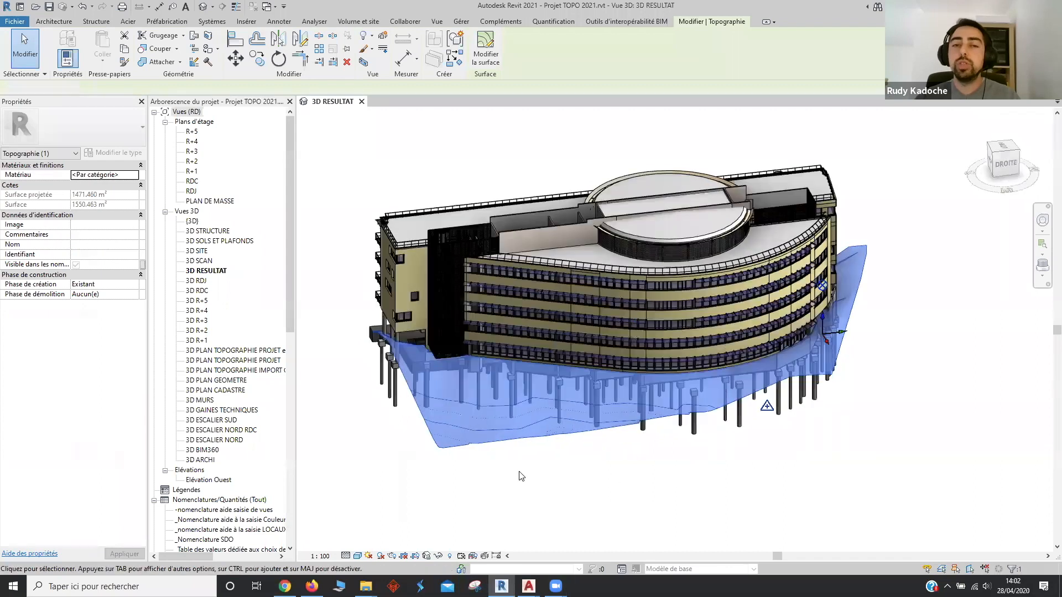
# Examine the Route floor slabs along the foot of the building in the 3D RESULTAT view
pyautogui.keyDown('shift'); pyautogui.moveTo(564, 493); pyautogui.dragTo(719, 437, button='middle'); pyautogui.keyUp('shift')
pyautogui.scroll(5, 664, 412)
pyautogui.scroll(5, 700, 447)
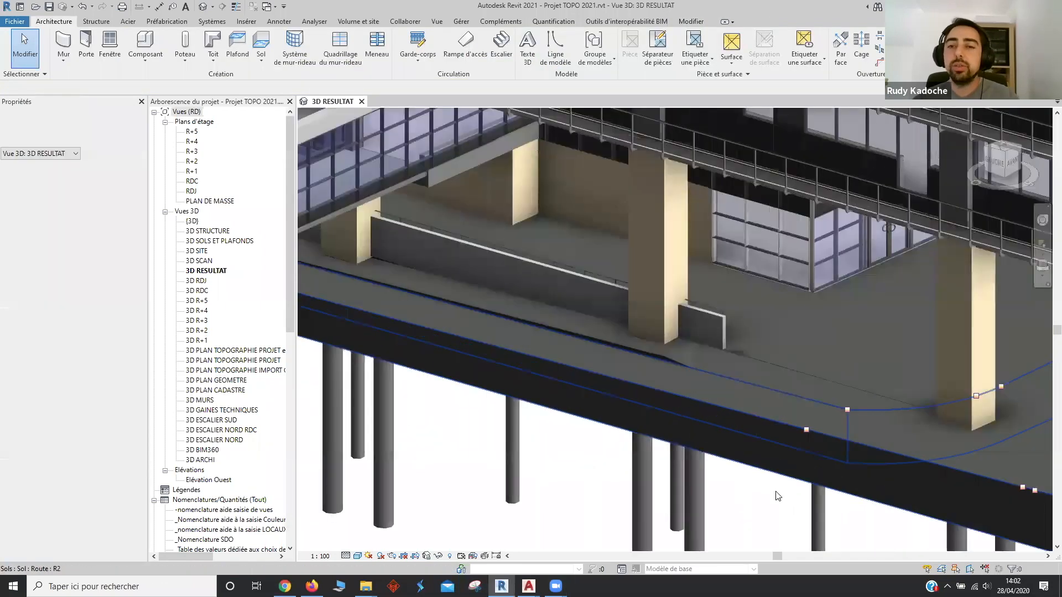
pyautogui.click(745, 420)
pyautogui.click(674, 313)
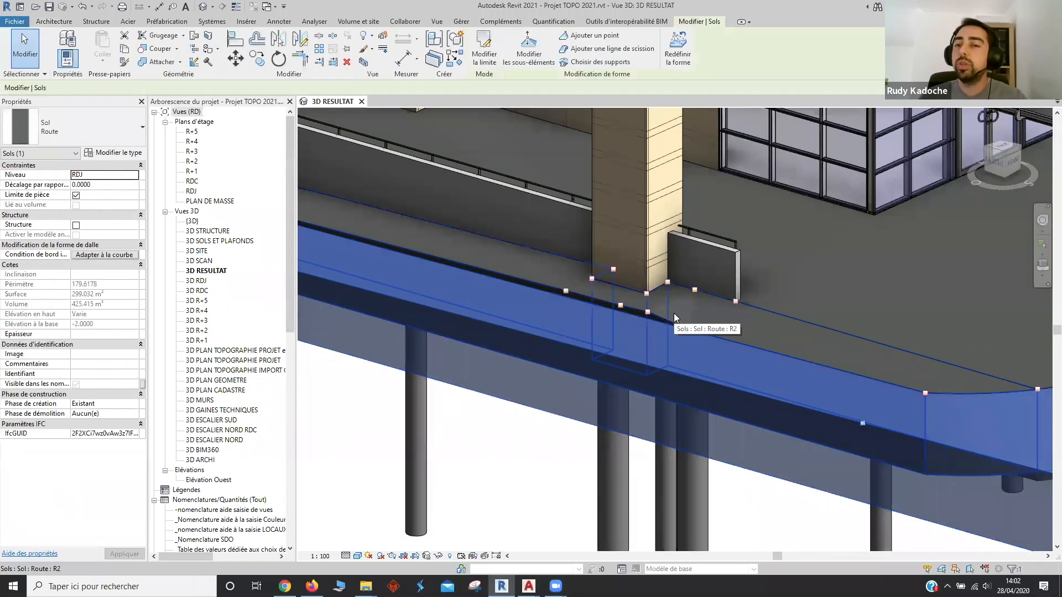
pyautogui.scroll(-3, 796, 322)
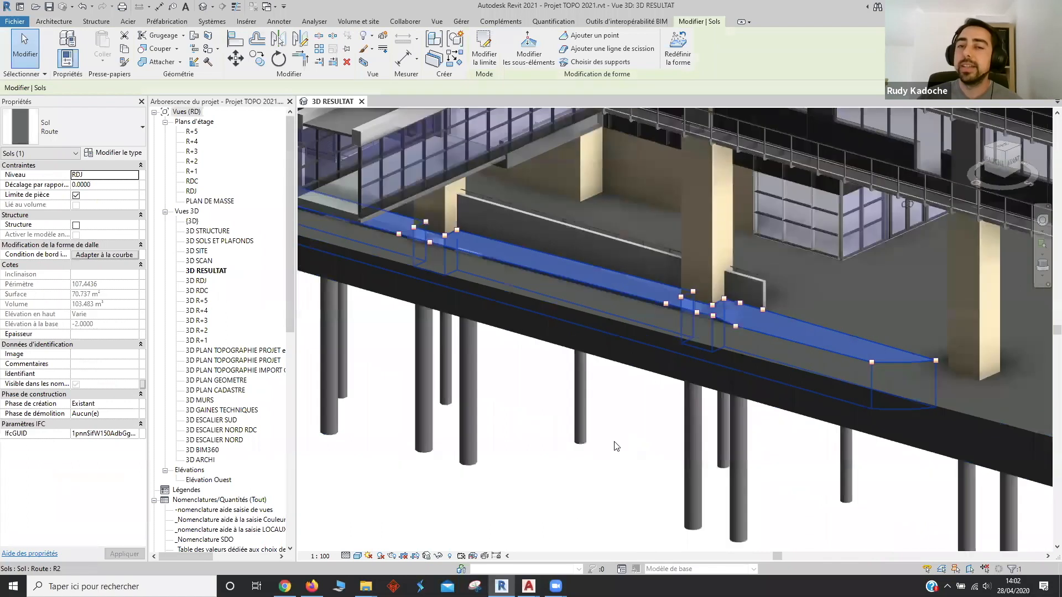
pyautogui.scroll(-5, 617, 446)
pyautogui.press('Escape')
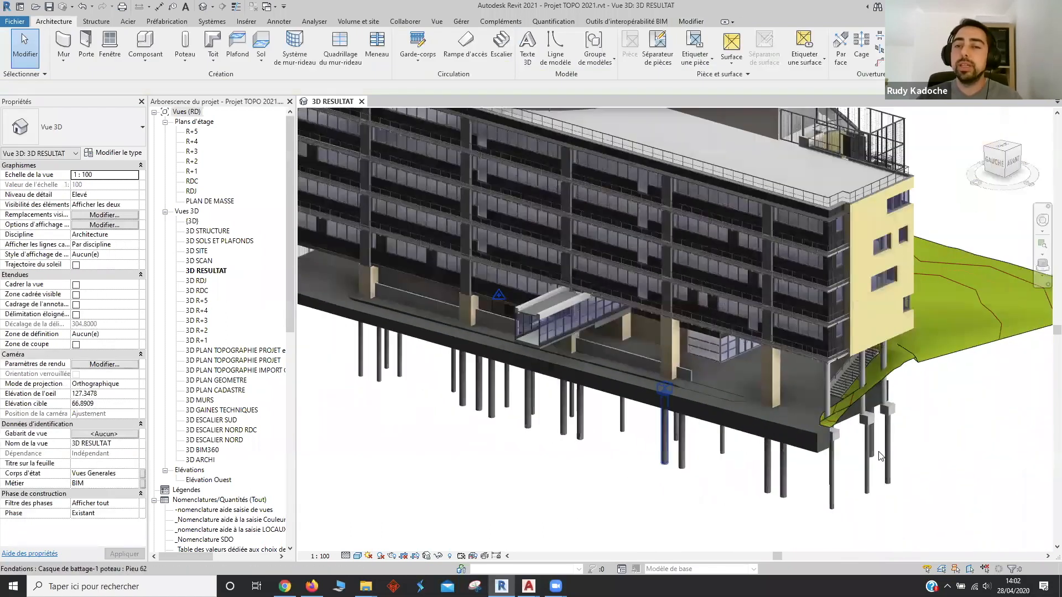
# Examine the topography surface where it meets the end facade and stairs of the building
pyautogui.scroll(-3, 851, 456)
pyautogui.keyDown('shift'); pyautogui.moveTo(932, 457); pyautogui.dragTo(896, 444, button='middle'); pyautogui.keyUp('shift')
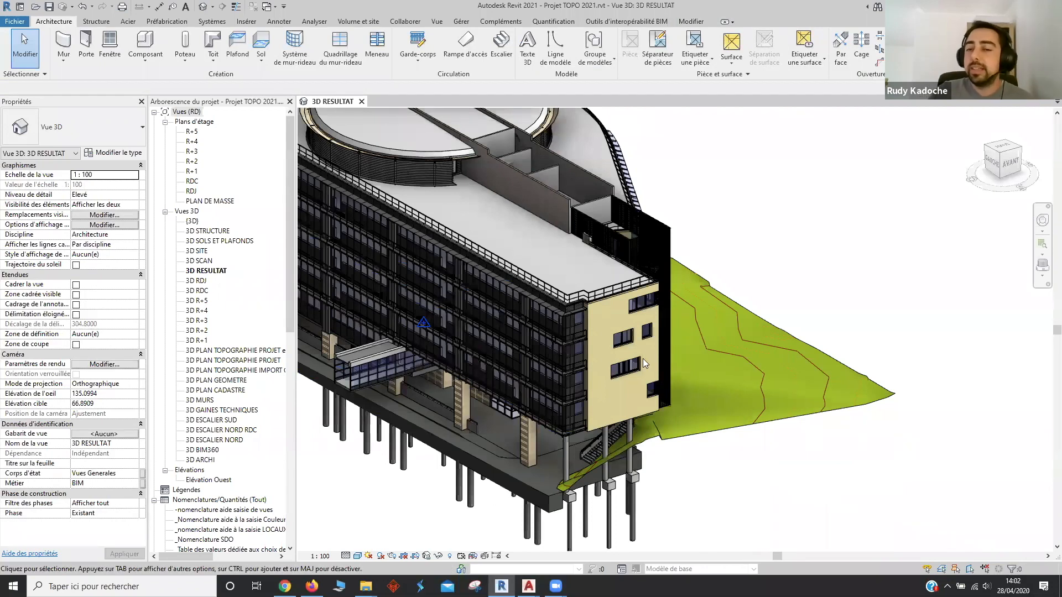
pyautogui.scroll(2, 833, 404)
pyautogui.moveTo(832, 403); pyautogui.dragTo(791, 384, button='middle')
pyautogui.scroll(2, 790, 380)
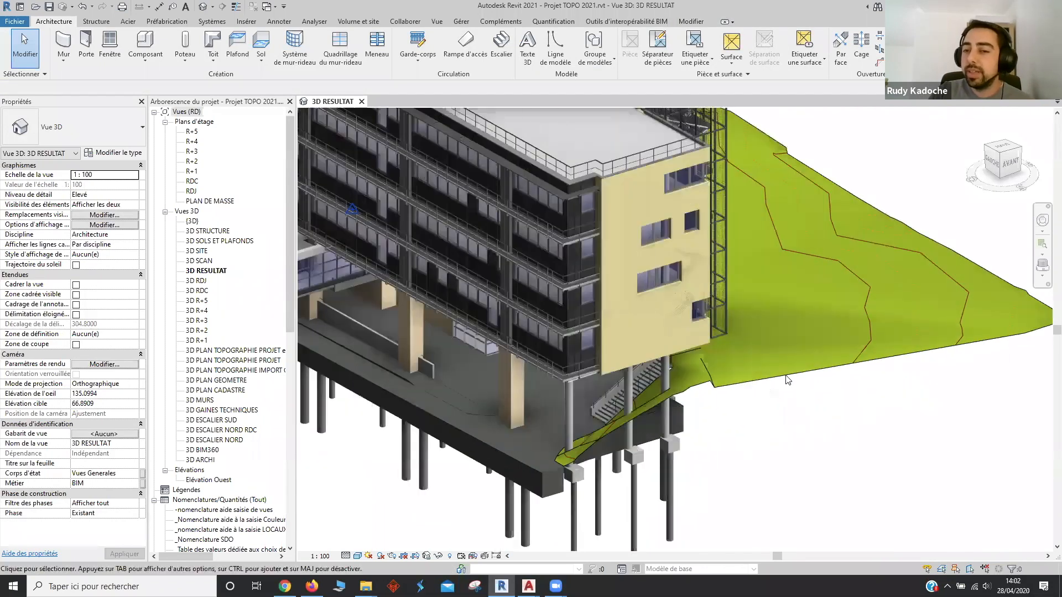
pyautogui.click(788, 376)
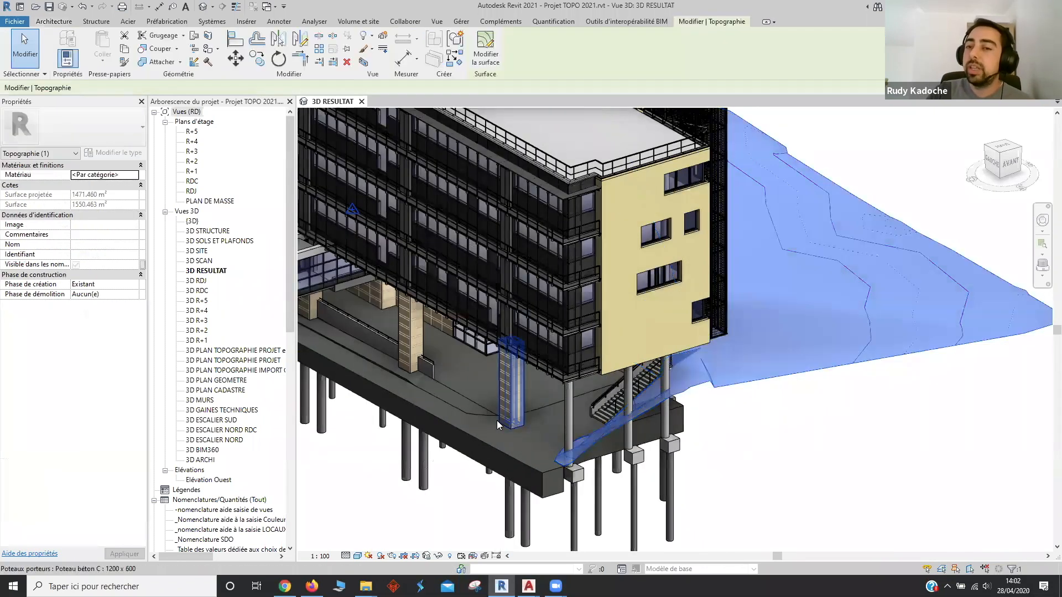
pyautogui.click(951, 503)
# Create a new project from the Gabarit architectural template and maximize its window
pyautogui.click(8, 24)
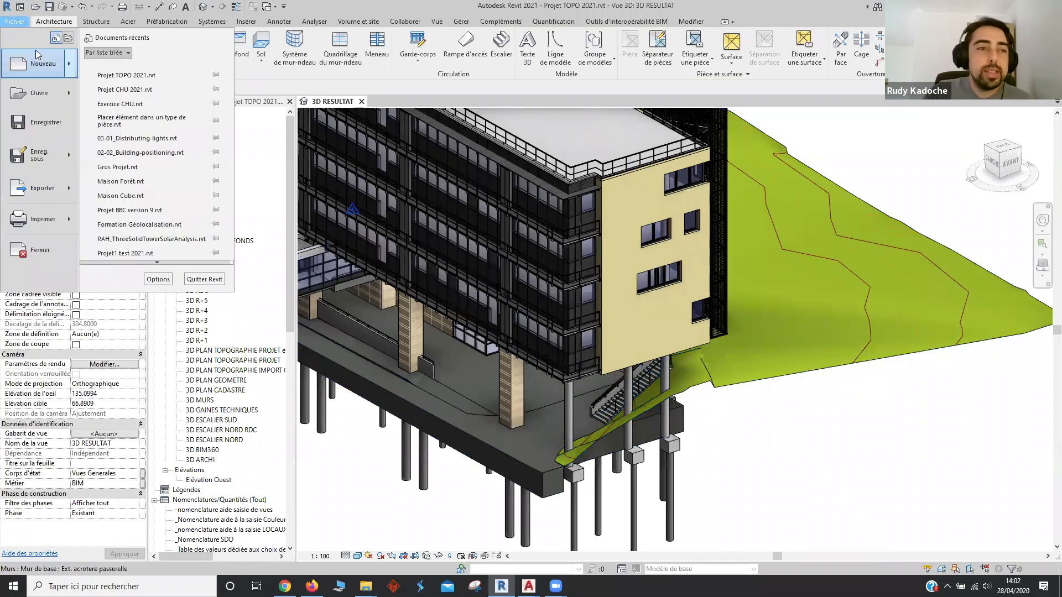
pyautogui.moveTo(44, 64)
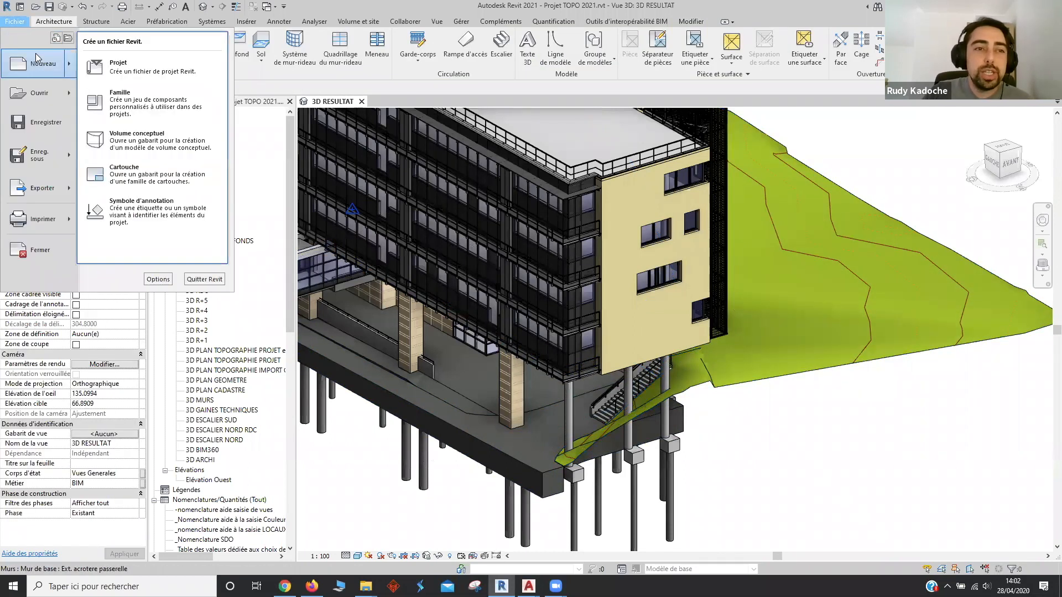
pyautogui.click(159, 62)
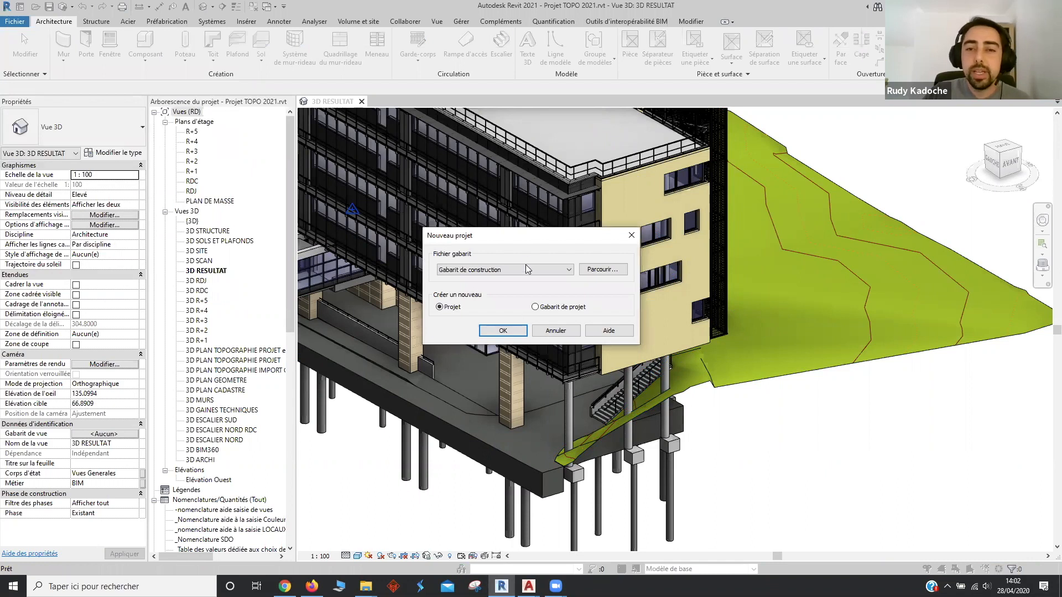
pyautogui.click(526, 268)
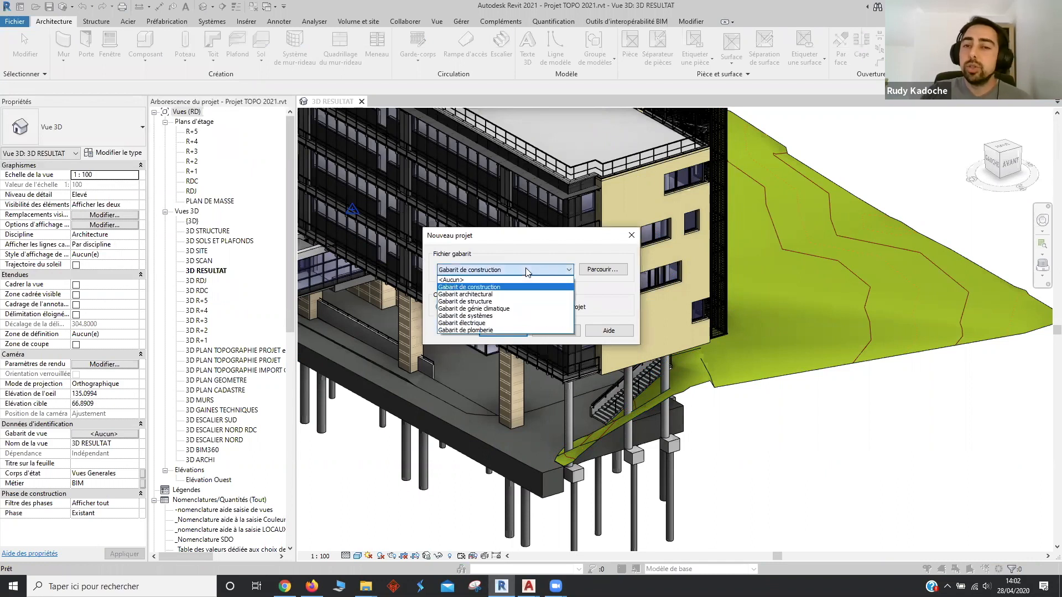
pyautogui.click(514, 295)
pyautogui.click(501, 330)
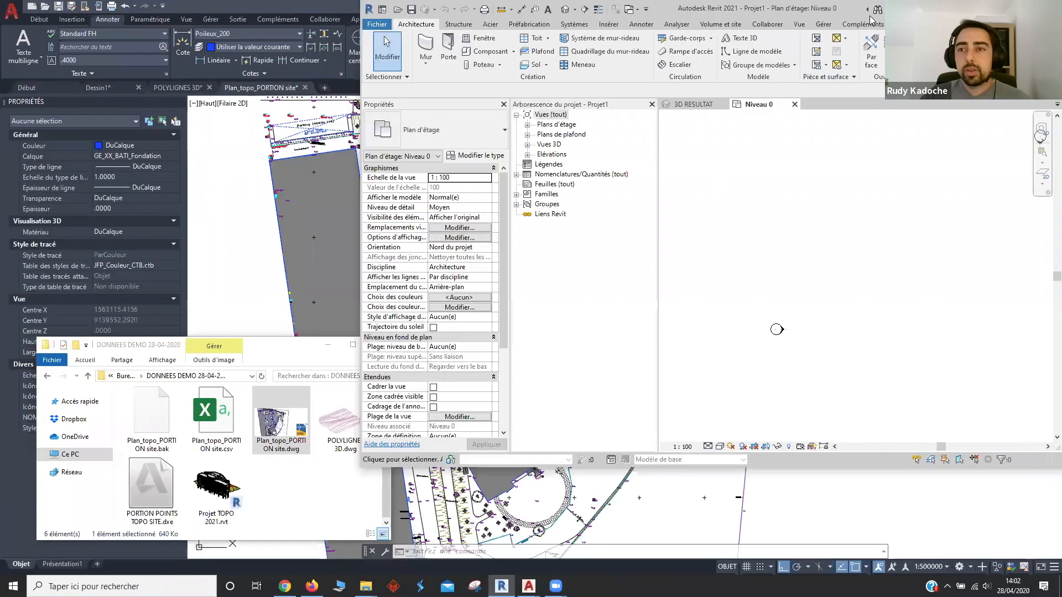
pyautogui.doubleClick(858, 10)
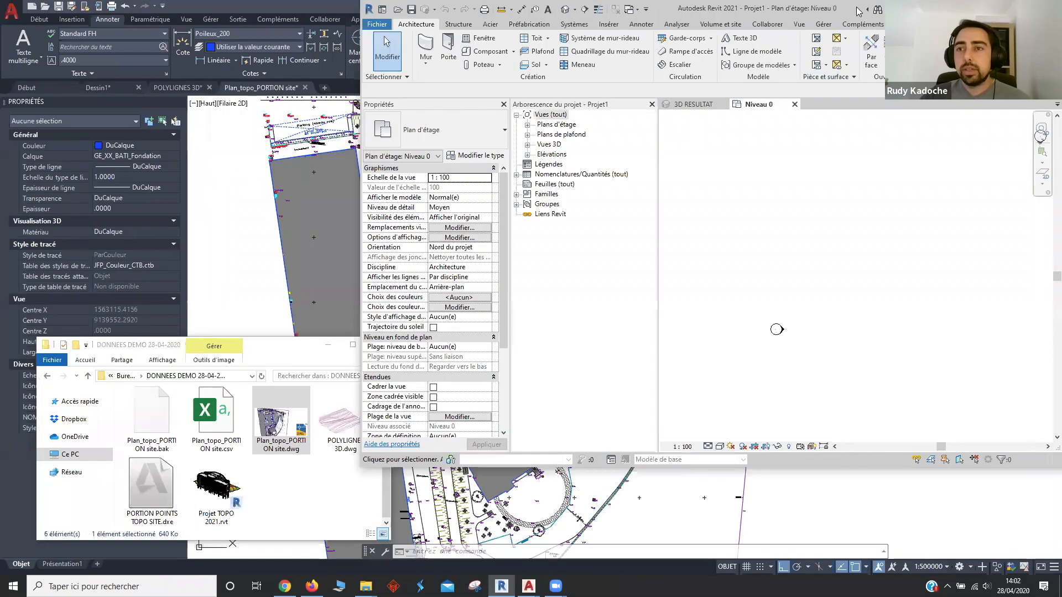
pyautogui.doubleClick(859, 10)
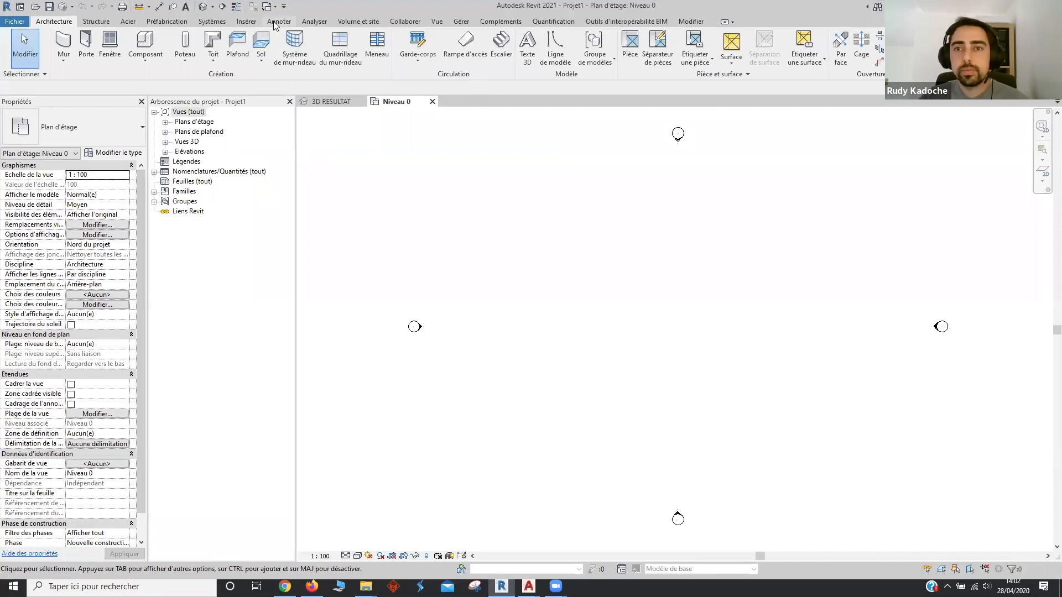
# Examine the topographic surface tools for placing points and creating from an import, leaving the surface editor without making a surface
pyautogui.click(275, 22)
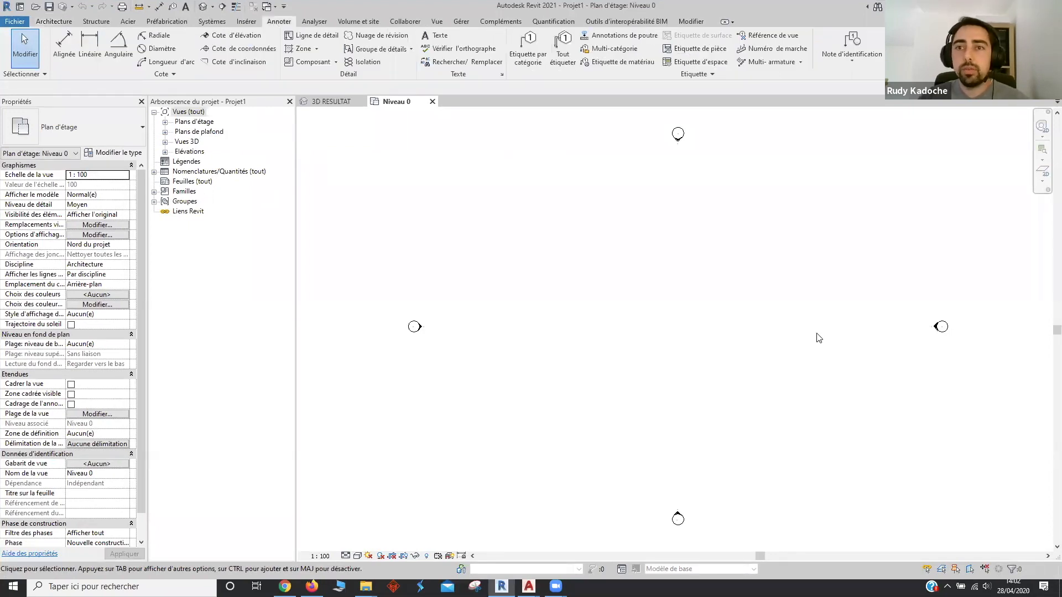
pyautogui.click(358, 21)
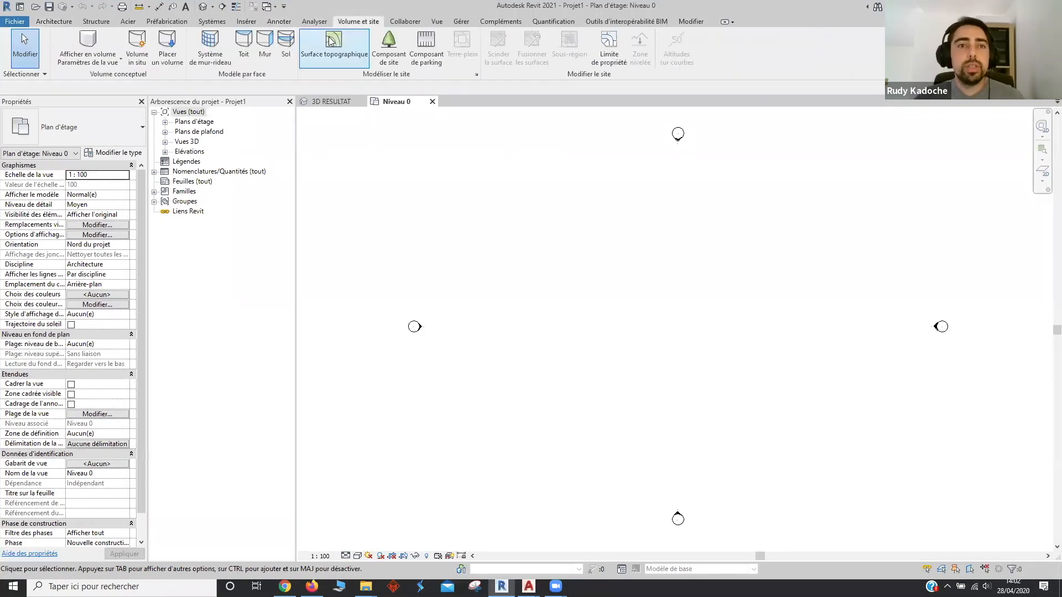
pyautogui.click(342, 66)
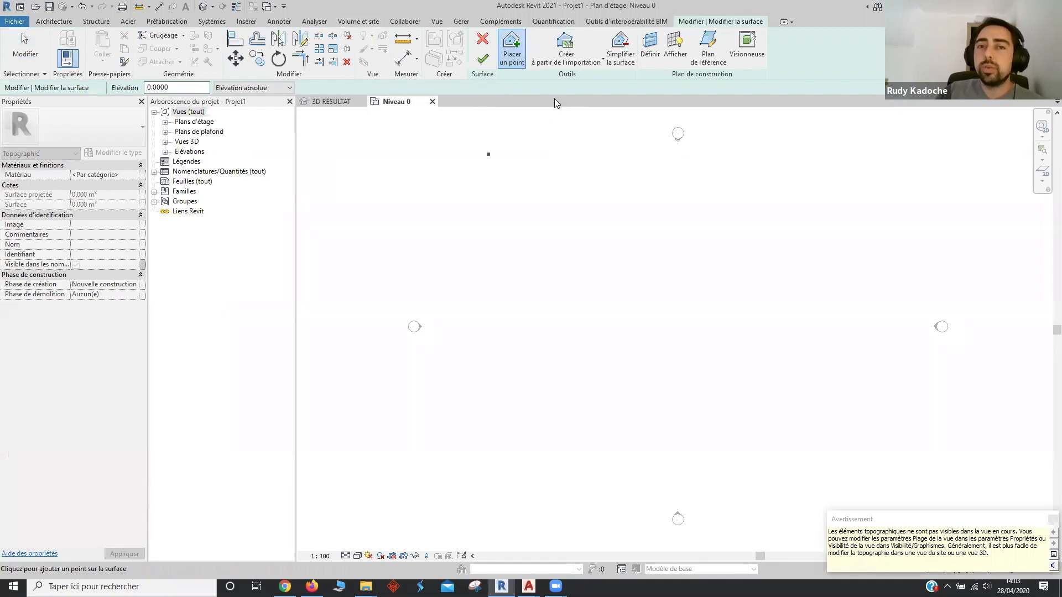
pyautogui.moveTo(495, 24); pyautogui.dragTo(643, 83)
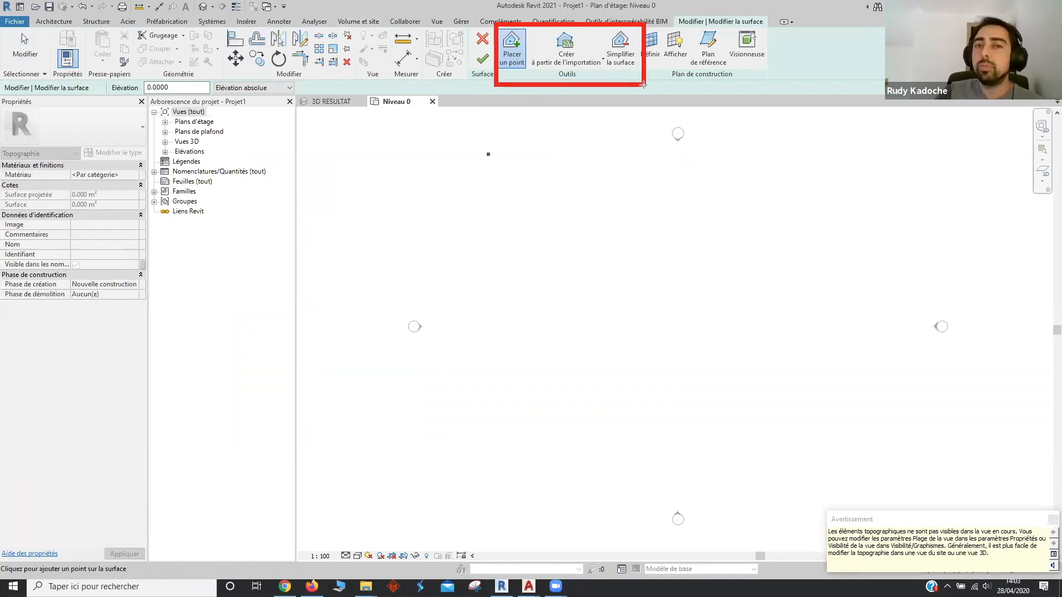
pyautogui.moveTo(95, 77); pyautogui.dragTo(310, 102)
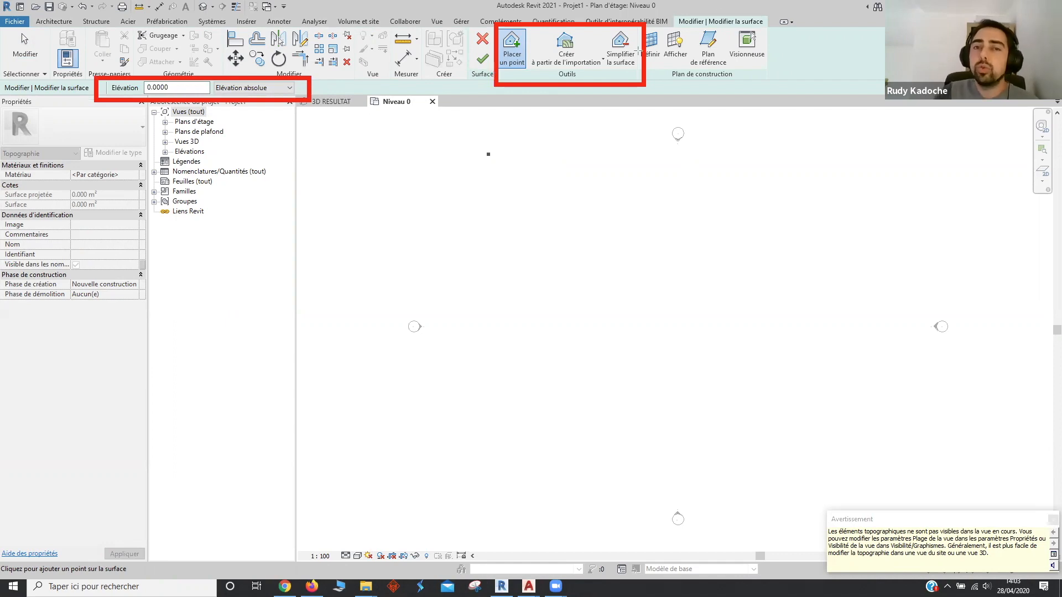
pyautogui.moveTo(528, 77); pyautogui.dragTo(499, 26)
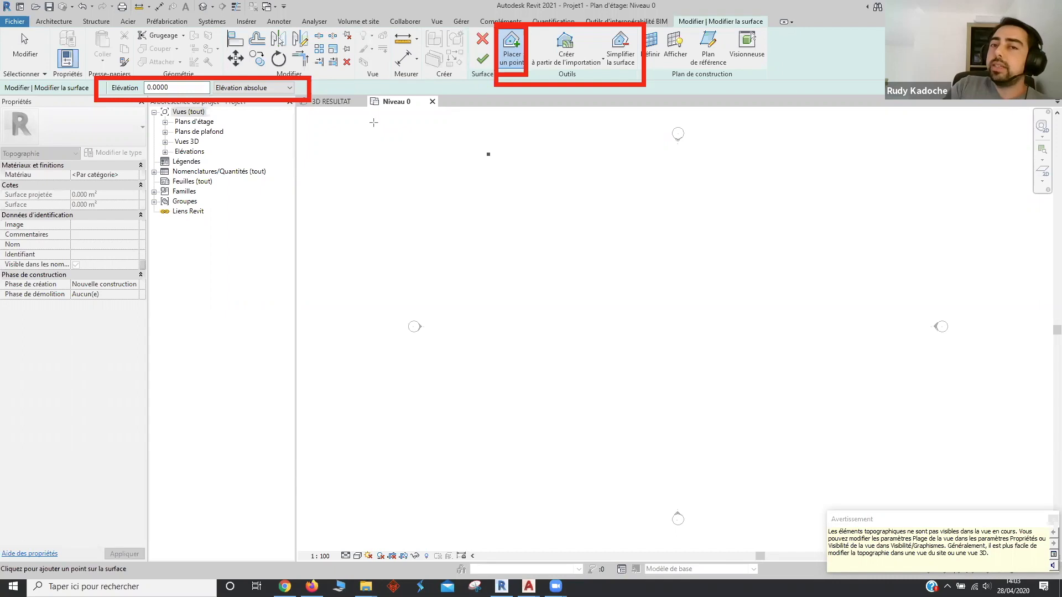
pyautogui.click(580, 62)
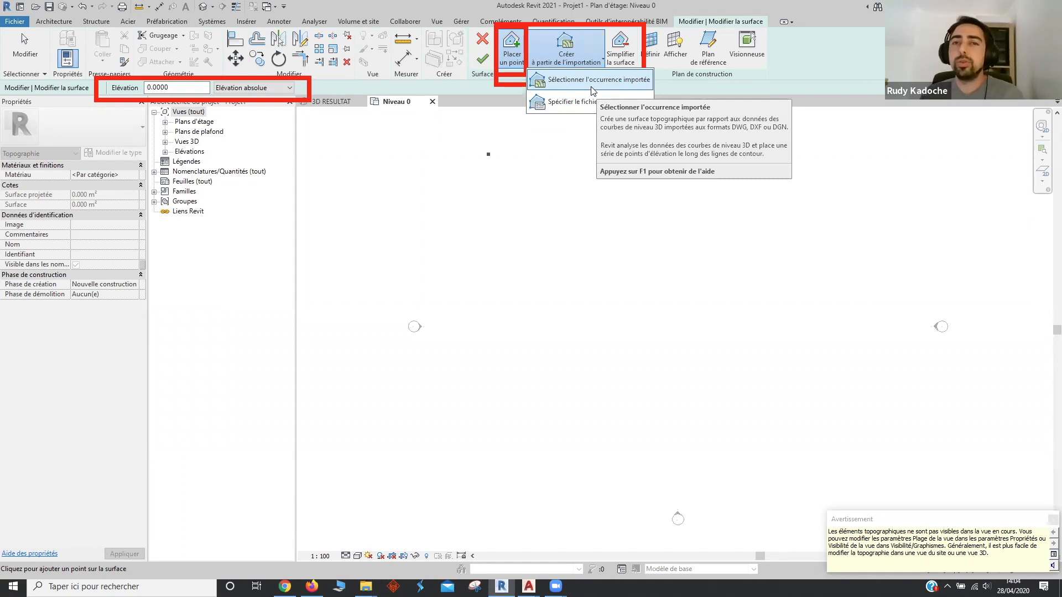
pyautogui.click(482, 39)
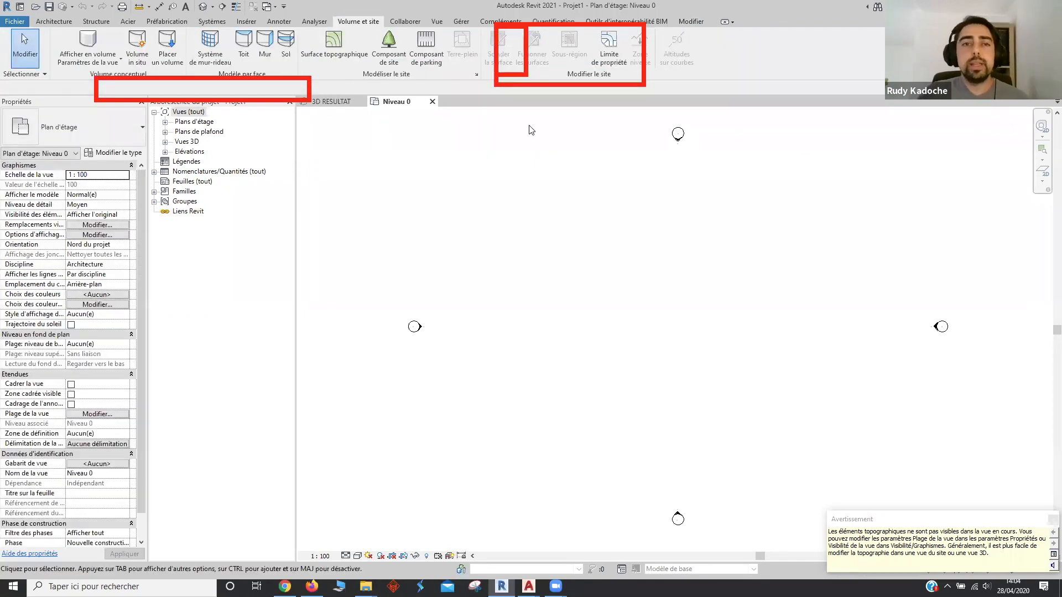
# Link the CAD file POLYLIGNES 3D.dwg at Niveau 0 with Automatique - Centre à centre positioning
pyautogui.click(247, 22)
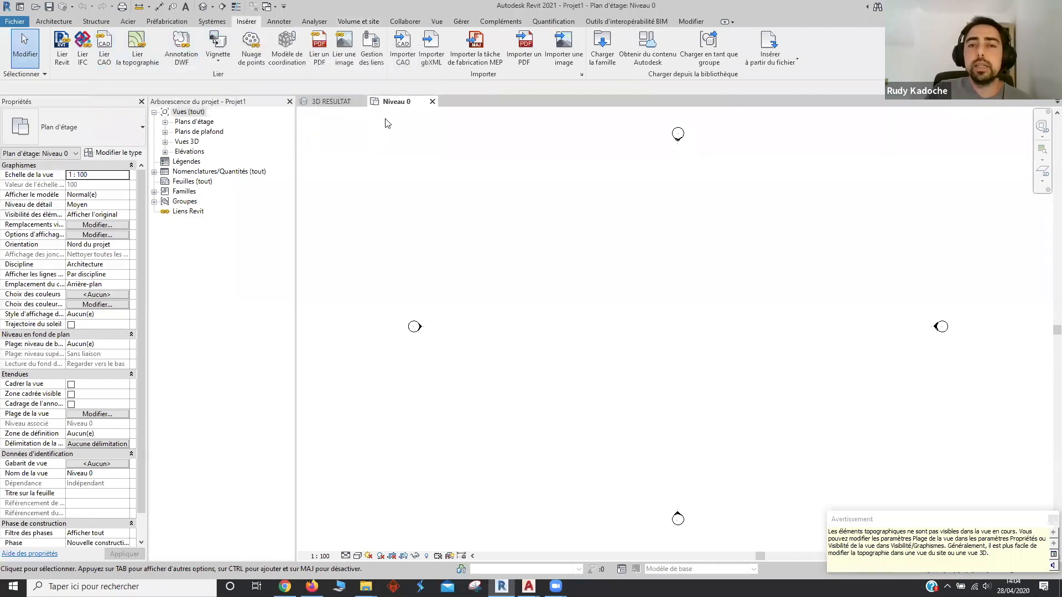
pyautogui.hotkey('ctrl', '2')
pyautogui.moveTo(264, 31)
pyautogui.keyDown('shift'); pyautogui.mouseDown()
pyautogui.moveTo(232, 19)
pyautogui.moveTo(245, 23)
pyautogui.moveTo(232, 30)
pyautogui.mouseUp(); pyautogui.keyUp('shift')
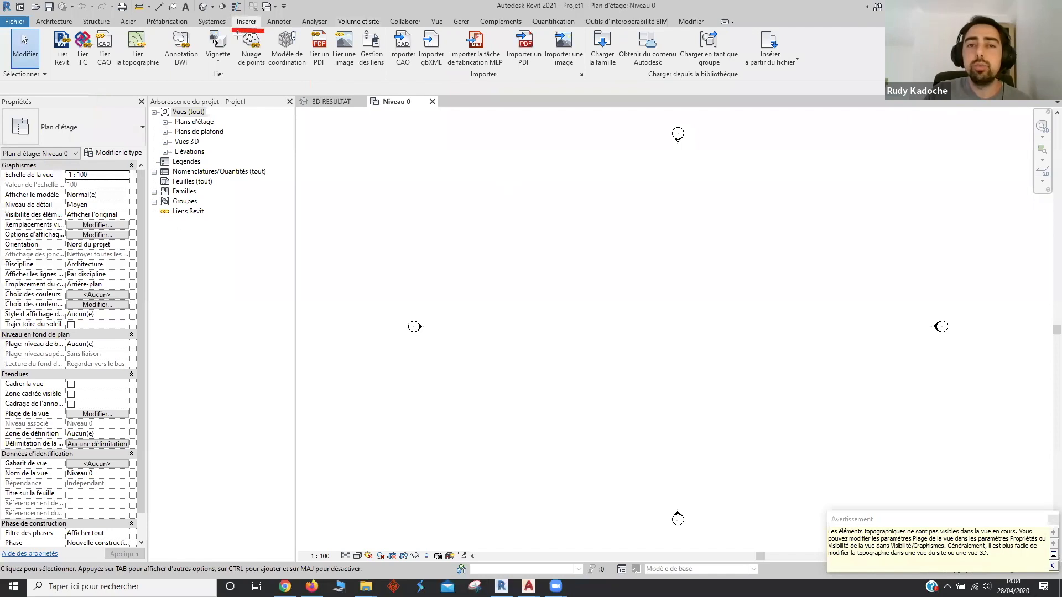
pyautogui.moveTo(87, 25)
pyautogui.keyDown('shift'); pyautogui.mouseDown()
pyautogui.moveTo(91, 62)
pyautogui.moveTo(118, 21)
pyautogui.moveTo(124, 76)
pyautogui.mouseUp(); pyautogui.keyUp('shift')
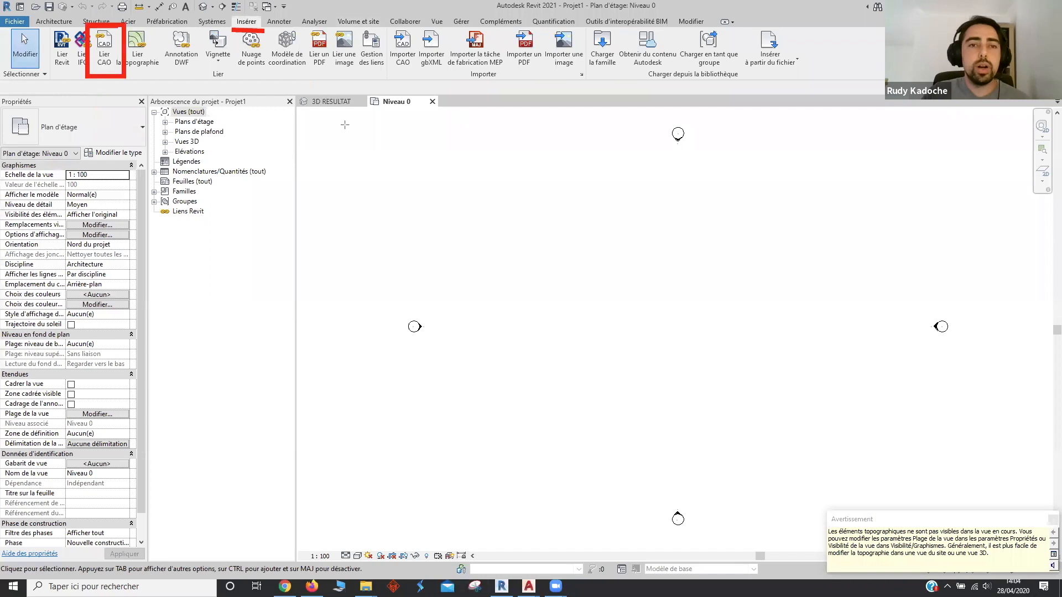
pyautogui.click(104, 49)
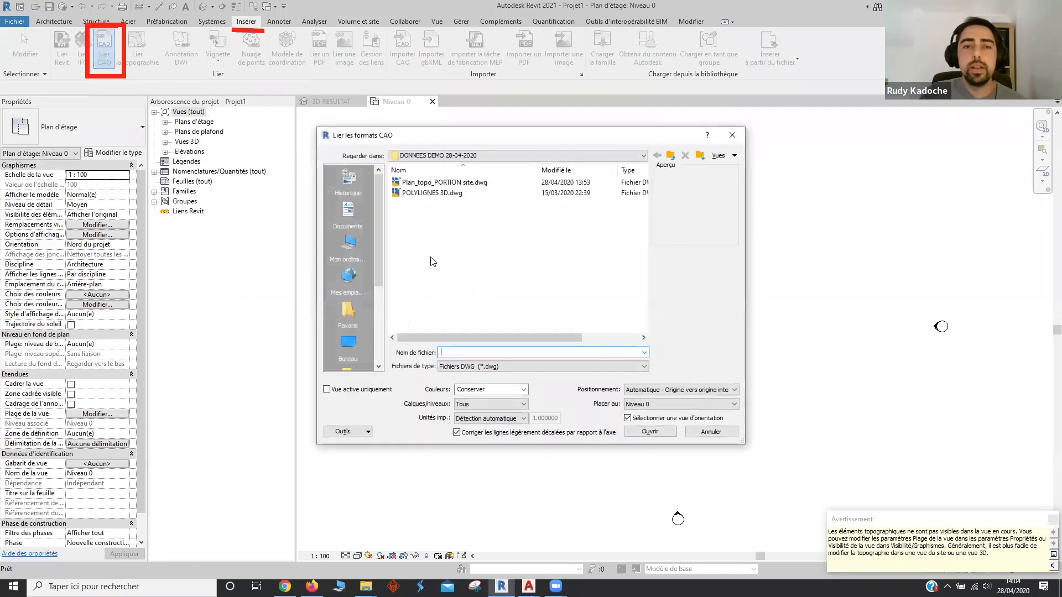
pyautogui.click(477, 192)
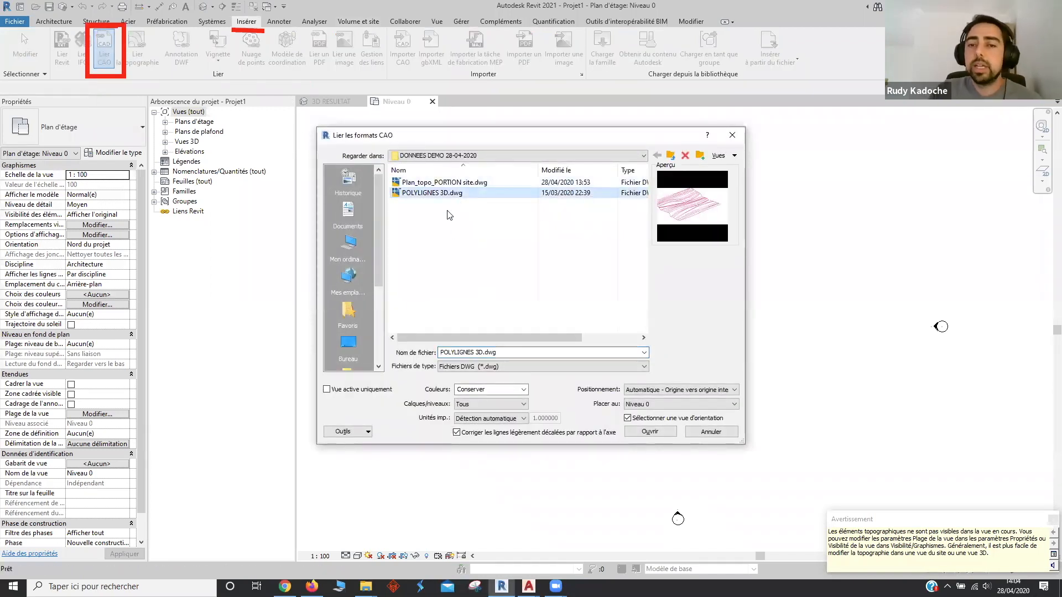
pyautogui.click(712, 390)
pyautogui.click(668, 398)
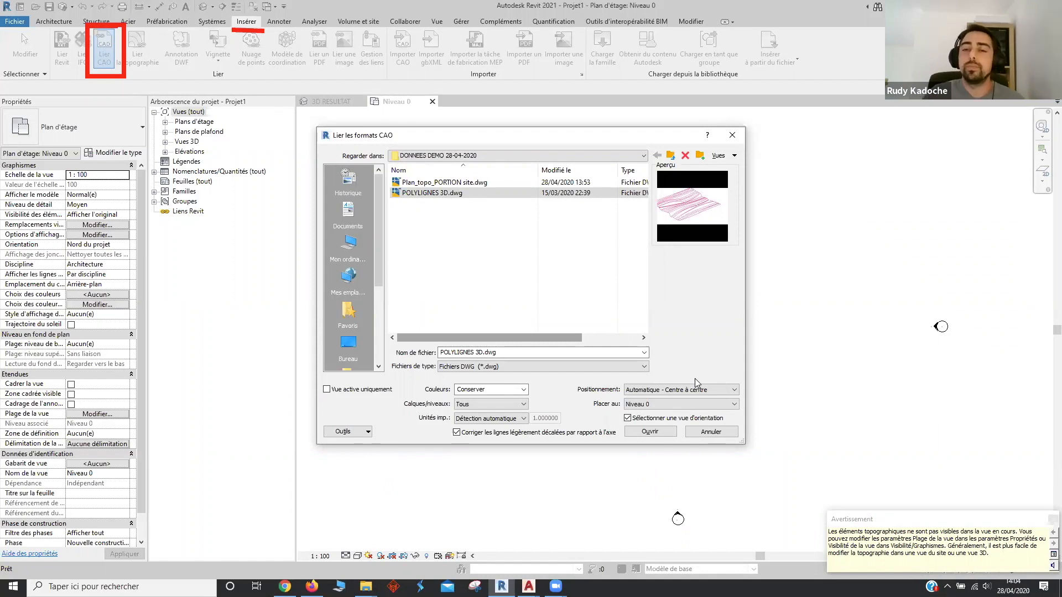
pyautogui.click(642, 432)
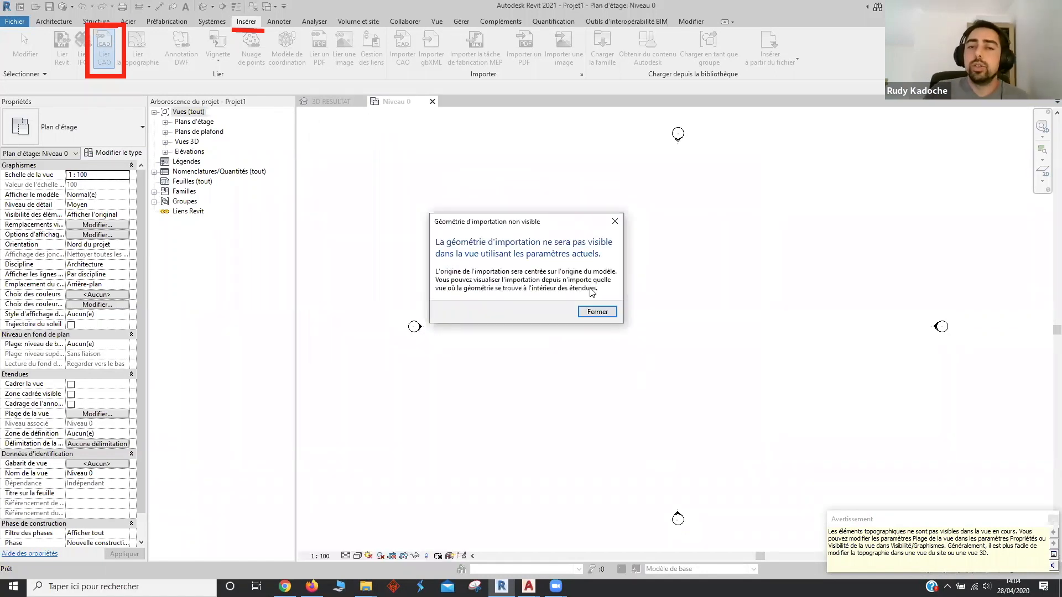
pyautogui.moveTo(583, 221); pyautogui.dragTo(669, 185)
pyautogui.click(684, 276)
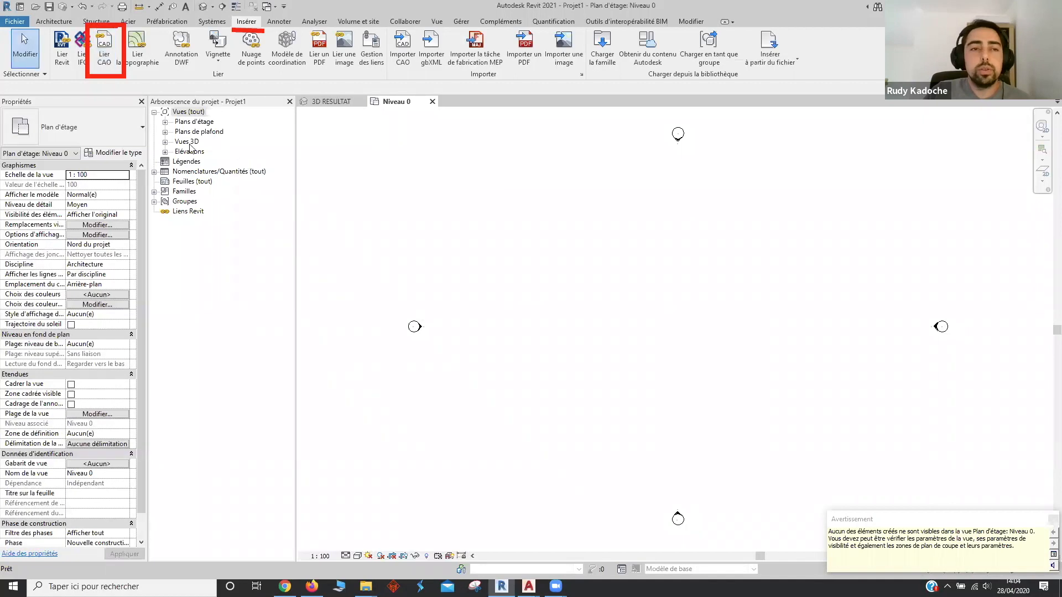
# Open the default {3D} view and inspect the linked 3D contour lines from a lower angle
pyautogui.click(165, 142)
pyautogui.doubleClick(192, 151)
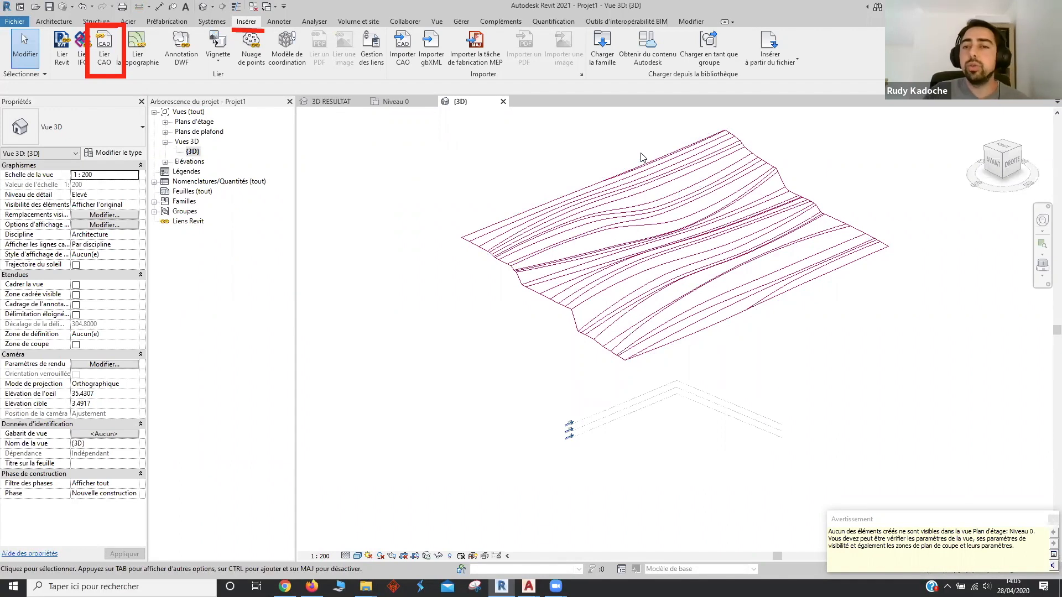
pyautogui.click(764, 271)
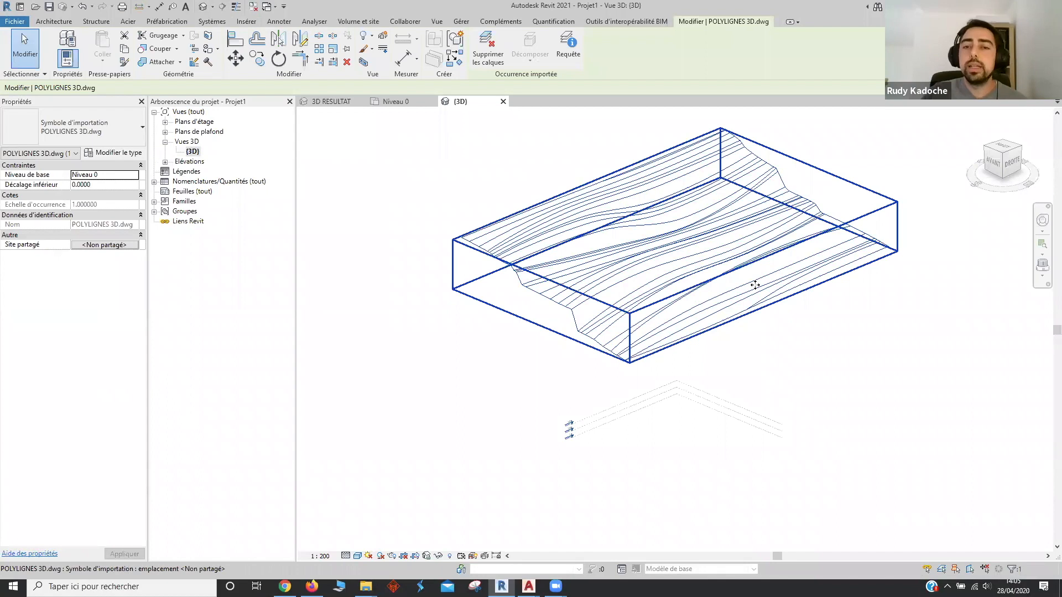
pyautogui.keyDown('shift'); pyautogui.moveTo(636, 426); pyautogui.dragTo(558, 372, button='middle'); pyautogui.keyUp('shift')
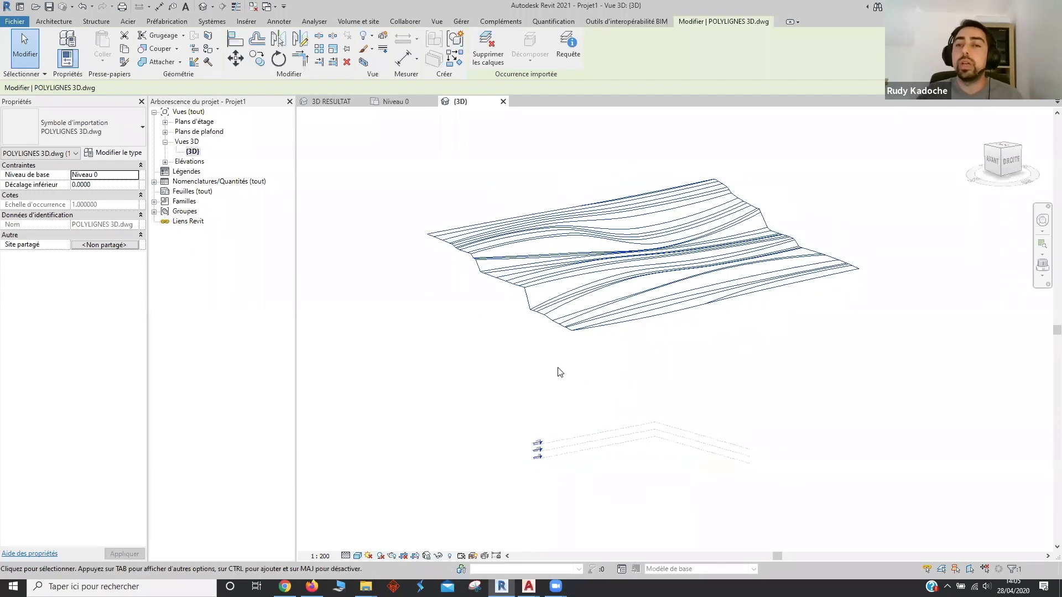
pyautogui.moveTo(683, 375); pyautogui.dragTo(635, 348, button='middle')
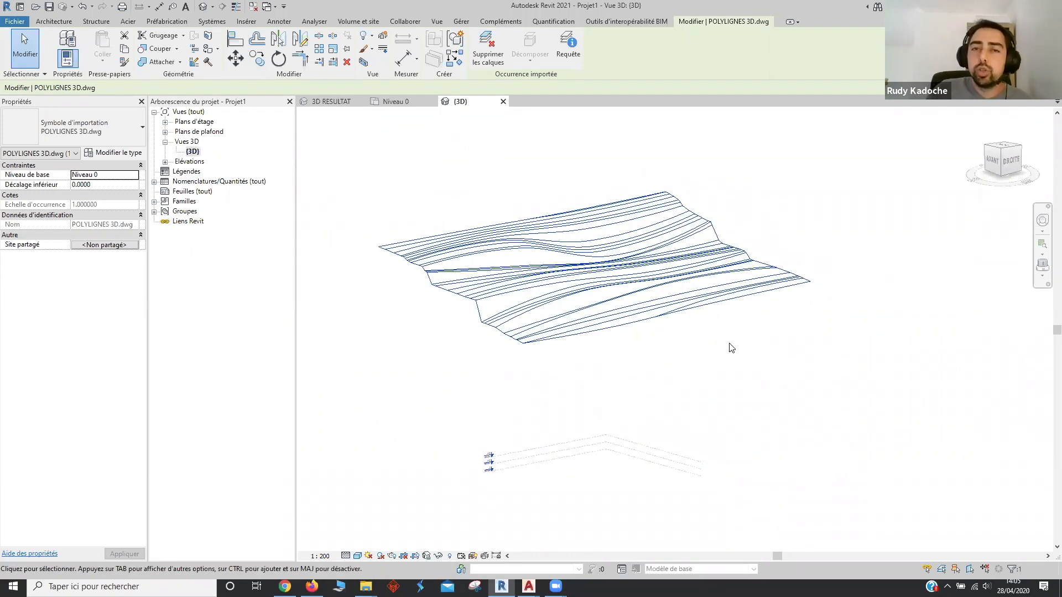
# Create a topographic surface from the linked contour drawing, adding points from the RD polylignes layer only
pyautogui.click(518, 168)
pyautogui.click(359, 21)
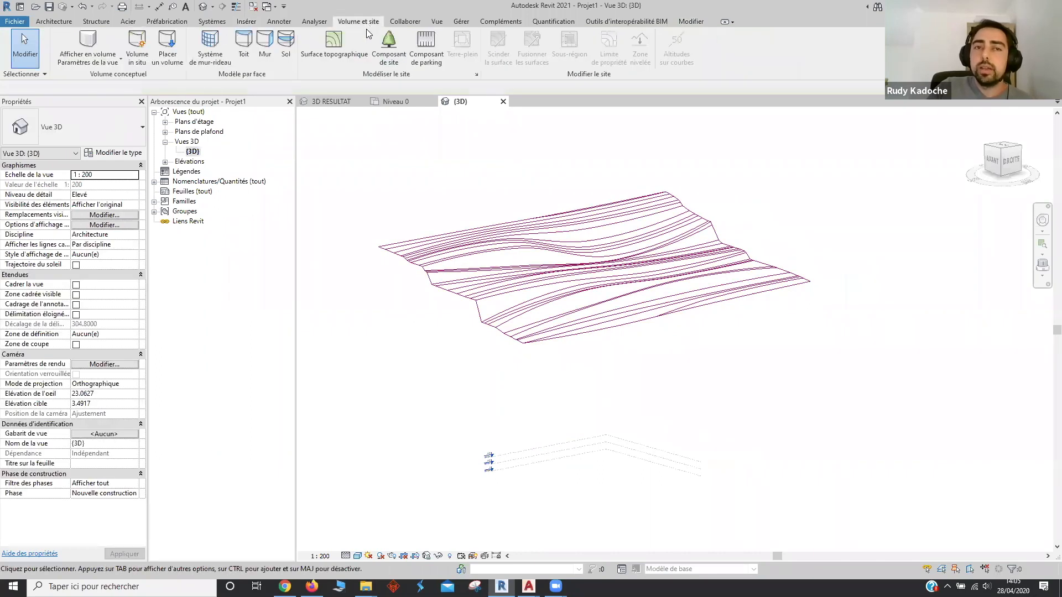
pyautogui.click(349, 54)
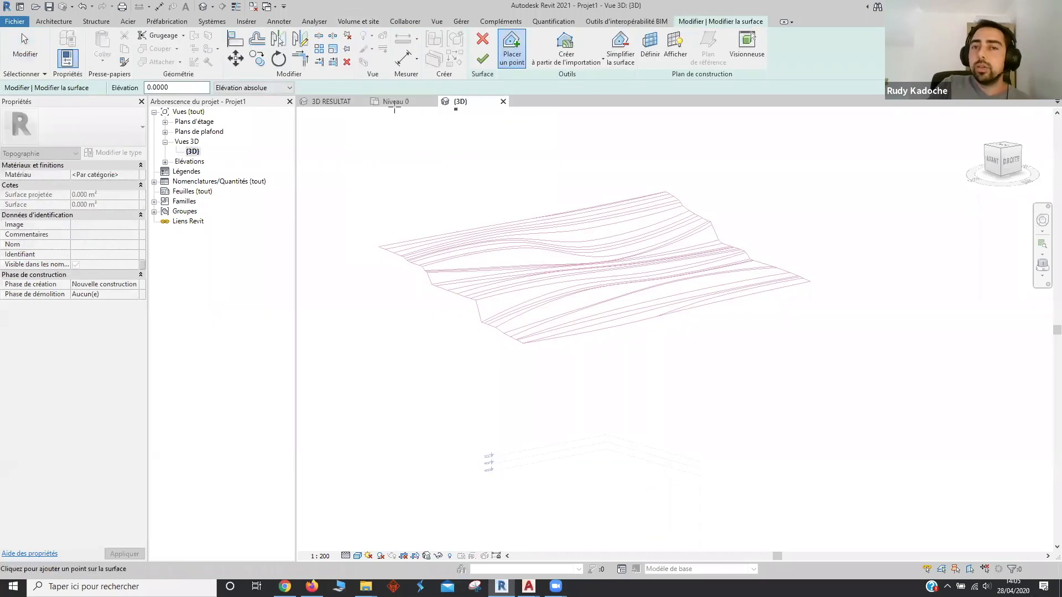
pyautogui.click(567, 53)
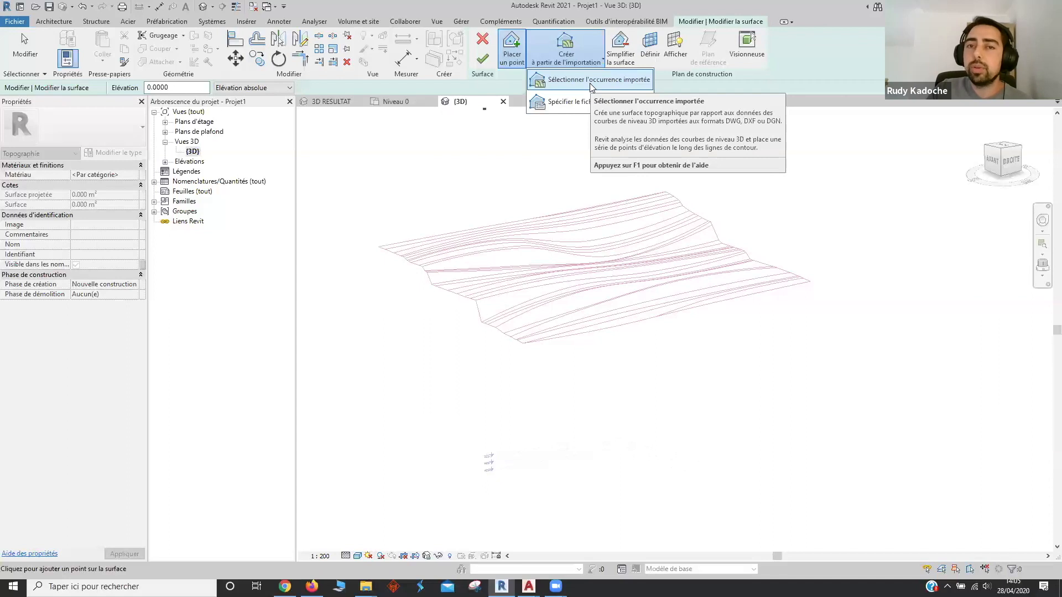
pyautogui.click(592, 81)
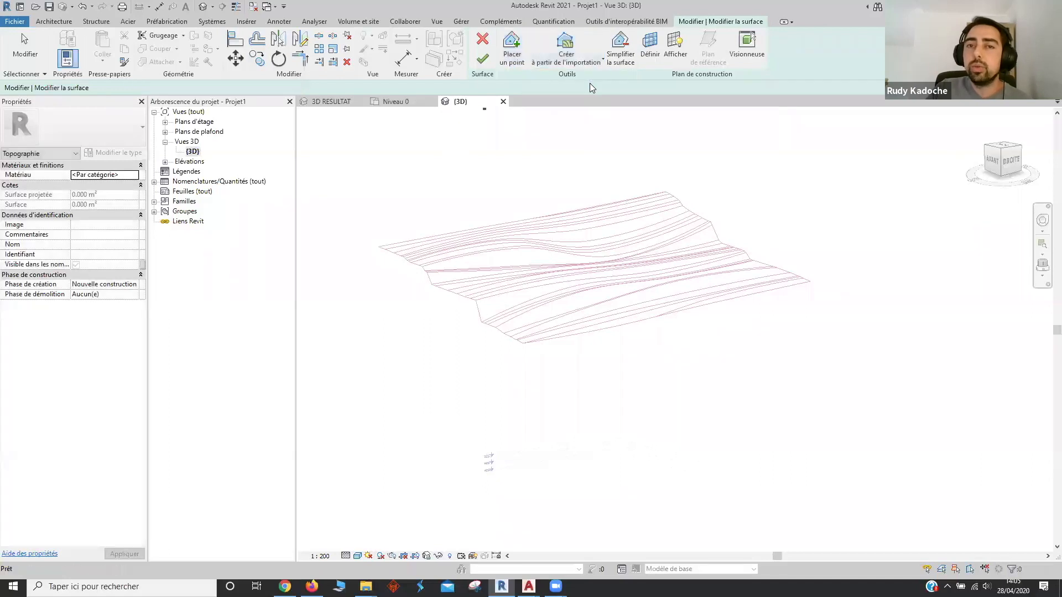
pyautogui.click(558, 252)
pyautogui.click(627, 234)
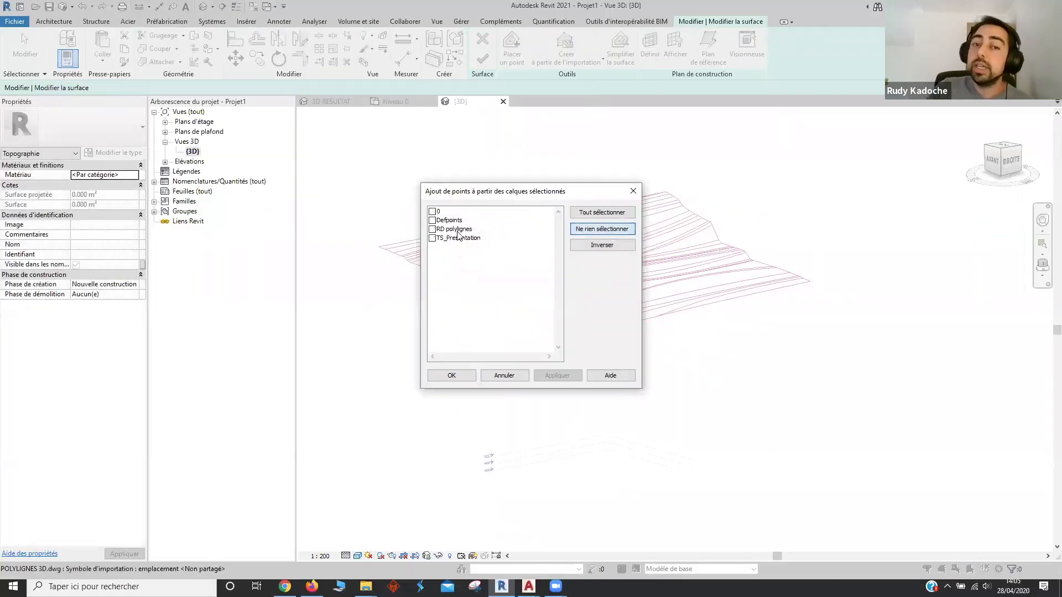
pyautogui.click(433, 230)
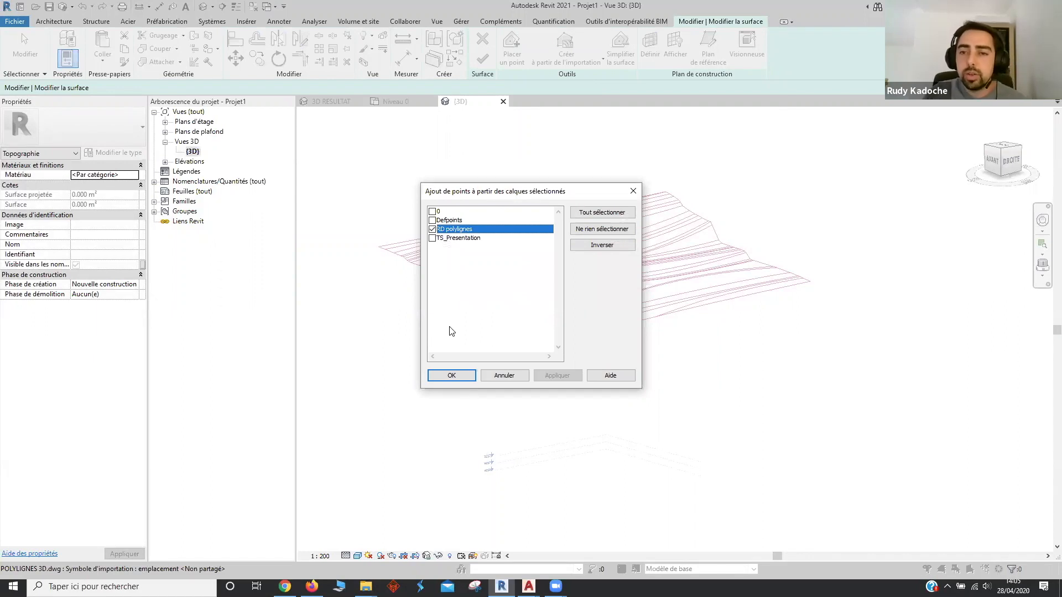
pyautogui.click(452, 375)
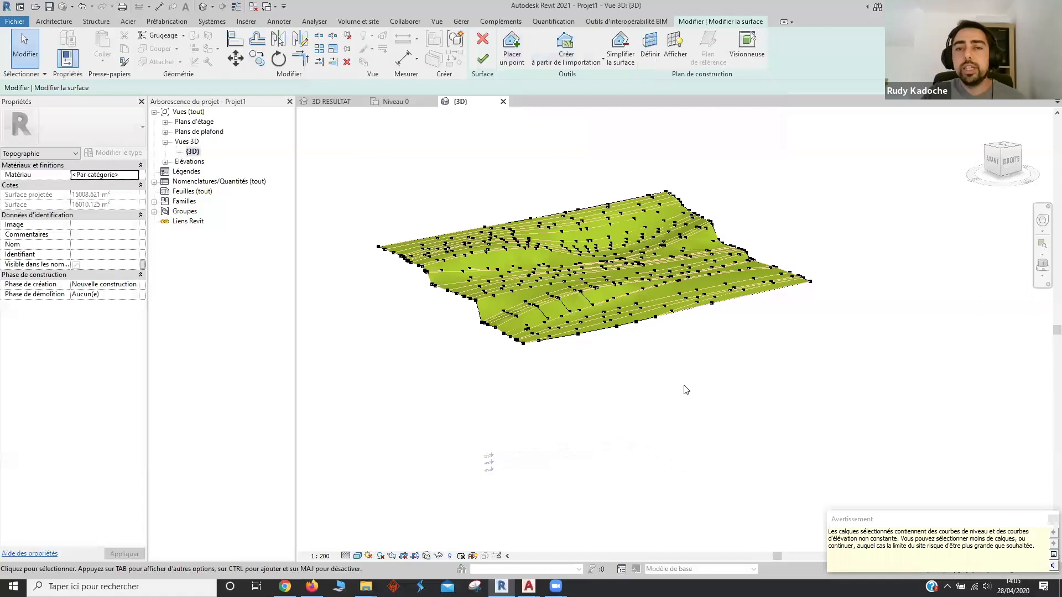
# Finish the topographic surface and inspect the terrain from the back side
pyautogui.keyDown('shift'); pyautogui.moveTo(760, 355); pyautogui.dragTo(806, 351, button='middle'); pyautogui.keyUp('shift')
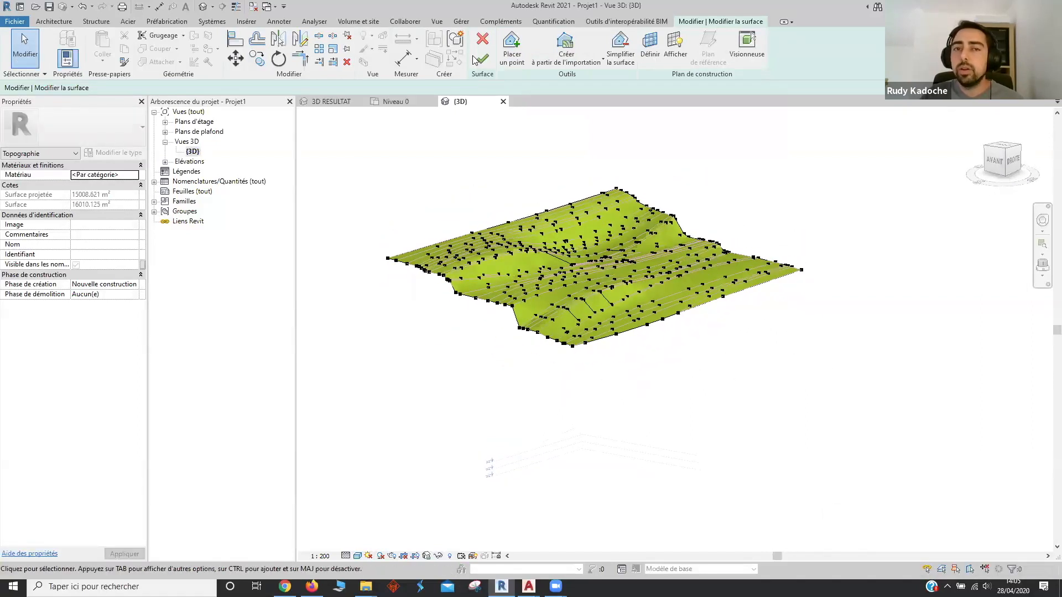
pyautogui.click(736, 375)
pyautogui.scroll(1, 738, 376)
pyautogui.keyDown('shift'); pyautogui.moveTo(762, 371); pyautogui.dragTo(438, 346, button='middle'); pyautogui.keyUp('shift')
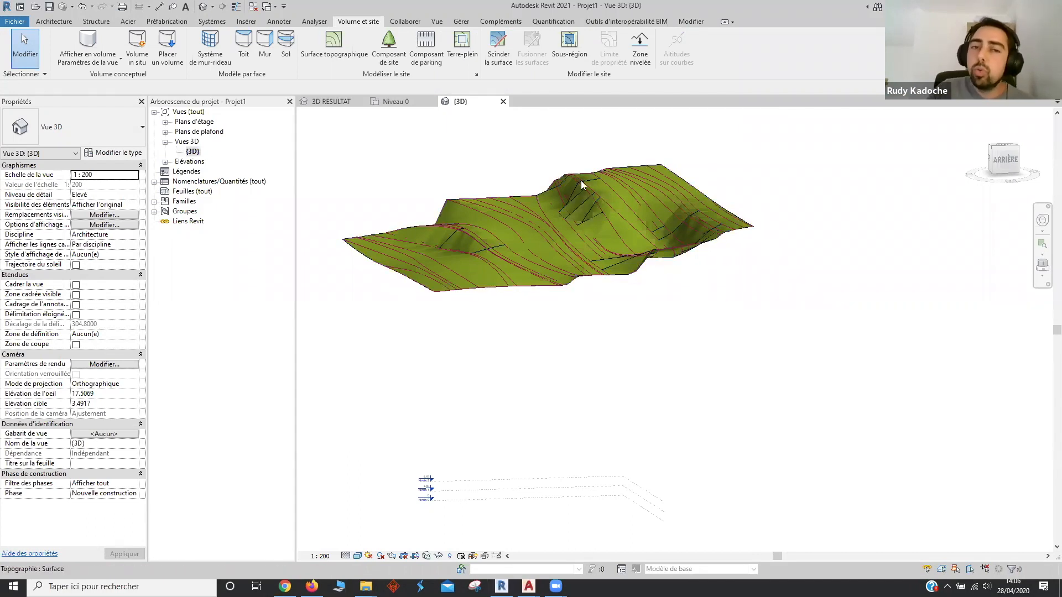
# Undo the finished surface, the topography creation and the vector data import
pyautogui.click(93, 7)
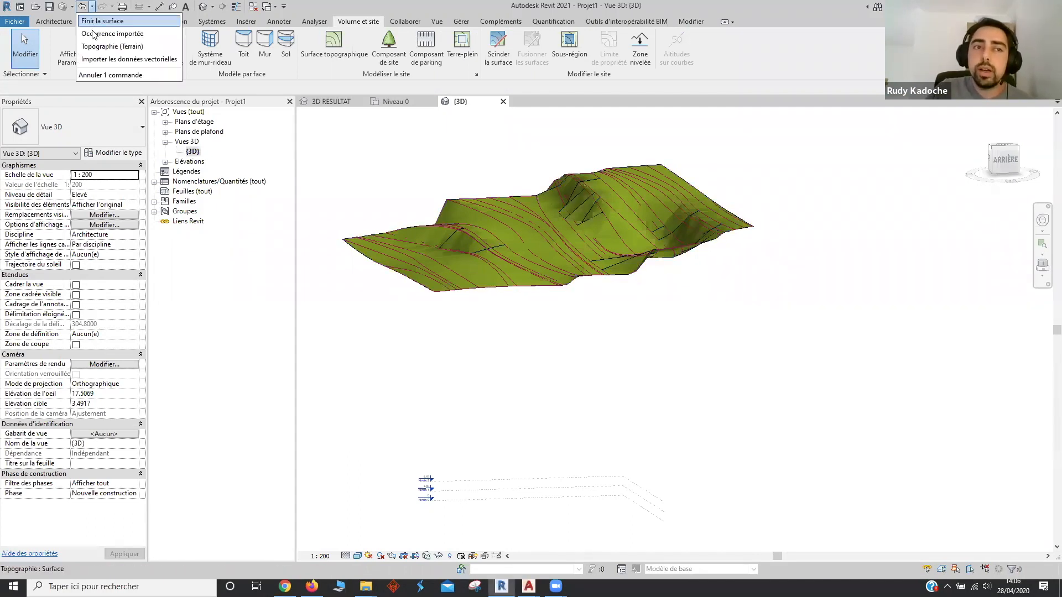
pyautogui.click(102, 59)
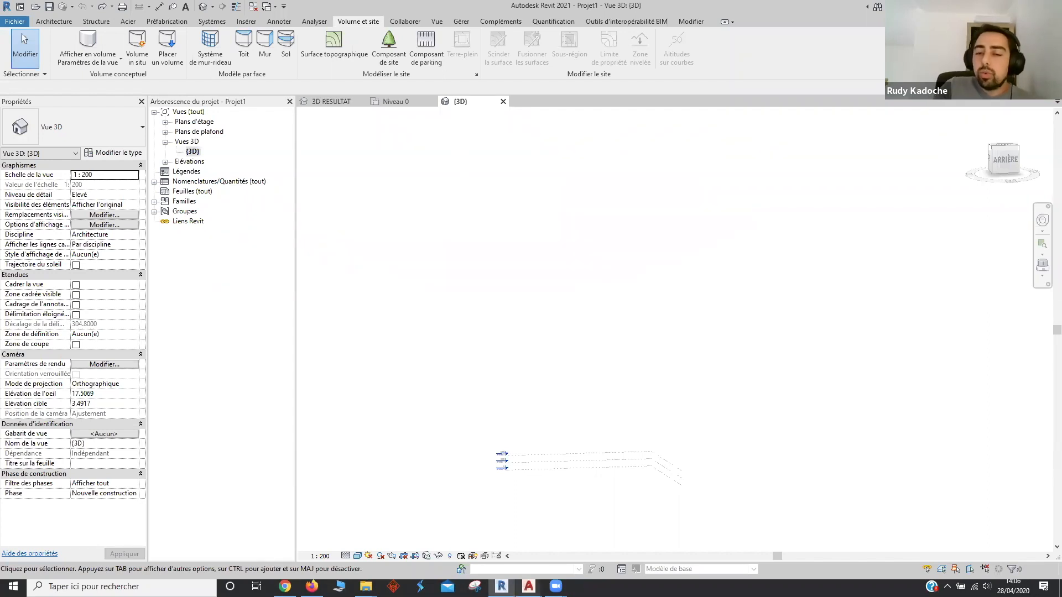
# Switch to AutoCAD's Plan_topo_PORTION site.dwg and examine the position and ALT attribute of the 8.34 elevation point block
pyautogui.moveTo(528, 586)
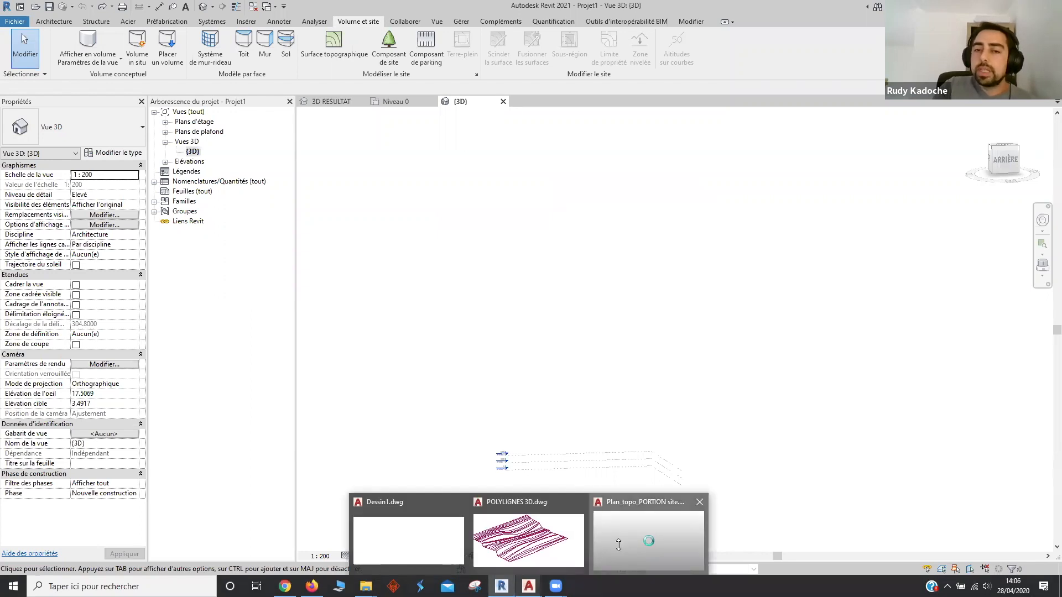
pyautogui.click(624, 548)
pyautogui.scroll(-2, 681, 366)
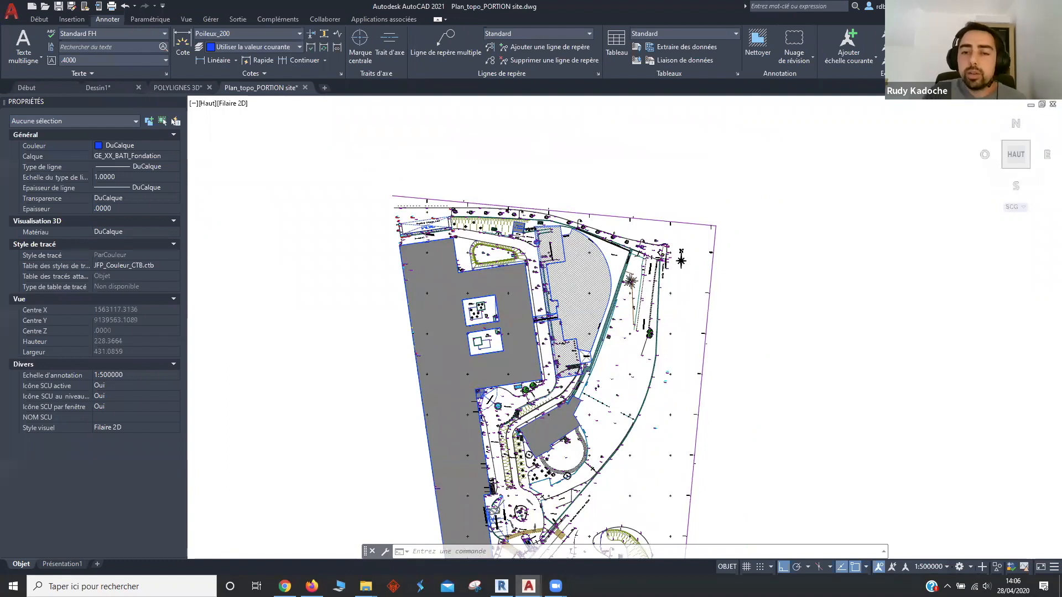
pyautogui.scroll(2, 598, 376)
pyautogui.scroll(10, 598, 377)
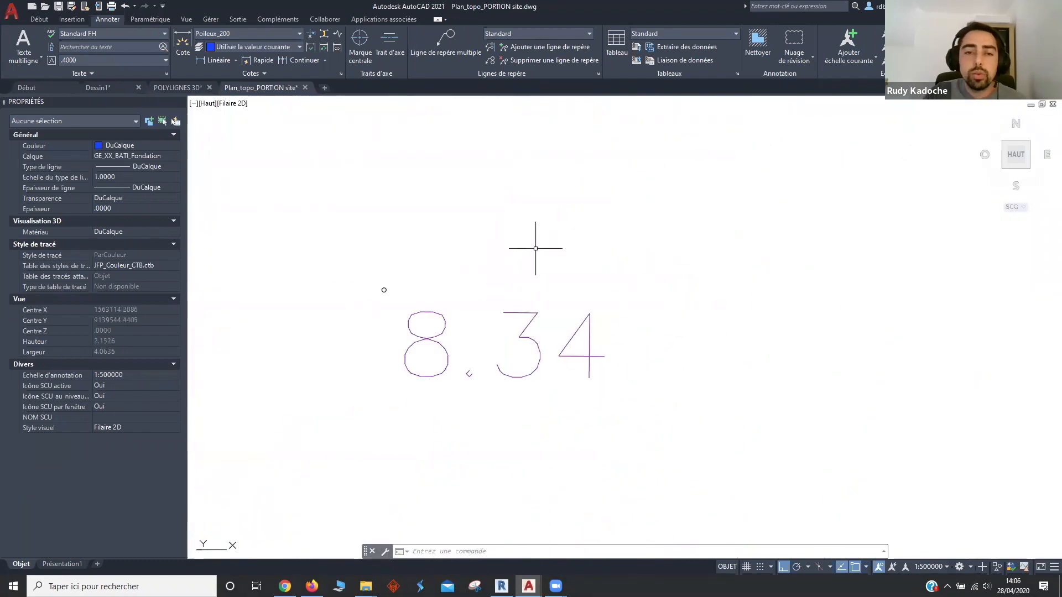
pyautogui.moveTo(541, 247); pyautogui.dragTo(325, 378)
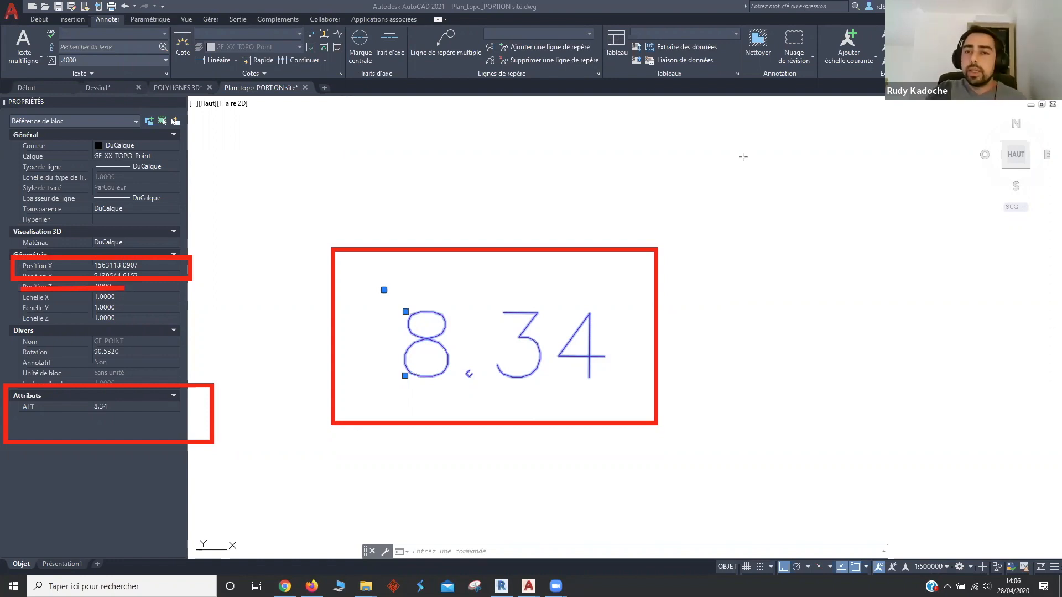
# Examine the height of the site plan's geometry in the Isométrique orientée SO and Avant views
pyautogui.click(209, 104)
pyautogui.click(260, 204)
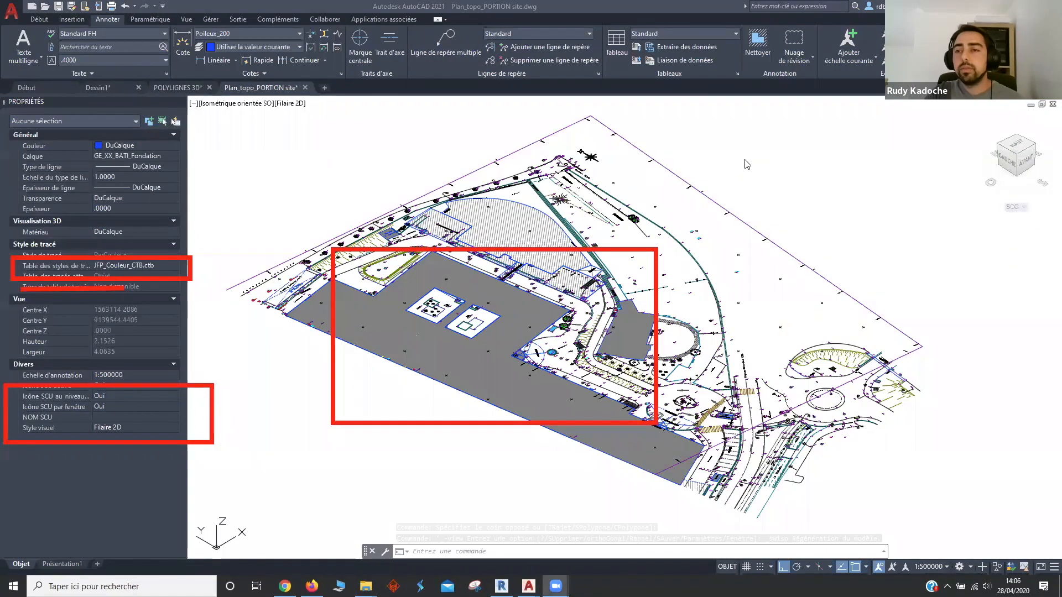
pyautogui.scroll(-2, 795, 405)
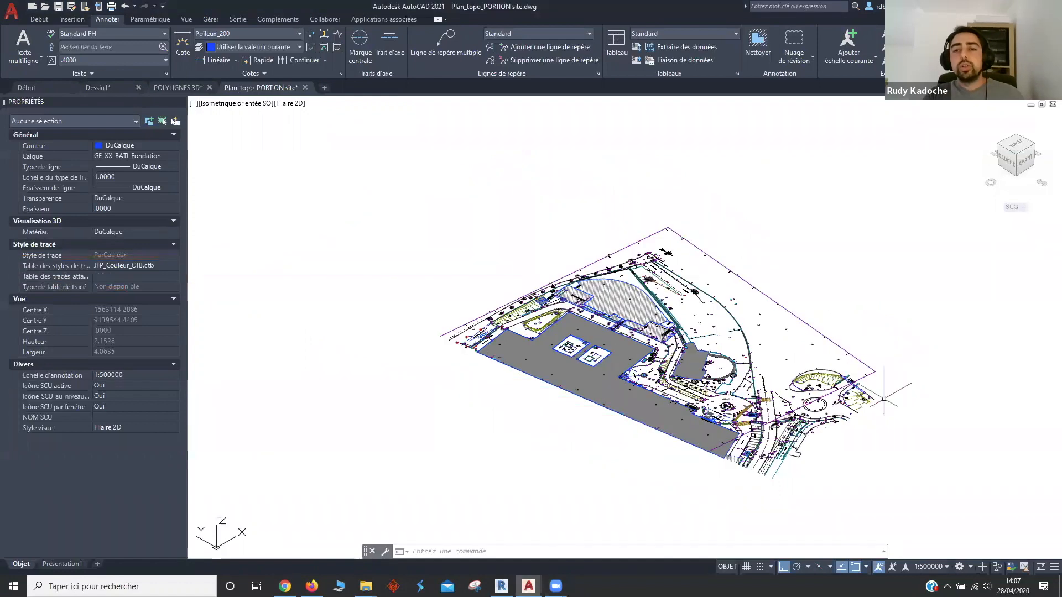
pyautogui.scroll(2, 880, 396)
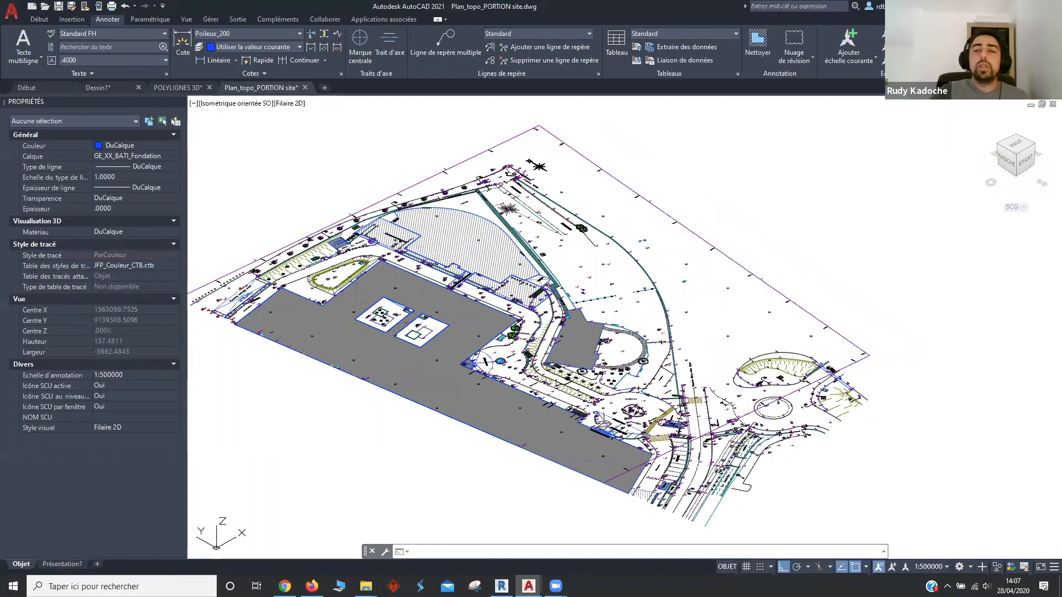
pyautogui.keyDown('shift'); pyautogui.moveTo(747, 316); pyautogui.dragTo(690, 294, button='middle'); pyautogui.keyUp('shift')
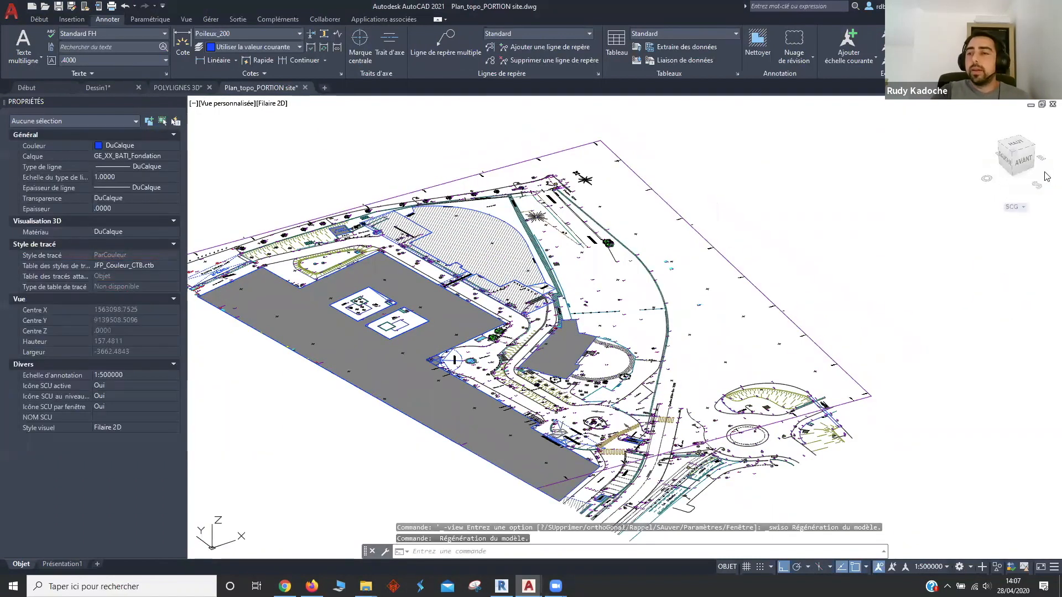
pyautogui.click(1022, 160)
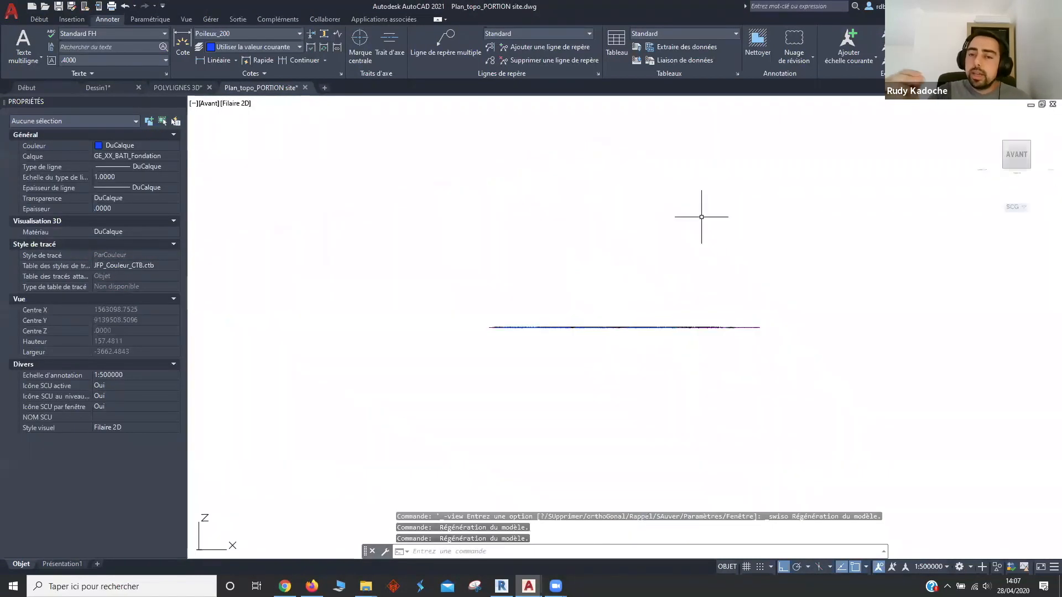
pyautogui.scroll(3, 671, 362)
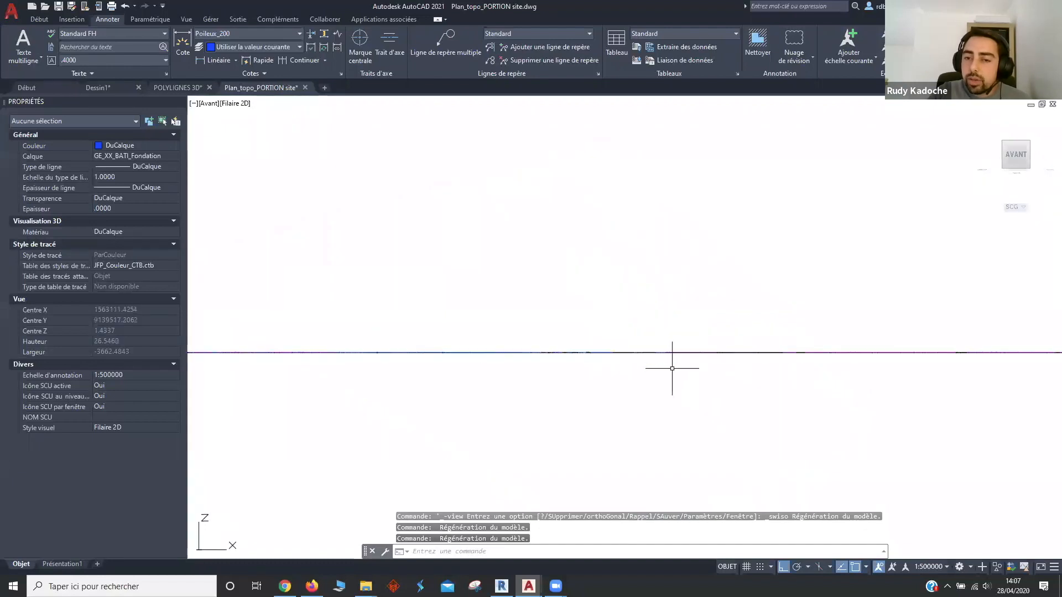
pyautogui.scroll(3, 619, 351)
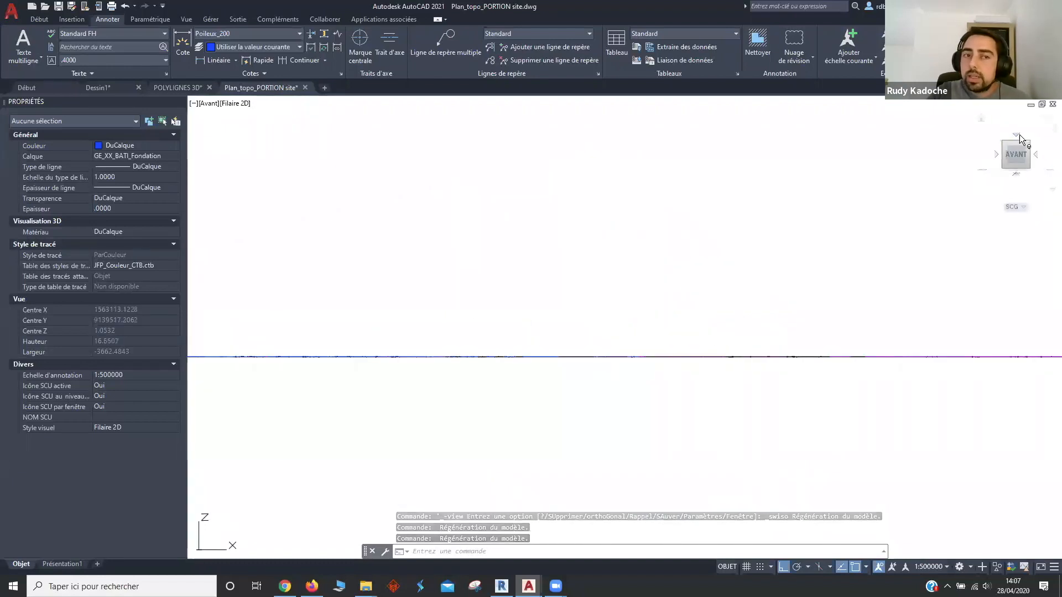
# Return to the Haut view and examine the Z position and ALT attribute of the 8.65 elevation point block
pyautogui.click(209, 103)
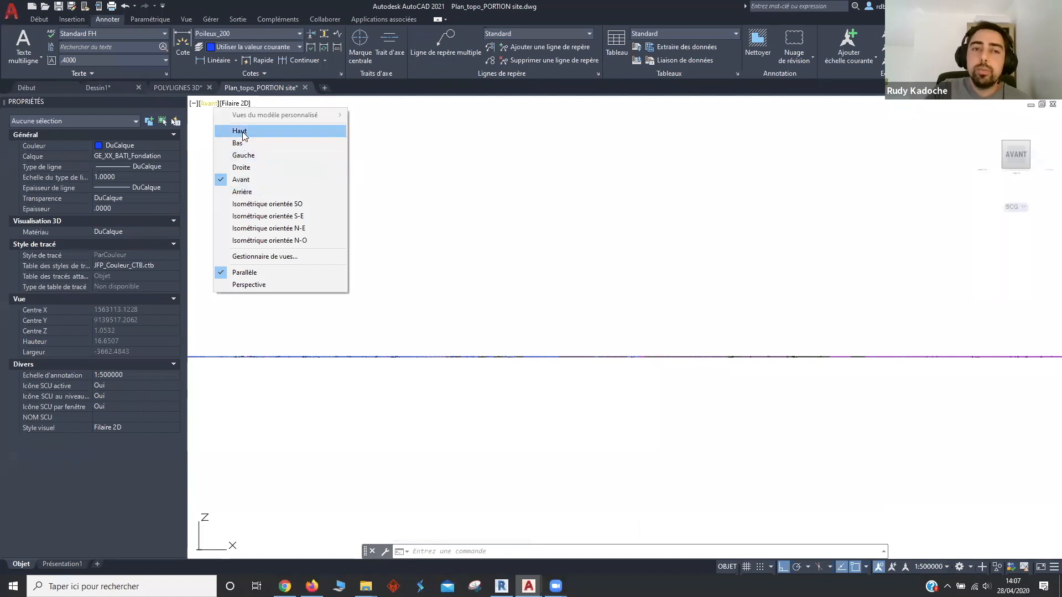
pyautogui.click(240, 131)
pyautogui.scroll(15, 636, 315)
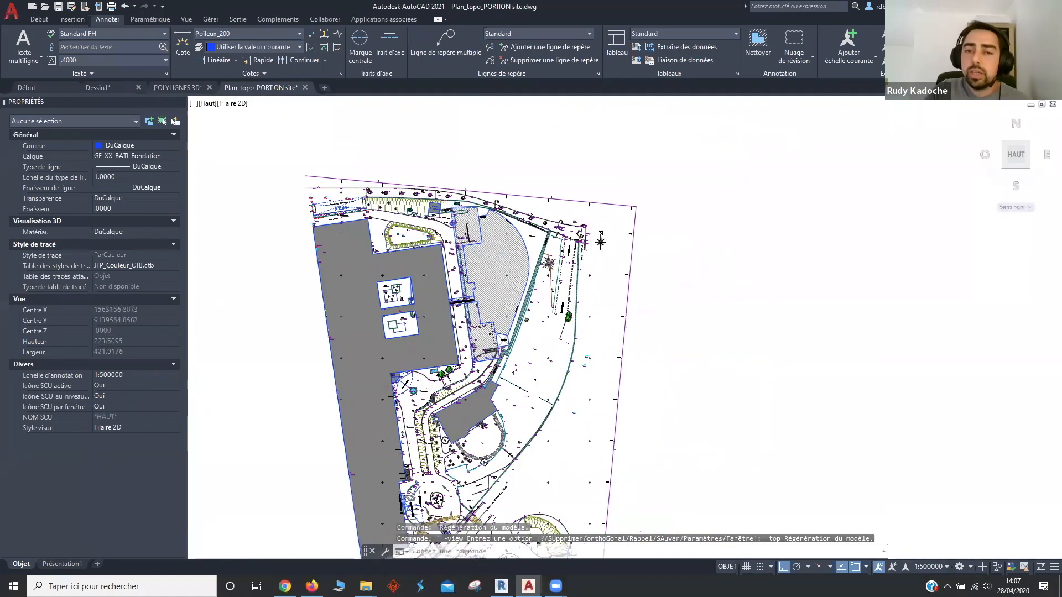
pyautogui.scroll(5, 625, 320)
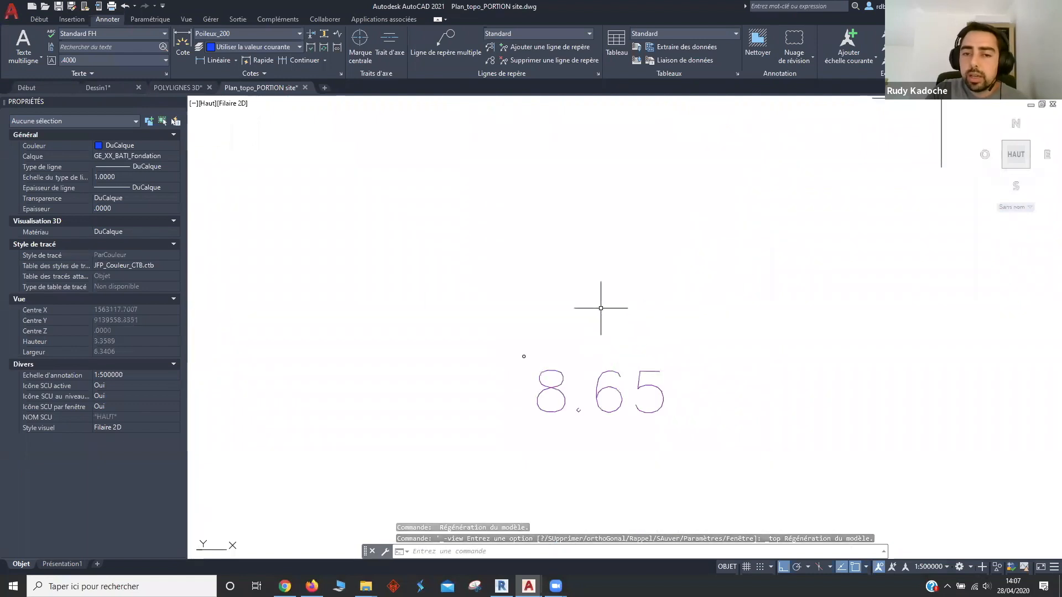
pyautogui.click(403, 296)
pyautogui.click(733, 468)
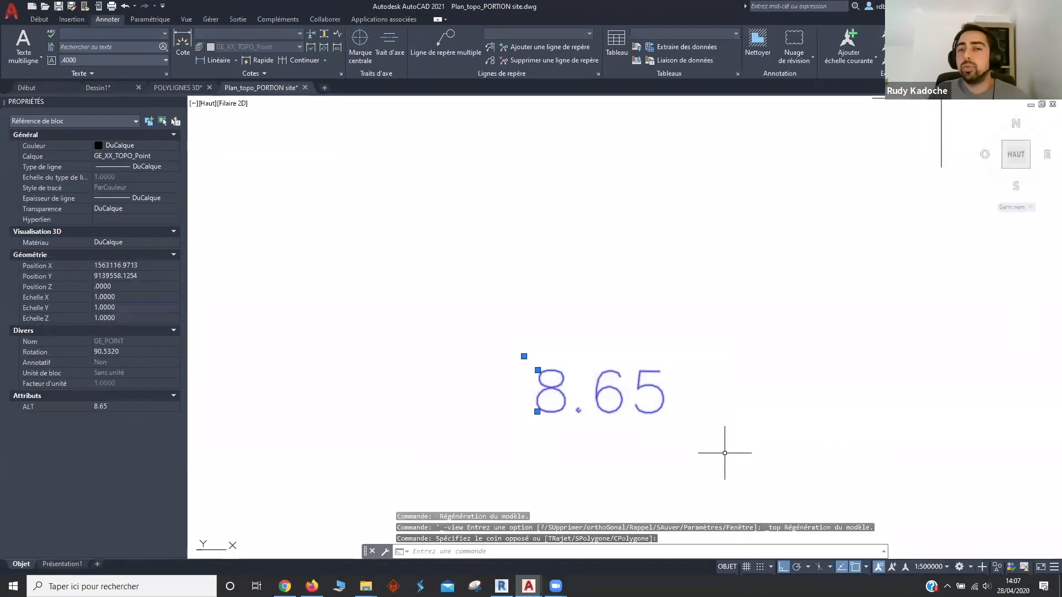
pyautogui.scroll(-8, 534, 361)
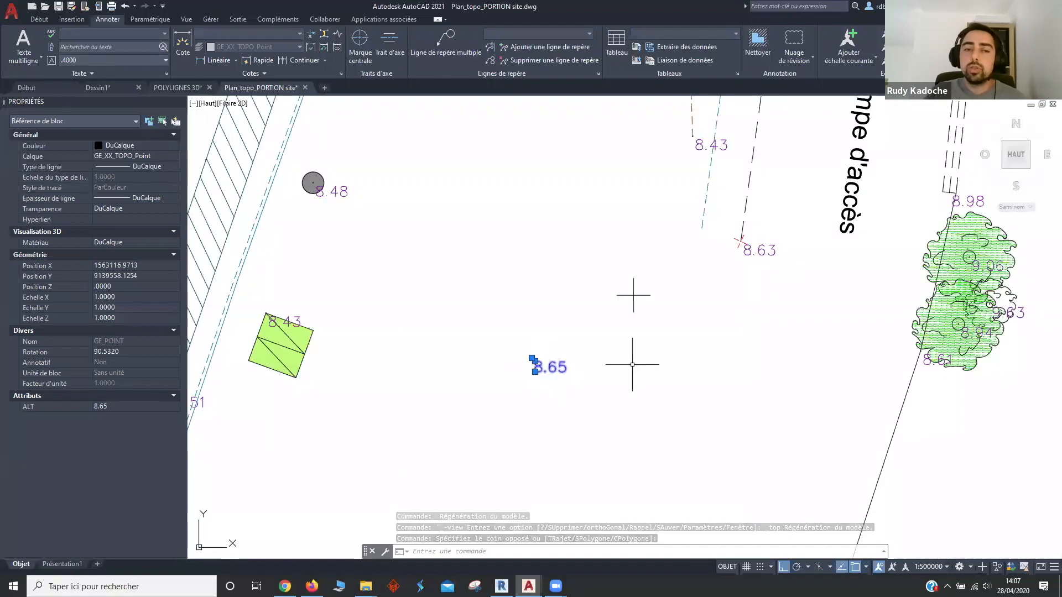
pyautogui.press('Escape')
pyautogui.press('Escape')
pyautogui.scroll(-5, 621, 361)
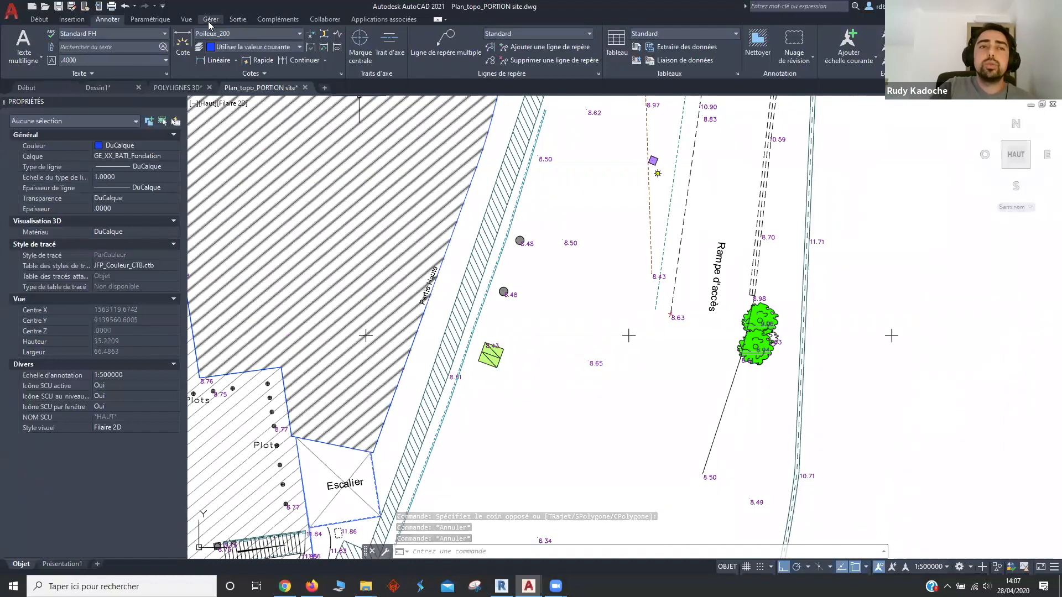
# Start a new data extraction from the site plan and save it on the desktop as TEST
pyautogui.click(77, 20)
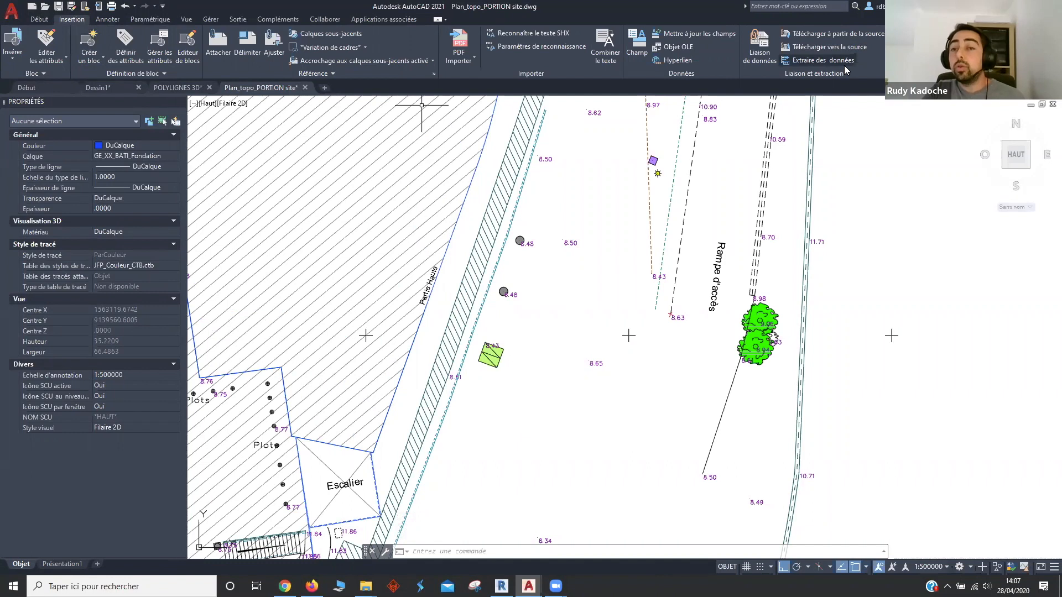
pyautogui.moveTo(49, 14); pyautogui.dragTo(100, 26)
pyautogui.moveTo(776, 52); pyautogui.dragTo(872, 66)
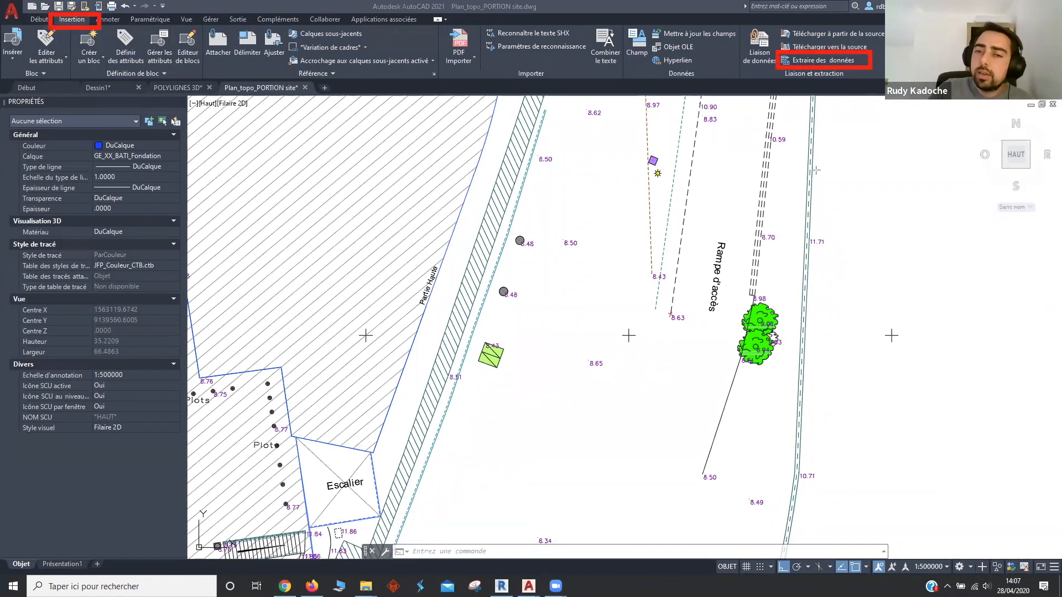
pyautogui.click(831, 58)
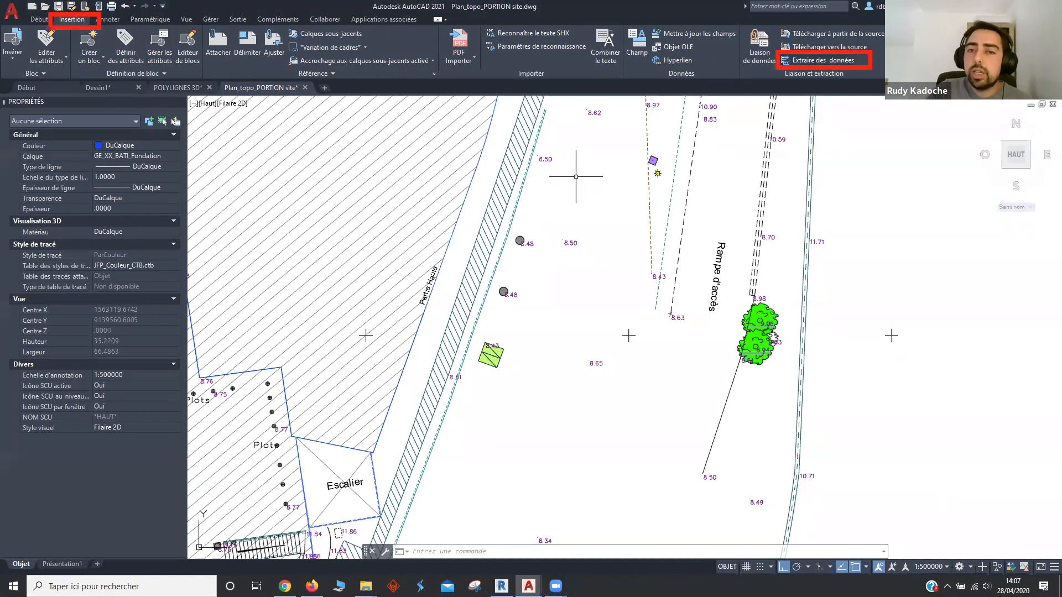
pyautogui.click(832, 61)
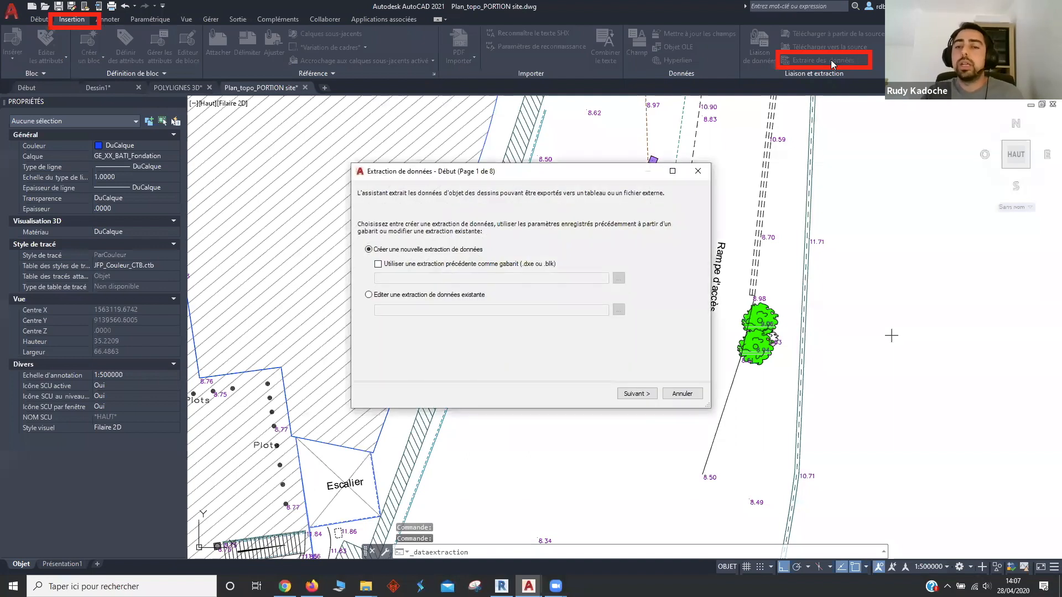
pyautogui.click(647, 391)
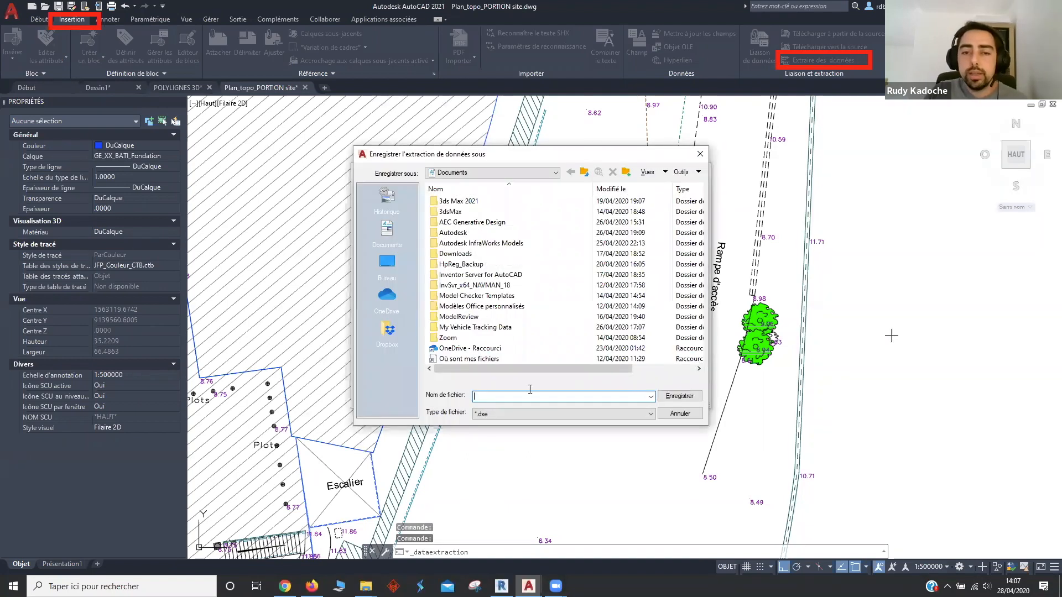
pyautogui.write('TEST')
pyautogui.click(387, 263)
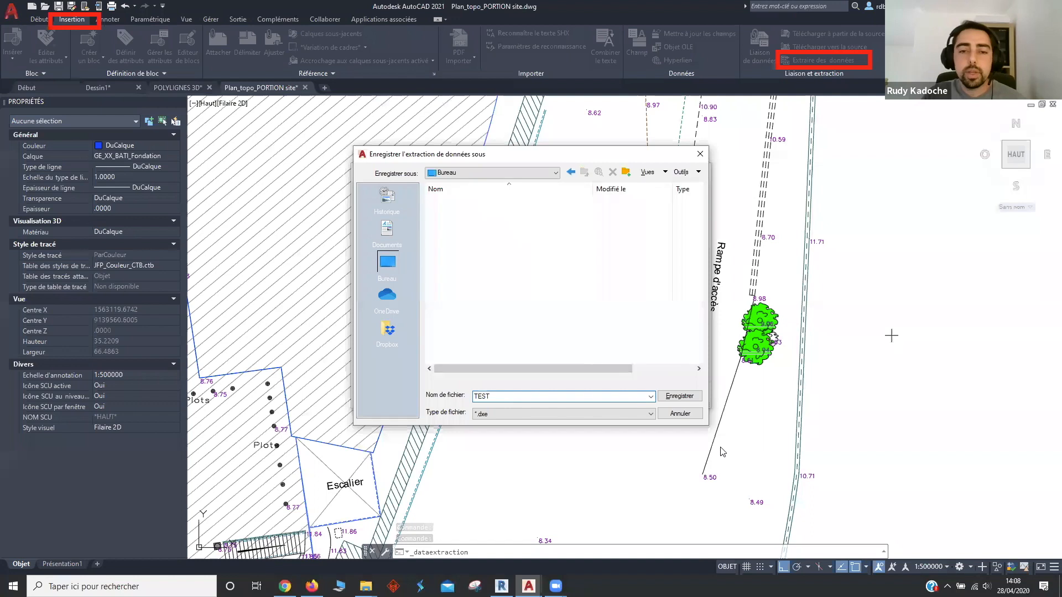
pyautogui.click(680, 396)
pyautogui.click(685, 396)
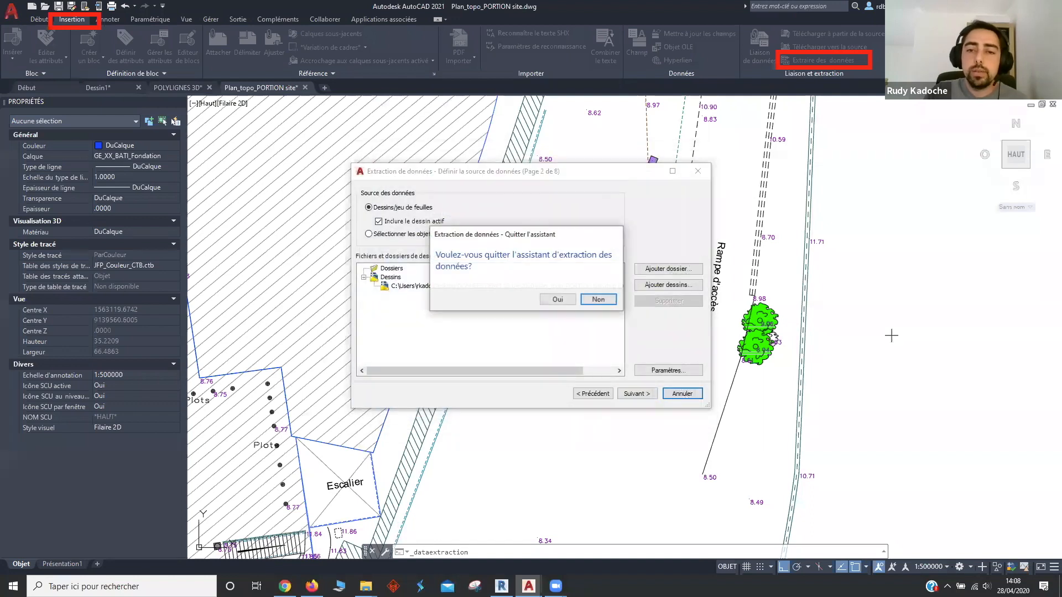
# Quit the open extraction wizard and restart a data extraction from the active drawing, saved on the desktop as TEST
pyautogui.click(557, 299)
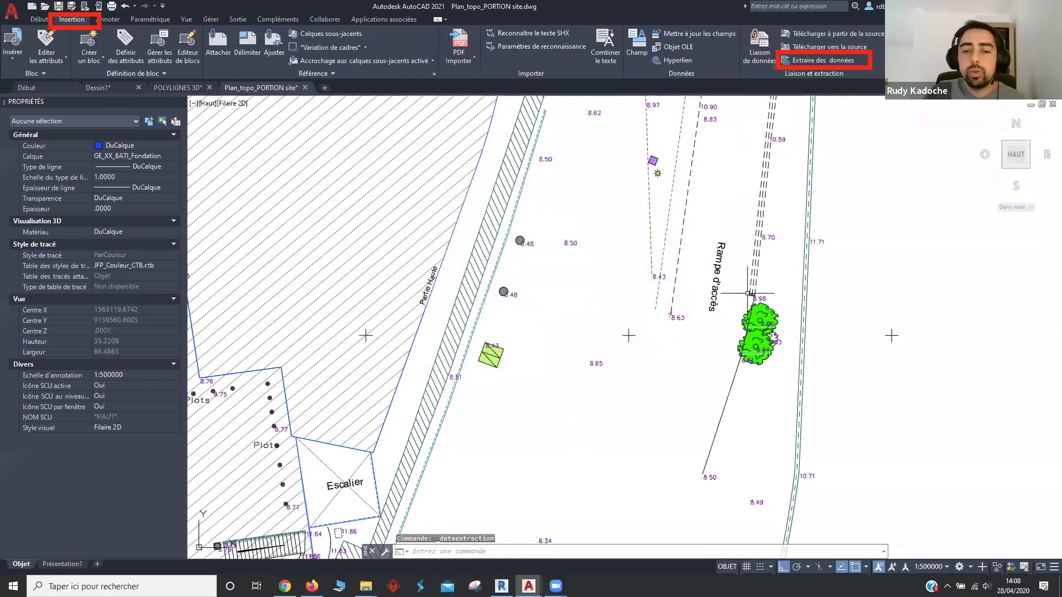
pyautogui.click(530, 587)
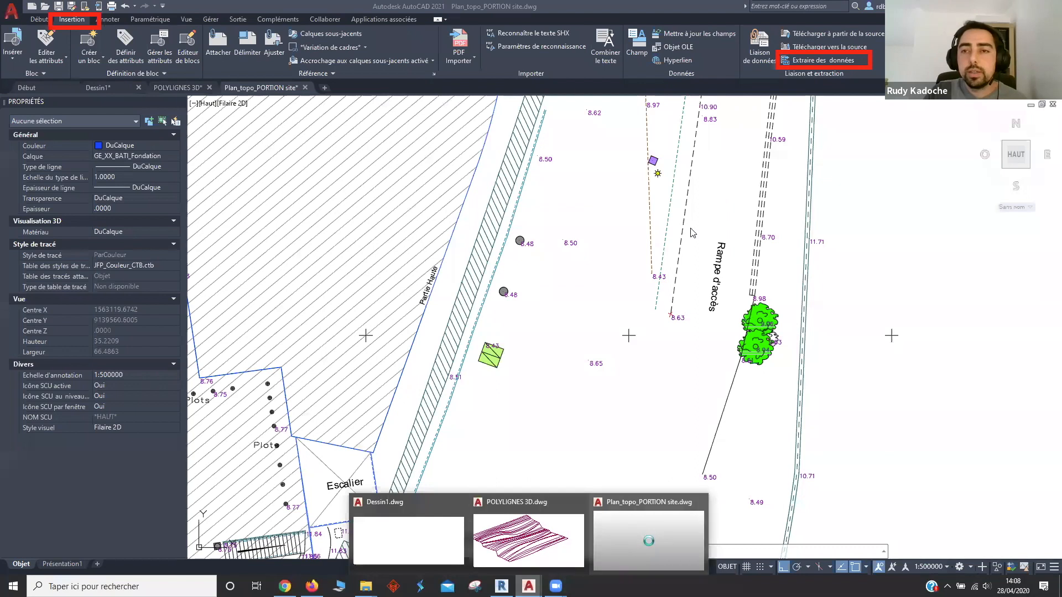
pyautogui.click(820, 62)
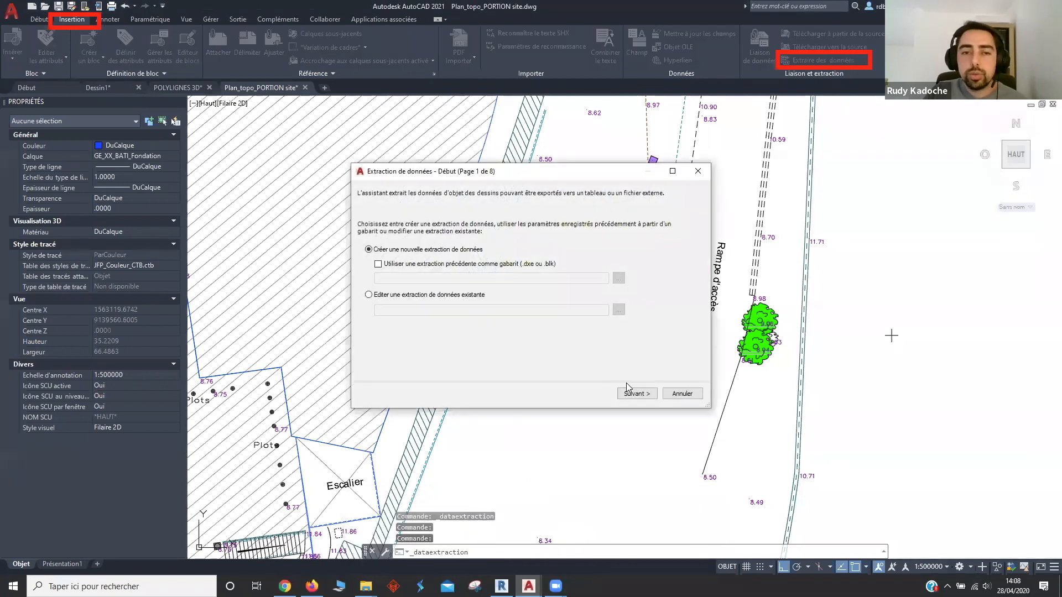
pyautogui.click(641, 395)
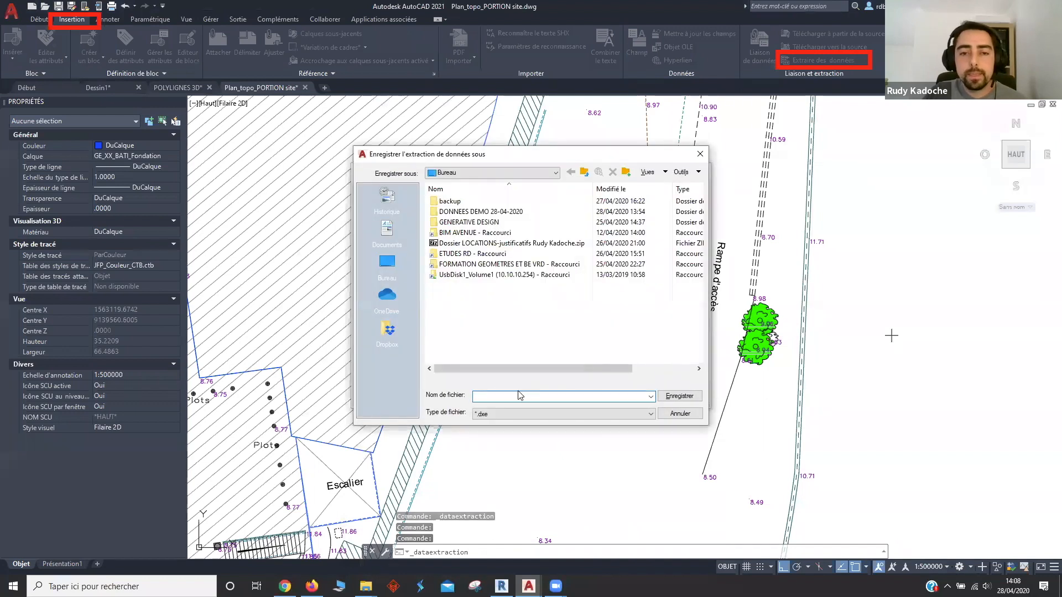
pyautogui.write('TEST')
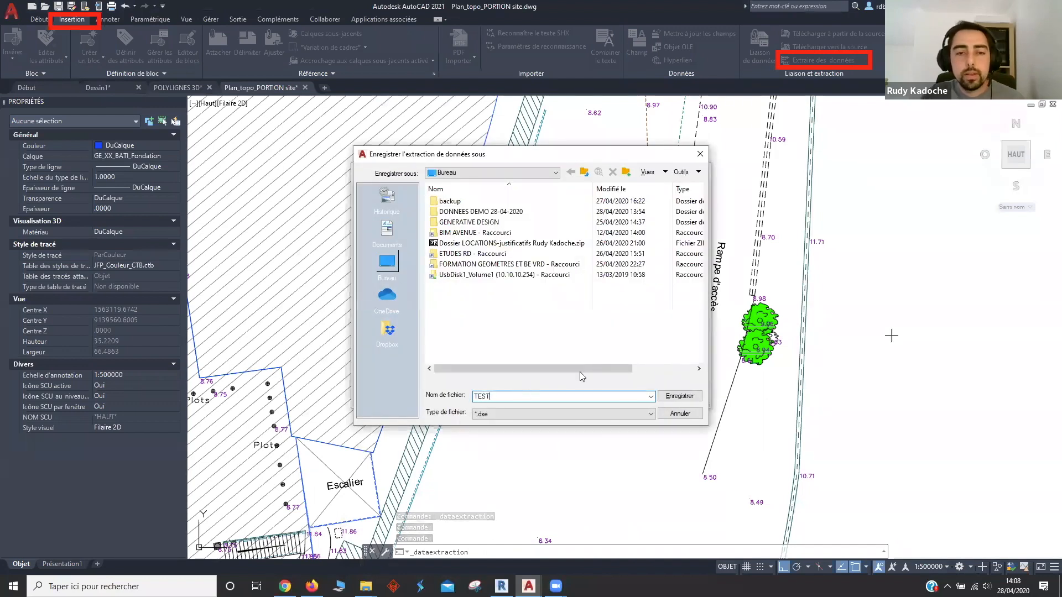
pyautogui.click(680, 396)
pyautogui.click(636, 394)
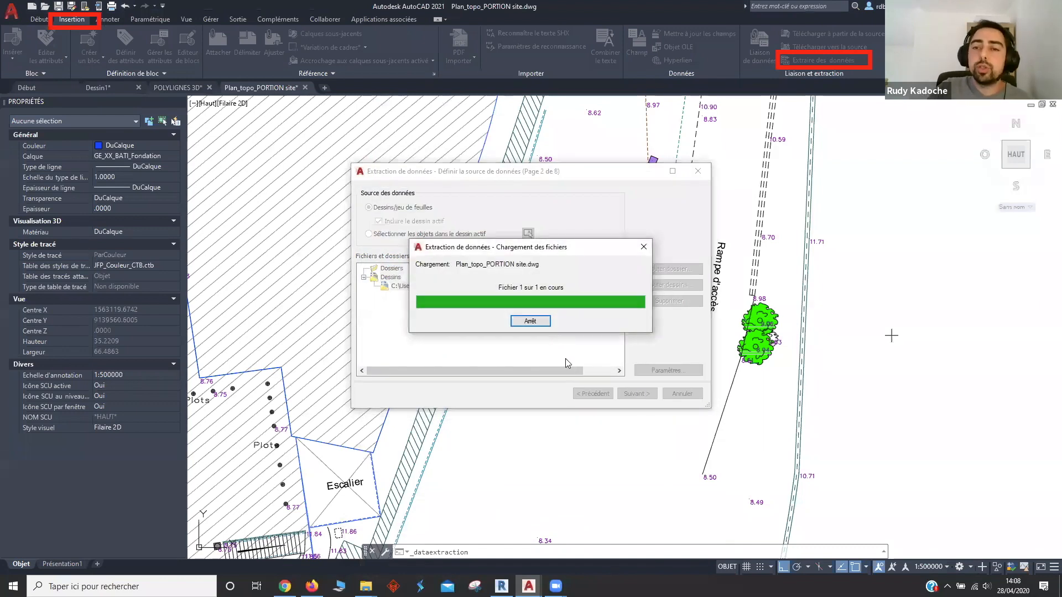
# Deselect all objects in the extraction and choose only the GE_POINT block as the data source
pyautogui.rightClick(443, 217)
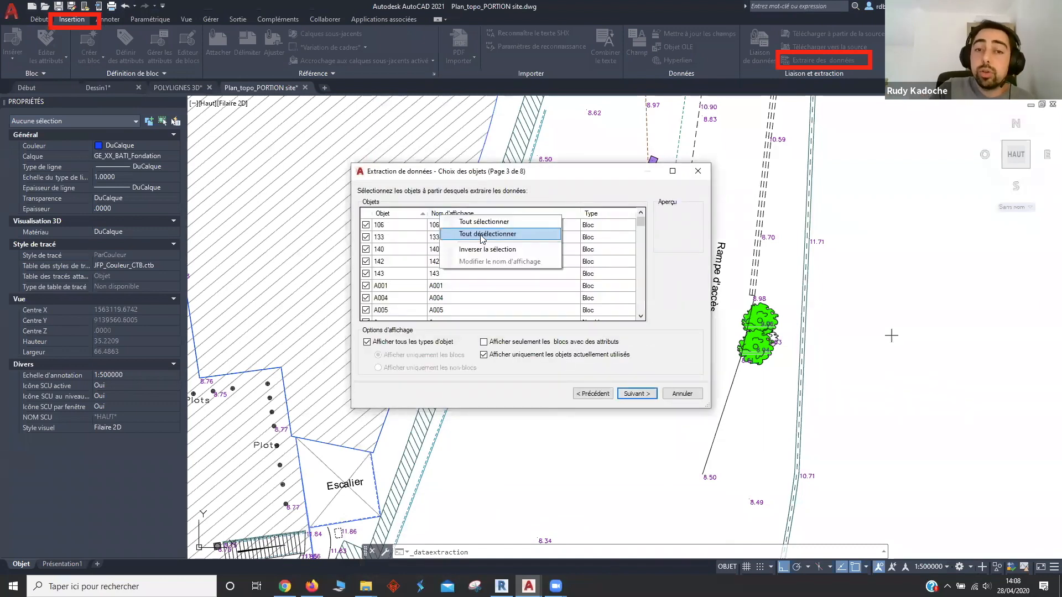
pyautogui.click(484, 236)
pyautogui.scroll(-3, 629, 255)
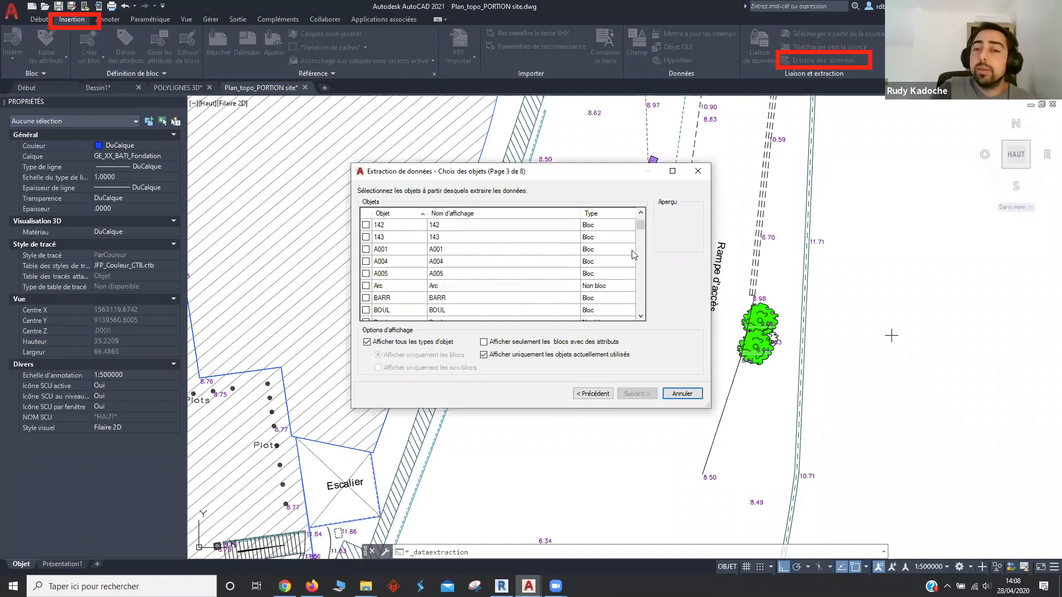
pyautogui.scroll(-5, 485, 257)
pyautogui.scroll(3, 470, 258)
pyautogui.click(367, 310)
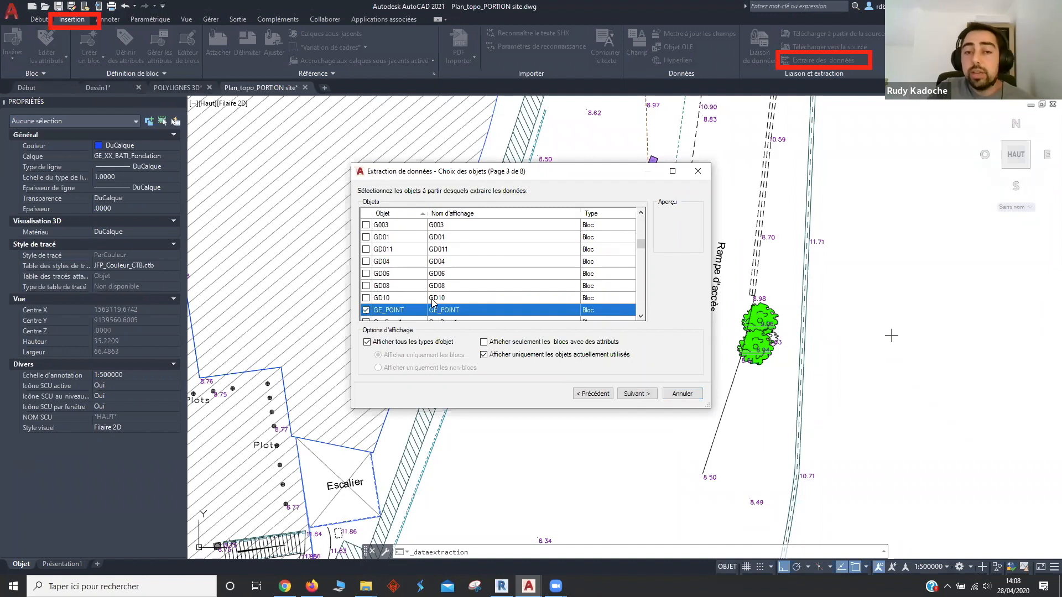
pyautogui.click(636, 393)
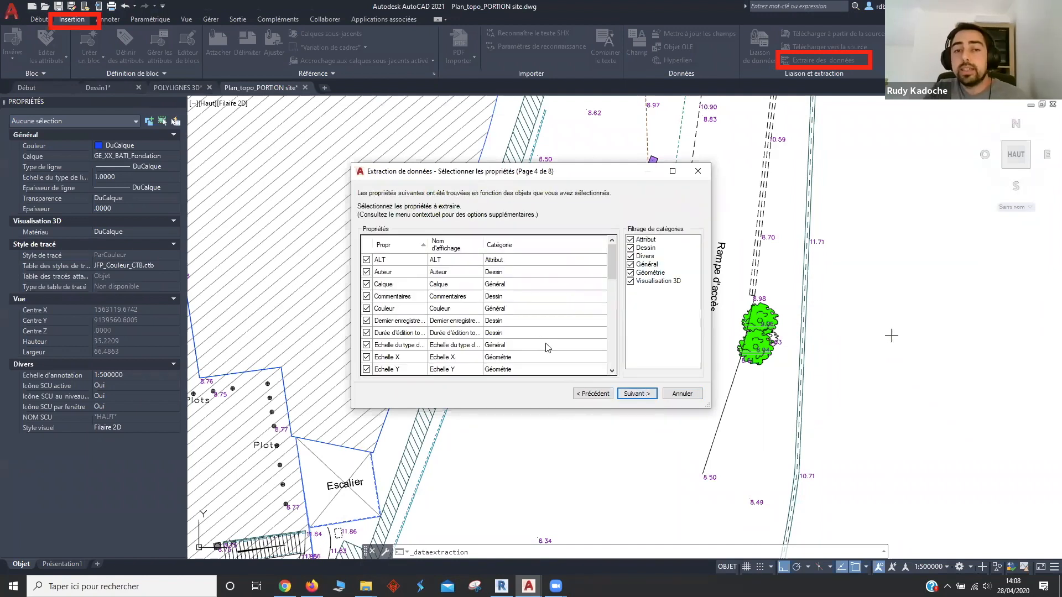
# Limit the extracted properties to ALT, Position X and Position Y and continue past the block scaling warning
pyautogui.rightClick(426, 278)
pyautogui.click(454, 286)
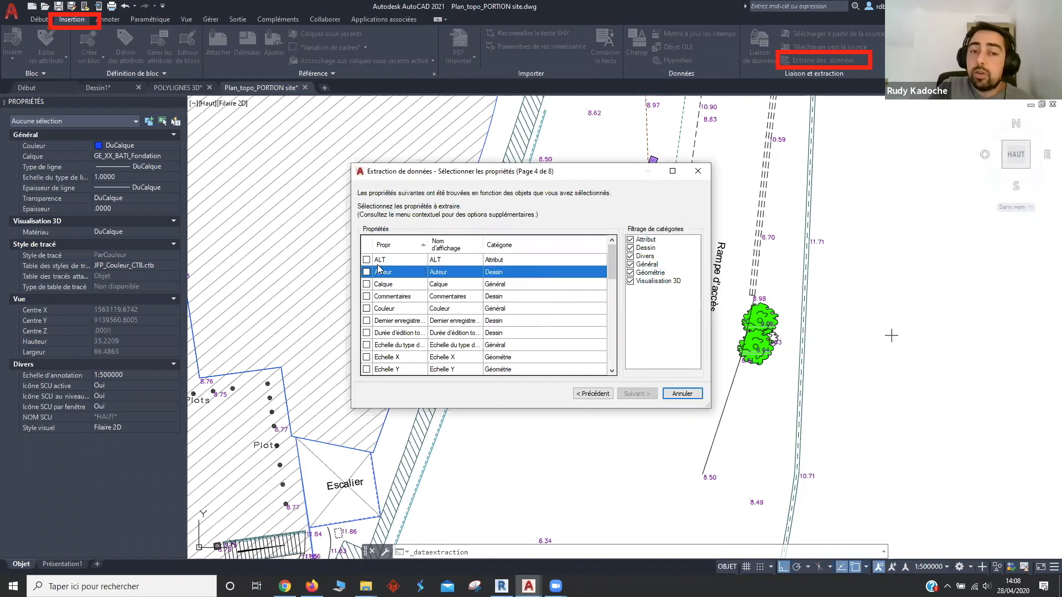
pyautogui.click(368, 259)
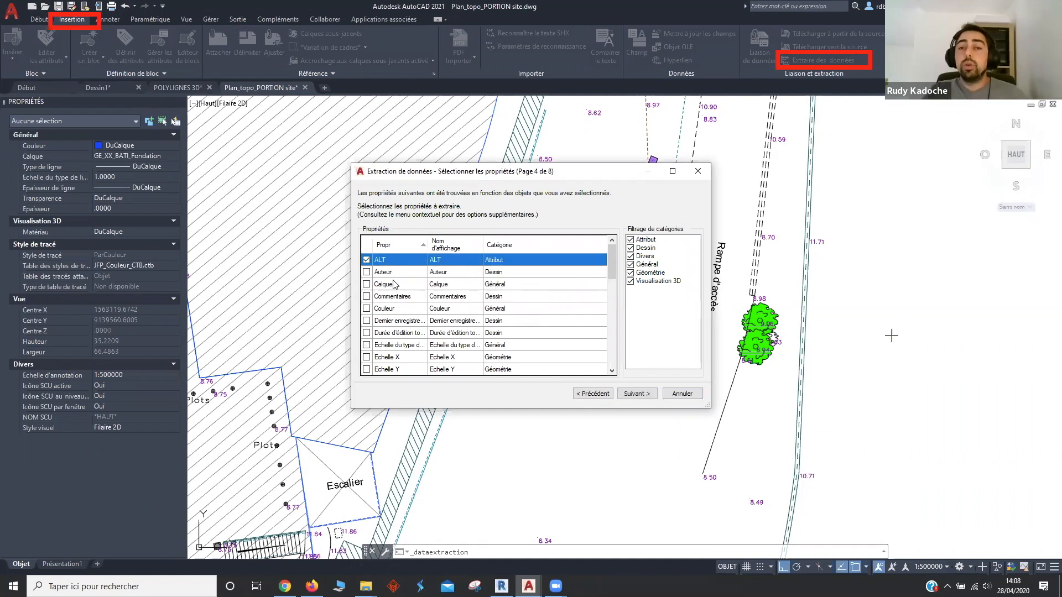
pyautogui.scroll(-5, 495, 312)
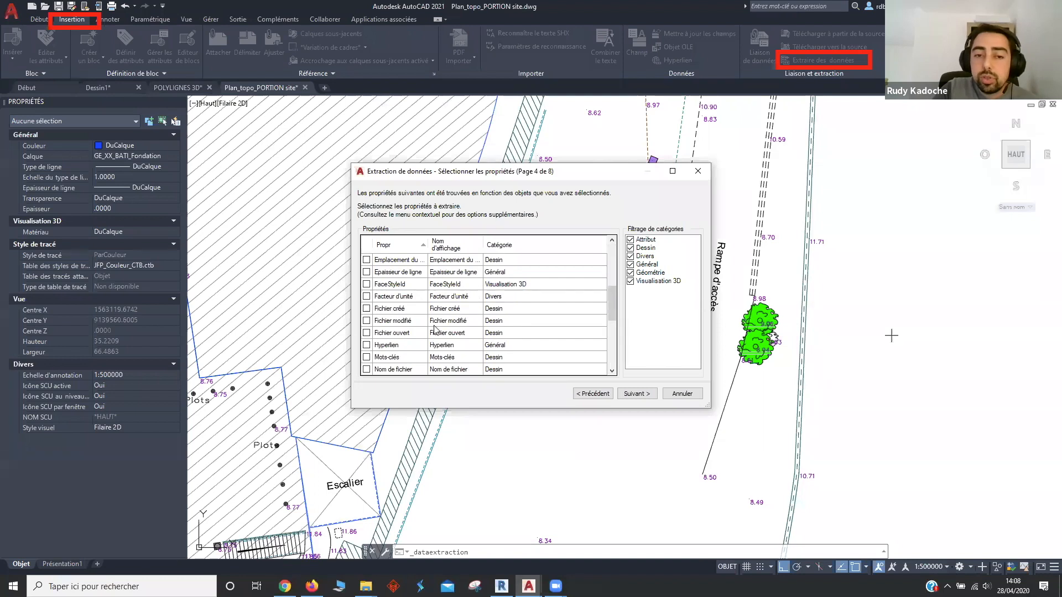
pyautogui.click(366, 321)
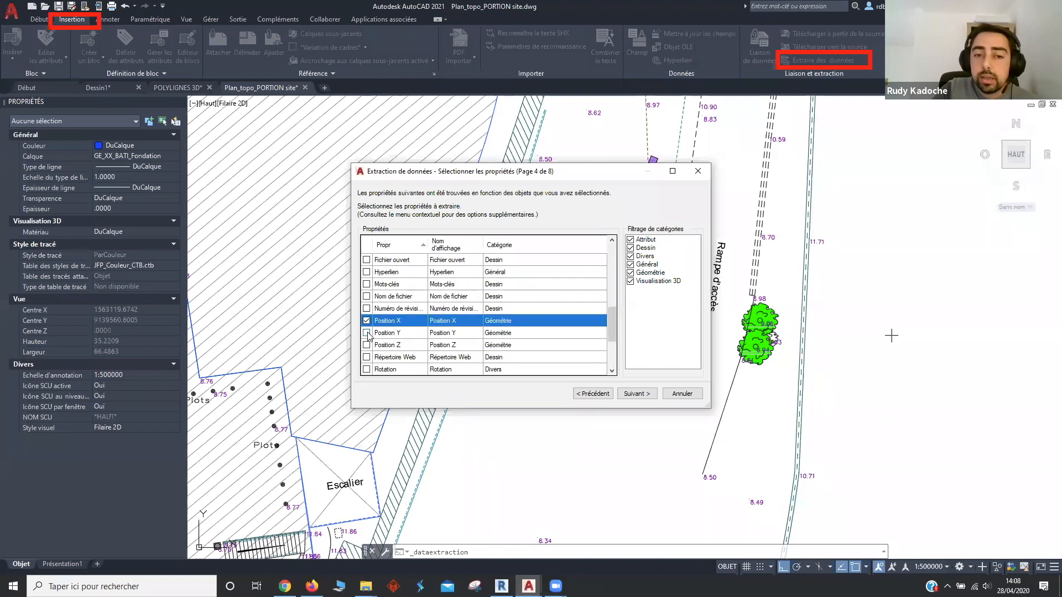
pyautogui.click(368, 333)
pyautogui.click(366, 333)
pyautogui.click(636, 394)
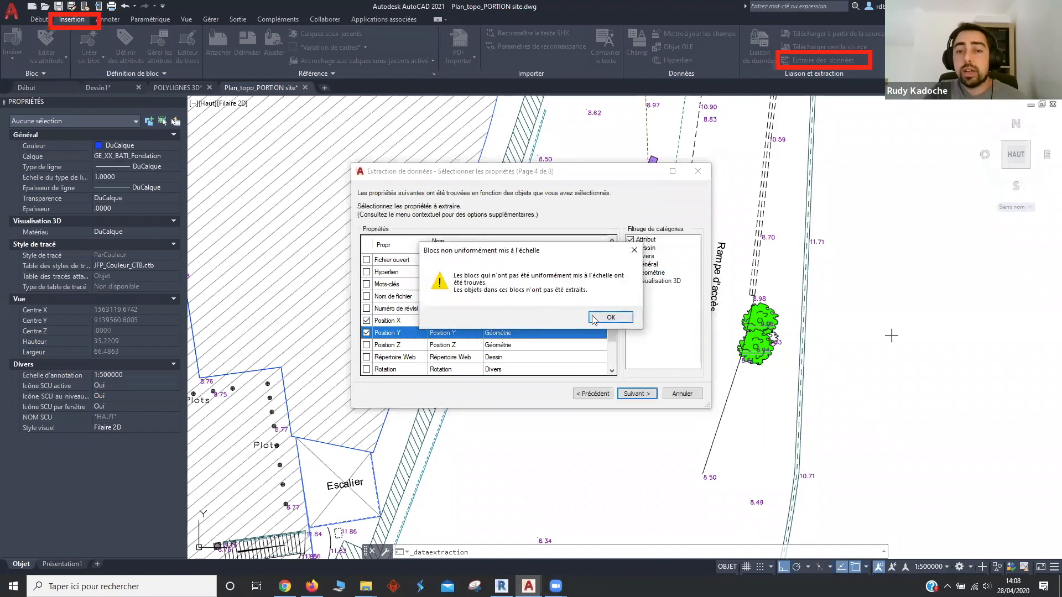
pyautogui.click(610, 317)
# Turn off row combining and the count and name columns, and order the columns as Position X, Position Y, ALT
pyautogui.click(360, 349)
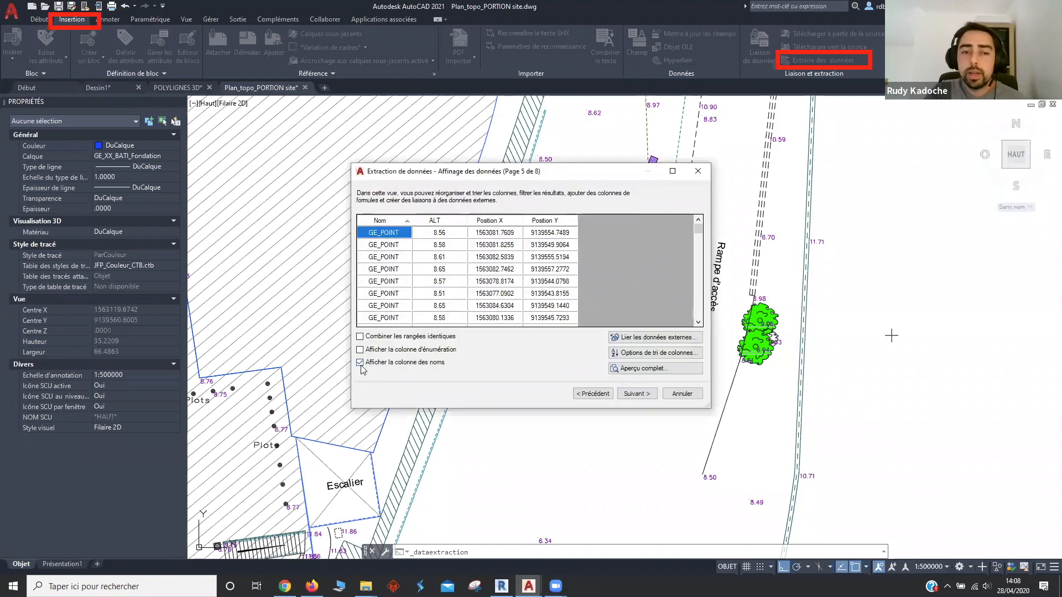
pyautogui.click(360, 363)
pyautogui.click(360, 336)
pyautogui.moveTo(494, 220); pyautogui.dragTo(526, 220)
pyautogui.click(382, 220)
# Sort the extracted rows by ALT and filter out the blank entry and the values prefixed with seuil or sol
pyautogui.click(480, 221)
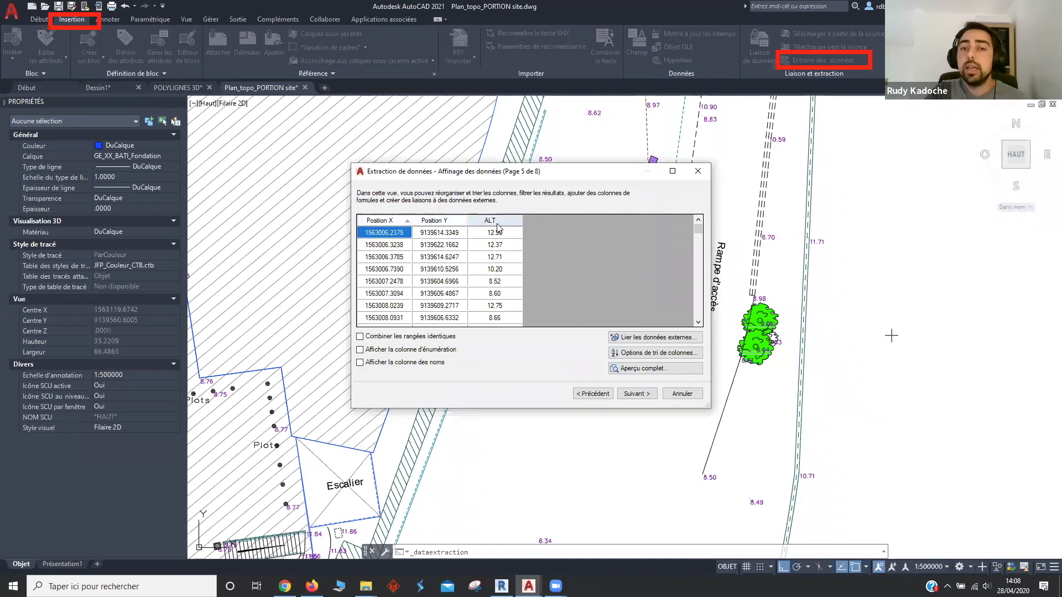
pyautogui.rightClick(496, 224)
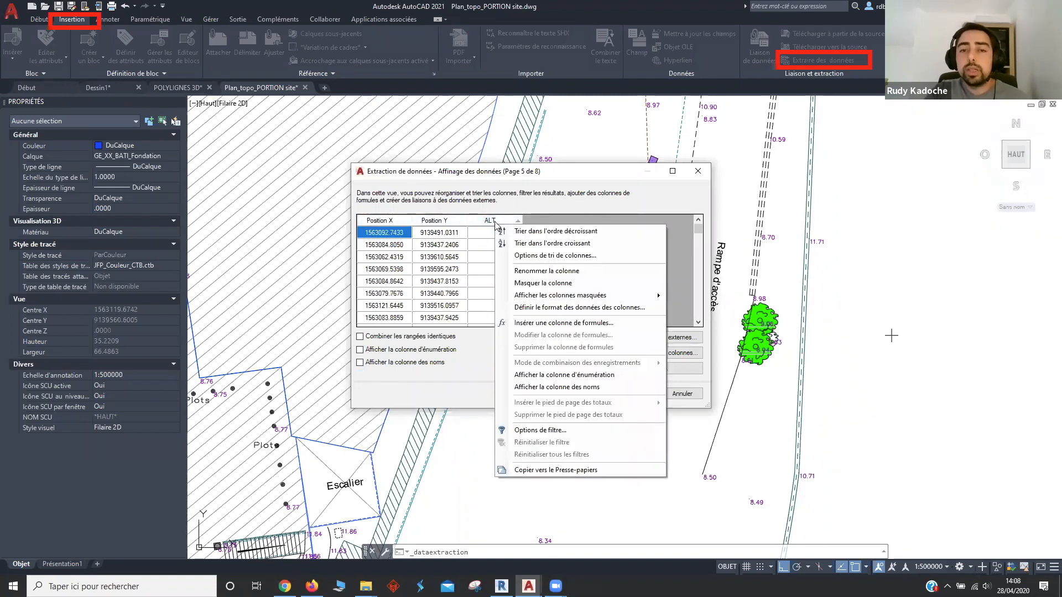
pyautogui.press('Escape')
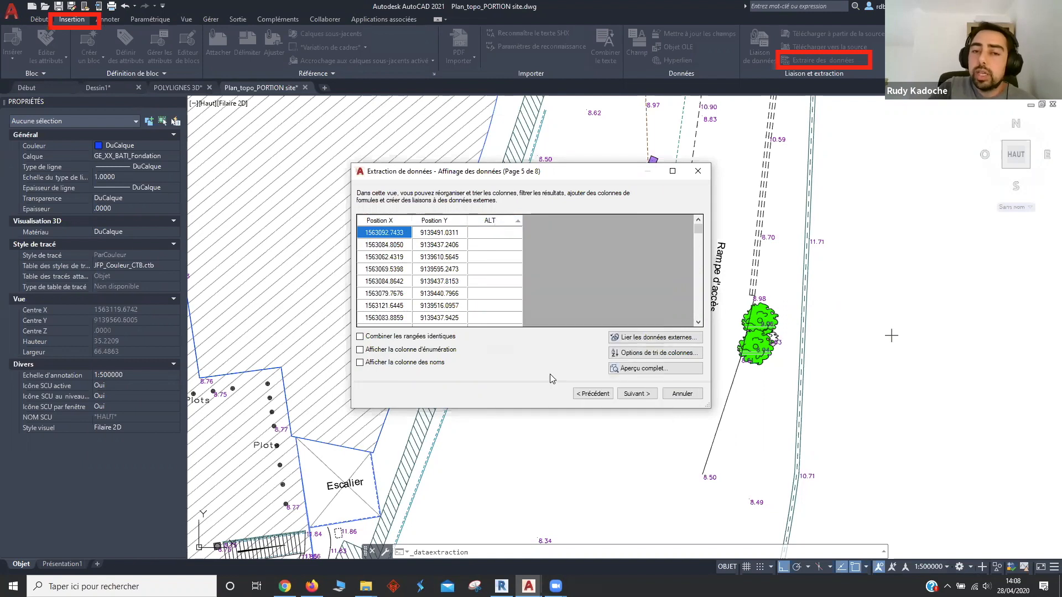
pyautogui.click(474, 278)
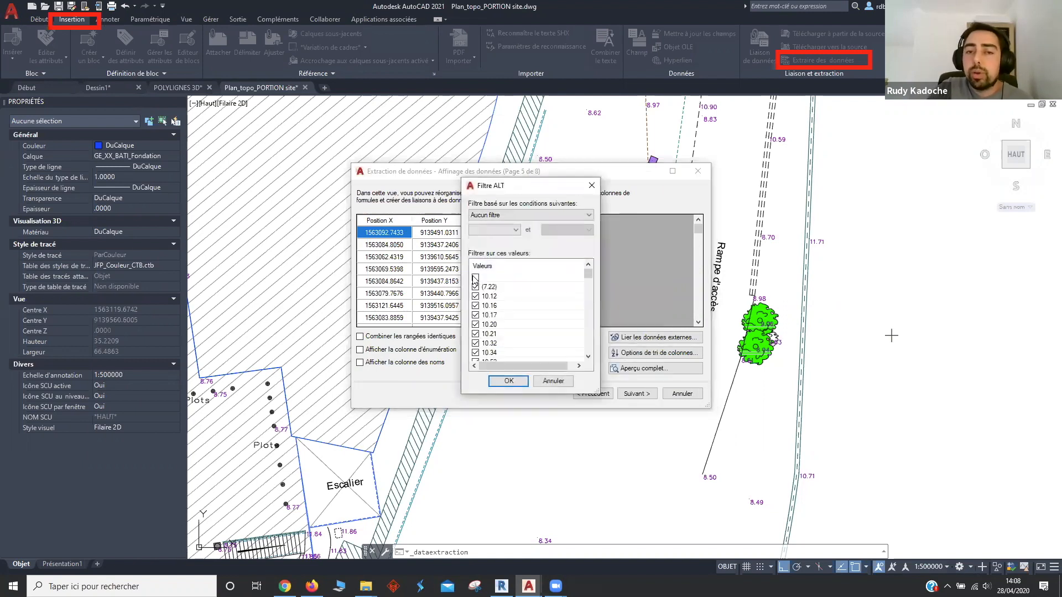
pyautogui.moveTo(587, 275); pyautogui.dragTo(588, 347)
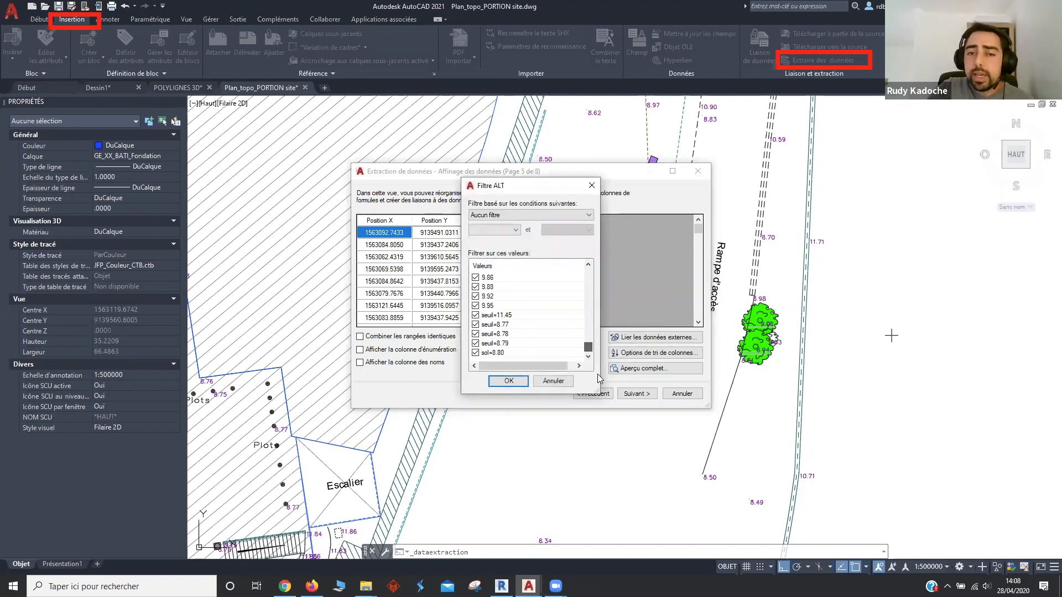
pyautogui.click(475, 325)
pyautogui.click(475, 335)
pyautogui.click(475, 344)
pyautogui.click(475, 353)
pyautogui.click(524, 382)
pyautogui.click(636, 393)
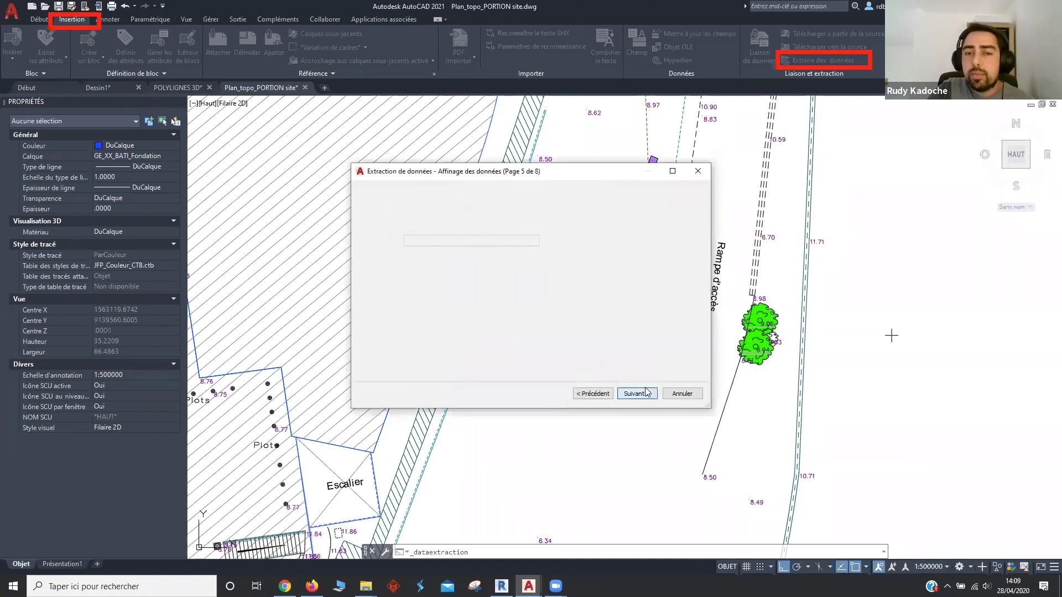
# Output the extracted data to an external file, Plan_topo_PORTION site.csv on the desktop, and finish the extraction
pyautogui.click(381, 226)
pyautogui.click(394, 240)
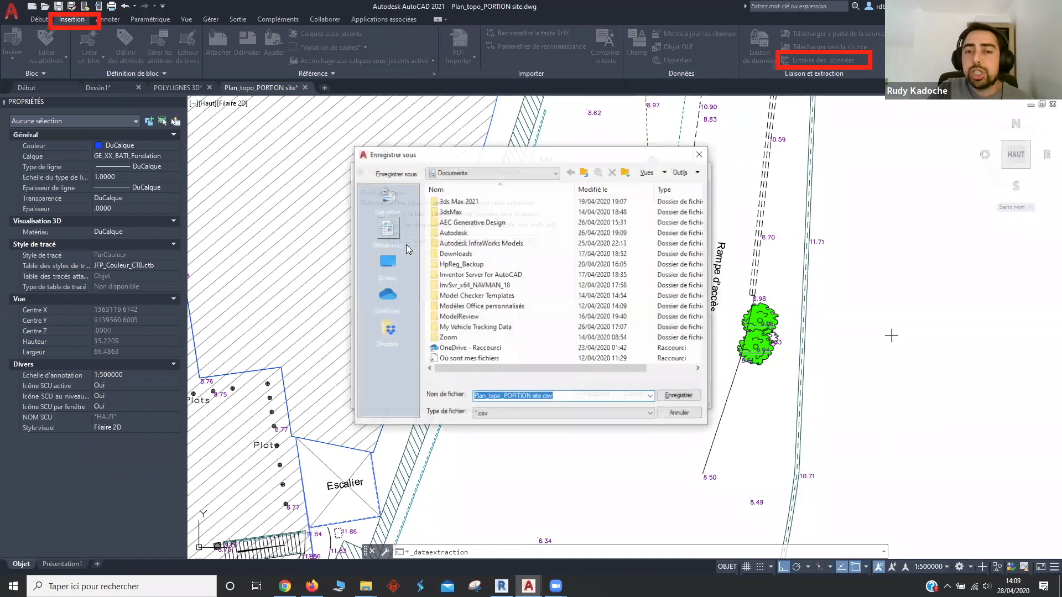
pyautogui.click(389, 282)
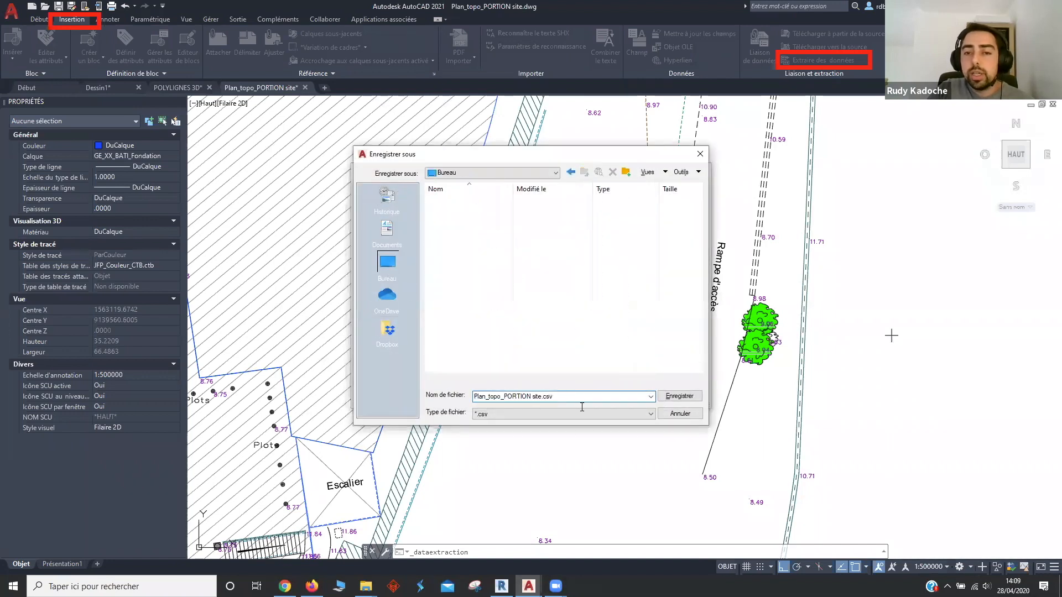
pyautogui.click(675, 396)
pyautogui.click(636, 391)
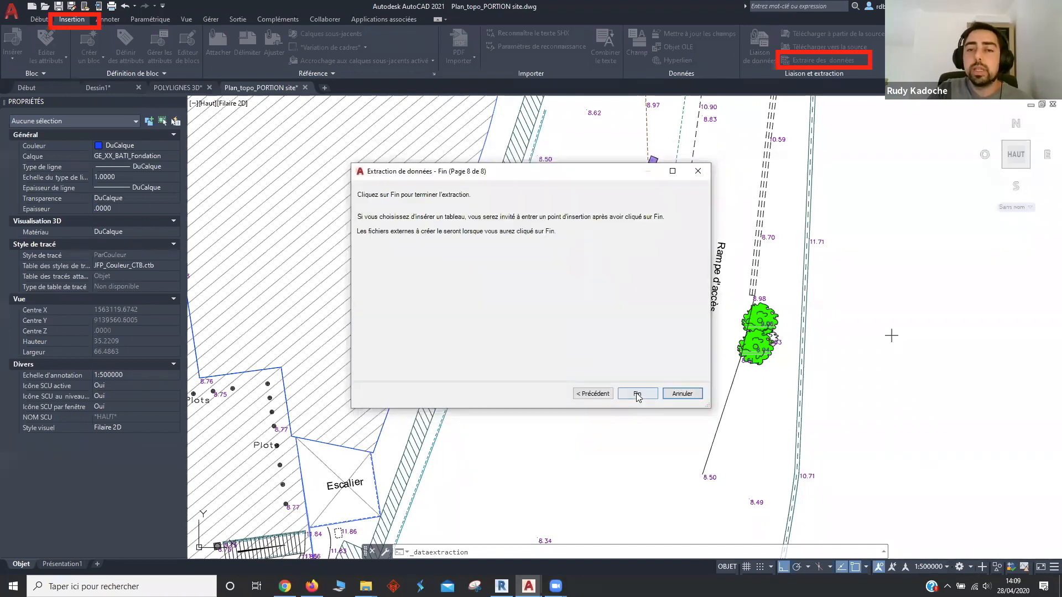
pyautogui.click(637, 392)
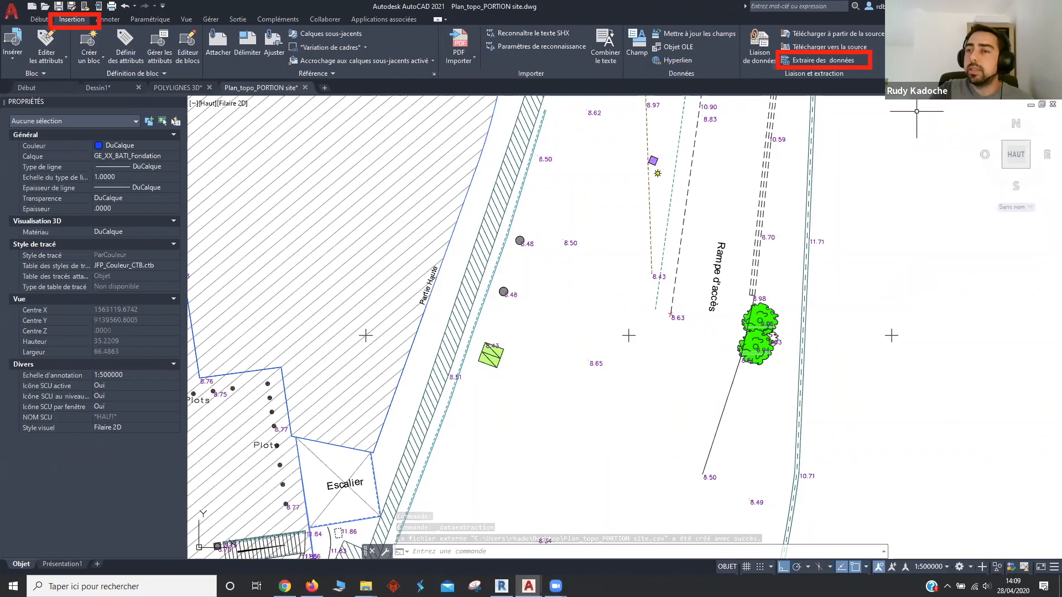
# Examine the overall site plan and the elevation points around the Rampe d'accès
pyautogui.scroll(-5, 515, 316)
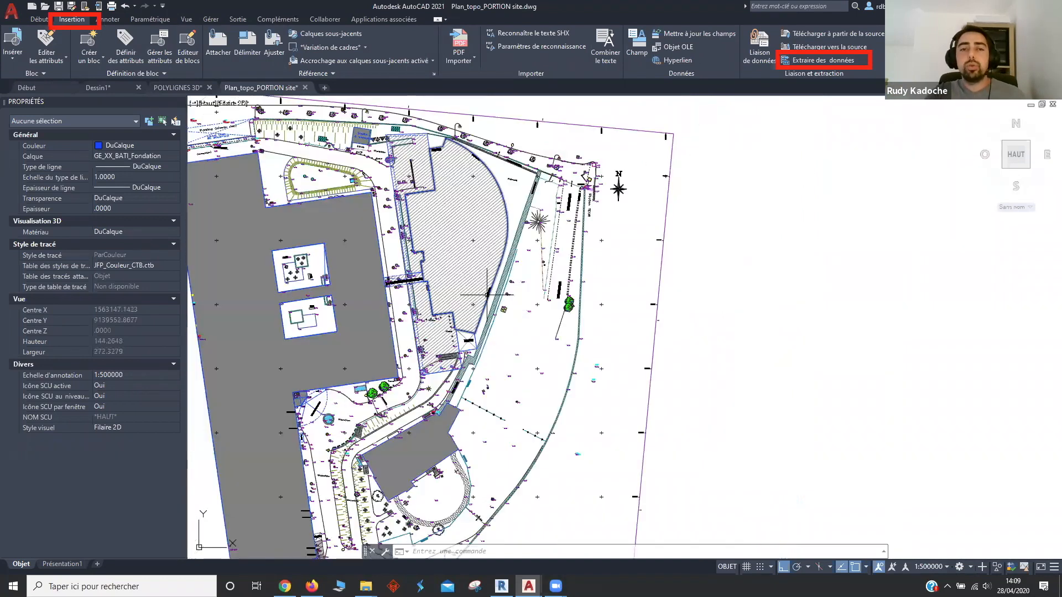
pyautogui.scroll(2, 520, 310)
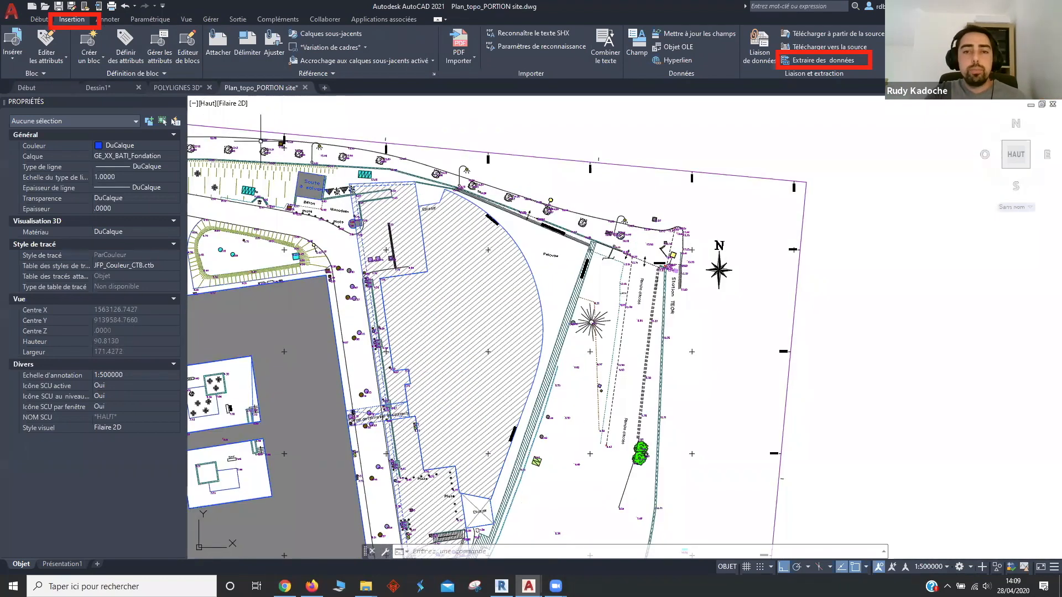
pyautogui.scroll(2, 548, 293)
pyautogui.scroll(-3, 547, 293)
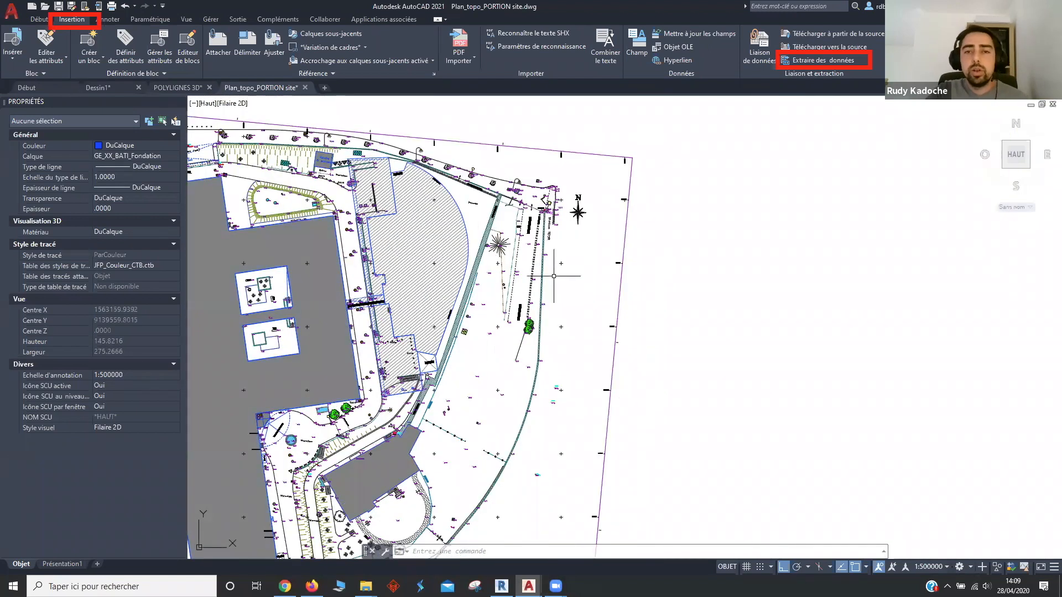
pyautogui.scroll(2, 615, 144)
pyautogui.scroll(6, 437, 421)
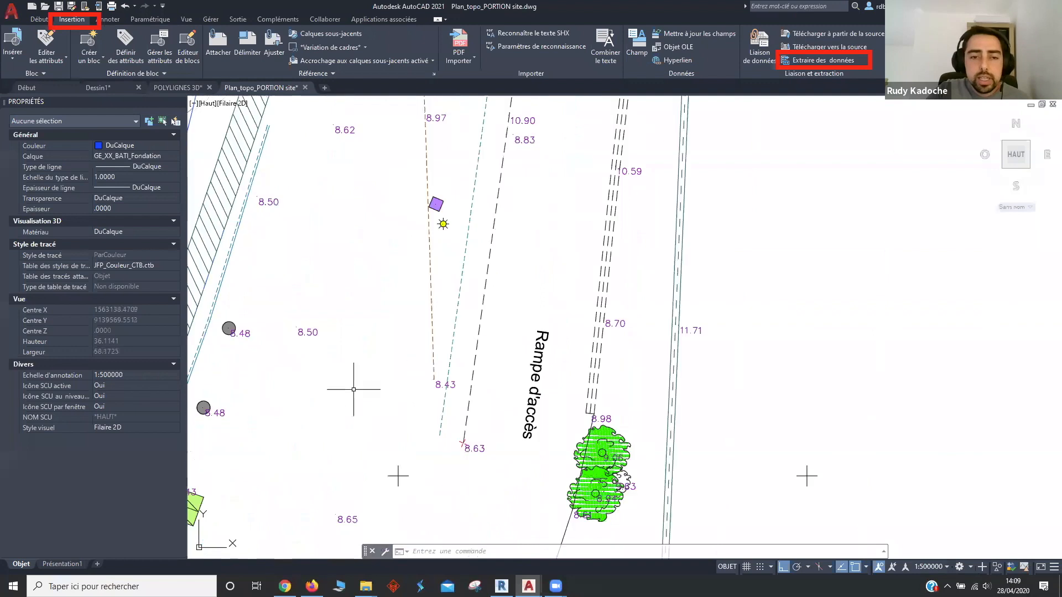
pyautogui.click(266, 314)
pyautogui.click(328, 338)
pyautogui.scroll(8, 365, 287)
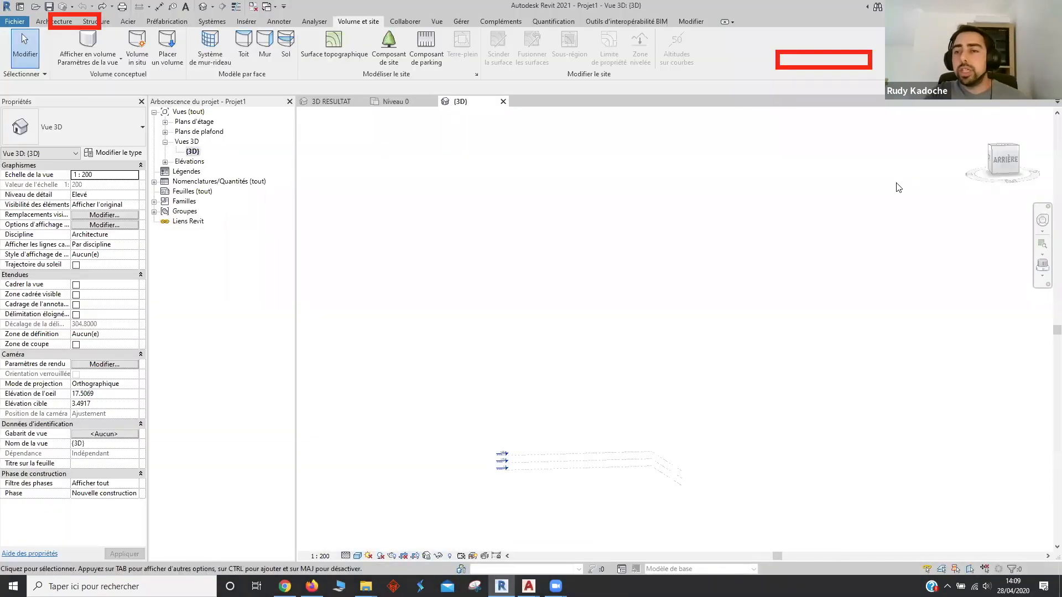
# Create a topographic surface from the points file Plan_topo_PORTION site.csv, with metres as the file's unit
pyautogui.scroll(1, 584, 446)
pyautogui.keyDown('shift'); pyautogui.moveTo(584, 446); pyautogui.dragTo(571, 394, button='middle'); pyautogui.keyUp('shift')
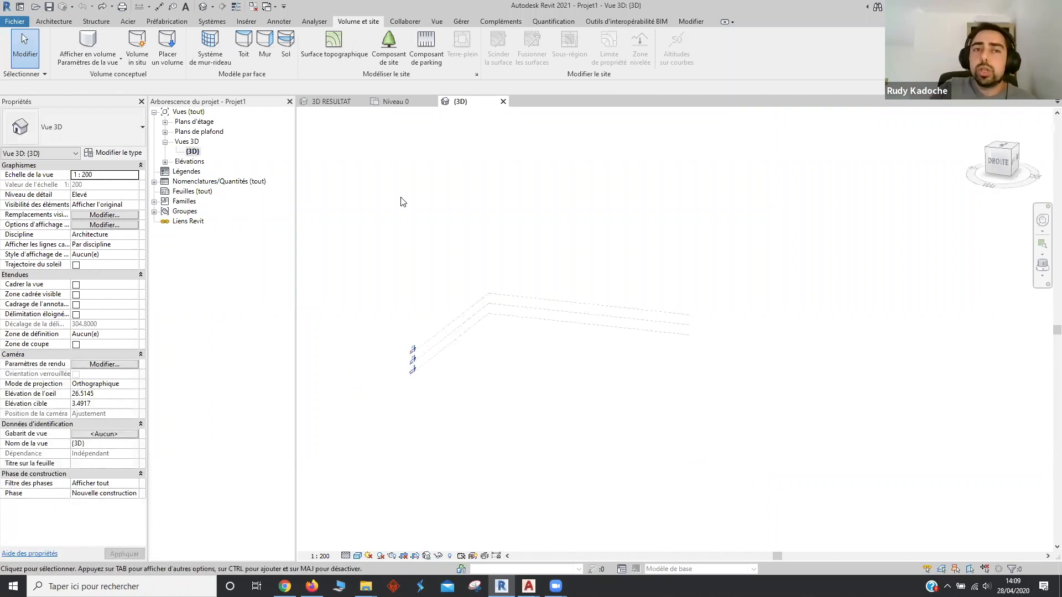
pyautogui.click(328, 54)
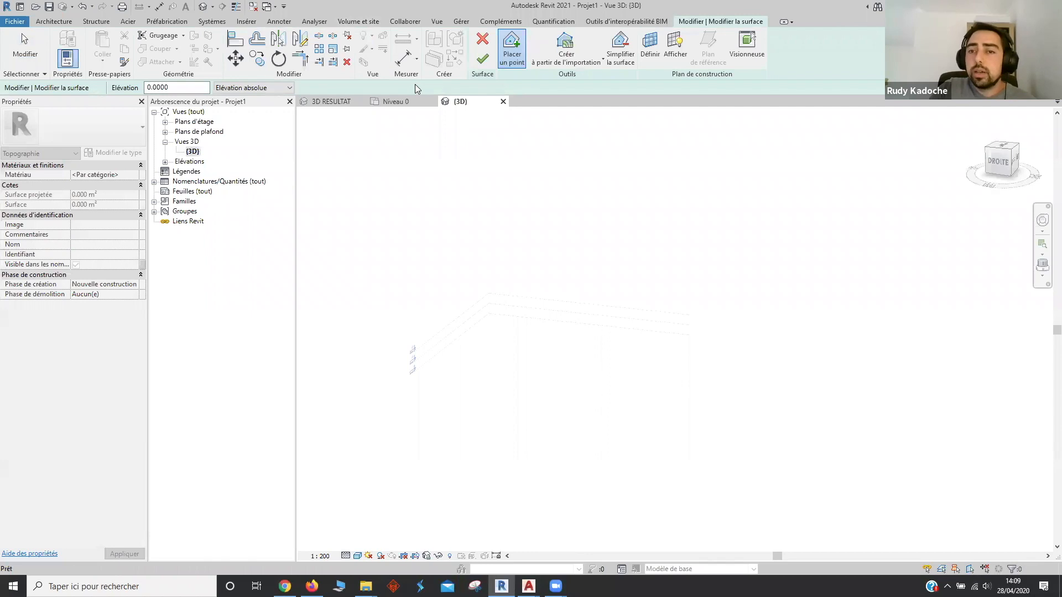
pyautogui.moveTo(524, 24); pyautogui.dragTo(610, 75)
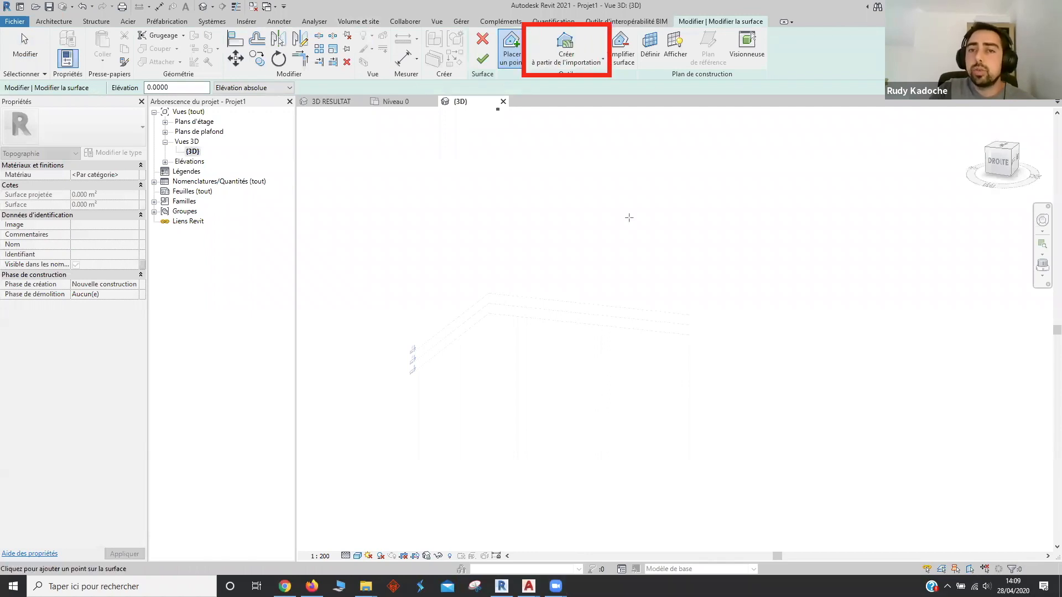
pyautogui.click(570, 52)
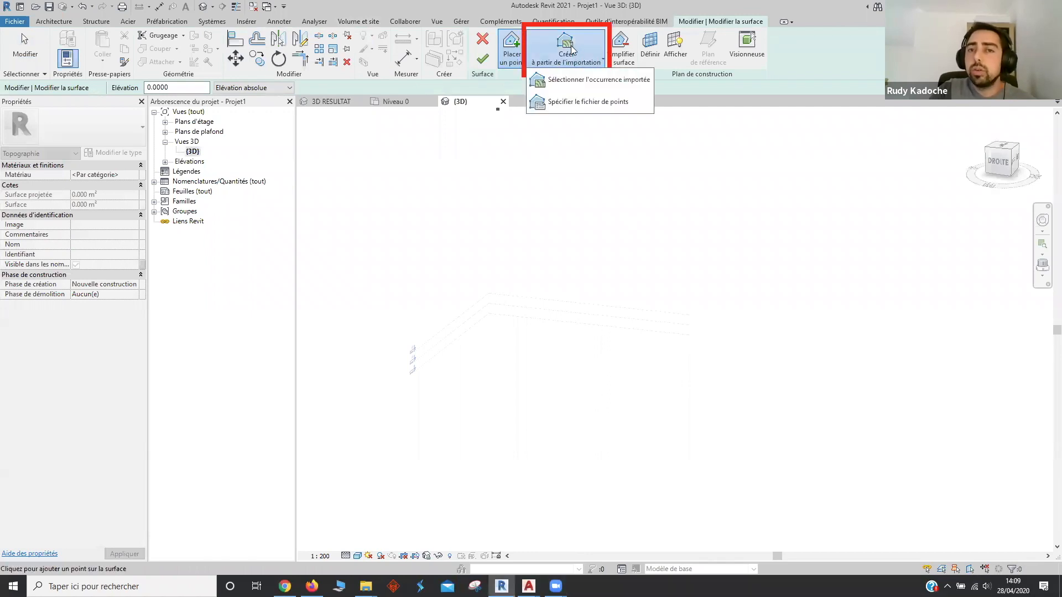
pyautogui.click(580, 101)
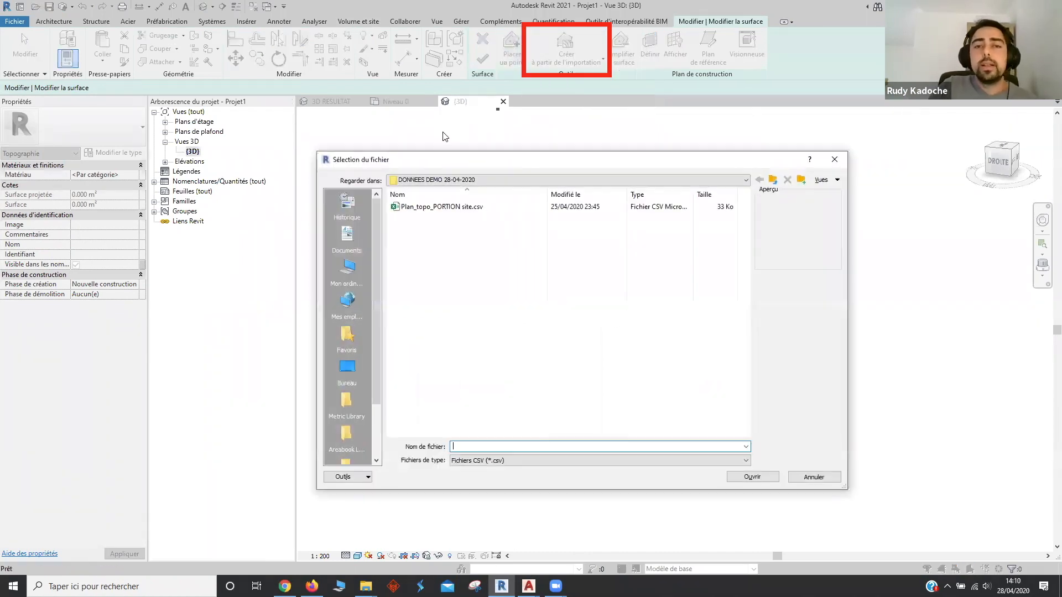
pyautogui.click(425, 207)
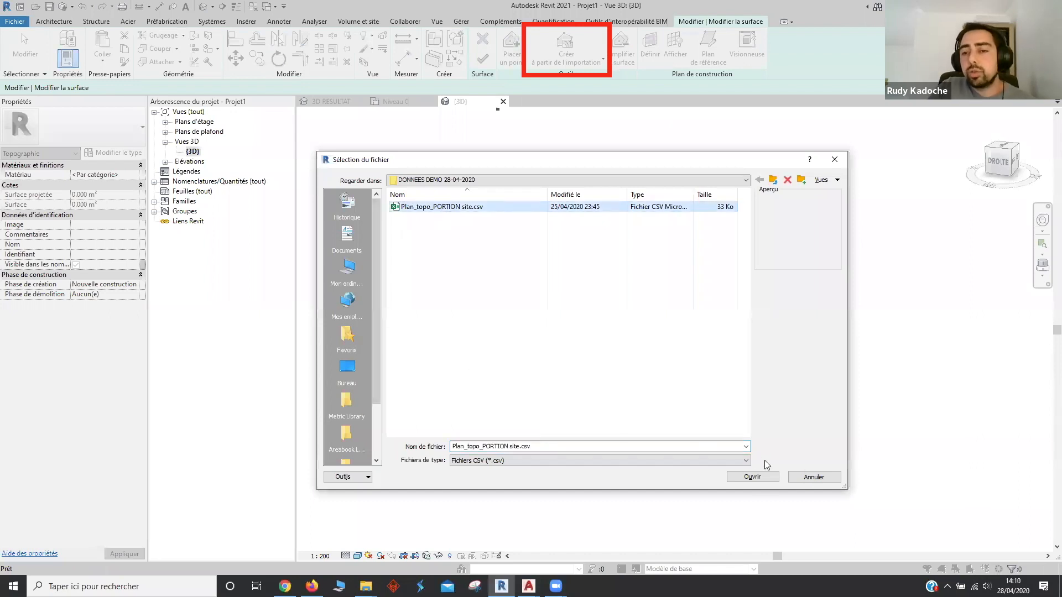
pyautogui.click(753, 478)
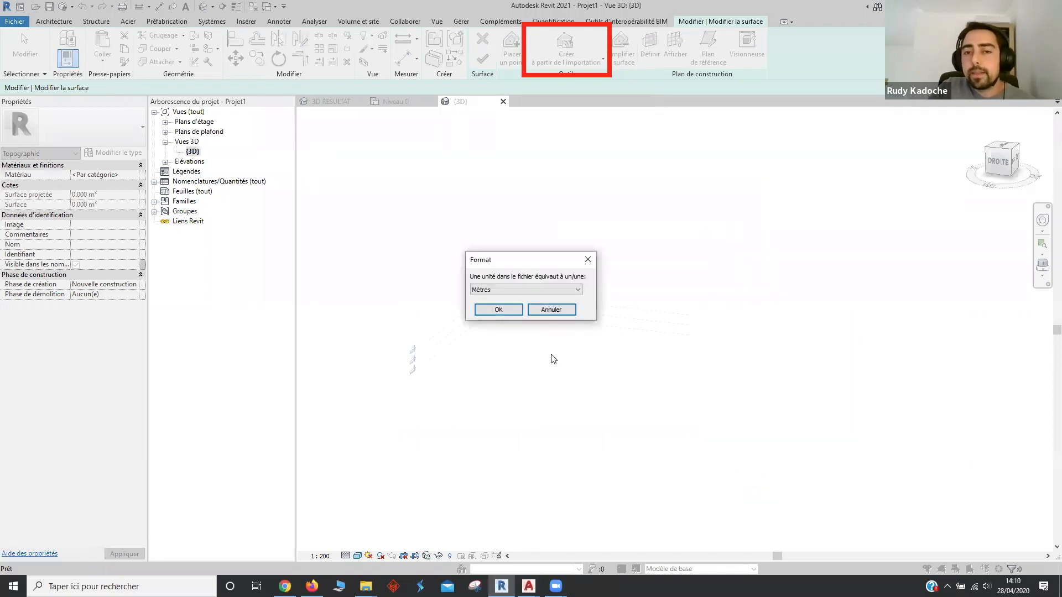
pyautogui.click(500, 310)
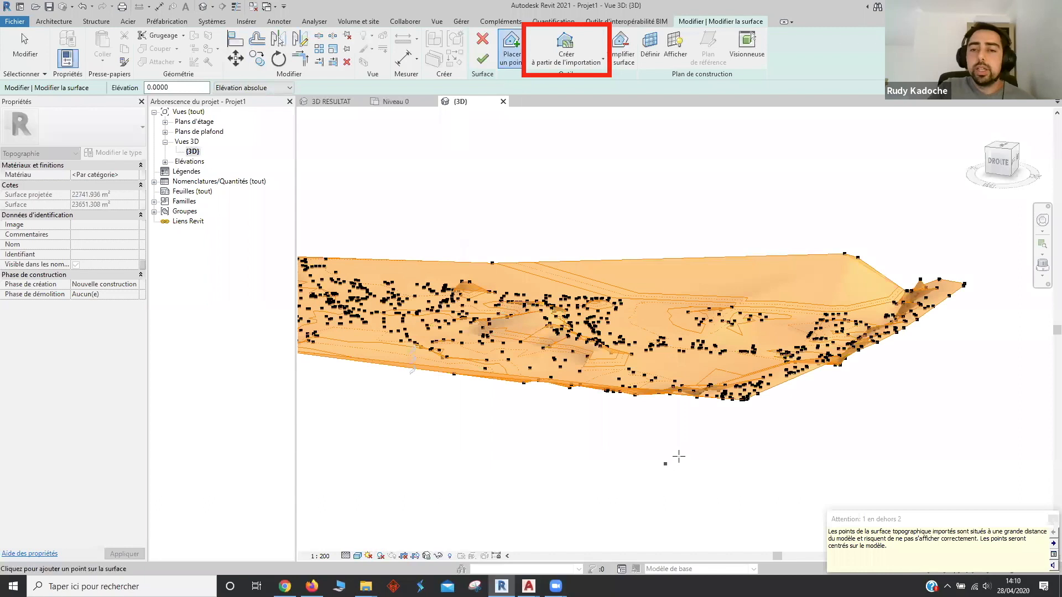
pyautogui.click(698, 448)
pyautogui.click(646, 444)
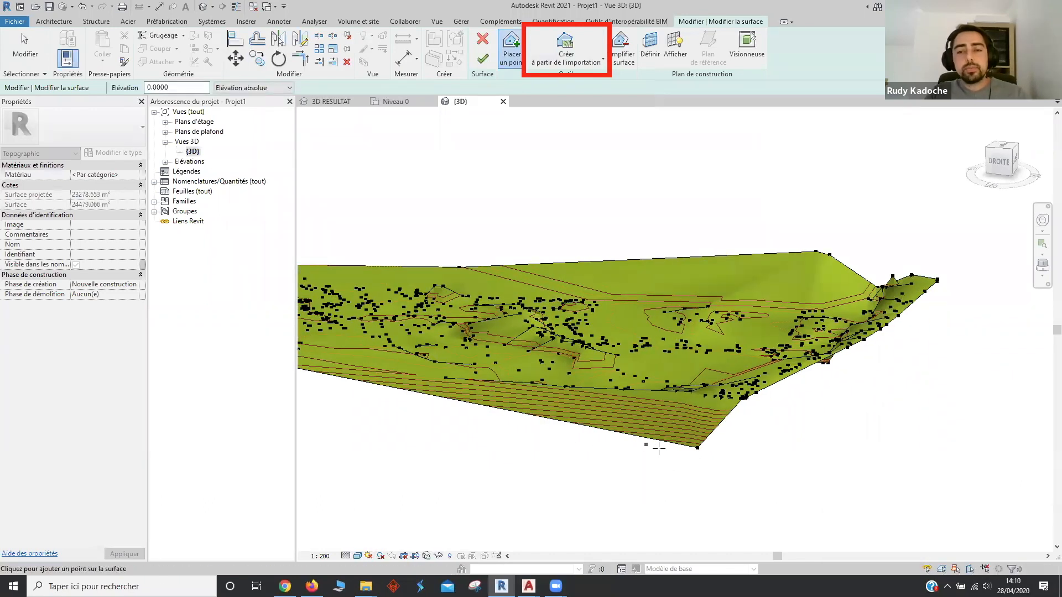
pyautogui.press('Escape')
pyautogui.moveTo(719, 468); pyautogui.dragTo(657, 436)
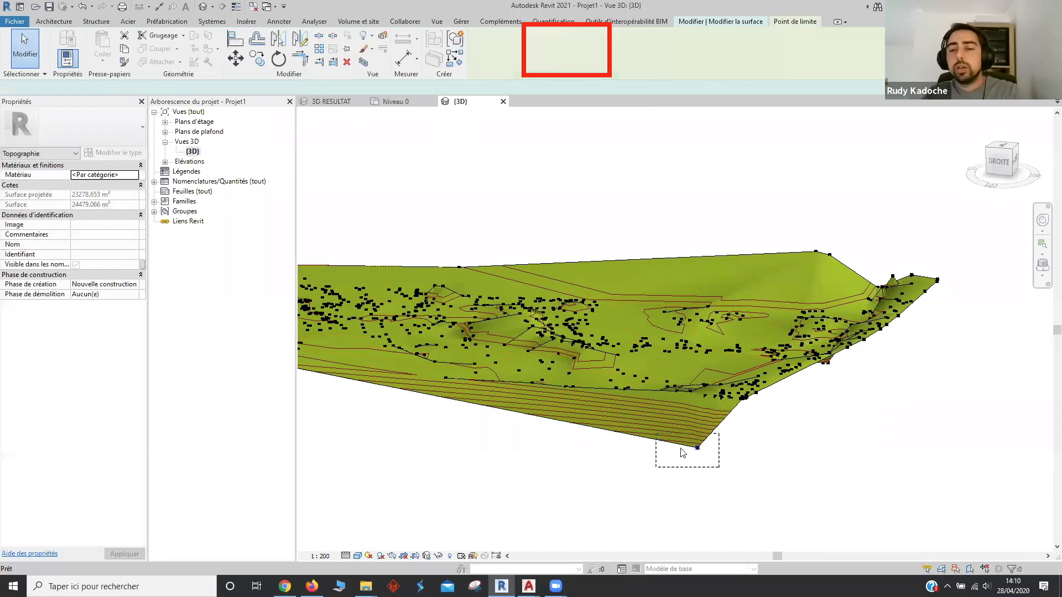
pyautogui.press('Delete')
# Finish the topographic surface created from the imported points
pyautogui.scroll(-1, 682, 447)
pyautogui.keyDown('shift'); pyautogui.moveTo(748, 462); pyautogui.dragTo(633, 303, button='middle'); pyautogui.keyUp('shift')
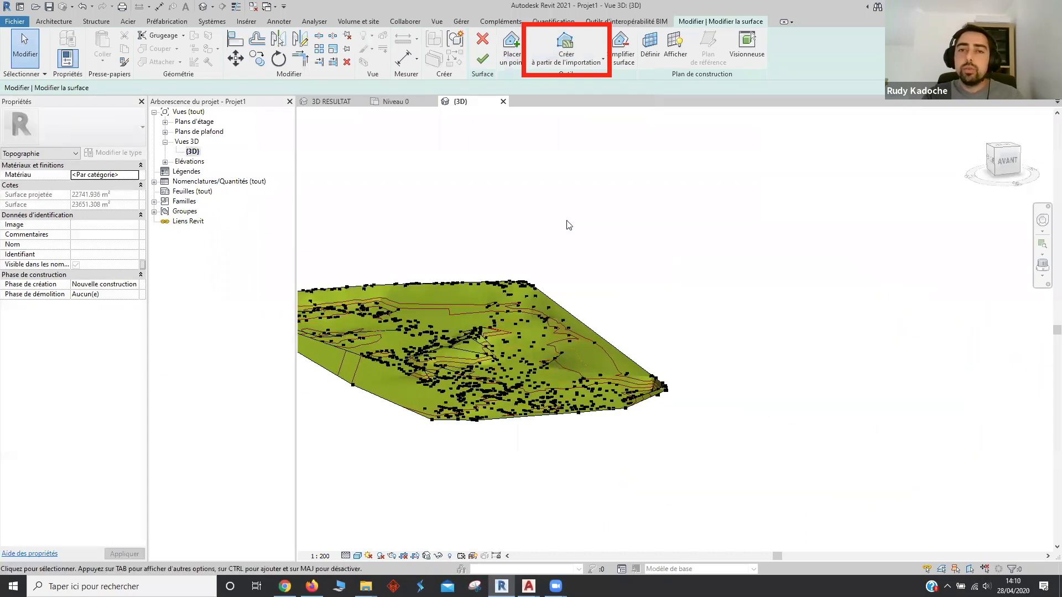
pyautogui.click(482, 61)
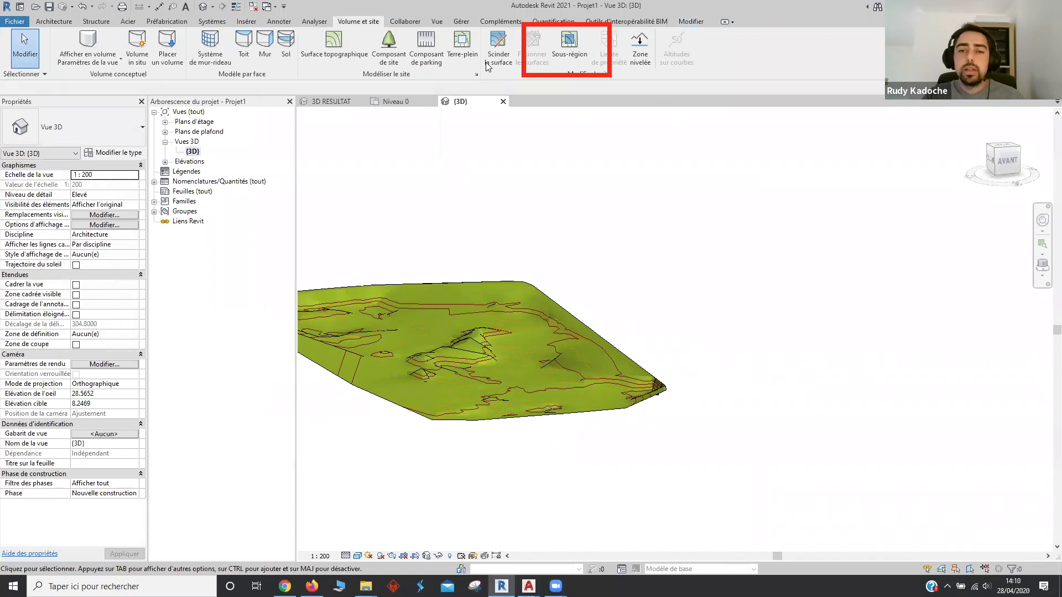
# Examine the finished topographic surface and its contour lines from several angles in the 3D view
pyautogui.click(688, 391)
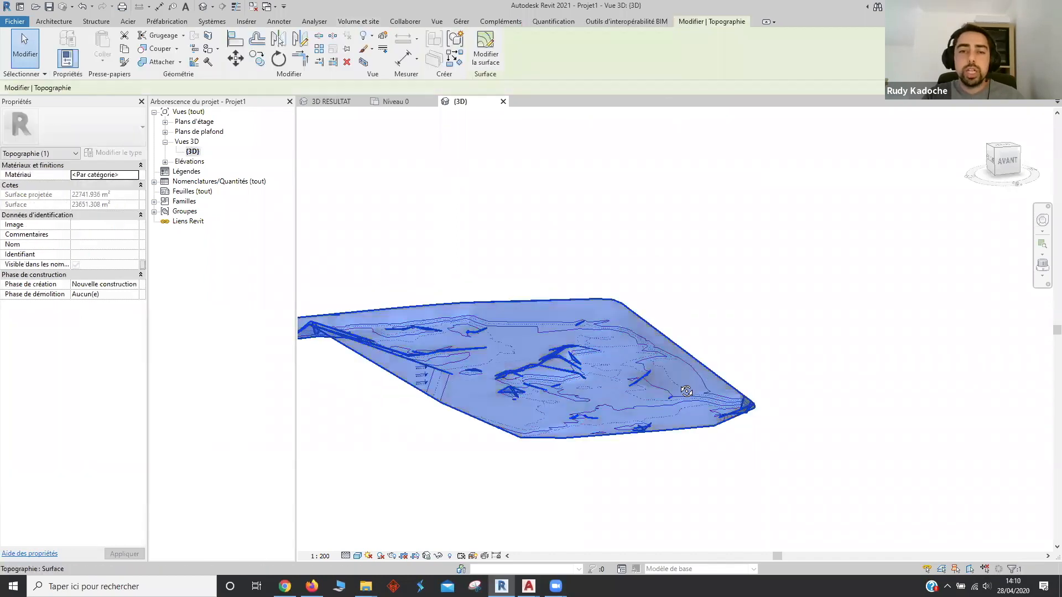
pyautogui.keyDown('shift'); pyautogui.moveTo(687, 391); pyautogui.dragTo(519, 404, button='middle'); pyautogui.keyUp('shift')
pyautogui.click(659, 473)
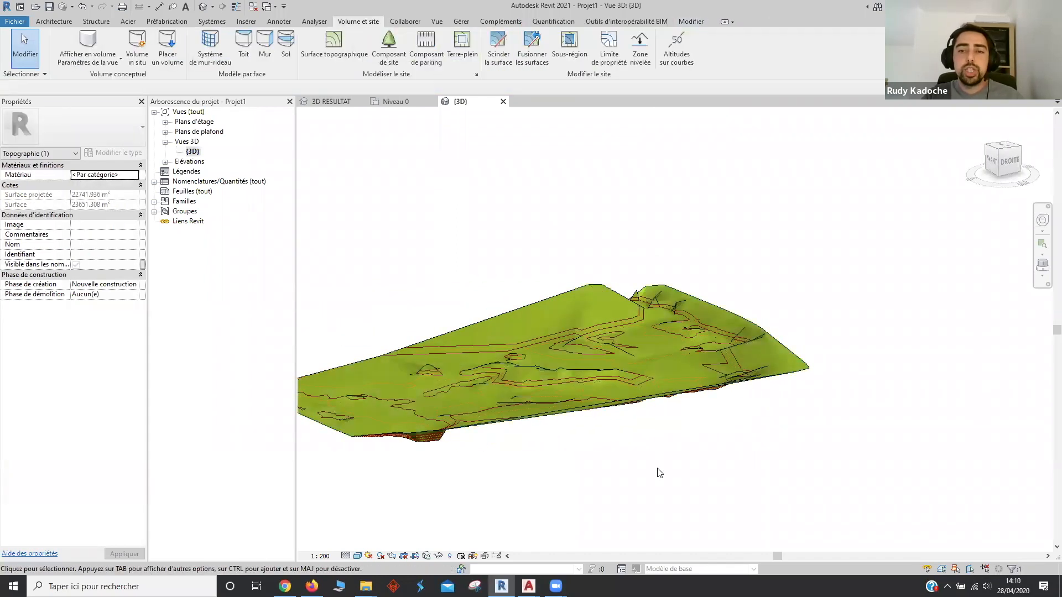
pyautogui.scroll(2, 531, 460)
pyautogui.keyDown('shift'); pyautogui.moveTo(531, 458); pyautogui.dragTo(699, 479, button='middle'); pyautogui.keyUp('shift')
pyautogui.click(726, 393)
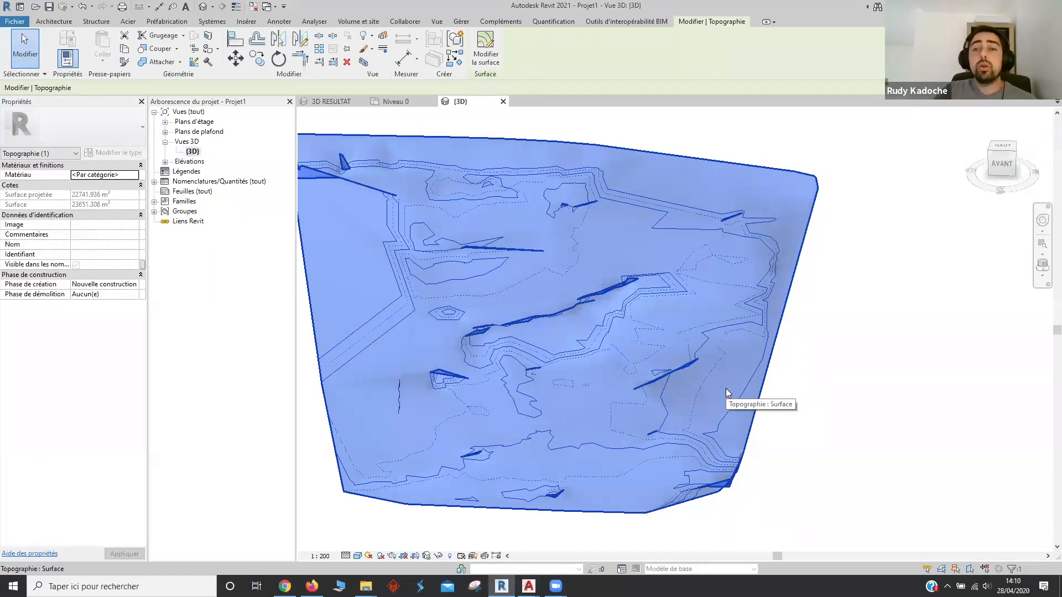
pyautogui.click(880, 451)
pyautogui.keyDown('shift'); pyautogui.moveTo(856, 437); pyautogui.dragTo(481, 231, button='middle'); pyautogui.keyUp('shift')
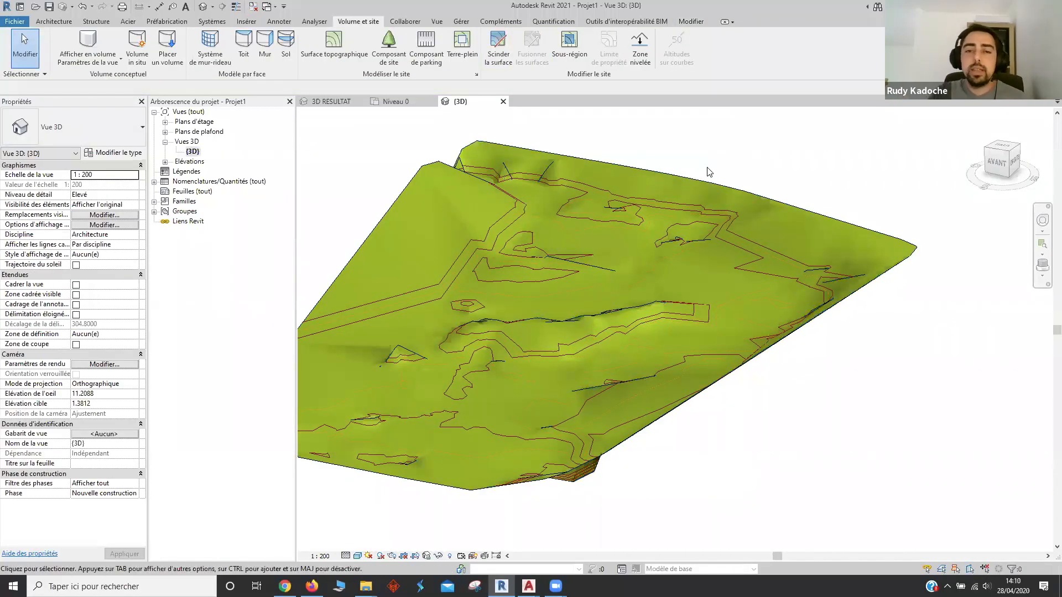
pyautogui.keyDown('shift'); pyautogui.moveTo(709, 165); pyautogui.dragTo(729, 354, button='middle'); pyautogui.keyUp('shift')
pyautogui.scroll(-2, 754, 385)
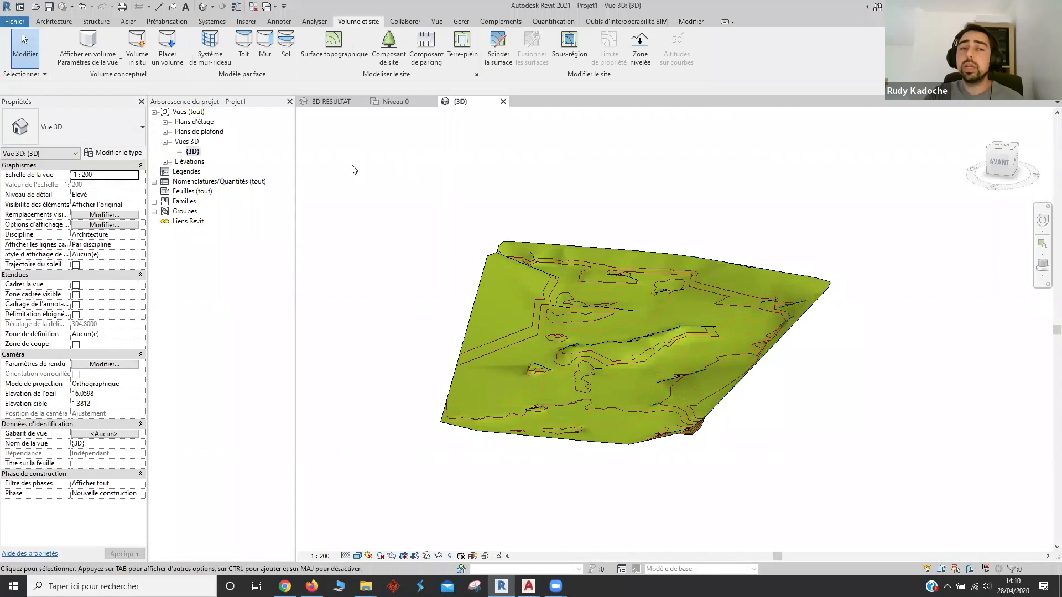
# Open the Plan Masse floor plan and centre it on the topographic surface
pyautogui.click(166, 122)
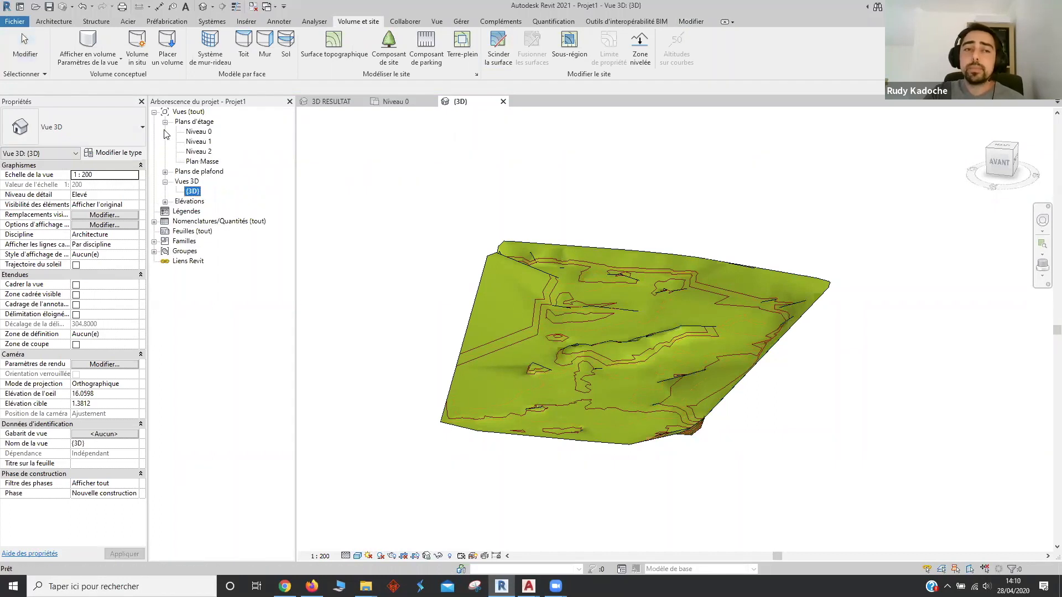
pyautogui.doubleClick(204, 161)
pyautogui.moveTo(379, 236); pyautogui.dragTo(290, 273, button='middle')
pyautogui.moveTo(618, 321); pyautogui.dragTo(510, 295, button='middle')
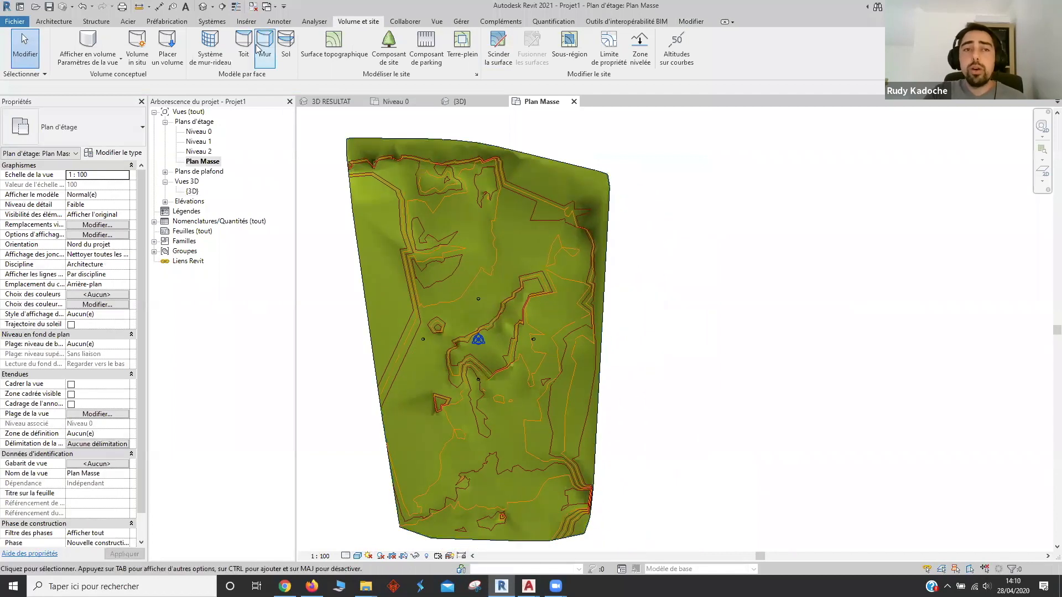
# Link the CAD file Plan_topo_PORTION site.dwg with Automatique - Centre à centre positioning, placed at Niveau 0
pyautogui.click(247, 22)
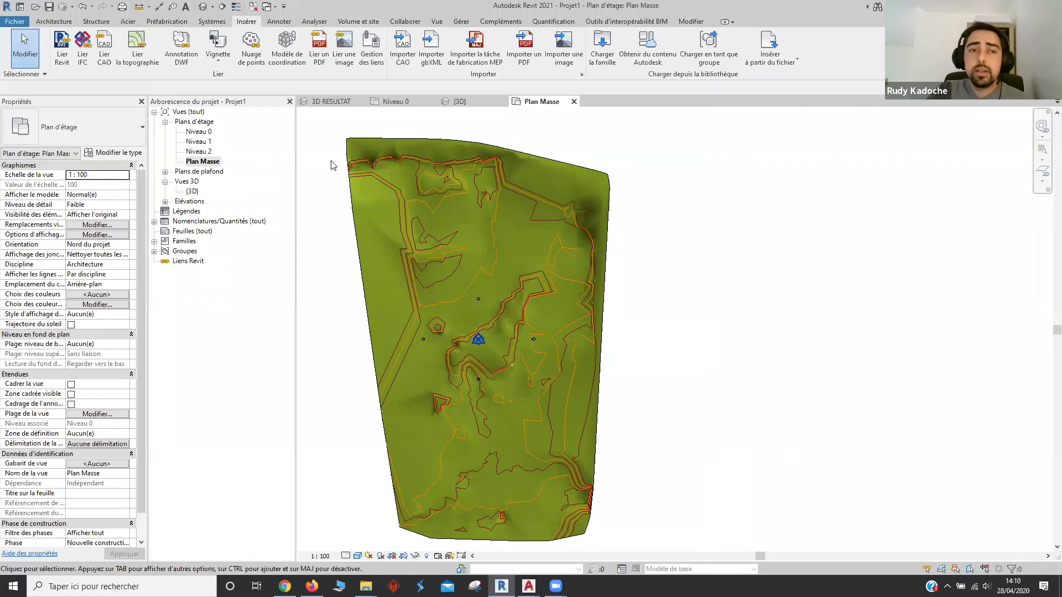
pyautogui.moveTo(228, 16); pyautogui.dragTo(260, 19)
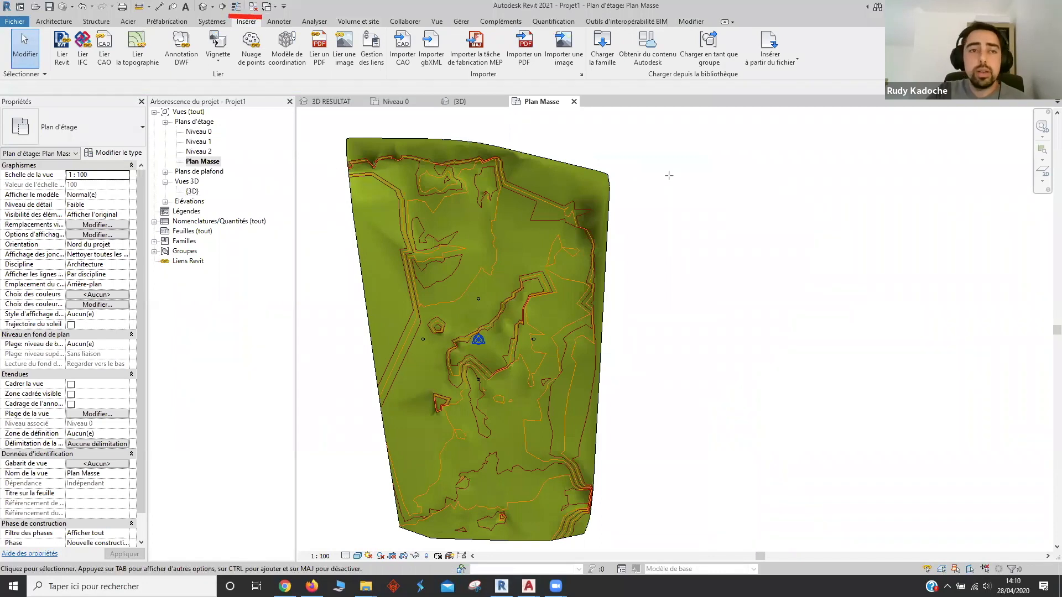
pyautogui.moveTo(88, 25); pyautogui.dragTo(123, 77)
pyautogui.click(104, 47)
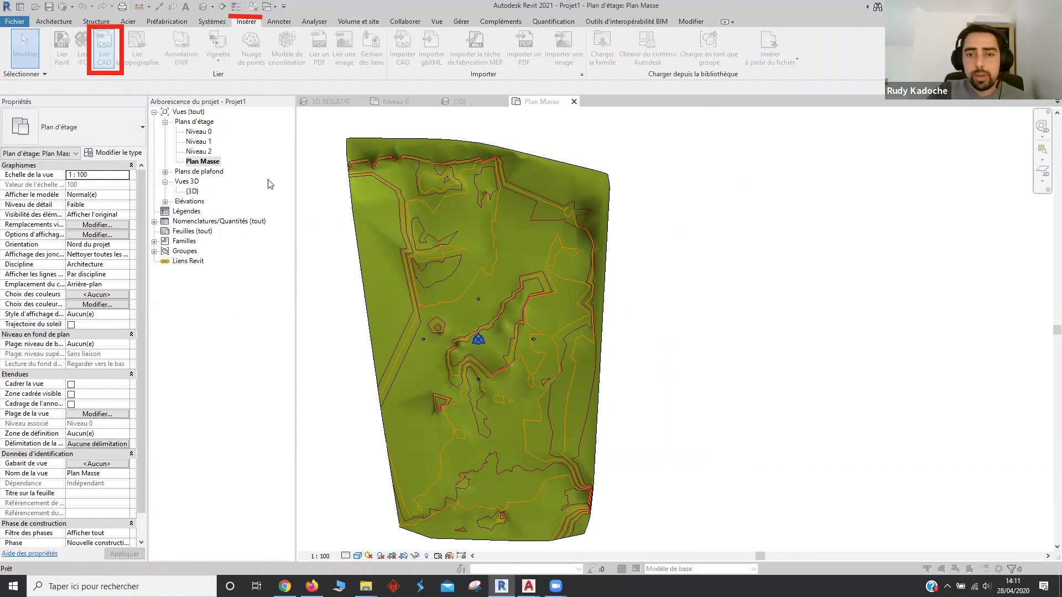
pyautogui.click(455, 184)
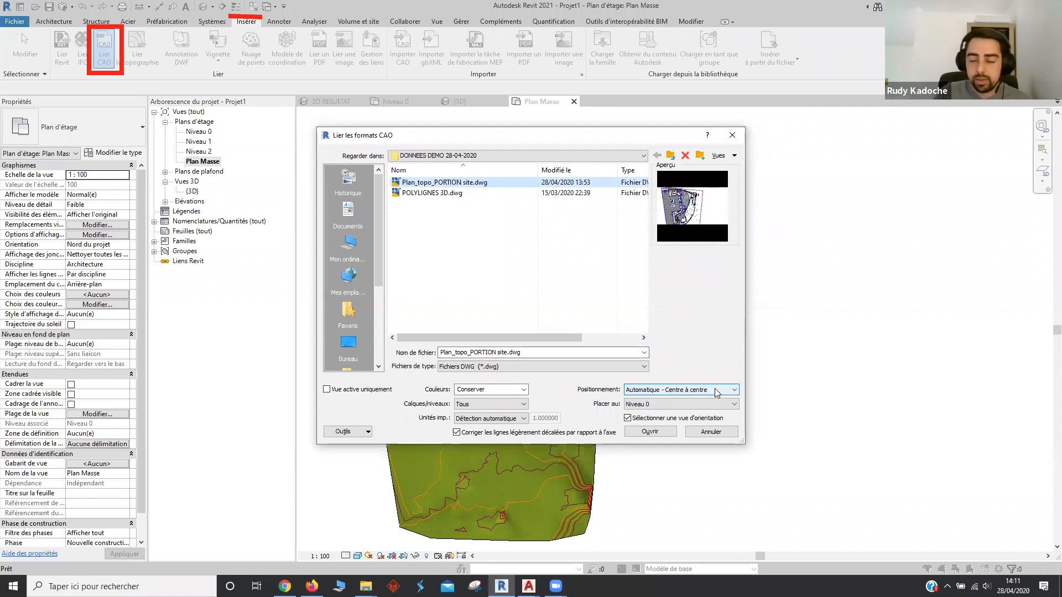
pyautogui.click(650, 432)
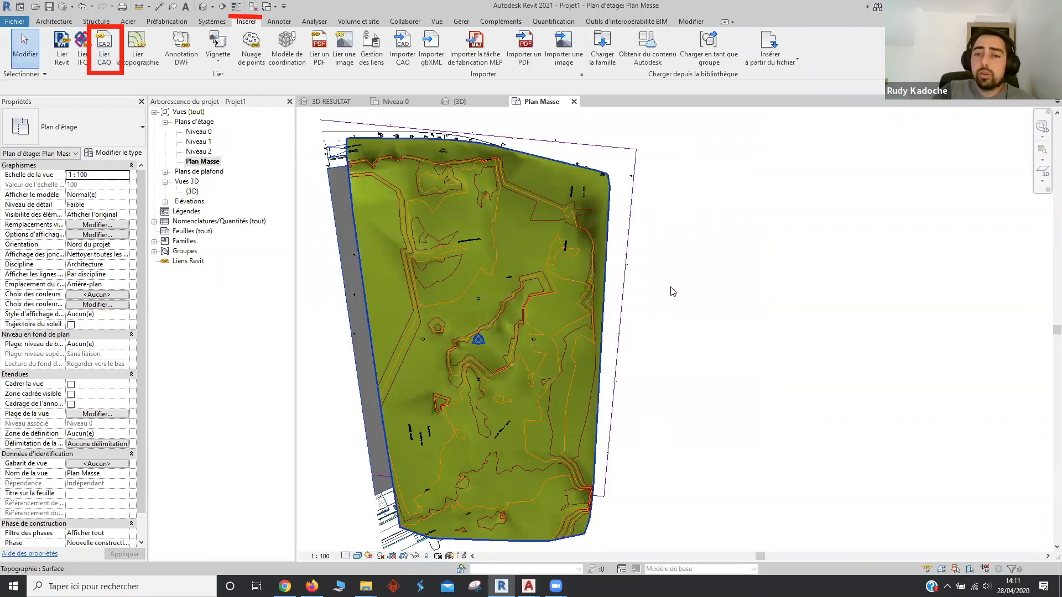
# Move the linked site plan clear of the topographic surface so the two sit side by side
pyautogui.click(624, 297)
pyautogui.moveTo(924, 326); pyautogui.dragTo(967, 315)
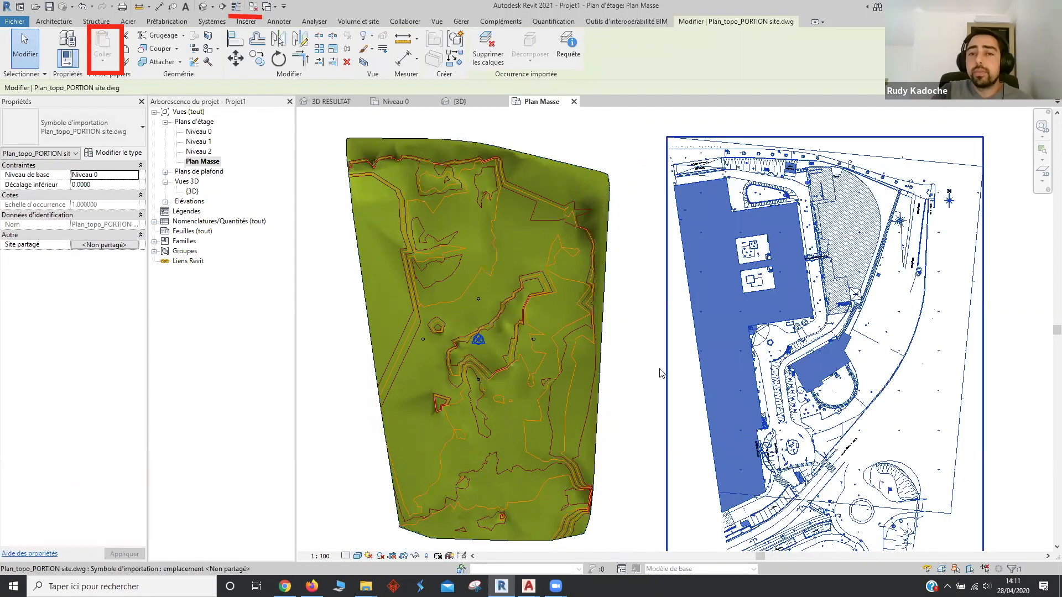
pyautogui.click(661, 373)
pyautogui.scroll(-2, 647, 376)
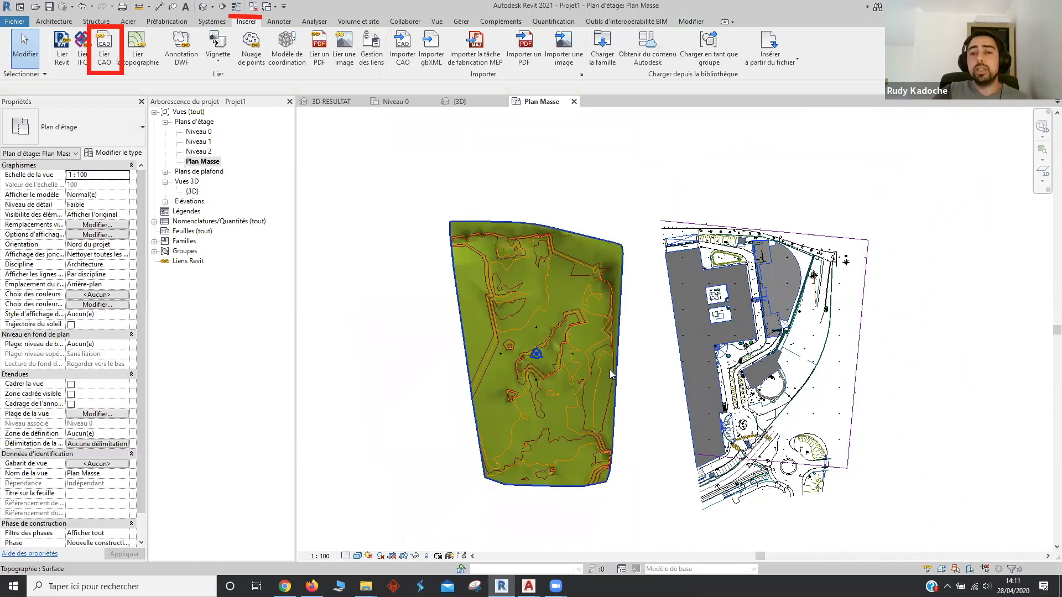
pyautogui.click(626, 386)
pyautogui.press('Escape')
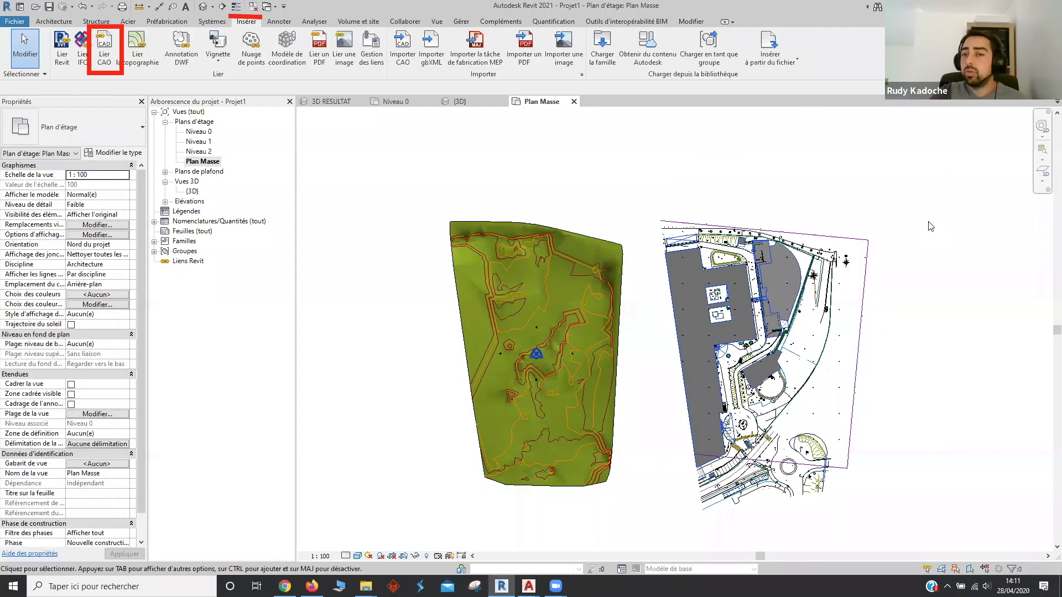
# Move the linked site plan onto the topographic surface so that the two overlap
pyautogui.click(828, 395)
pyautogui.scroll(2, 827, 395)
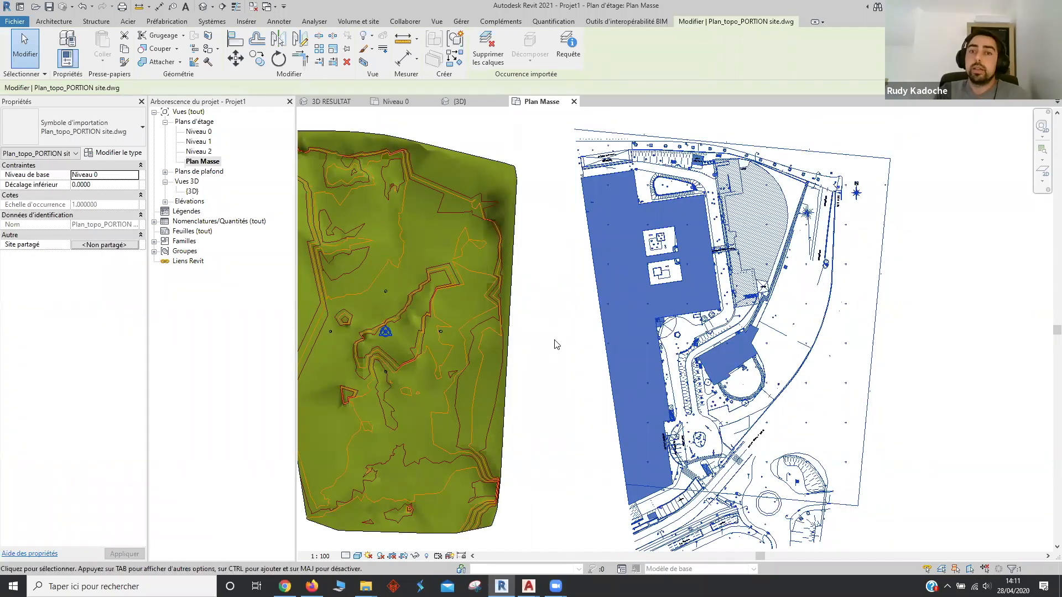
pyautogui.click(540, 366)
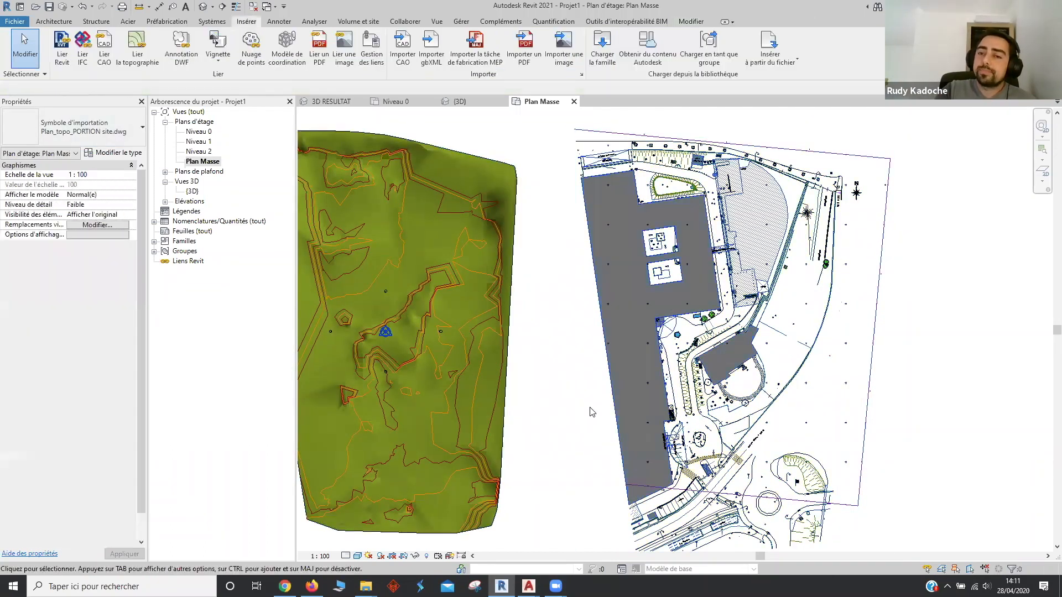
pyautogui.click(639, 430)
pyautogui.scroll(2, 642, 387)
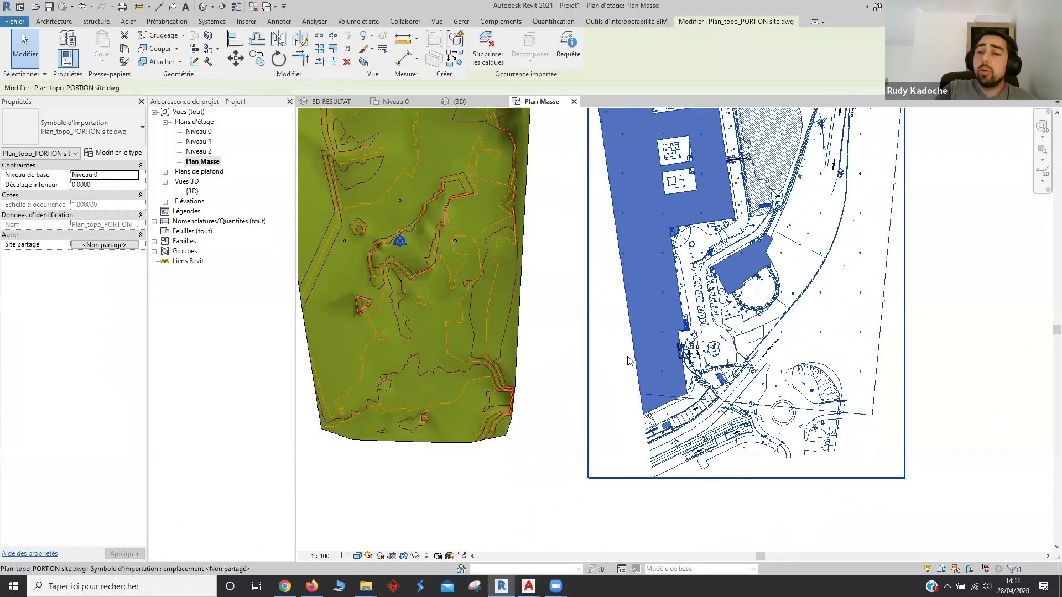
pyautogui.scroll(-2, 647, 360)
pyautogui.moveTo(574, 356); pyautogui.dragTo(314, 342)
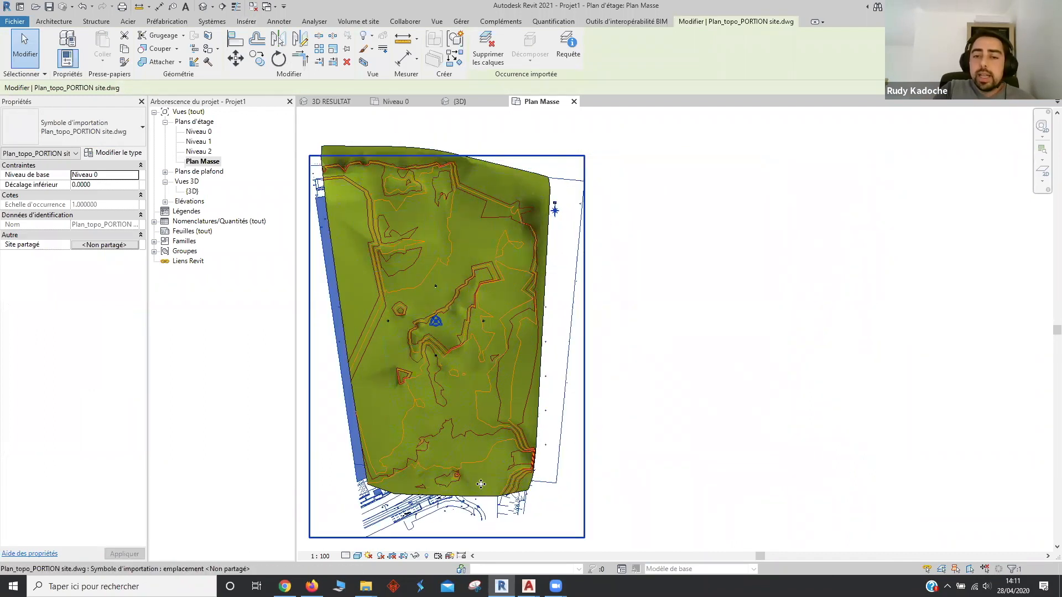
# Open the topographic surface for editing in the Plan Masse view and select all of its points
pyautogui.scroll(3, 481, 495)
pyautogui.click(470, 505)
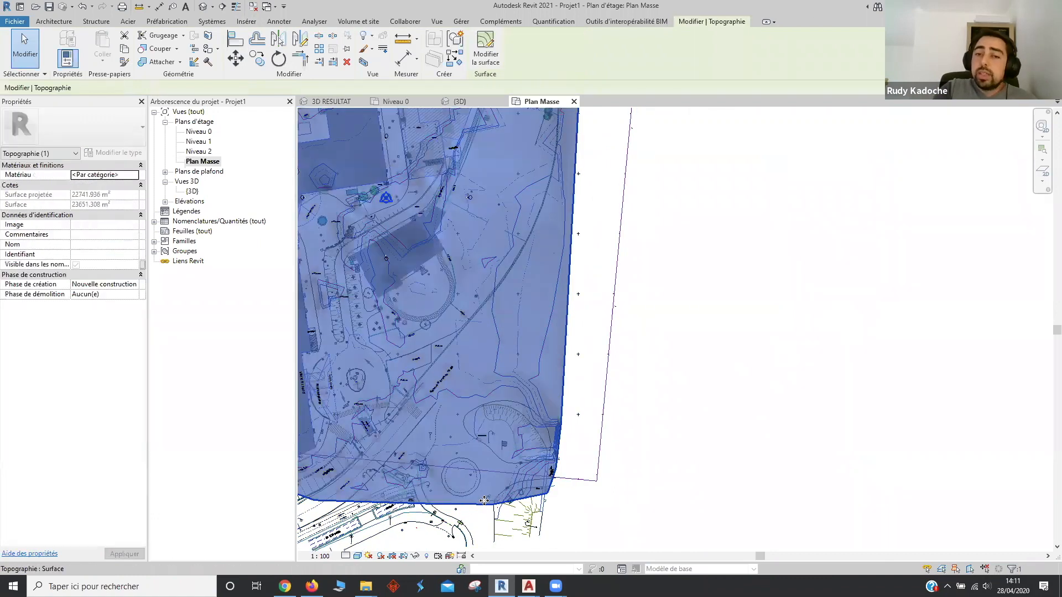
pyautogui.scroll(-3, 476, 501)
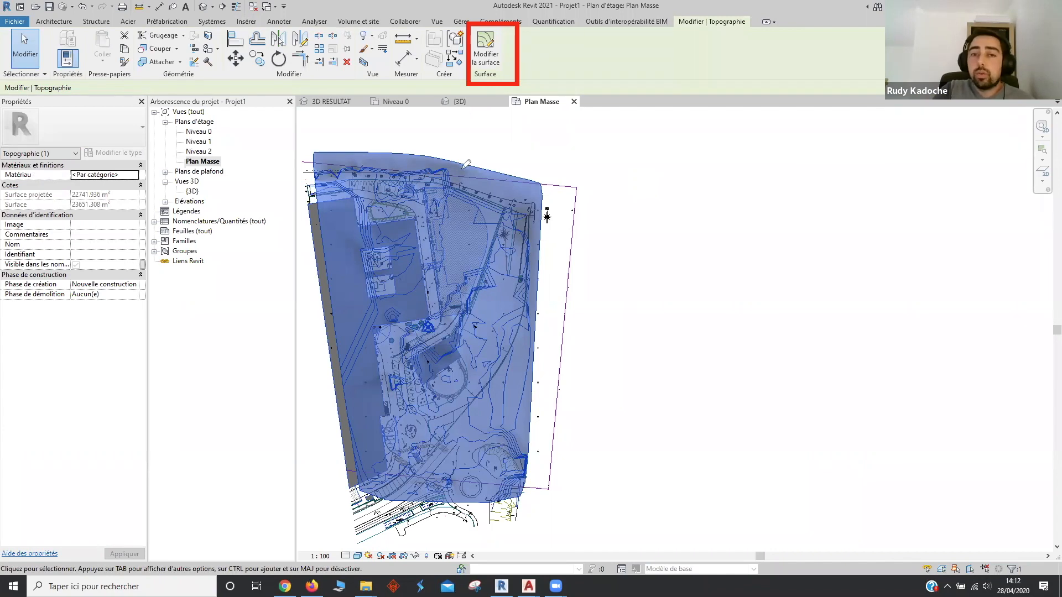
pyautogui.moveTo(467, 164); pyautogui.dragTo(483, 93)
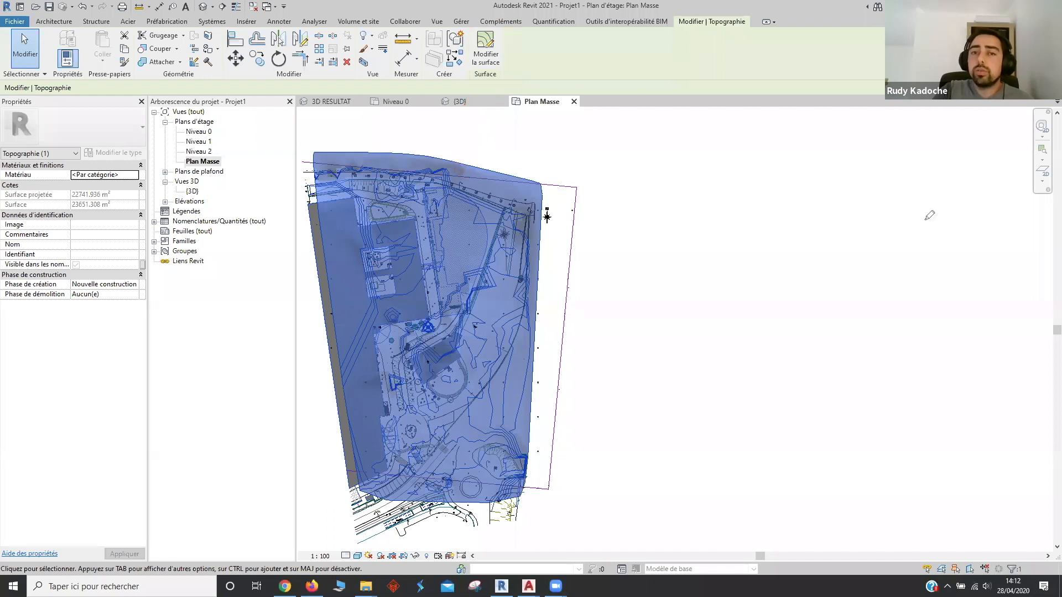
pyautogui.click(485, 49)
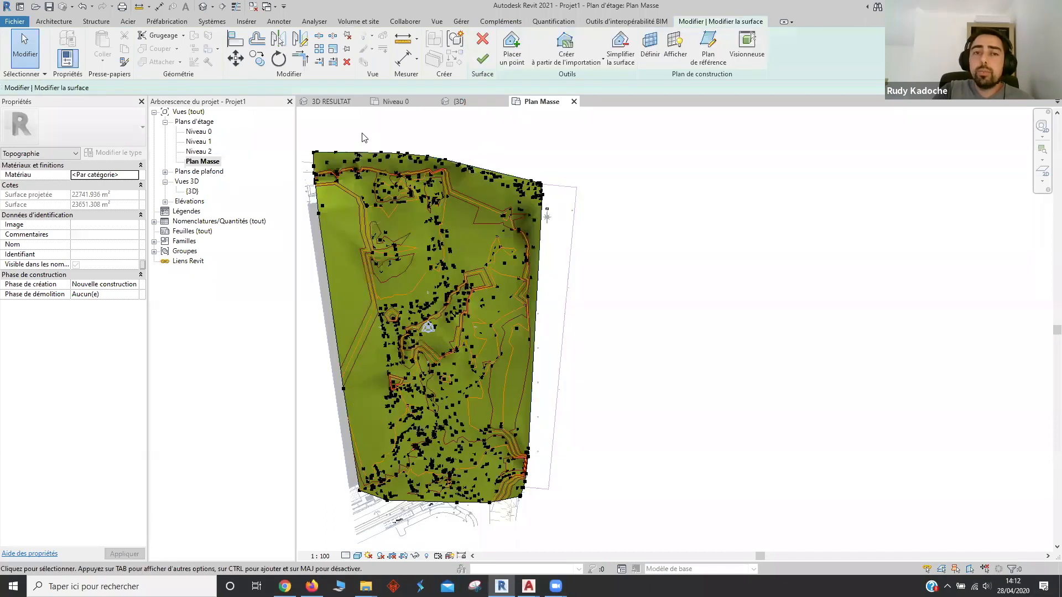
pyautogui.moveTo(304, 120); pyautogui.dragTo(636, 550)
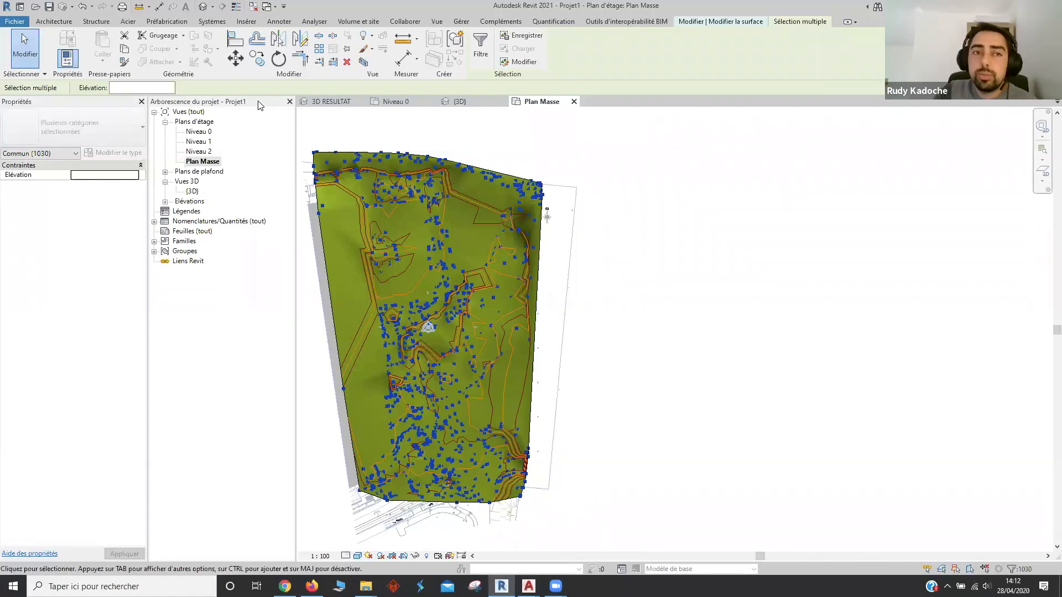
# Move the selected surface points from the surface's lower-right corner point to the centre of the site plan's circle beside the 11.91 level
pyautogui.click(237, 59)
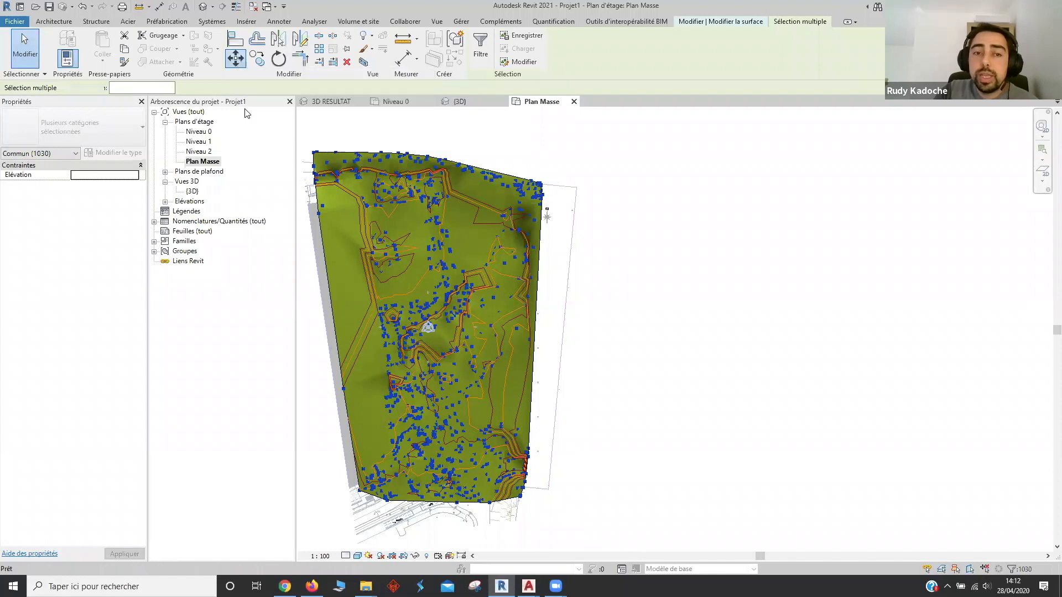
pyautogui.scroll(5, 525, 540)
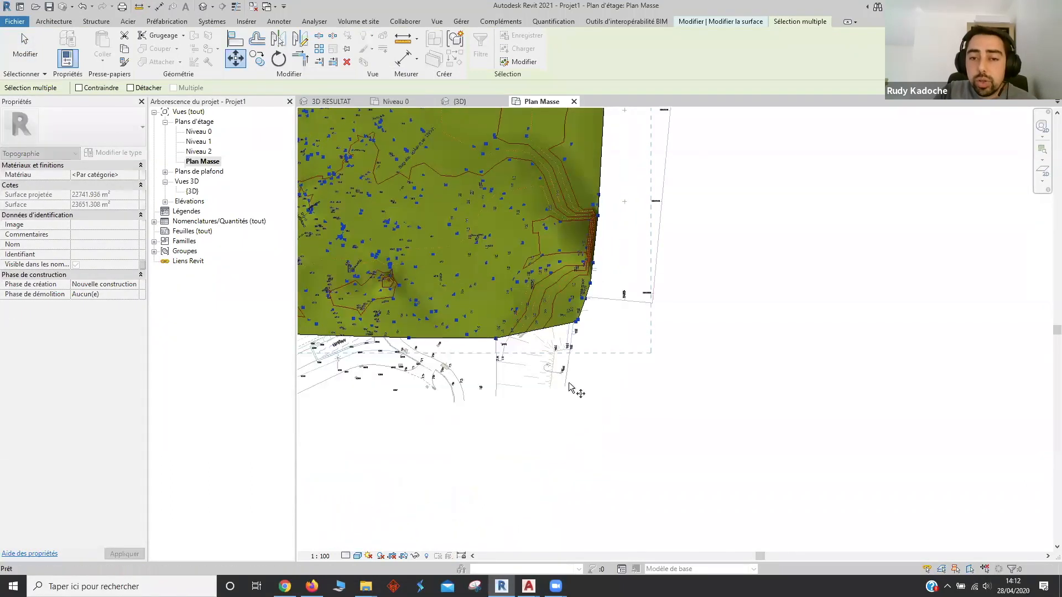
pyautogui.scroll(3, 529, 446)
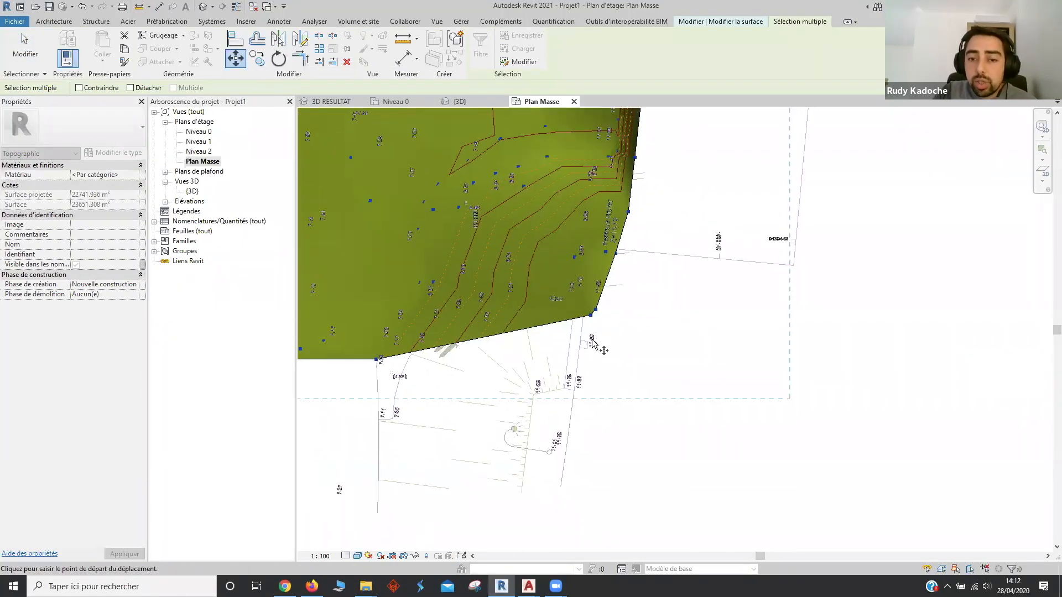
pyautogui.scroll(3, 557, 464)
pyautogui.scroll(3, 497, 243)
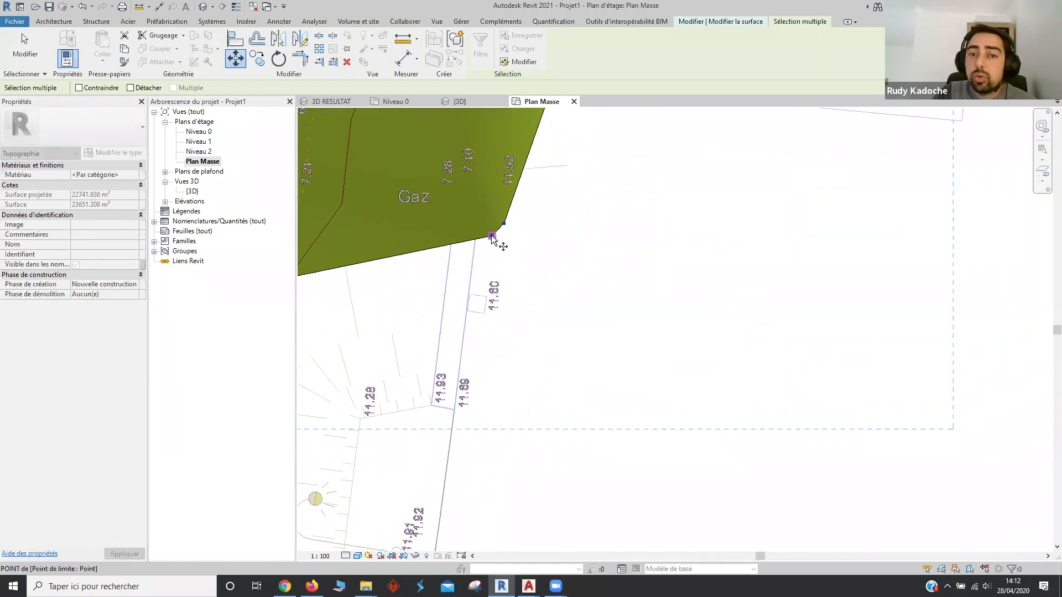
pyautogui.click(491, 237)
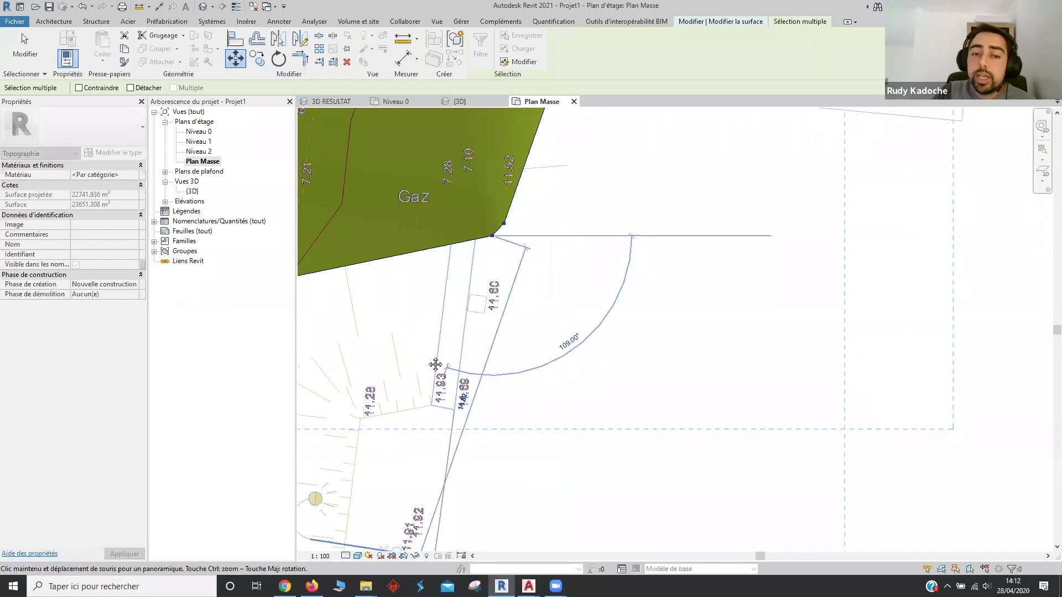
pyautogui.scroll(2, 443, 354)
pyautogui.scroll(5, 454, 344)
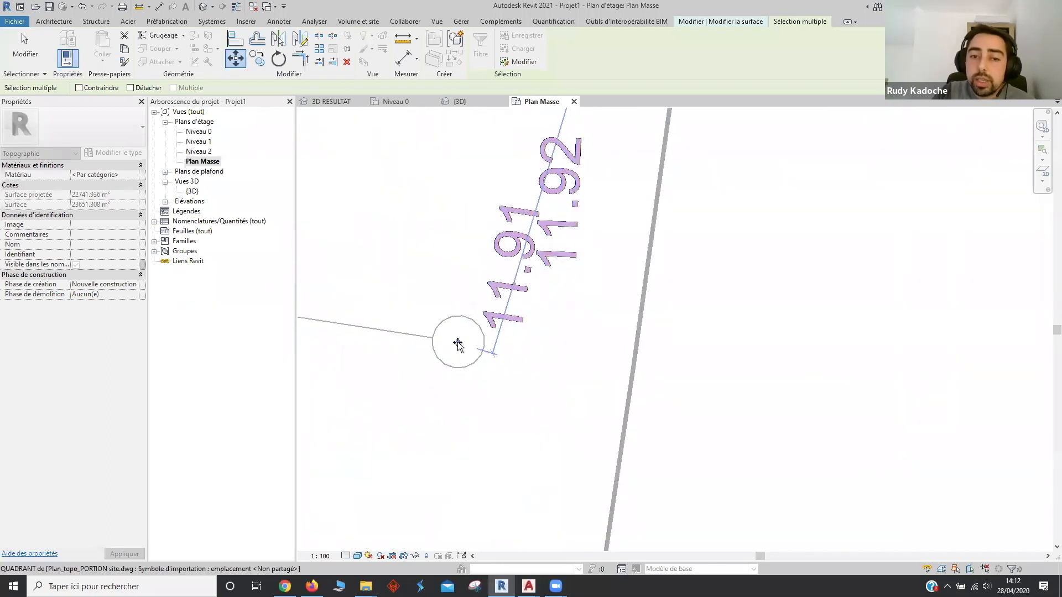
pyautogui.scroll(2, 458, 344)
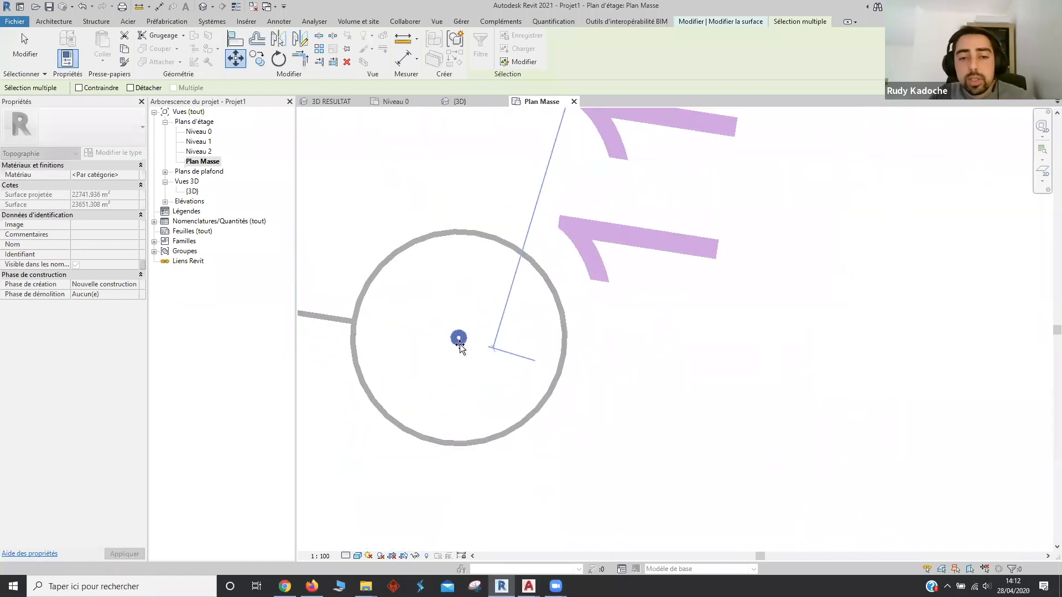
pyautogui.click(459, 347)
pyautogui.scroll(-4, 548, 401)
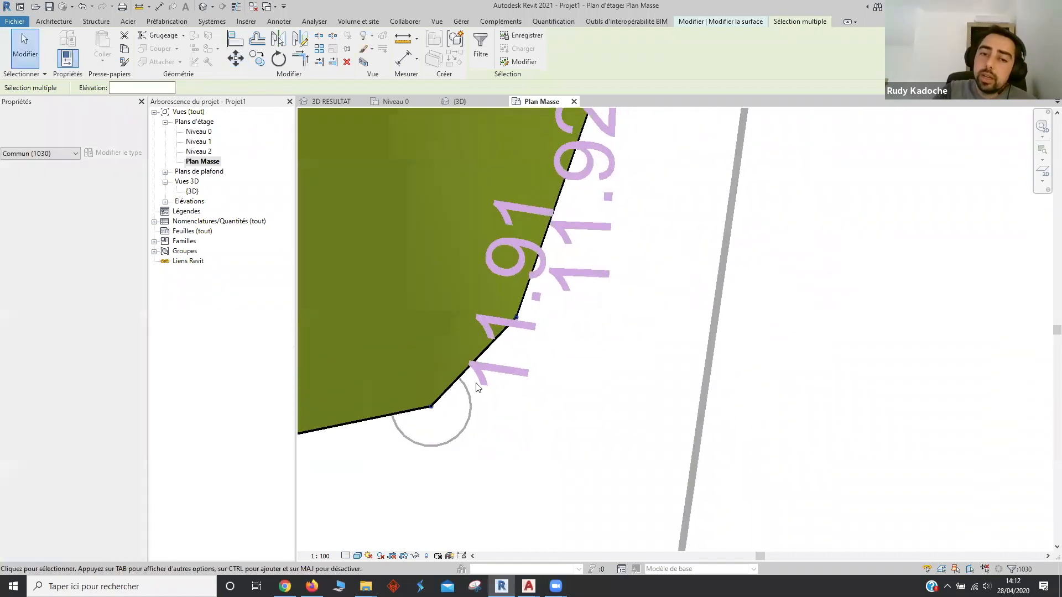
pyautogui.scroll(-2, 465, 399)
# Set the Plan Masse view's visual style to Image filaire
pyautogui.moveTo(424, 267); pyautogui.dragTo(392, 379, button='middle')
pyautogui.click(358, 556)
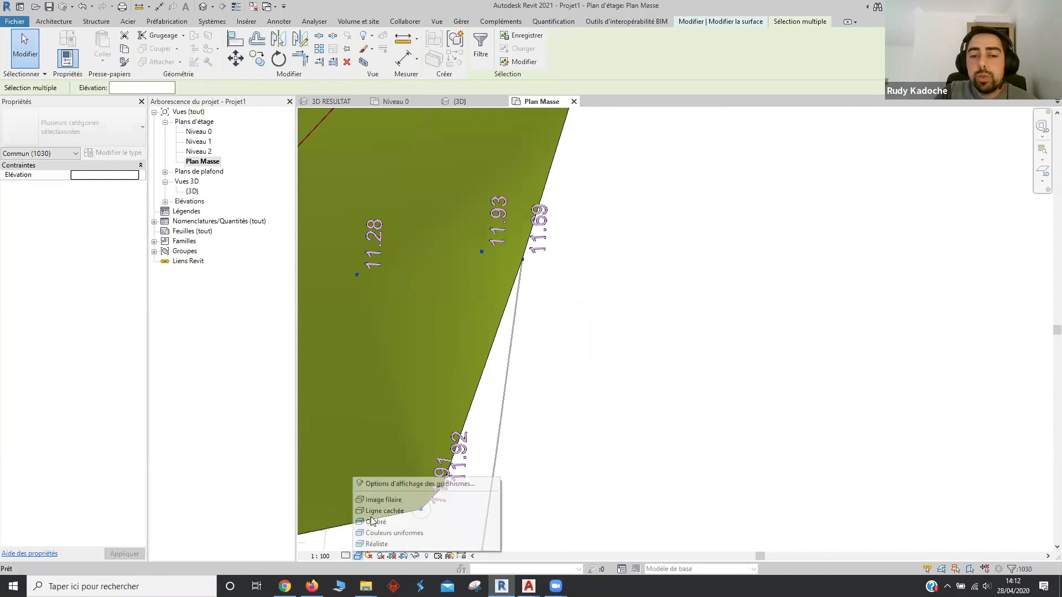
pyautogui.click(426, 500)
pyautogui.scroll(3, 474, 237)
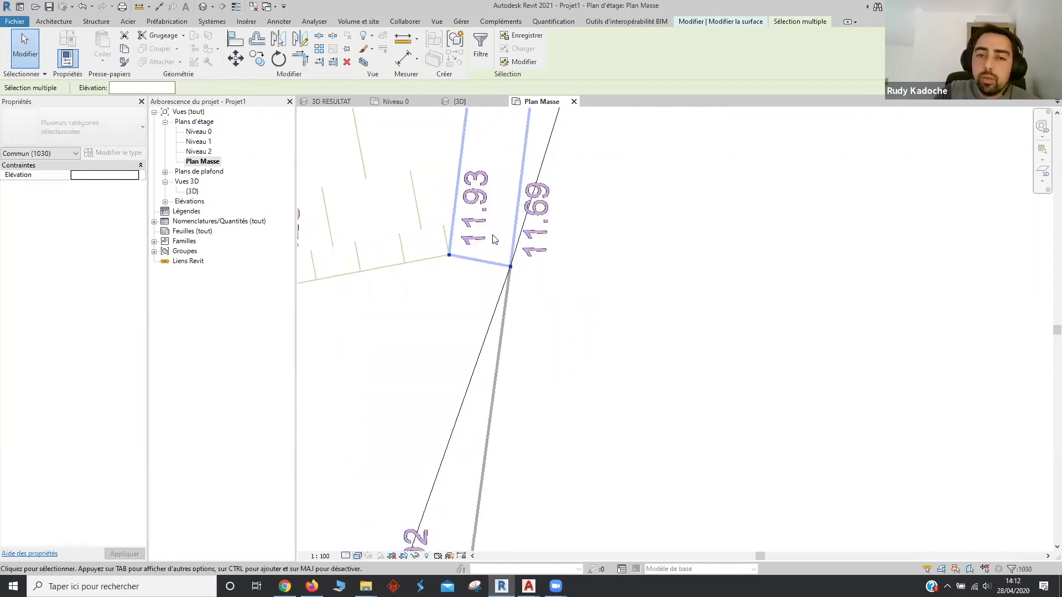
# Check the surface points against the site plan's spot levels, from the lower-right corner across to the poubelle beside the quai
pyautogui.scroll(-2, 443, 262)
pyautogui.moveTo(409, 246); pyautogui.dragTo(578, 337)
pyautogui.moveTo(606, 233); pyautogui.dragTo(571, 232, button='middle')
pyautogui.moveTo(484, 404); pyautogui.dragTo(543, 485)
pyautogui.scroll(-4, 536, 476)
pyautogui.moveTo(491, 390); pyautogui.dragTo(609, 496)
pyautogui.scroll(-4, 512, 473)
pyautogui.moveTo(512, 473); pyautogui.dragTo(962, 338, button='middle')
pyautogui.moveTo(493, 410); pyautogui.dragTo(929, 421, button='middle')
pyautogui.moveTo(333, 398); pyautogui.dragTo(540, 437, button='middle')
pyautogui.moveTo(304, 347); pyautogui.dragTo(455, 400, button='middle')
pyautogui.scroll(3, 451, 399)
pyautogui.scroll(3, 486, 382)
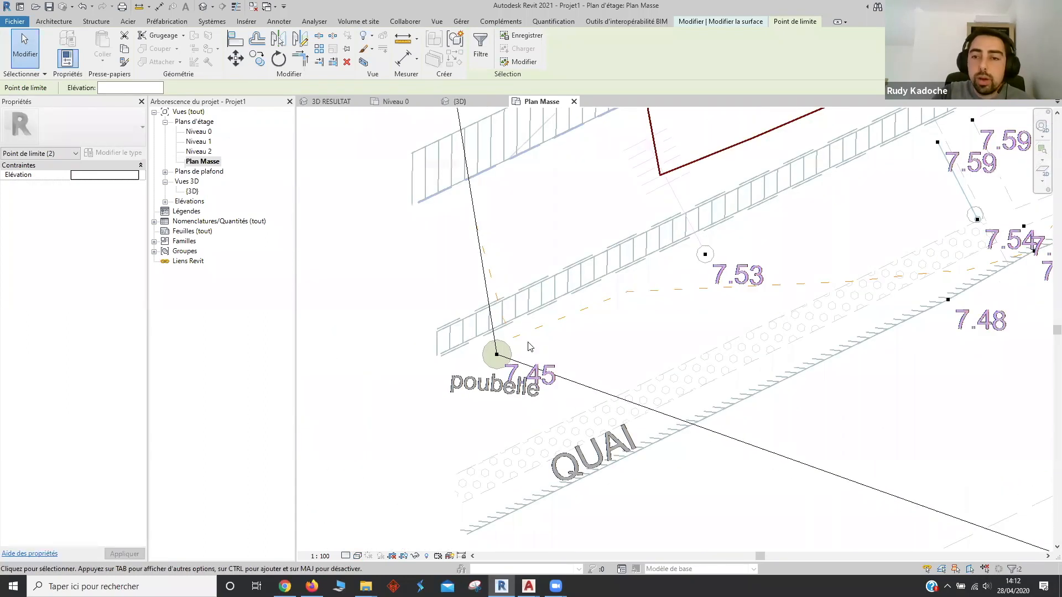
pyautogui.scroll(2, 529, 347)
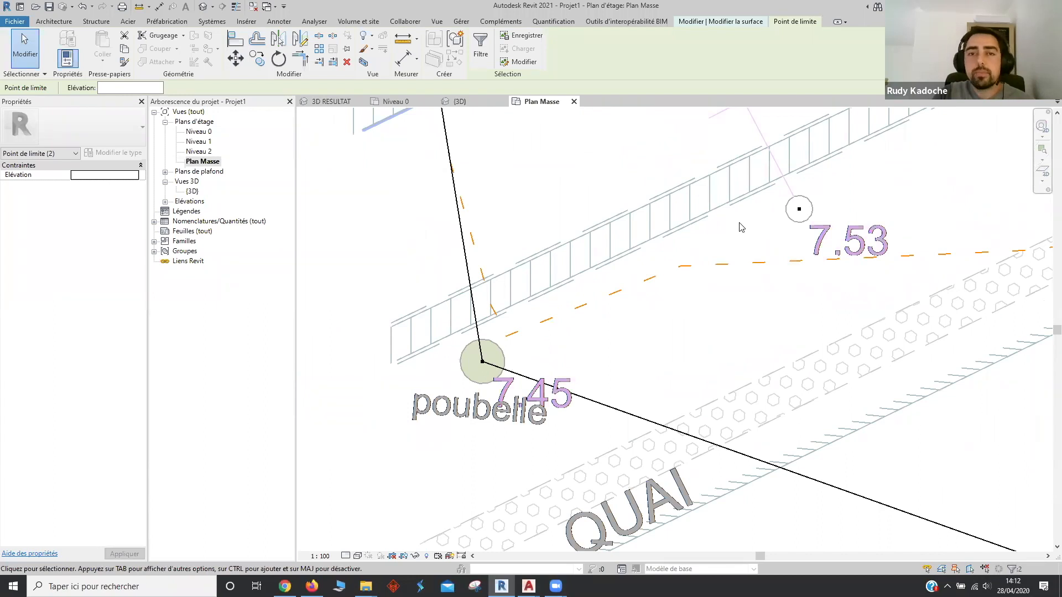
# Finish editing the topographic surface and set the Plan Masse view's visual style to Ombré
pyautogui.press('Escape')
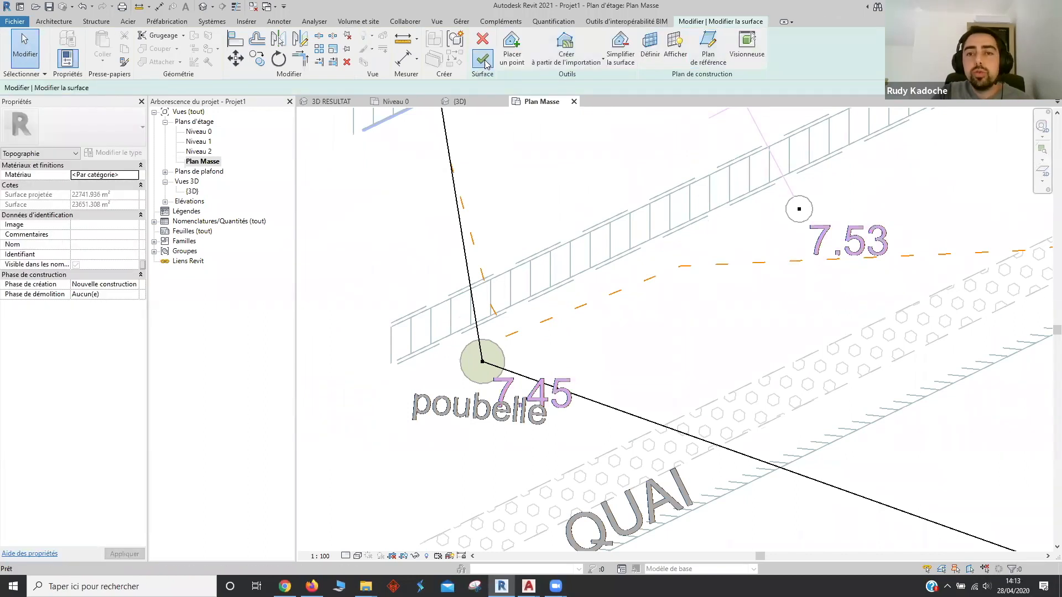
pyautogui.click(484, 62)
pyautogui.scroll(-5, 507, 235)
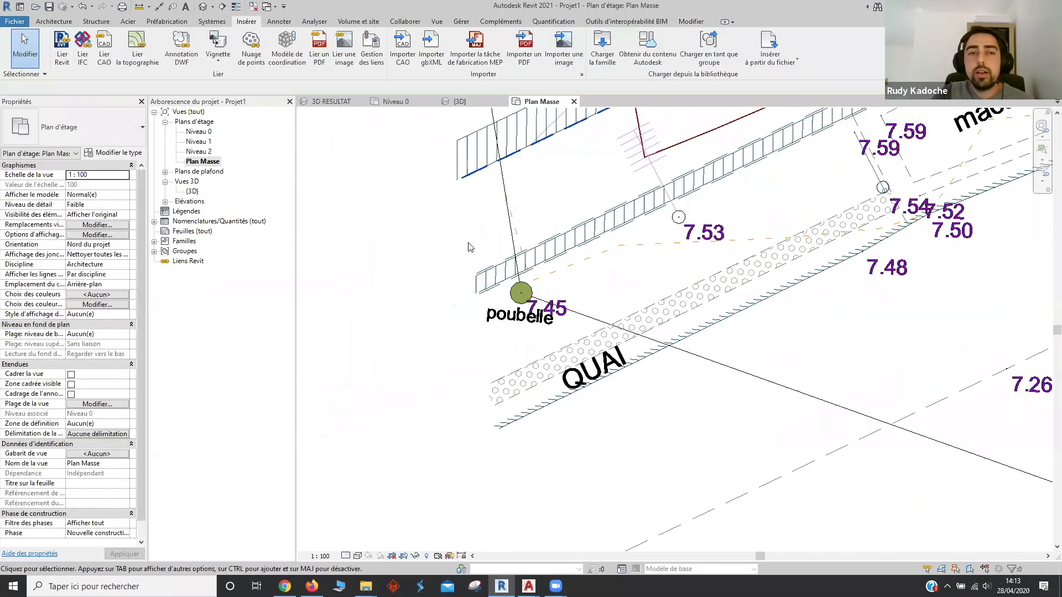
pyautogui.click(358, 556)
pyautogui.click(381, 521)
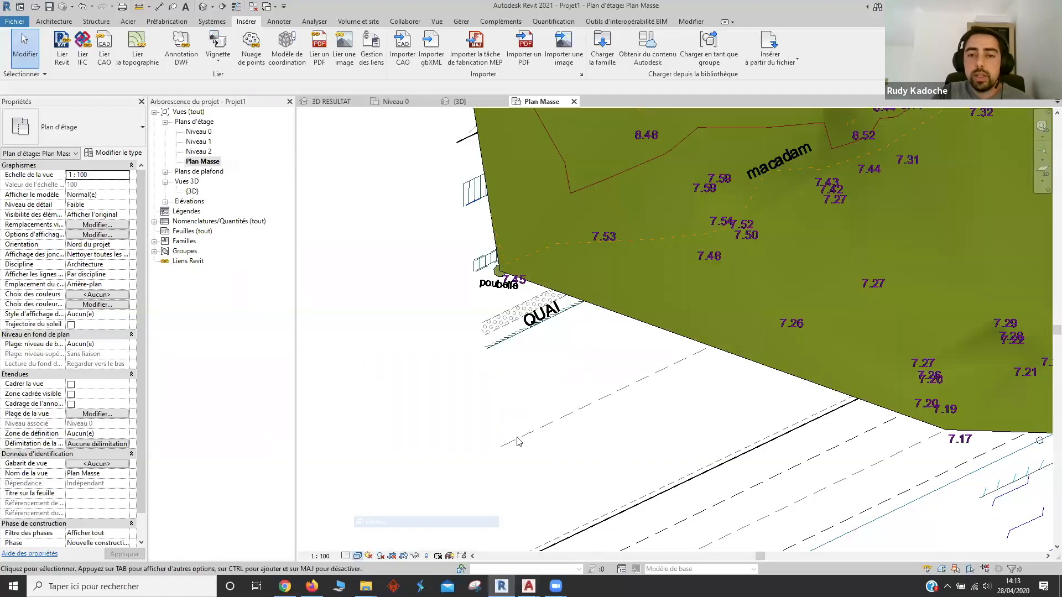
# Open the {3D} view and compare the heights of the topographic surface and the linked site plan from the side
pyautogui.scroll(-3, 518, 441)
pyautogui.doubleClick(192, 191)
pyautogui.moveTo(808, 550)
pyautogui.keyDown('shift'); pyautogui.mouseDown(button='middle')
pyautogui.moveTo(715, 467)
pyautogui.moveTo(814, 546)
pyautogui.mouseUp(button='middle'); pyautogui.keyUp('shift')
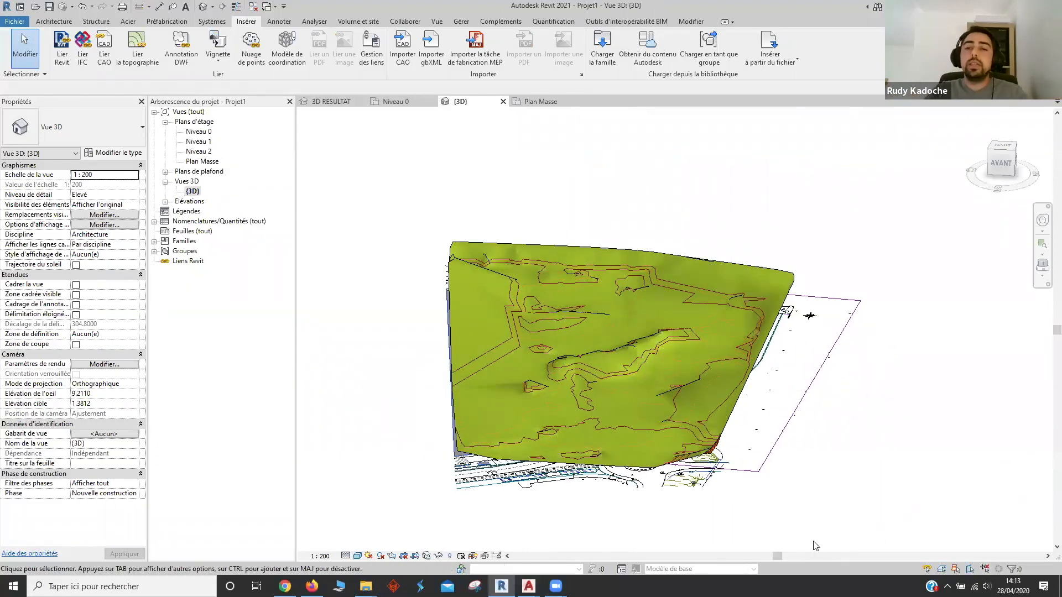
pyautogui.keyDown('shift'); pyautogui.moveTo(660, 492); pyautogui.dragTo(751, 410, button='middle'); pyautogui.keyUp('shift')
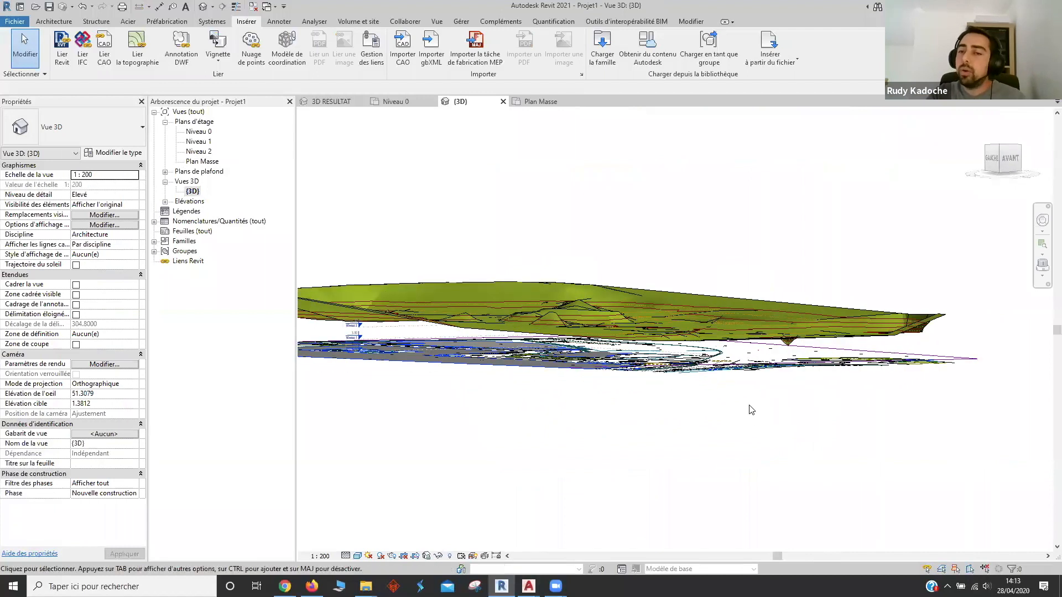
pyautogui.click(722, 376)
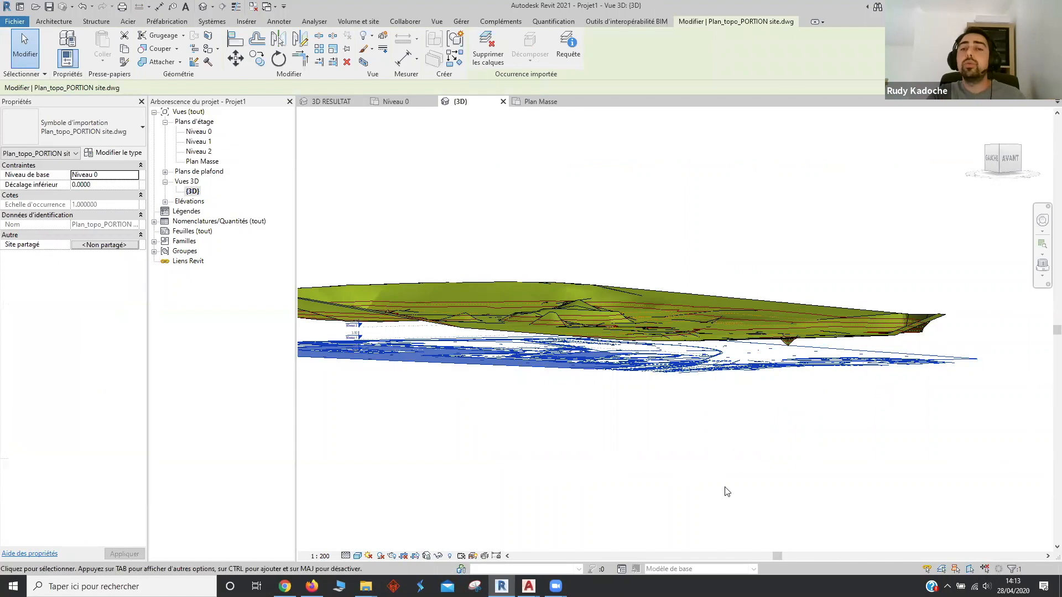
pyautogui.keyDown('shift'); pyautogui.moveTo(856, 457); pyautogui.dragTo(651, 488, button='middle'); pyautogui.keyUp('shift')
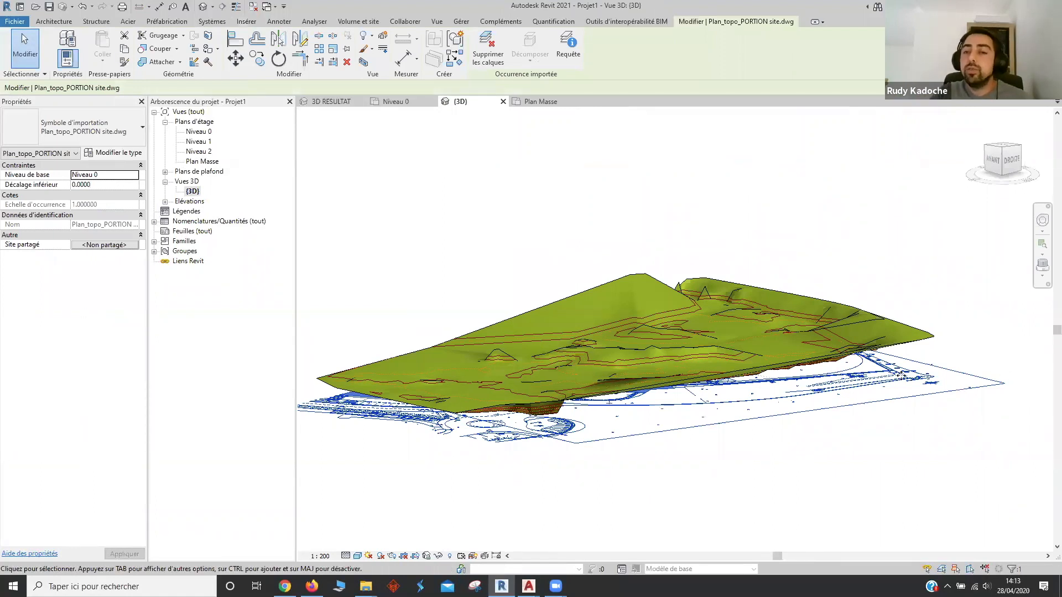
pyautogui.click(819, 337)
pyautogui.keyDown('shift'); pyautogui.moveTo(851, 426); pyautogui.dragTo(827, 409, button='middle'); pyautogui.keyUp('shift')
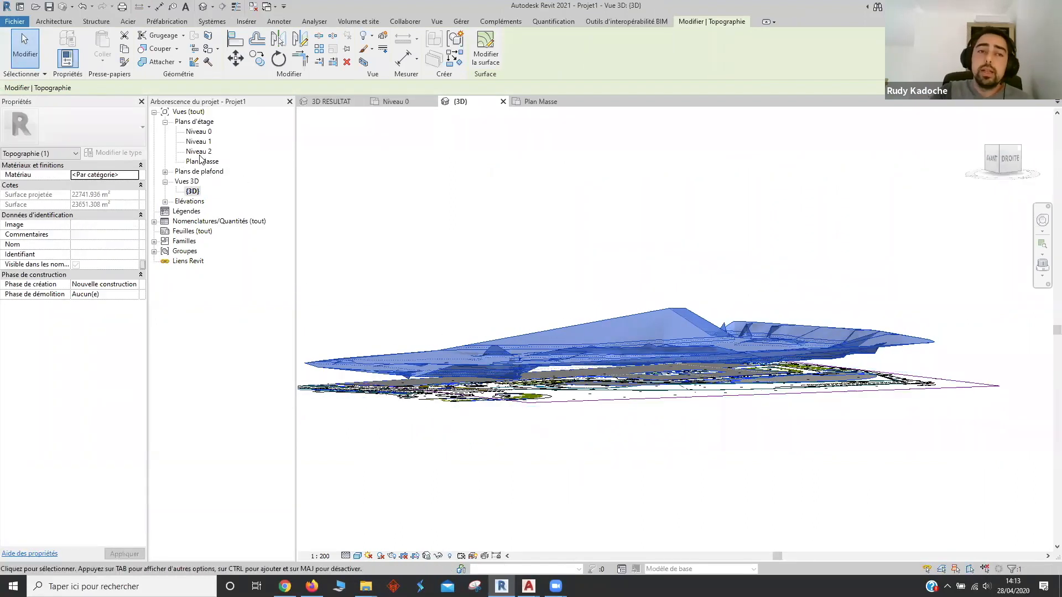
# Open the Niveau 0 floor plan and bring the whole linked site plan into view
pyautogui.doubleClick(199, 131)
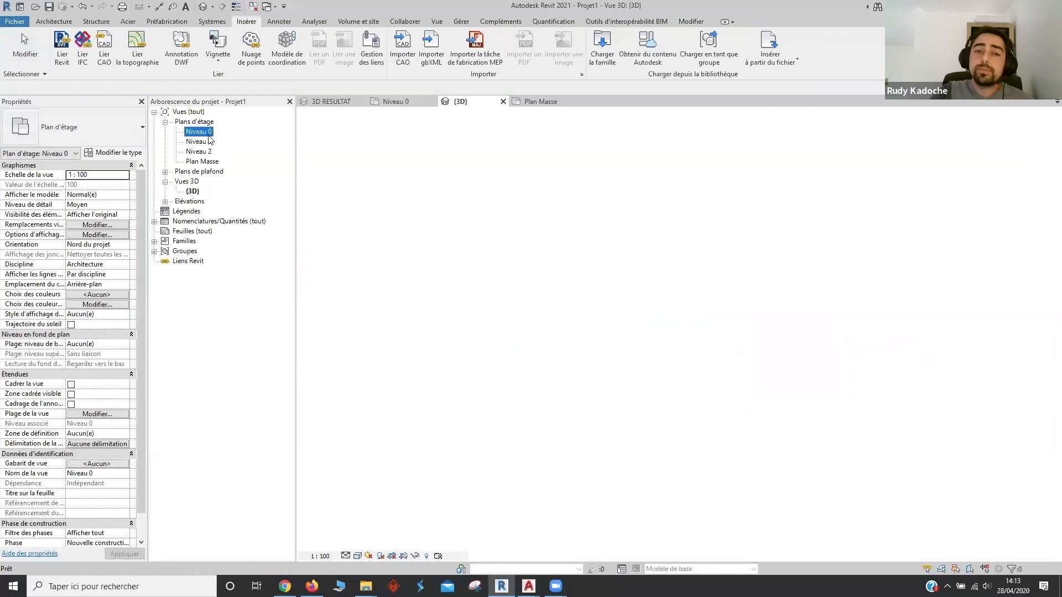
pyautogui.scroll(-6, 605, 376)
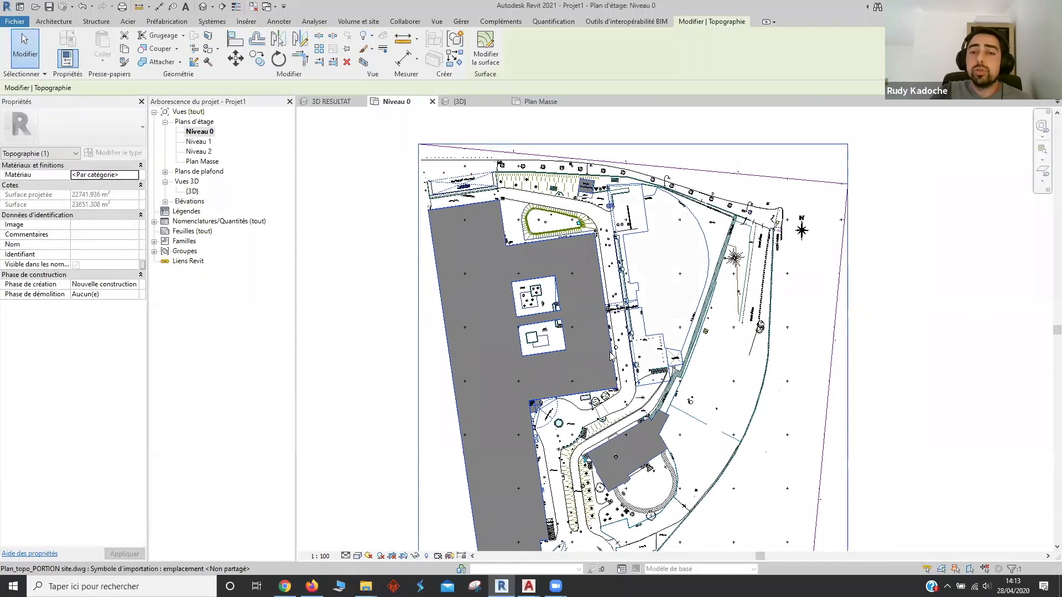
pyautogui.scroll(-1, 579, 372)
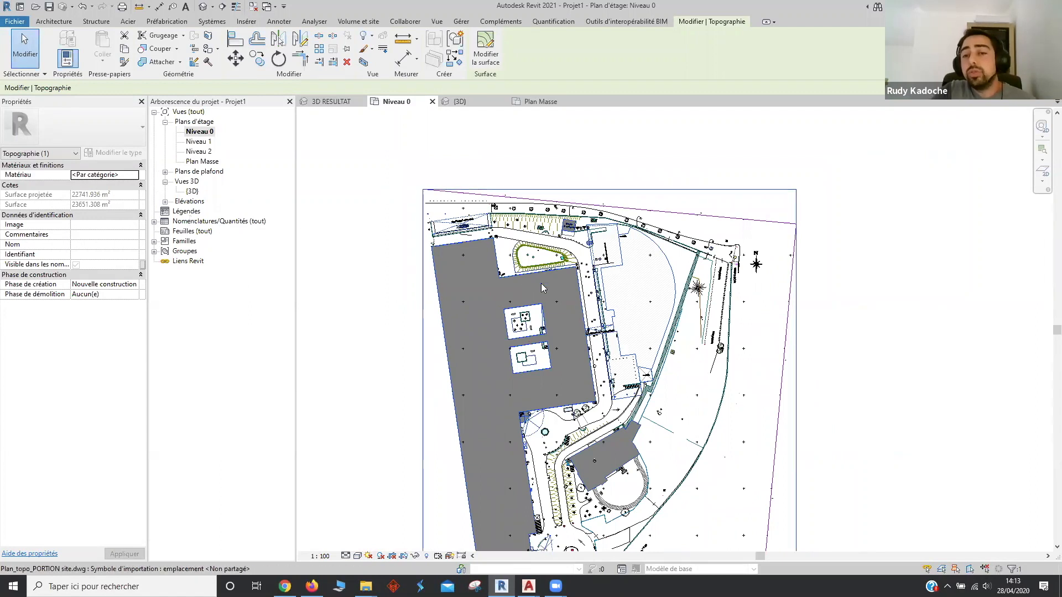
pyautogui.scroll(-1, 635, 401)
pyautogui.moveTo(638, 415); pyautogui.dragTo(593, 312, button='middle')
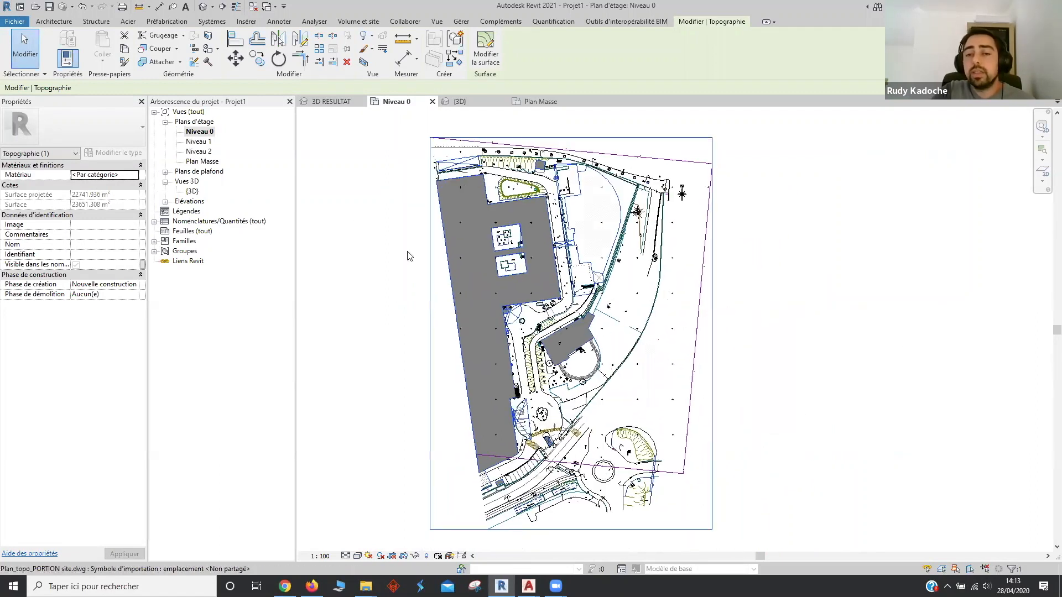
# Open the Elévation Sud view and frame the terrain profile together with the levels
pyautogui.click(165, 201)
pyautogui.doubleClick(206, 241)
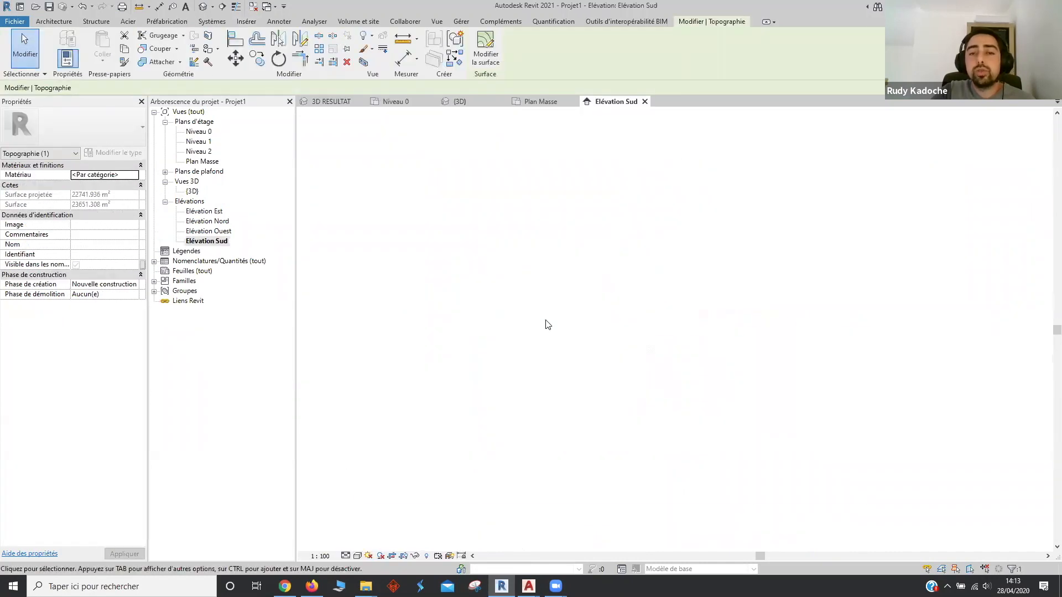
pyautogui.click(416, 558)
pyautogui.click(393, 557)
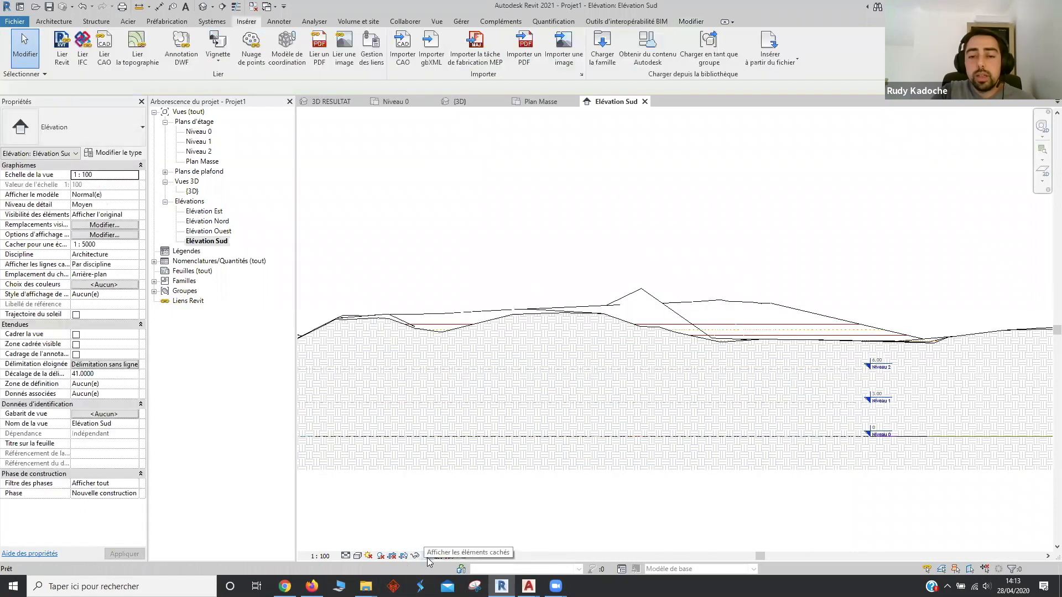
pyautogui.scroll(-2, 648, 469)
pyautogui.moveTo(648, 469); pyautogui.dragTo(567, 436, button='middle')
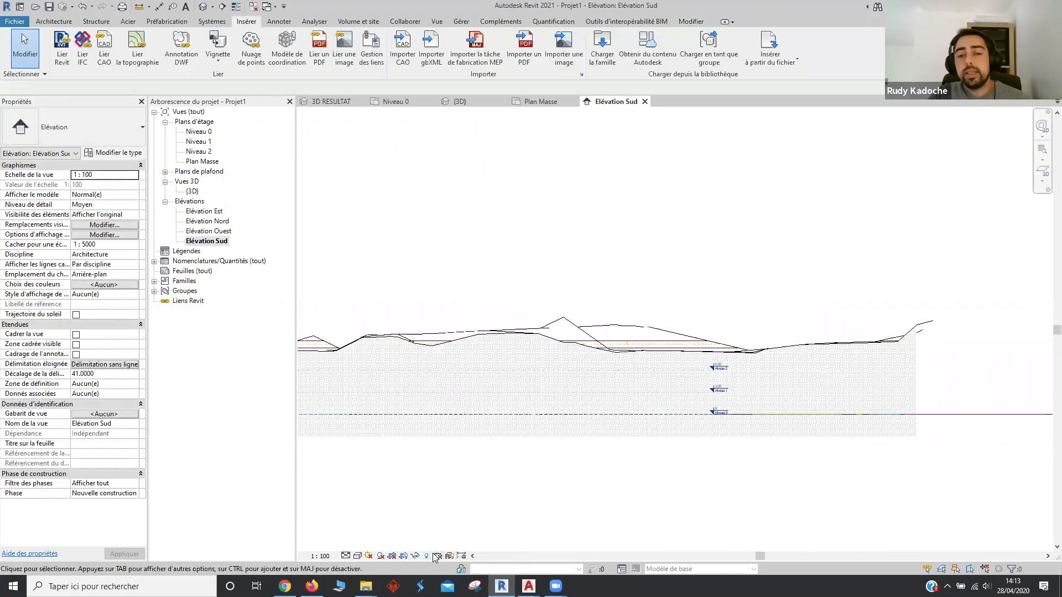
# Show the Site subcategories Point de base du projet, Point de topographie and Origine interne in the Elévation Sud view's visibility overrides
pyautogui.press('g')
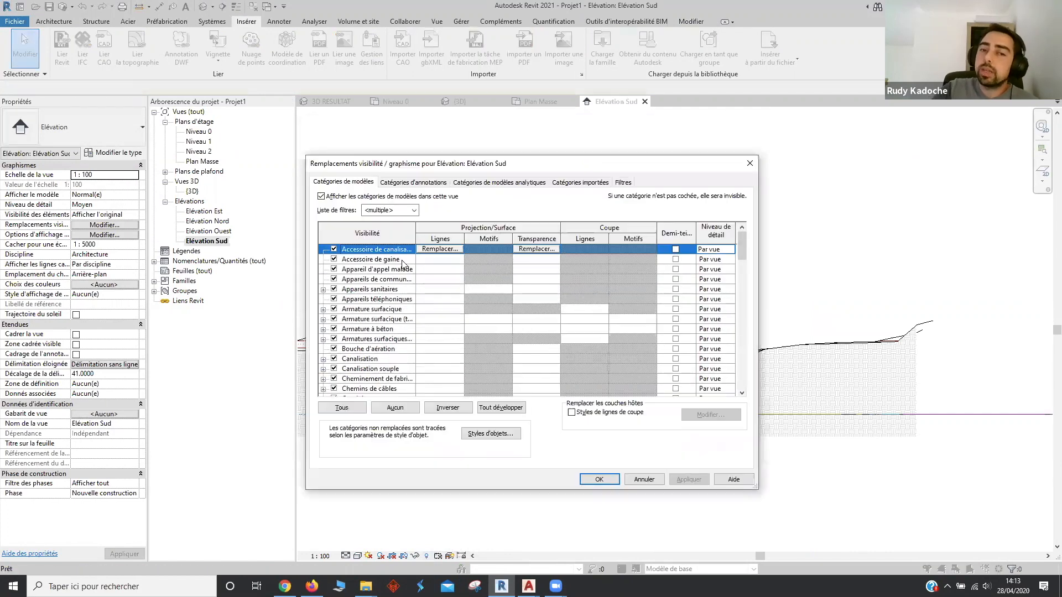
pyautogui.moveTo(415, 235); pyautogui.dragTo(466, 235)
pyautogui.moveTo(740, 243); pyautogui.dragTo(663, 383)
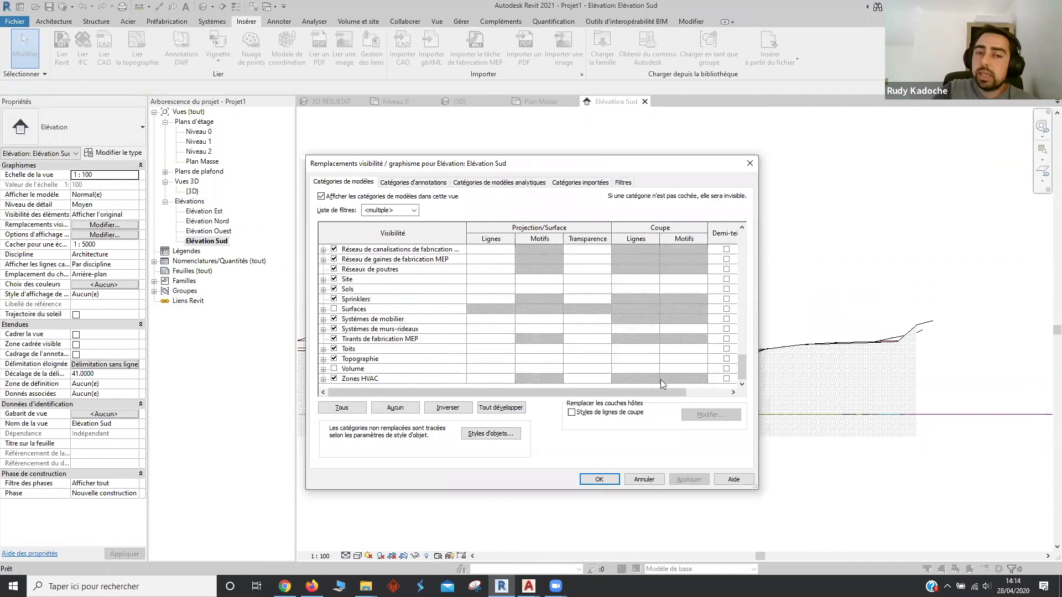
pyautogui.click(323, 280)
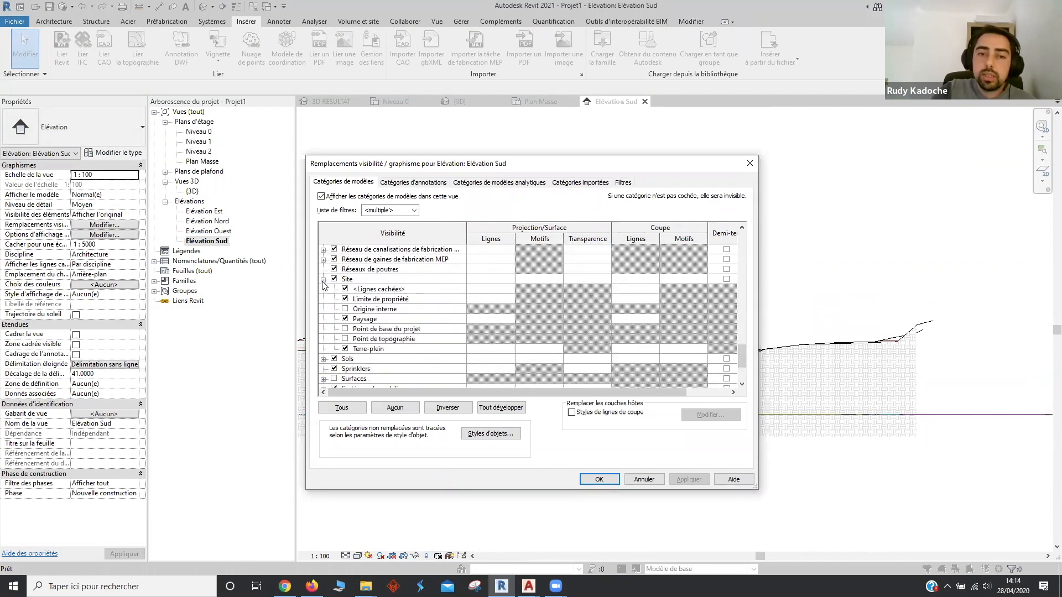
pyautogui.click(370, 329)
pyautogui.click(345, 329)
pyautogui.click(345, 338)
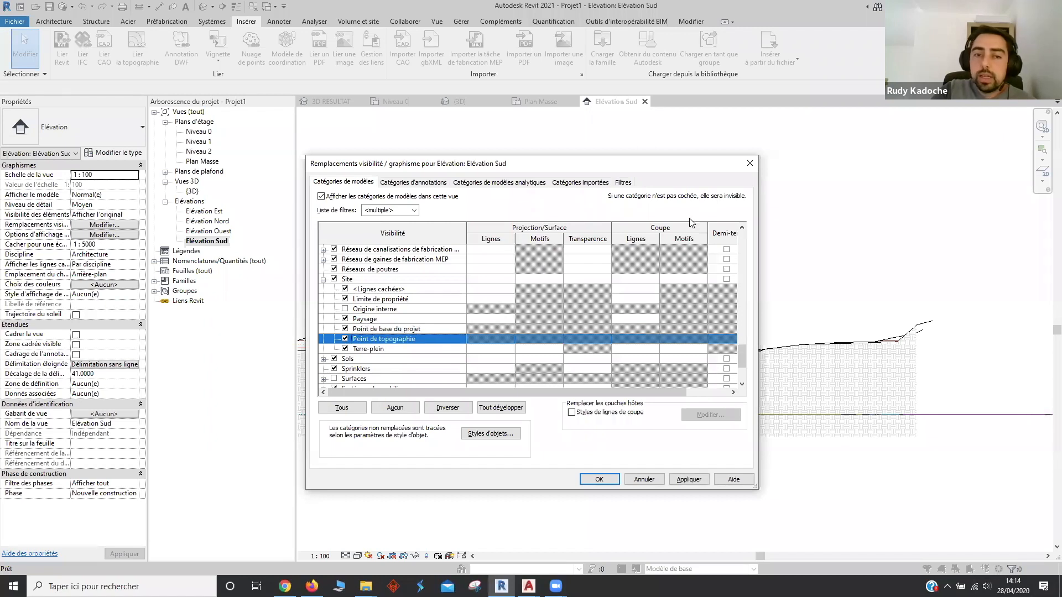
pyautogui.moveTo(332, 325); pyautogui.dragTo(441, 344)
pyautogui.moveTo(329, 302); pyautogui.dragTo(447, 314)
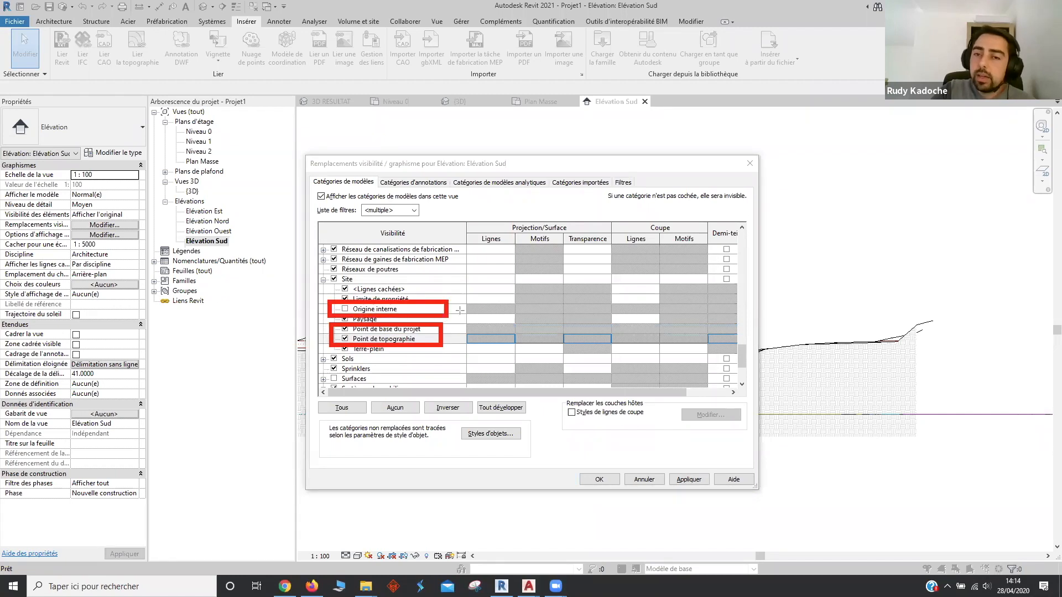
pyautogui.click(345, 309)
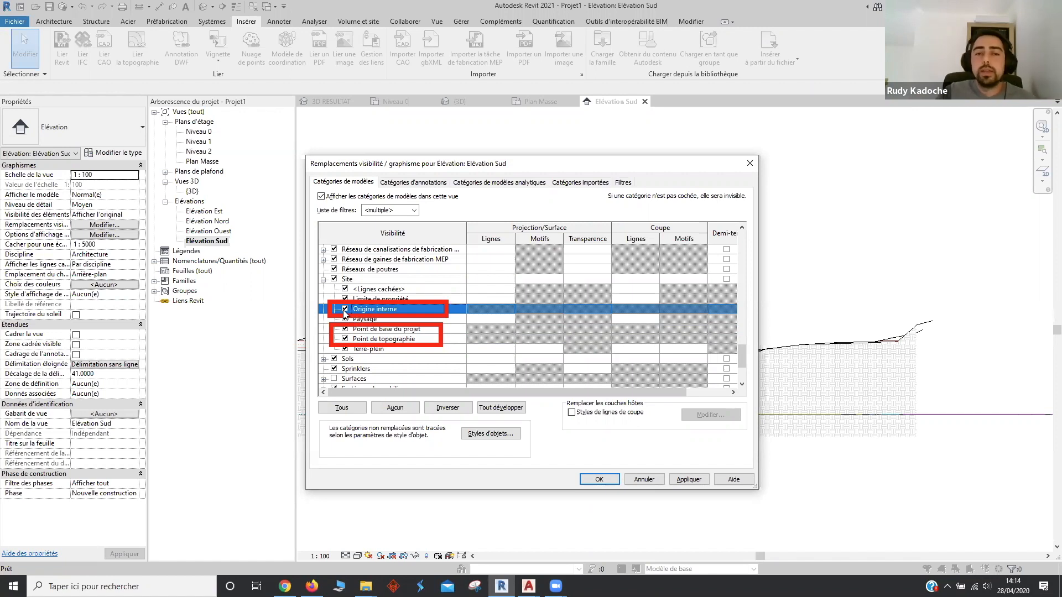
pyautogui.click(602, 477)
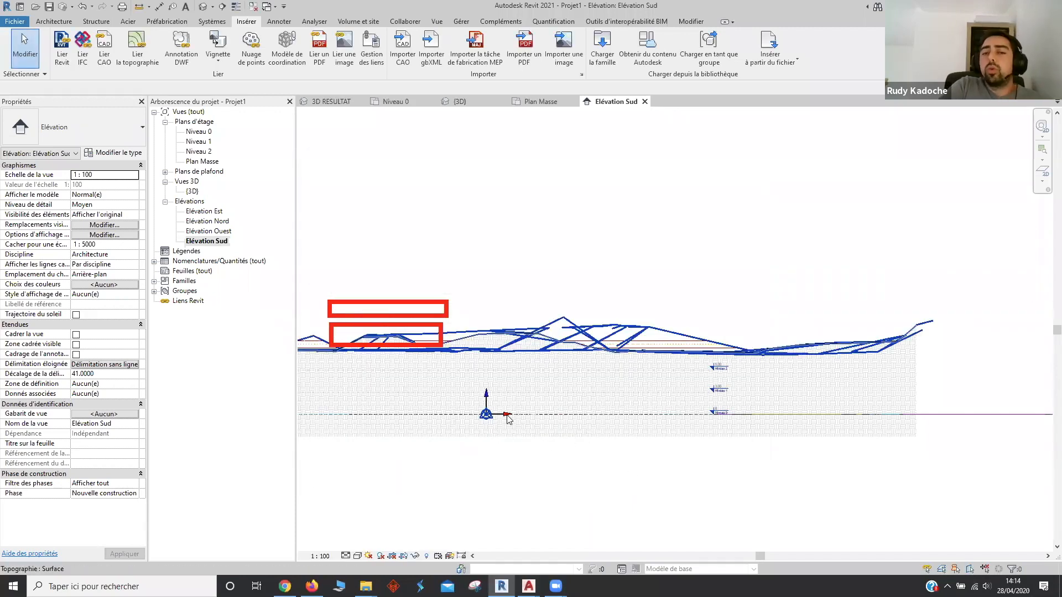
# Move Niveau 0, Niveau 1, Niveau 2 and the project base point vertically up by 8.75 m
pyautogui.scroll(1, 705, 418)
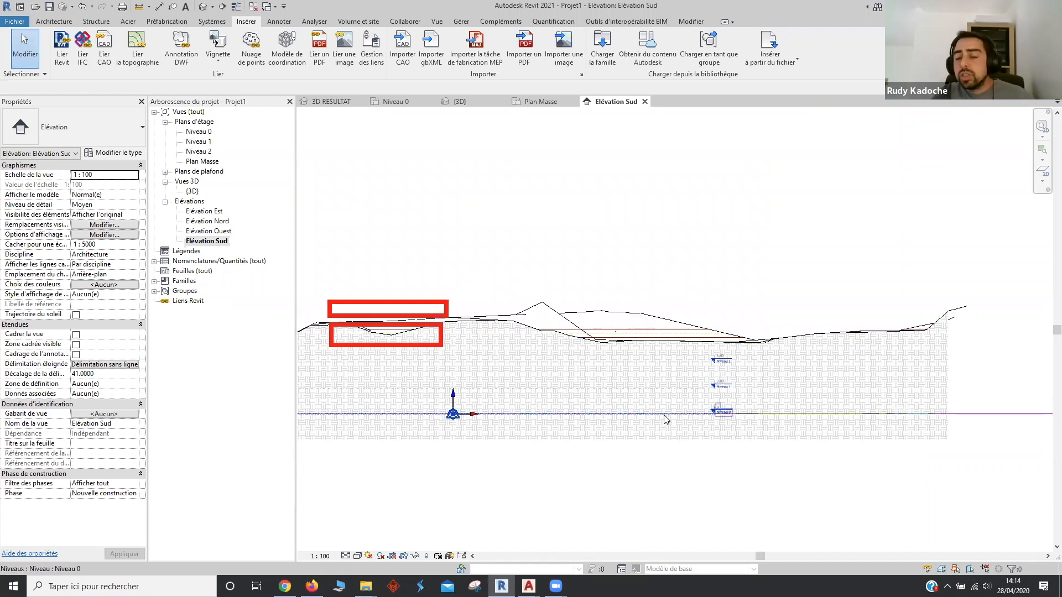
pyautogui.scroll(5, 732, 424)
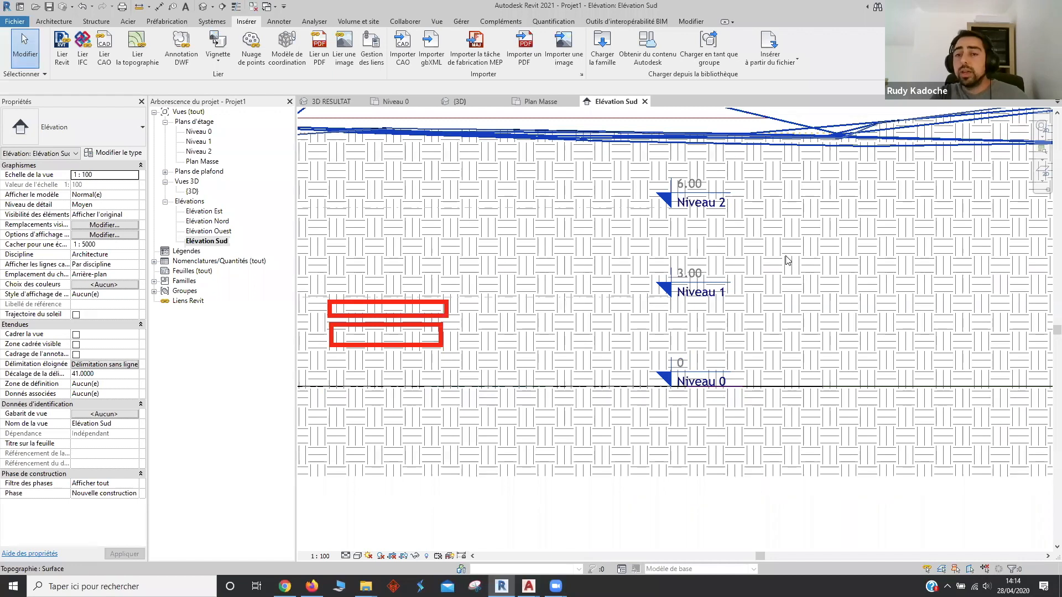
pyautogui.scroll(-5, 662, 380)
pyautogui.click(652, 382)
pyautogui.keyDown('ctrl'); pyautogui.click(650, 359); pyautogui.keyUp('ctrl')
pyautogui.keyDown('ctrl'); pyautogui.click(646, 339); pyautogui.keyUp('ctrl')
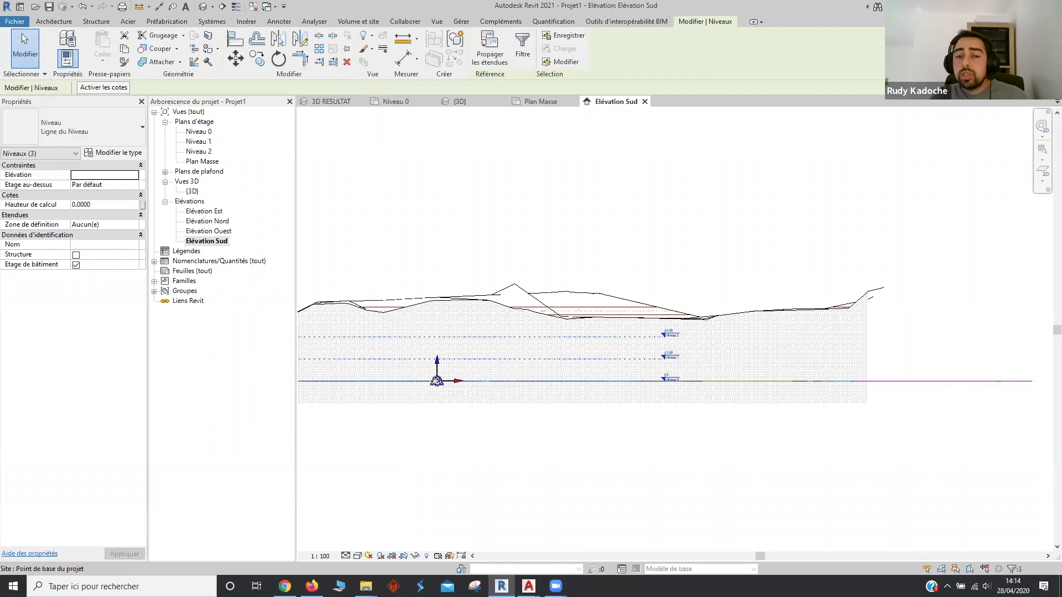
pyautogui.keyDown('ctrl'); pyautogui.click(437, 381); pyautogui.keyUp('ctrl')
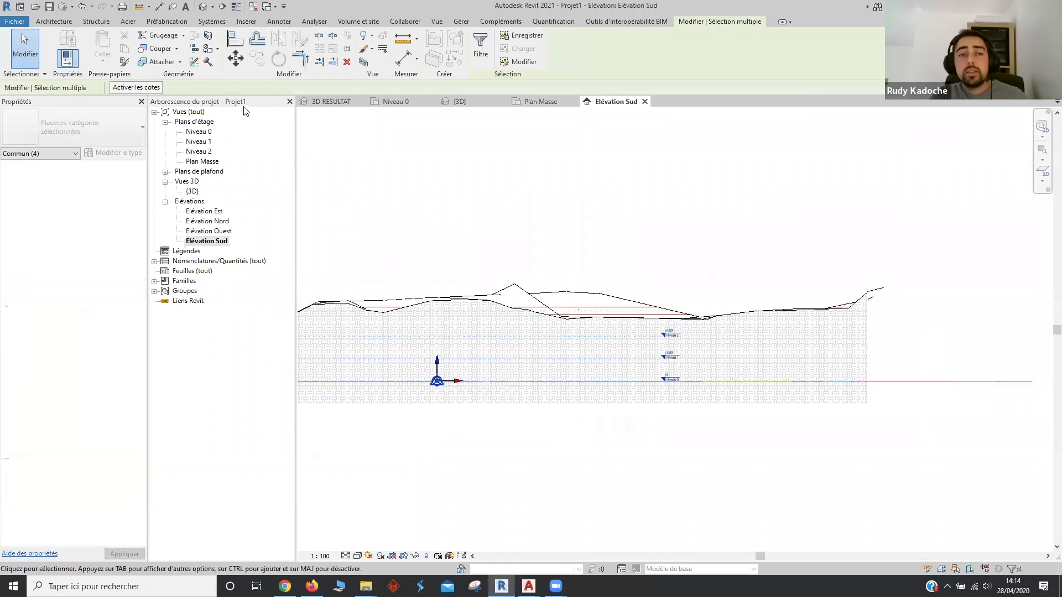
pyautogui.click(235, 59)
pyautogui.click(505, 382)
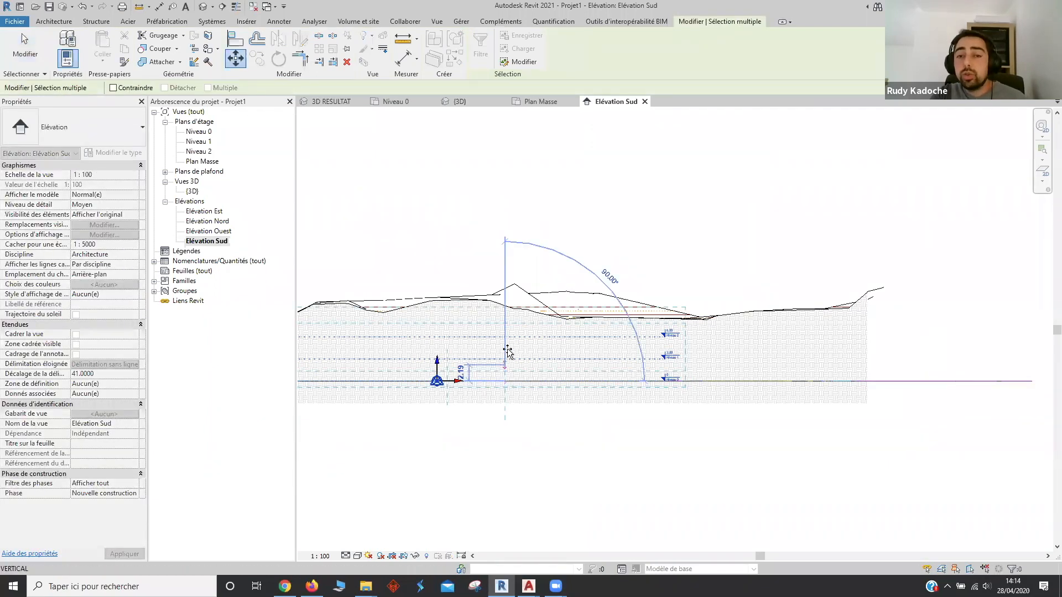
pyautogui.write('8.')
pyautogui.write('75')
pyautogui.press('Return')
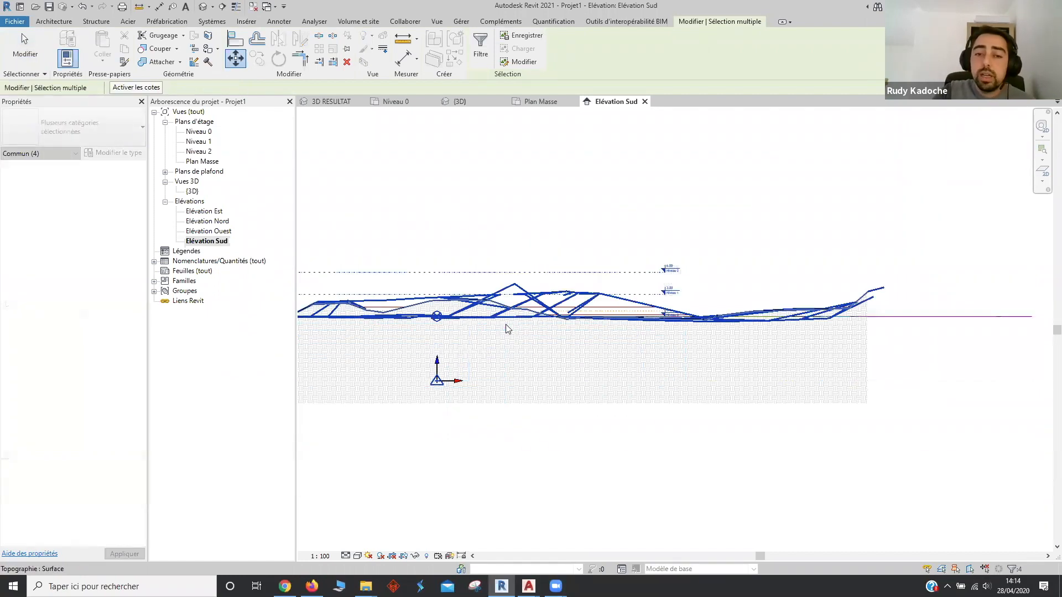
pyautogui.scroll(3, 675, 304)
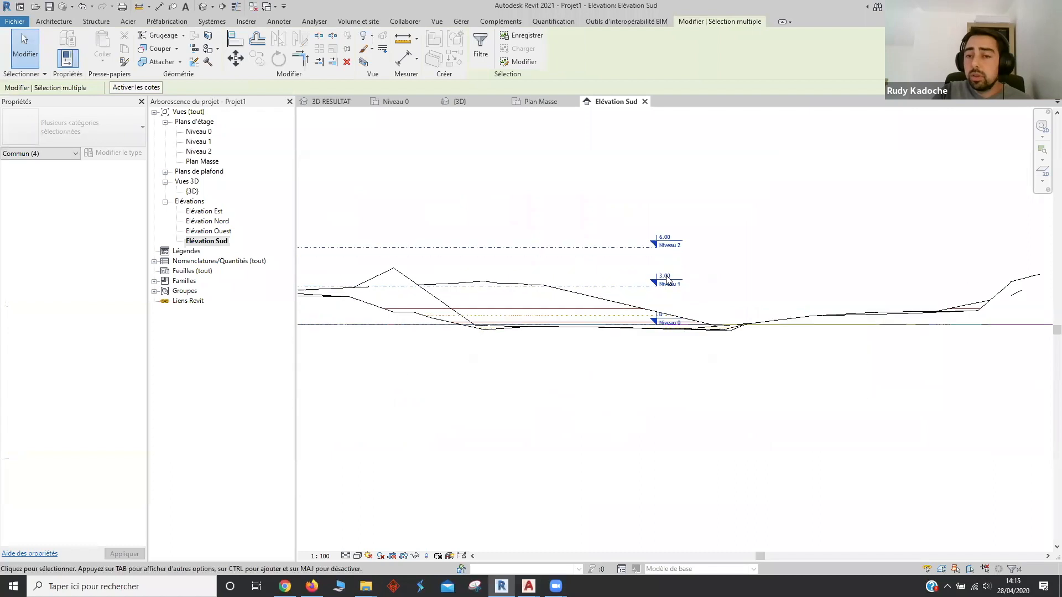
pyautogui.press('Escape')
# Examine the raised levels against the terrain in the south elevation and from several angles in the {3D} view
pyautogui.scroll(1, 692, 284)
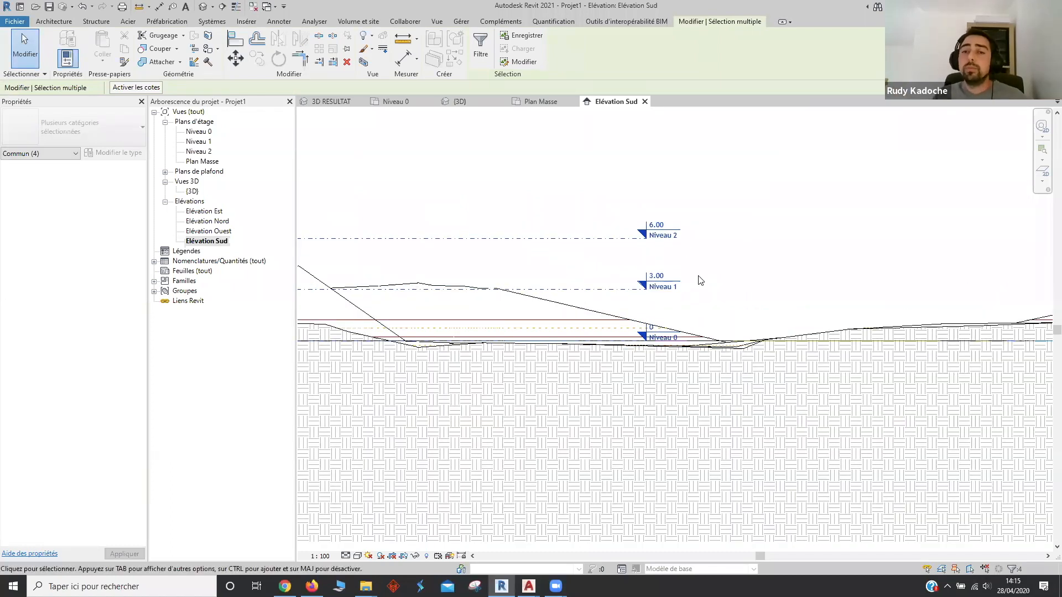
pyautogui.scroll(-2, 701, 281)
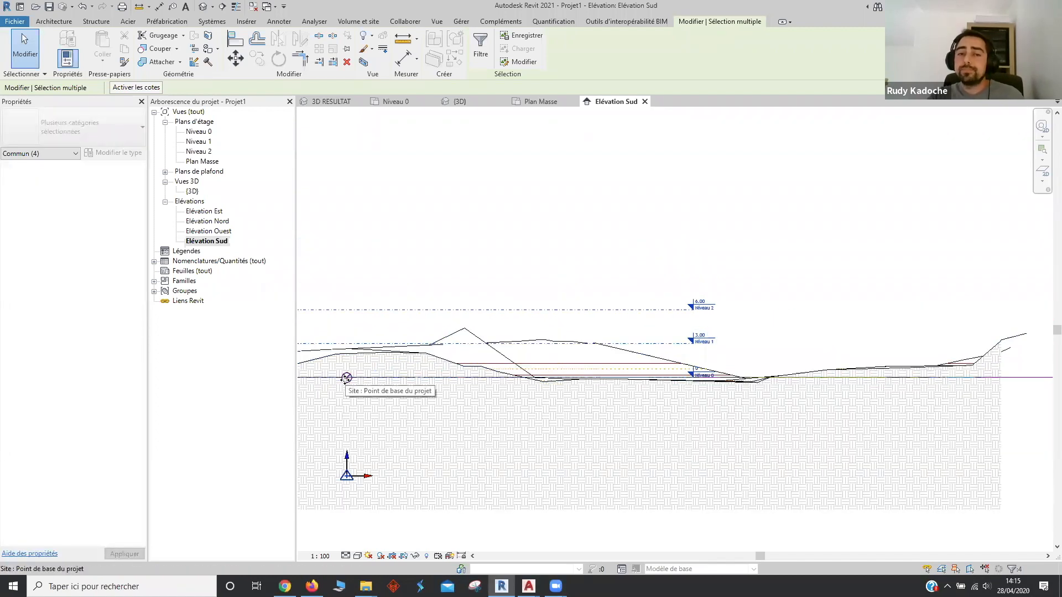
pyautogui.doubleClick(190, 193)
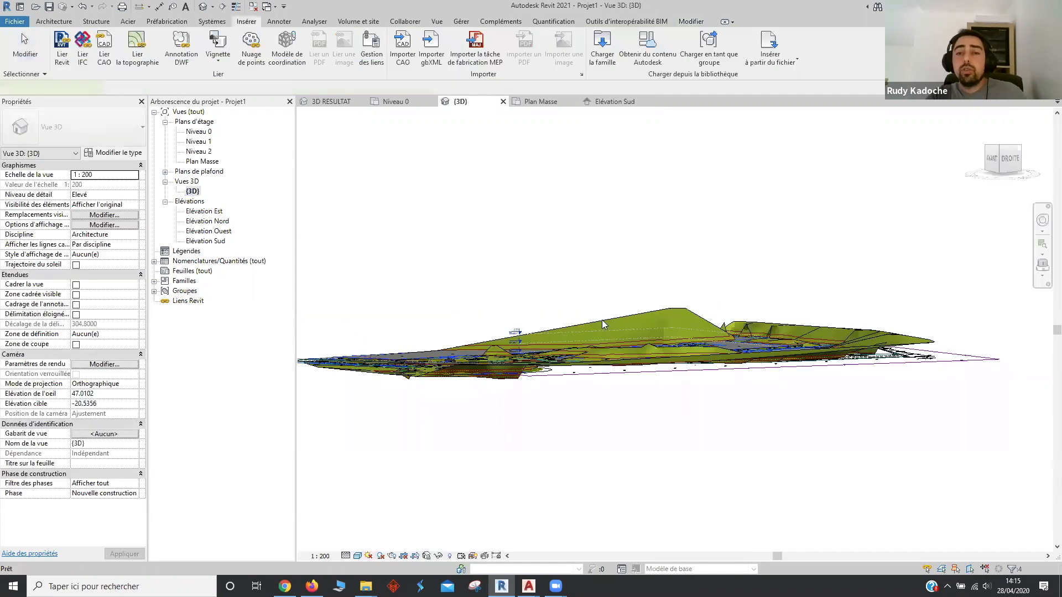
pyautogui.keyDown('shift'); pyautogui.moveTo(636, 435); pyautogui.dragTo(790, 471, button='middle'); pyautogui.keyUp('shift')
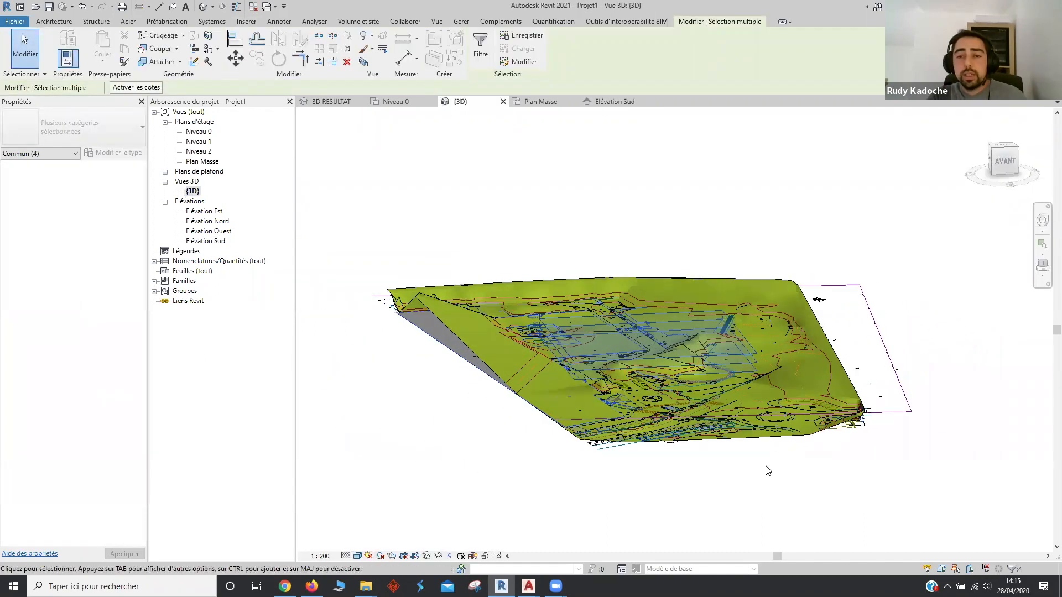
pyautogui.click(703, 468)
pyautogui.scroll(4, 690, 468)
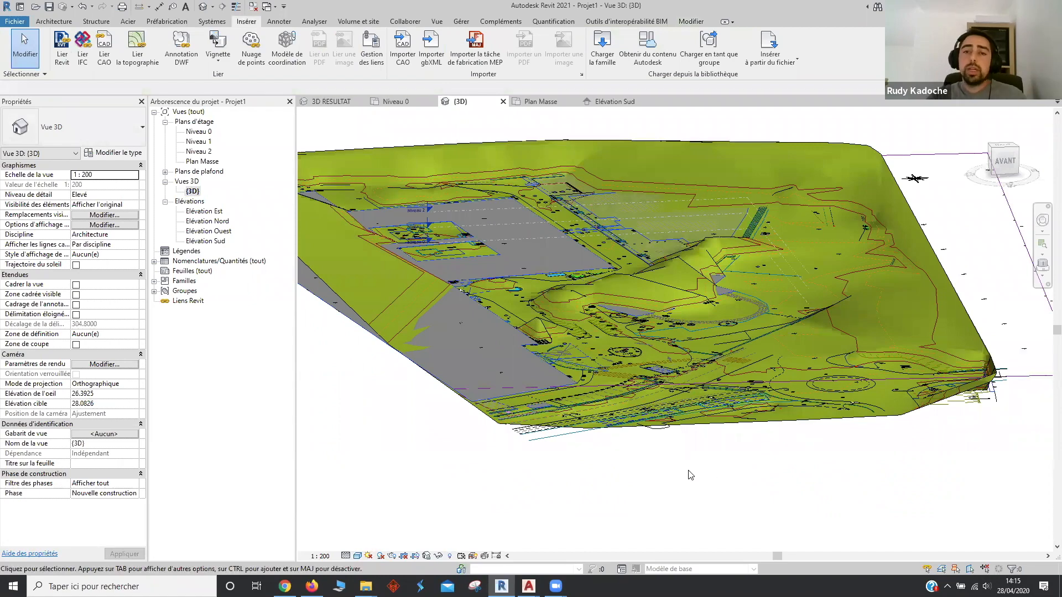
pyautogui.keyDown('shift'); pyautogui.moveTo(647, 451); pyautogui.dragTo(423, 463, button='middle'); pyautogui.keyUp('shift')
pyautogui.keyDown('shift'); pyautogui.moveTo(539, 474); pyautogui.dragTo(592, 272, button='middle'); pyautogui.keyUp('shift')
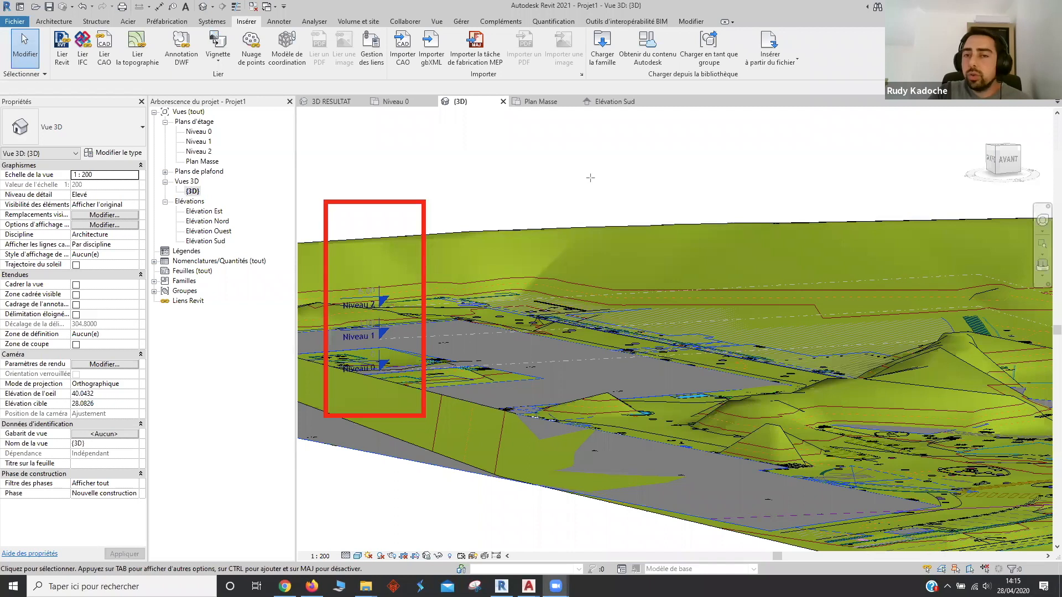
# Open the Plan Masse view, frame the northern part of the site and set the visual style to Image filaire
pyautogui.click(197, 152)
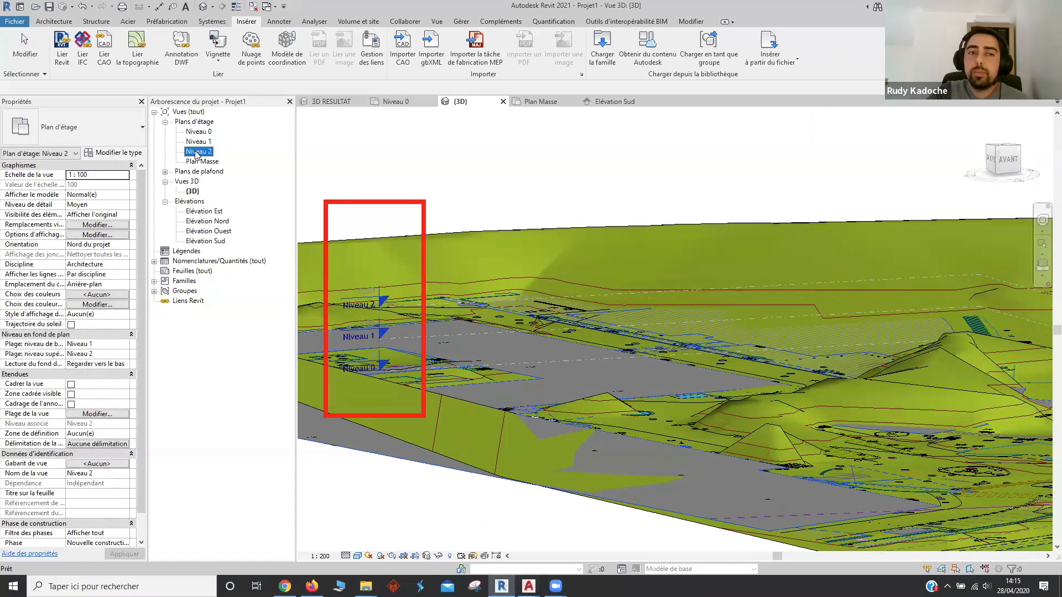
pyautogui.doubleClick(202, 161)
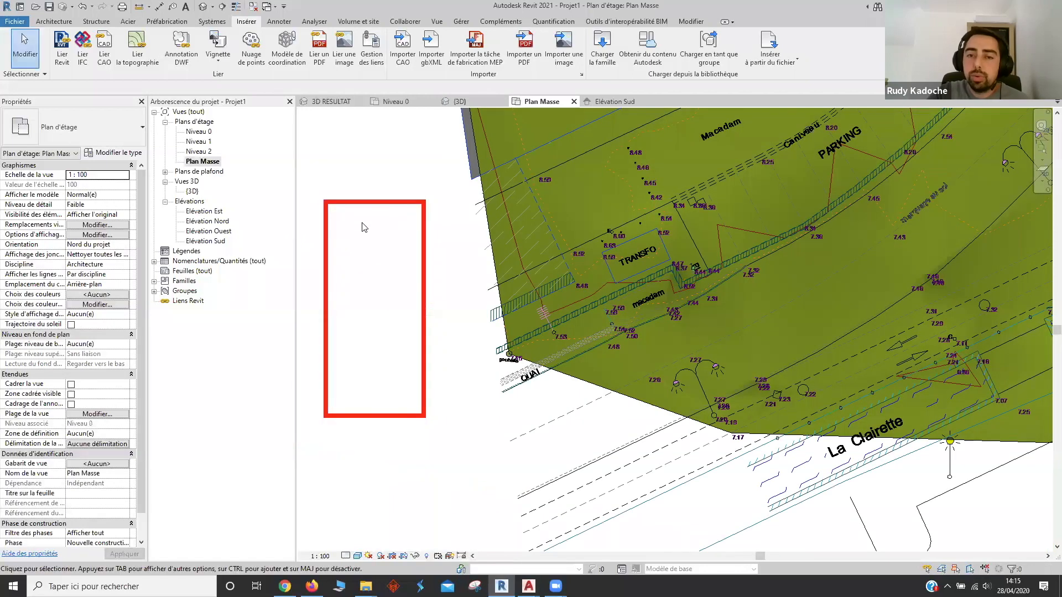
pyautogui.scroll(-3, 491, 526)
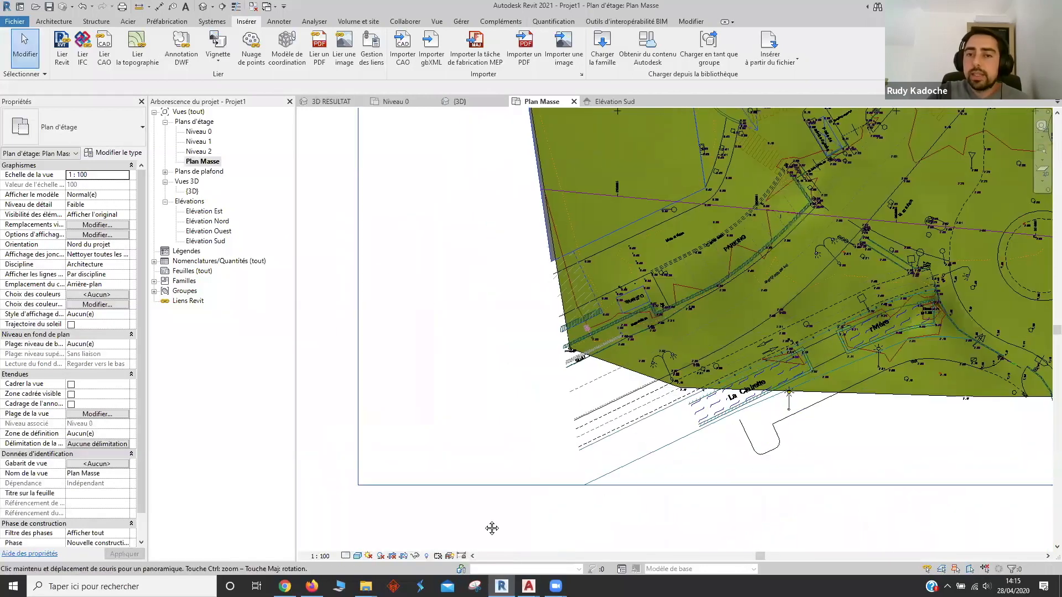
pyautogui.scroll(5, 557, 264)
pyautogui.scroll(-3, 557, 264)
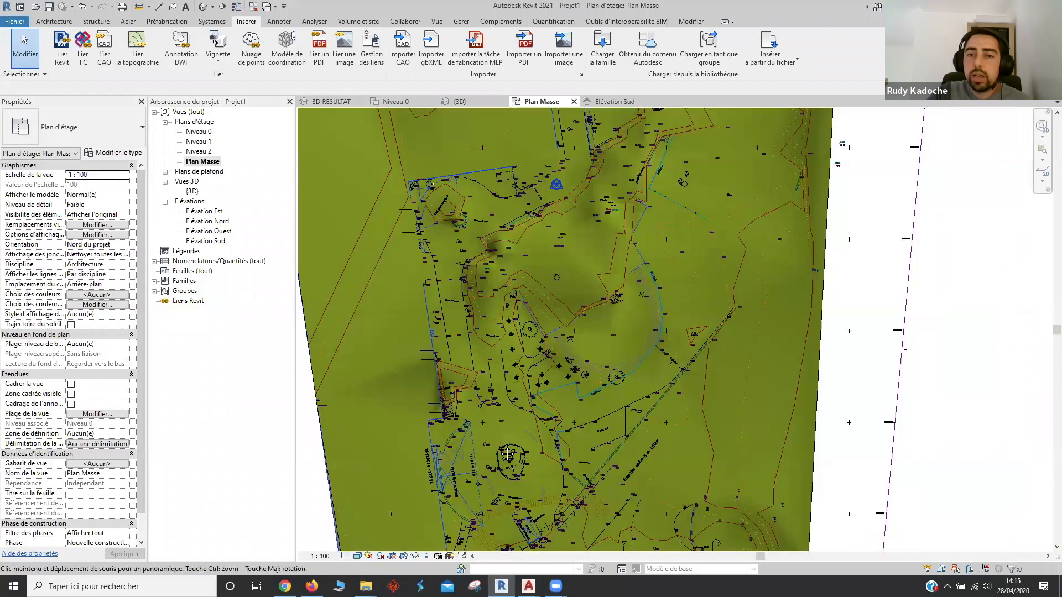
pyautogui.scroll(5, 533, 225)
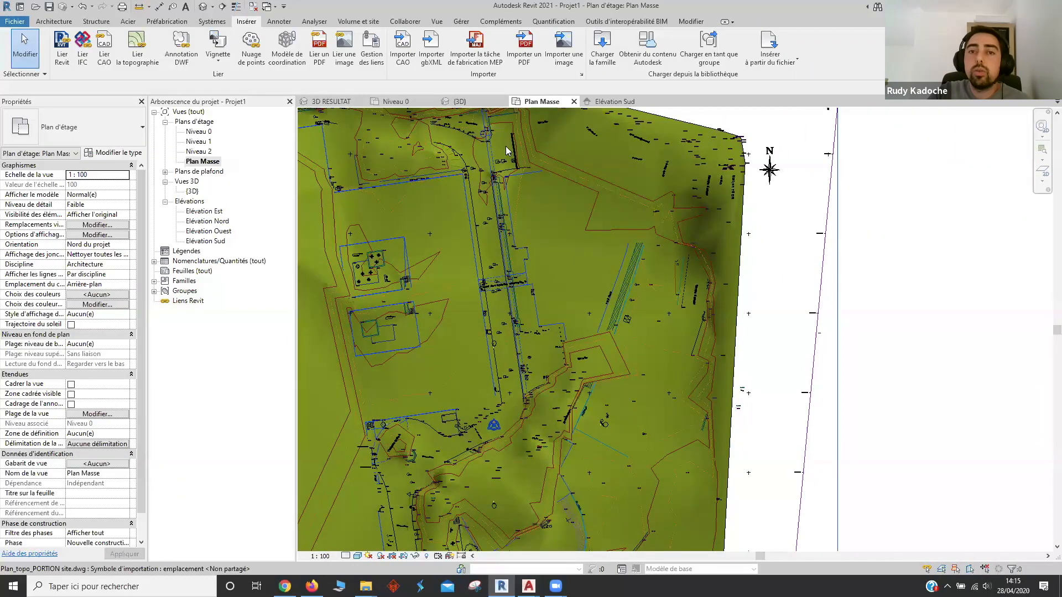
pyautogui.scroll(2, 505, 146)
pyautogui.moveTo(506, 146); pyautogui.dragTo(518, 252, button='middle')
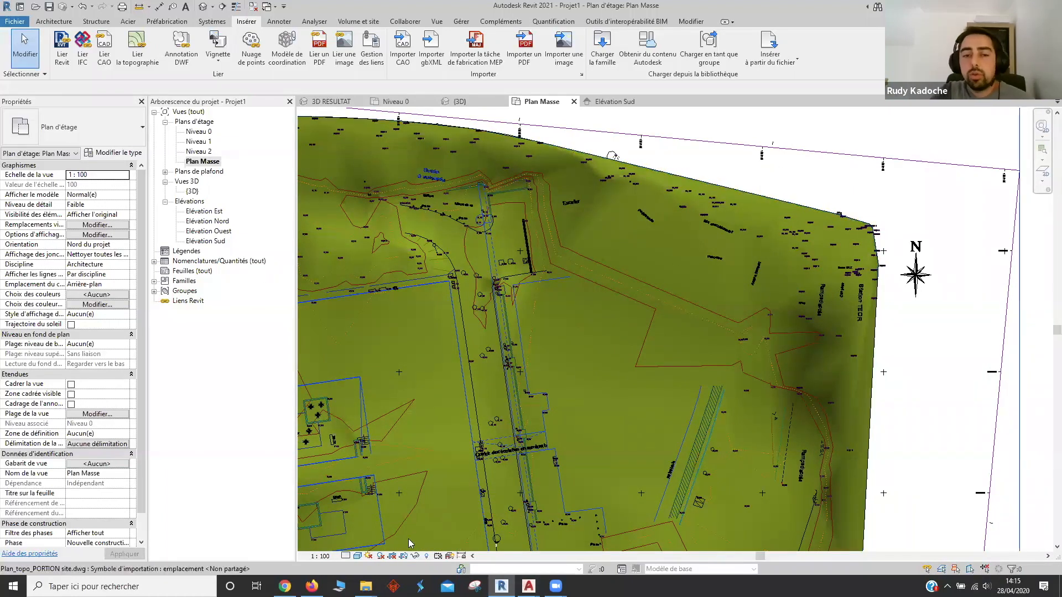
pyautogui.click(357, 559)
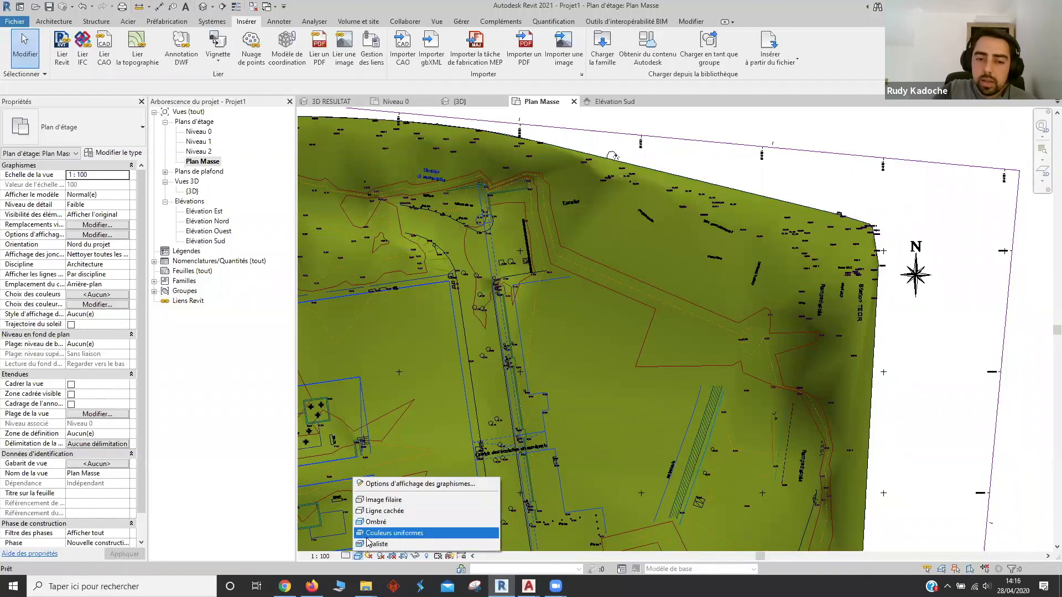
pyautogui.click(384, 500)
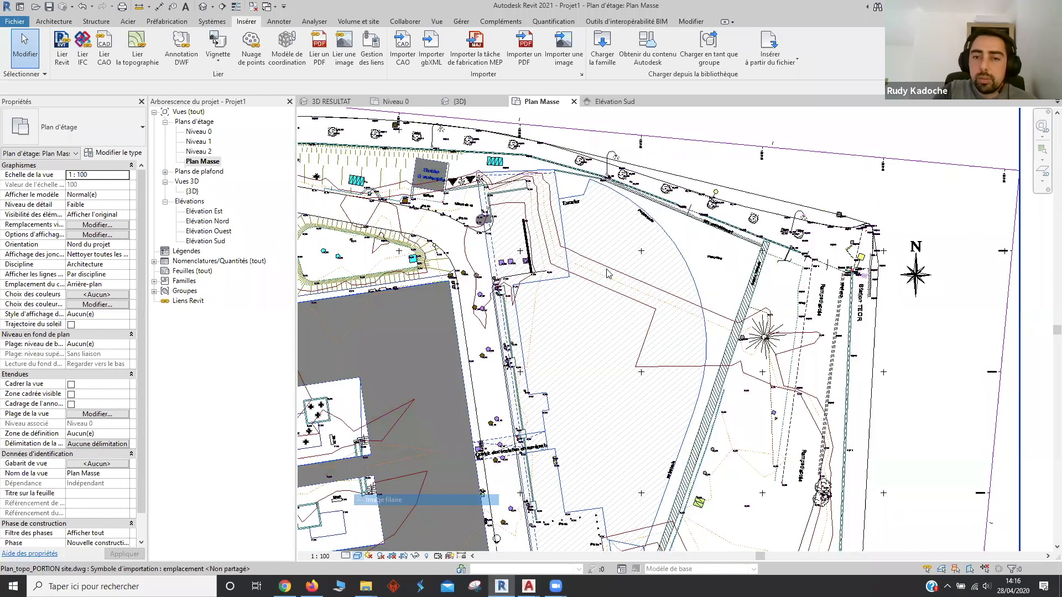
# Create a Terre-plein Béton - 300 mm pad on Niveau 0 by picking the linked plan's closed outline with the curved east side
pyautogui.moveTo(599, 277); pyautogui.dragTo(584, 287, button='middle')
pyautogui.scroll(-3, 585, 287)
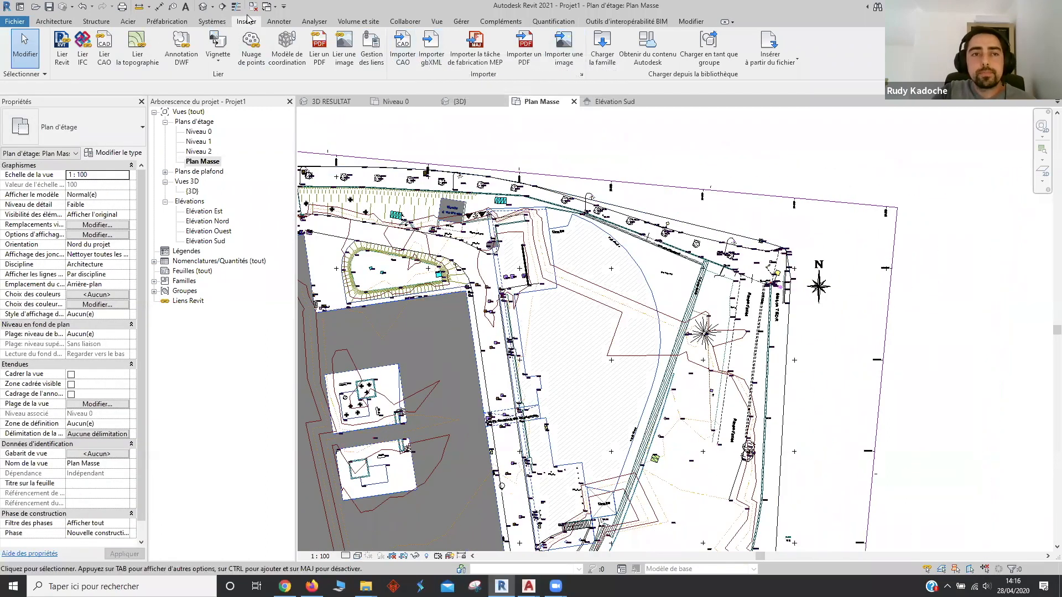
pyautogui.click(357, 21)
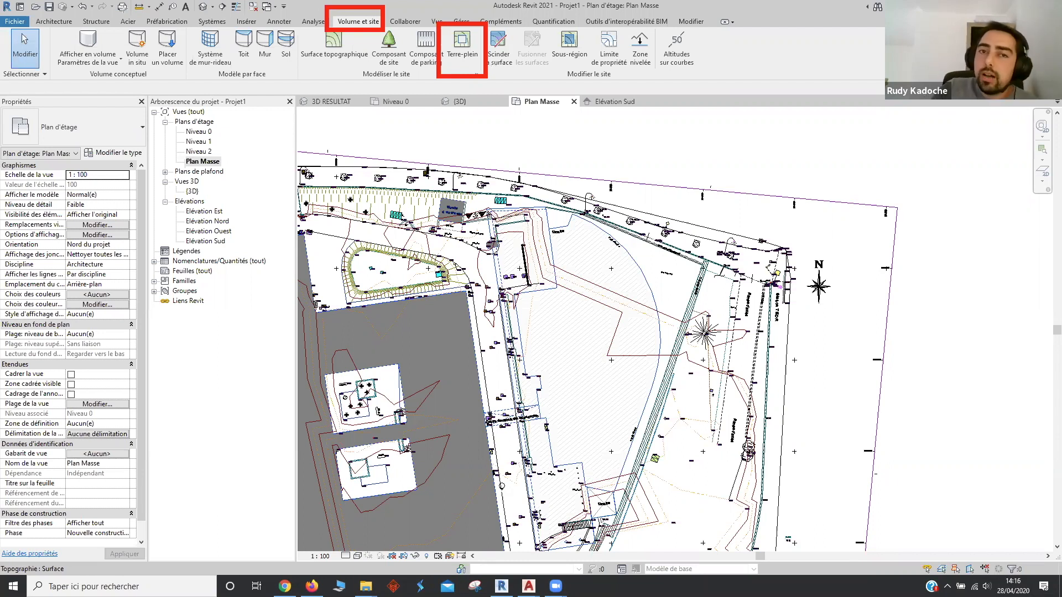
pyautogui.click(462, 45)
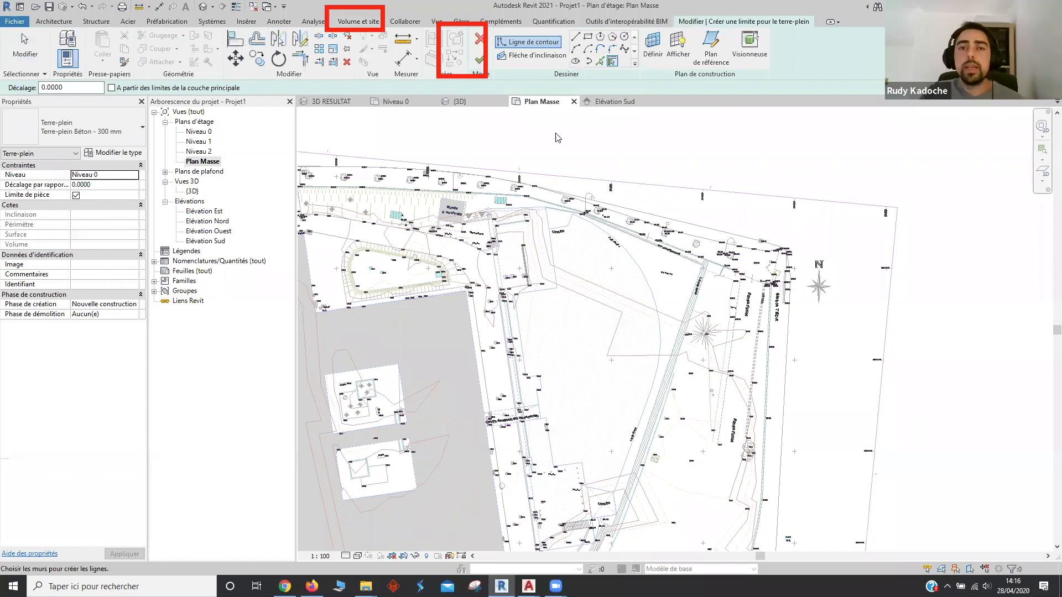
pyautogui.press('Escape')
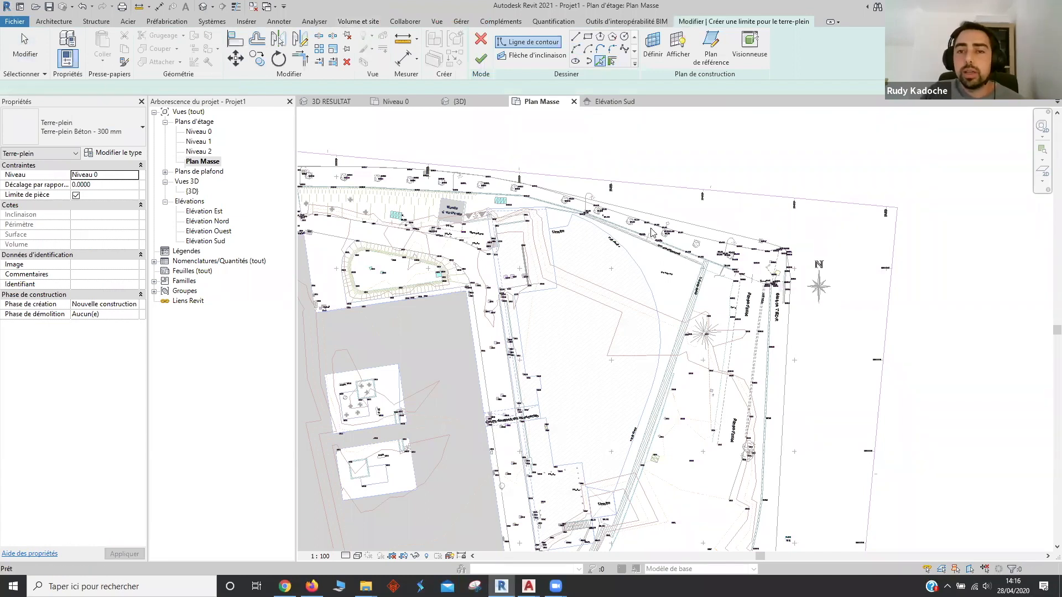
pyautogui.press('Tab')
pyautogui.click(643, 270)
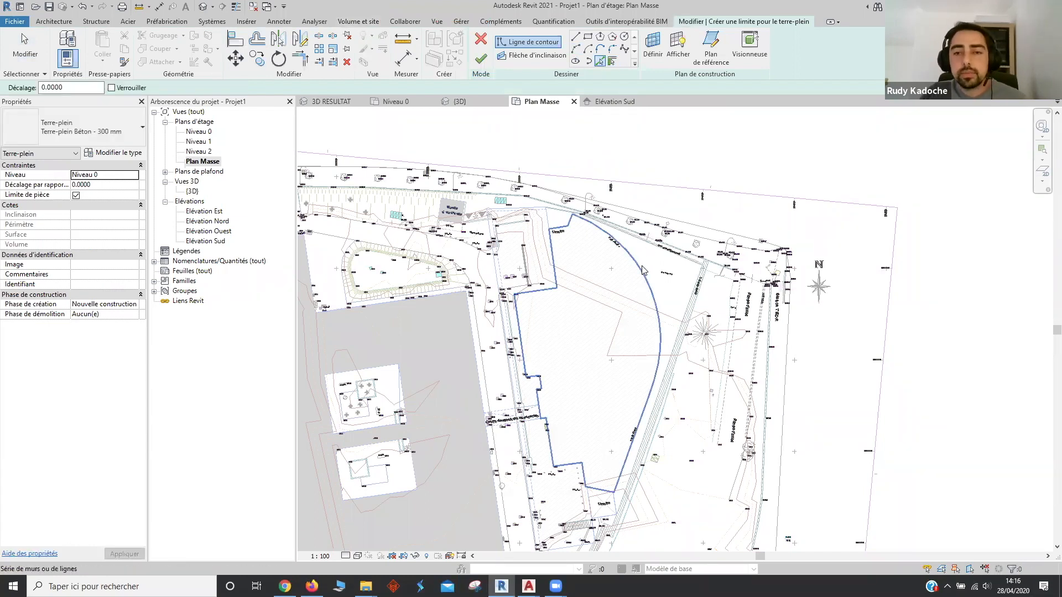
pyautogui.click(480, 58)
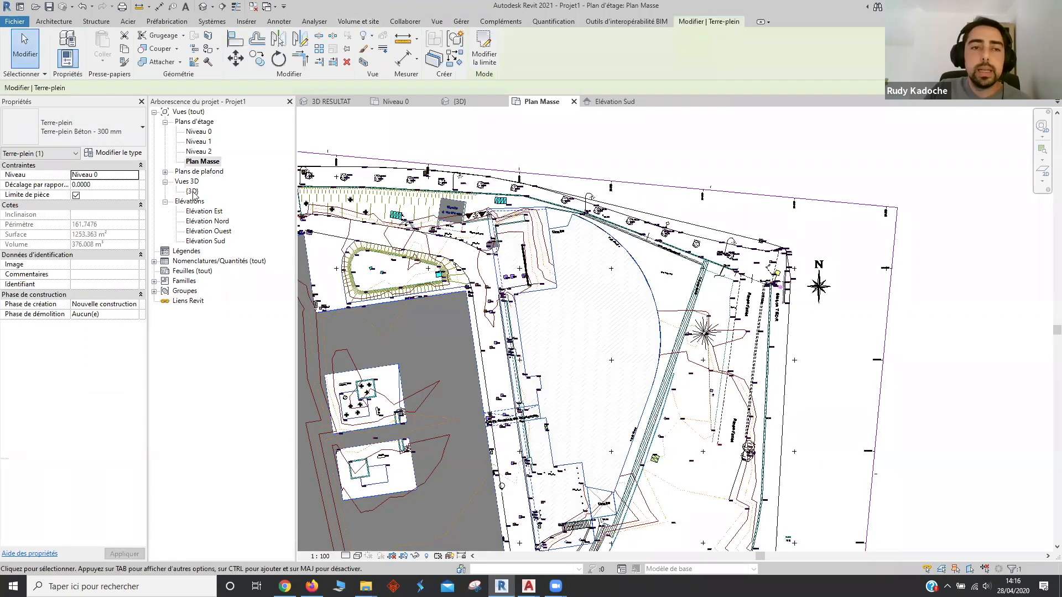
# Open the {3D} view and inspect how the new pad cuts into the topographic surface
pyautogui.doubleClick(192, 191)
pyautogui.keyDown('shift'); pyautogui.moveTo(754, 455); pyautogui.dragTo(919, 462, button='middle'); pyautogui.keyUp('shift')
pyautogui.press('Escape')
pyautogui.scroll(-5, 919, 462)
pyautogui.keyDown('shift'); pyautogui.moveTo(924, 370); pyautogui.dragTo(874, 367, button='middle'); pyautogui.keyUp('shift')
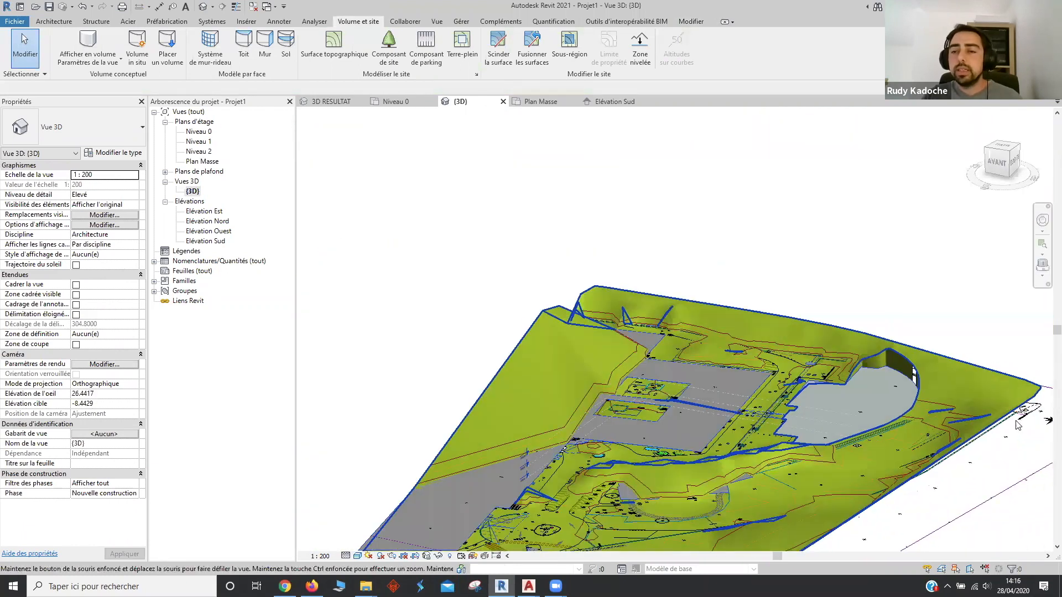
# Examine the 300 mm concrete pad with the curved side and its cut into the terrain in the {3D} view
pyautogui.scroll(3, 966, 416)
pyautogui.scroll(5, 853, 354)
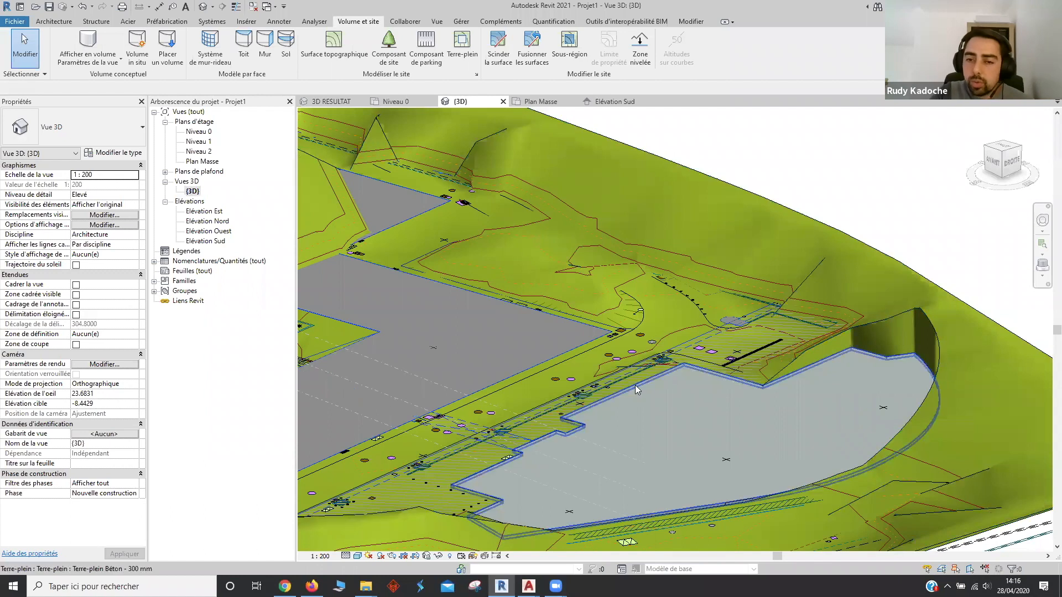
pyautogui.click(674, 386)
pyautogui.scroll(-3, 691, 373)
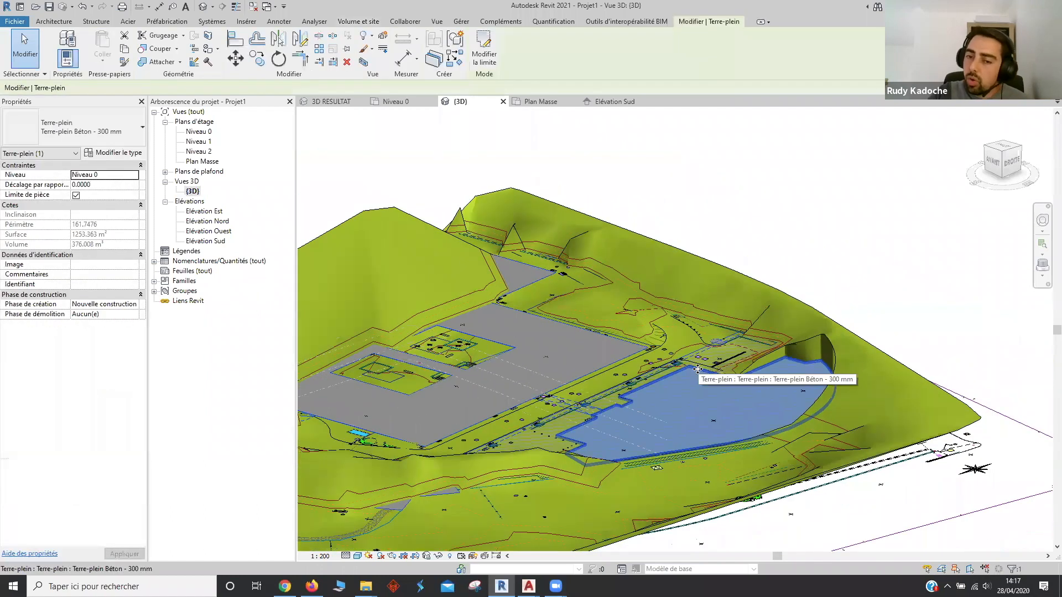
pyautogui.keyDown('shift'); pyautogui.moveTo(697, 369); pyautogui.dragTo(868, 378, button='middle'); pyautogui.keyUp('shift')
pyautogui.click(929, 339)
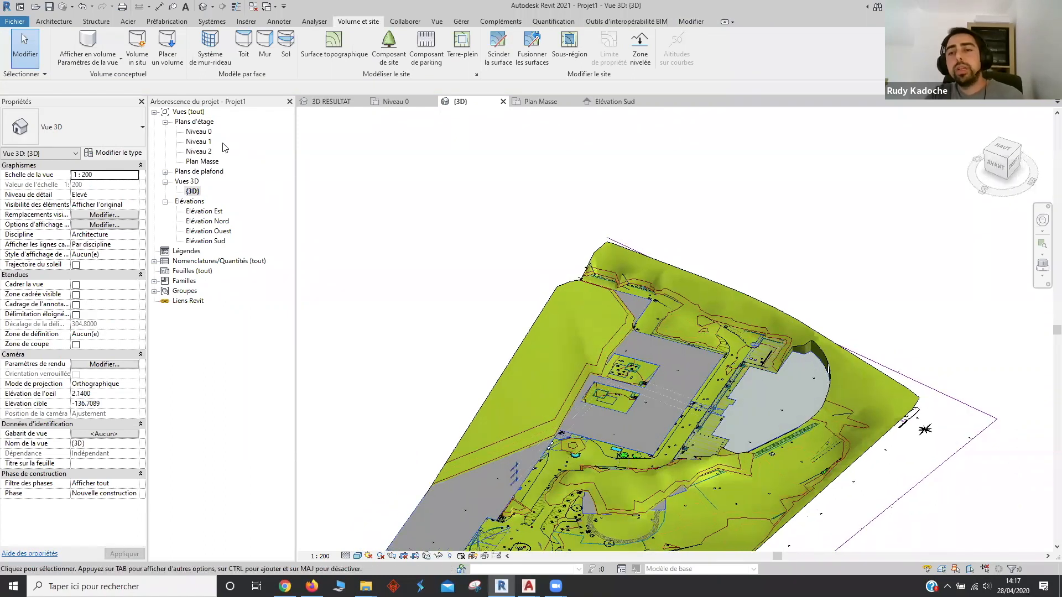
pyautogui.doubleClick(198, 132)
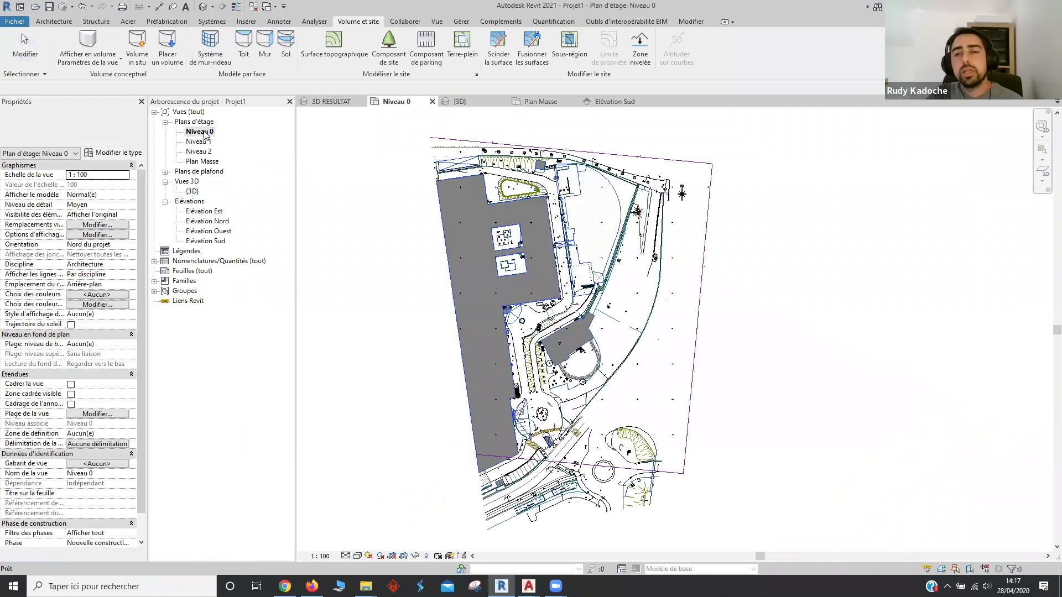
pyautogui.scroll(5, 565, 356)
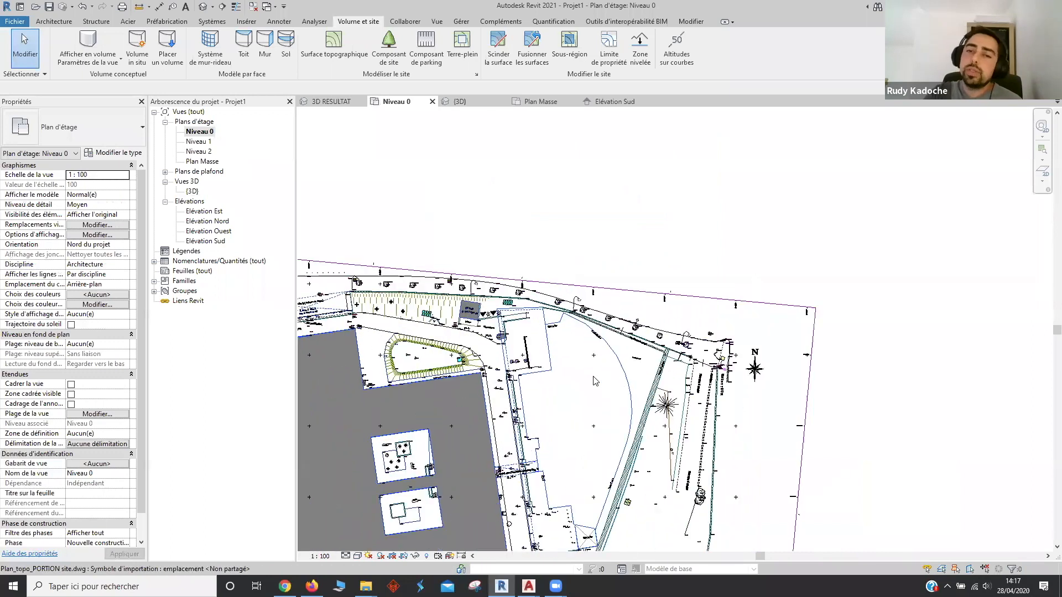
pyautogui.moveTo(589, 316); pyautogui.dragTo(569, 218, button='middle')
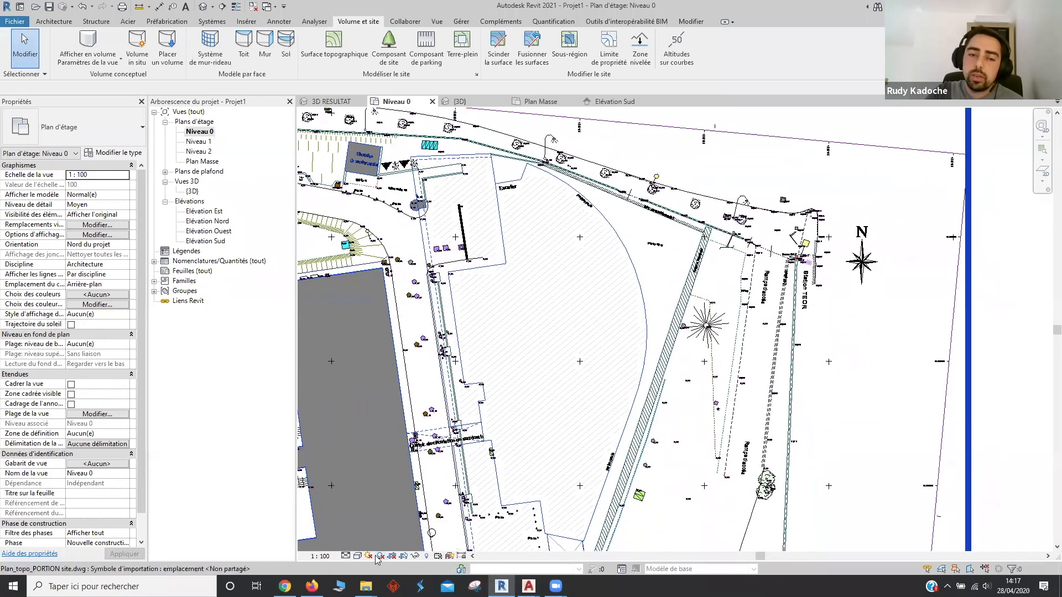
pyautogui.click(357, 555)
# Open the Plan Masse view and set its visual style to Couleurs uniformes
pyautogui.doubleClick(203, 161)
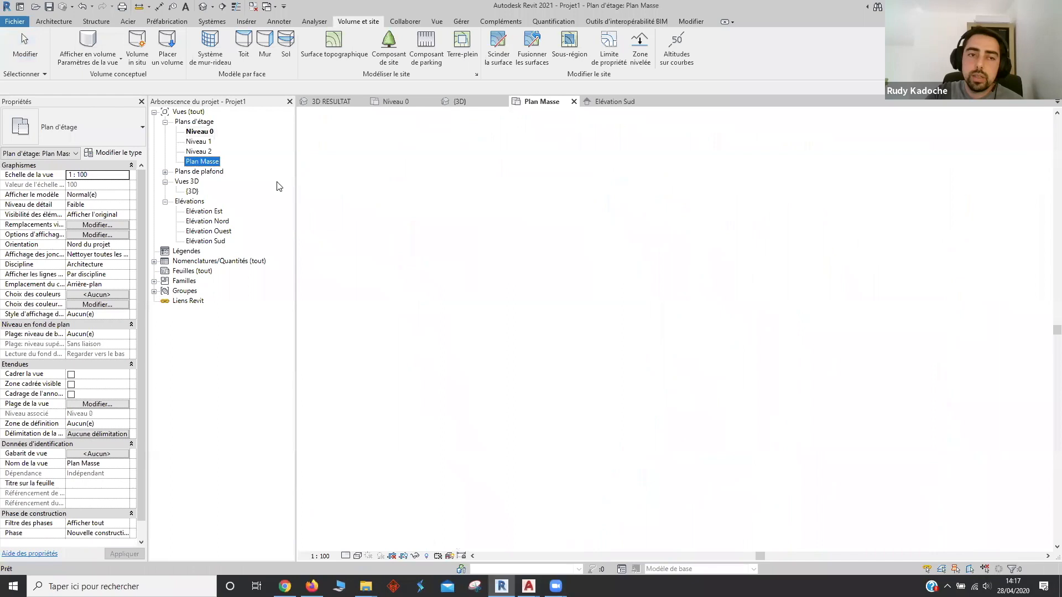
pyautogui.click(358, 555)
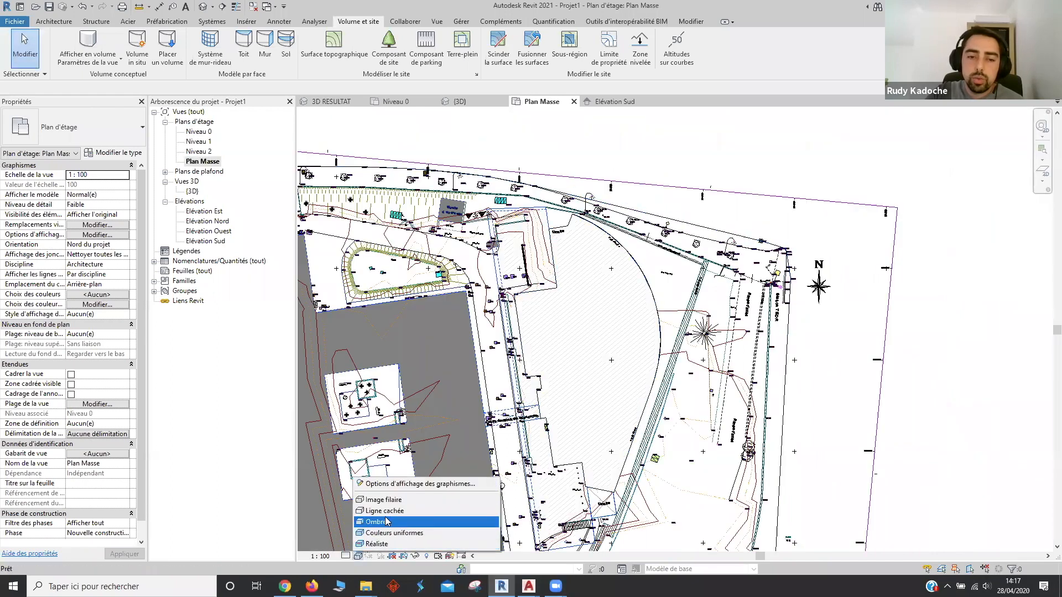
pyautogui.click(388, 533)
pyautogui.moveTo(736, 338); pyautogui.dragTo(705, 347, button='middle')
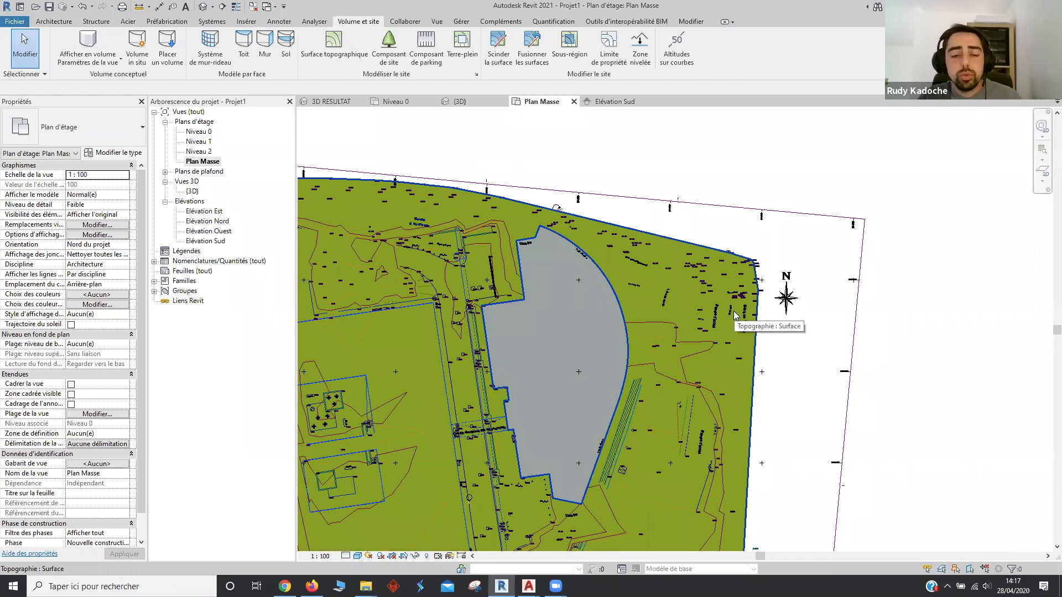
# Make the Origine interne subcategory of Site visible in the Plan Masse view's visibility/graphics overrides
pyautogui.press('v')
pyautogui.press('v')
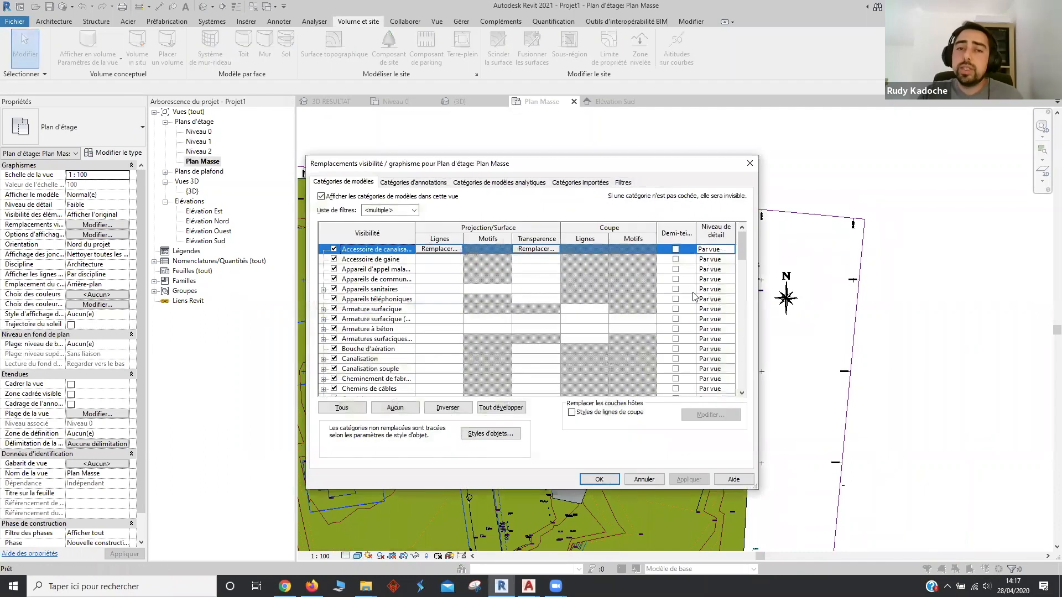
pyautogui.scroll(-2, 747, 290)
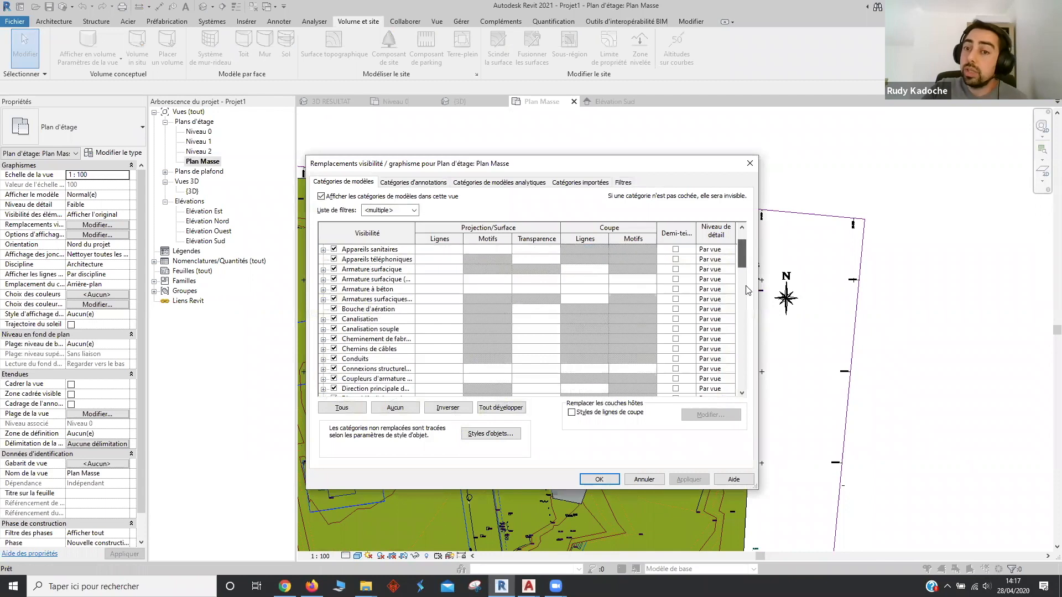
pyautogui.moveTo(741, 254); pyautogui.dragTo(742, 365)
pyautogui.click(324, 289)
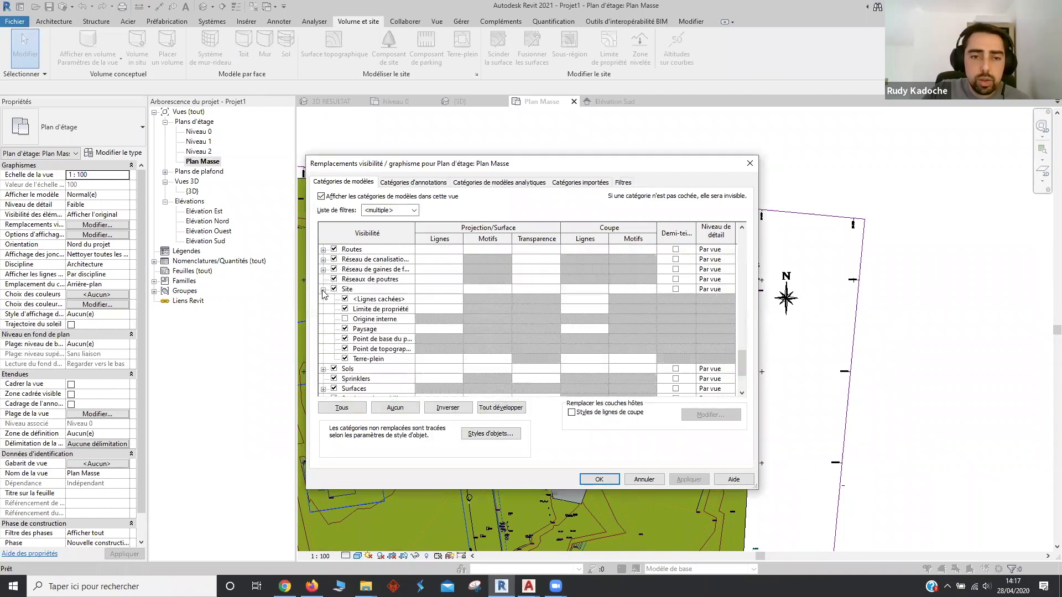
pyautogui.click(345, 320)
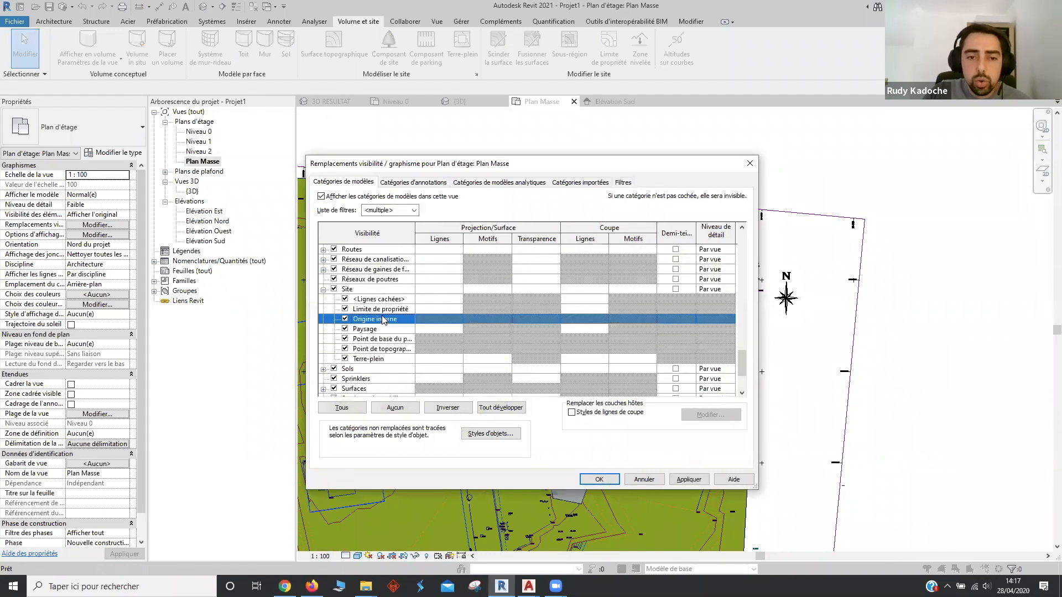
pyautogui.click(599, 479)
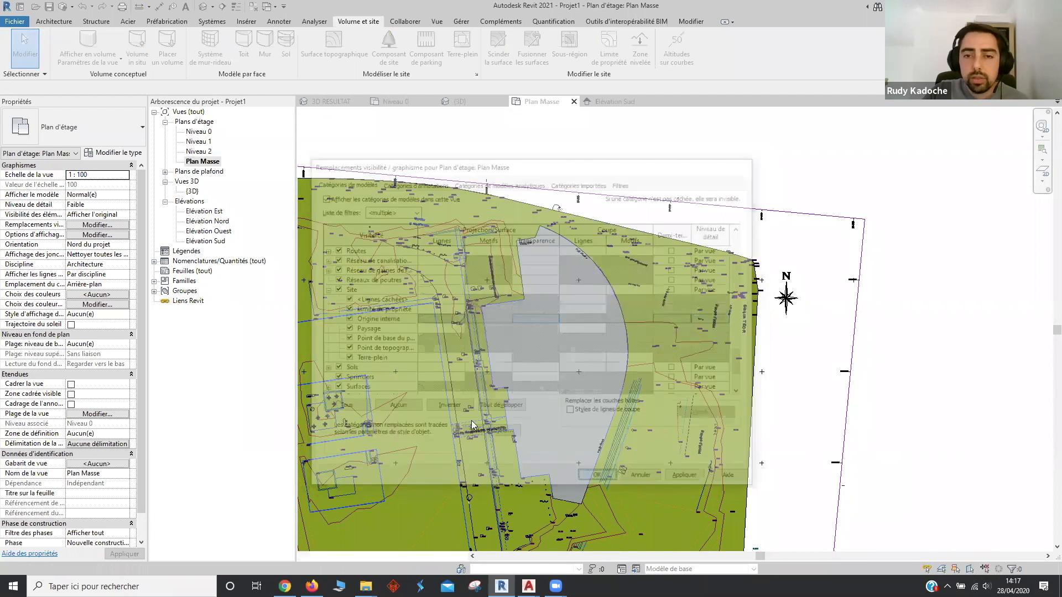
# Set the view depth level in the Plan Masse view range to Sans limite
pyautogui.click(98, 414)
pyautogui.click(677, 315)
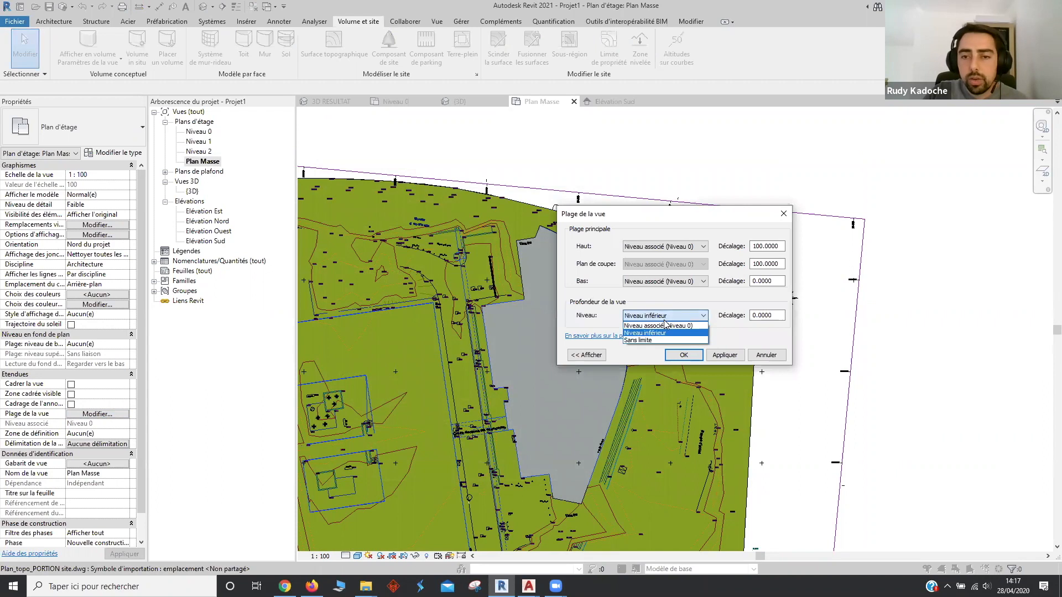
pyautogui.click(656, 343)
pyautogui.click(724, 355)
pyautogui.click(683, 355)
# Move the project base point and the survey point away from the internal origin so the three site markers are separated
pyautogui.scroll(-2, 684, 360)
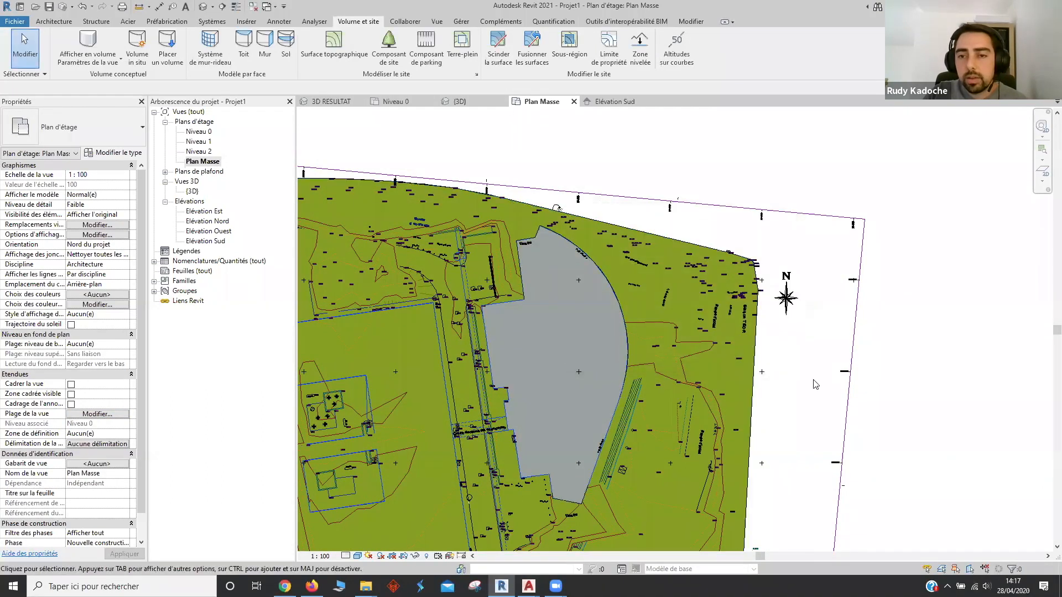
pyautogui.moveTo(626, 334); pyautogui.dragTo(563, 375, button='middle')
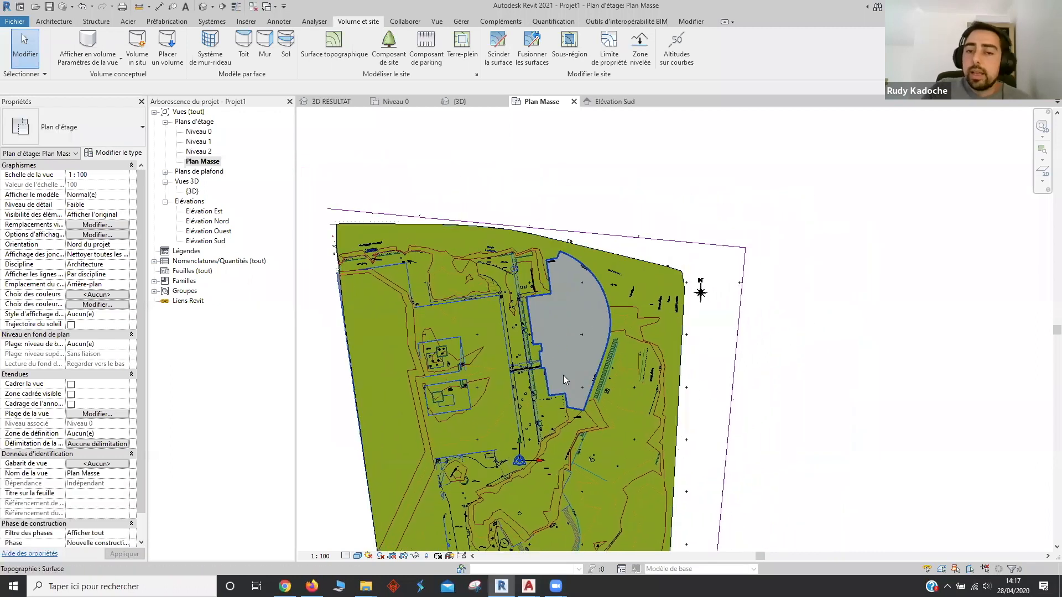
pyautogui.click(520, 461)
pyautogui.scroll(4, 544, 469)
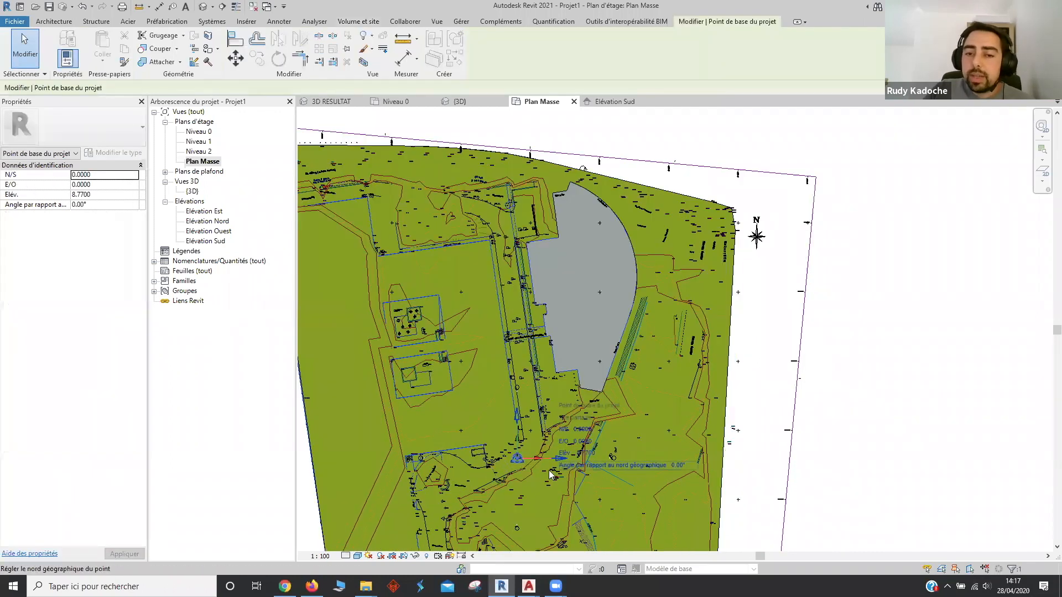
pyautogui.scroll(4, 481, 451)
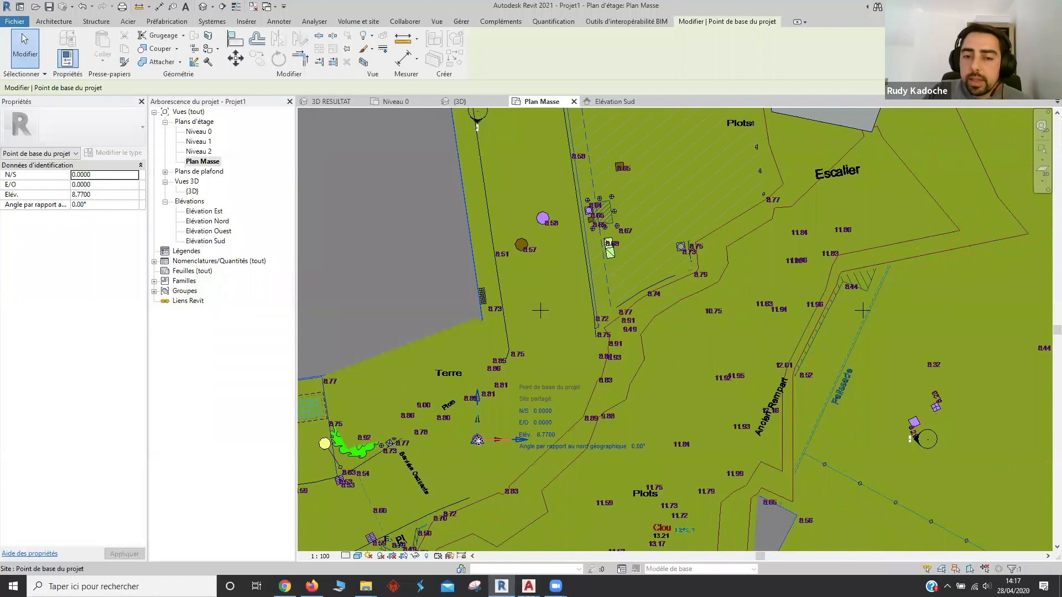
pyautogui.scroll(-1, 554, 436)
pyautogui.moveTo(487, 439); pyautogui.dragTo(503, 413)
pyautogui.click(488, 440)
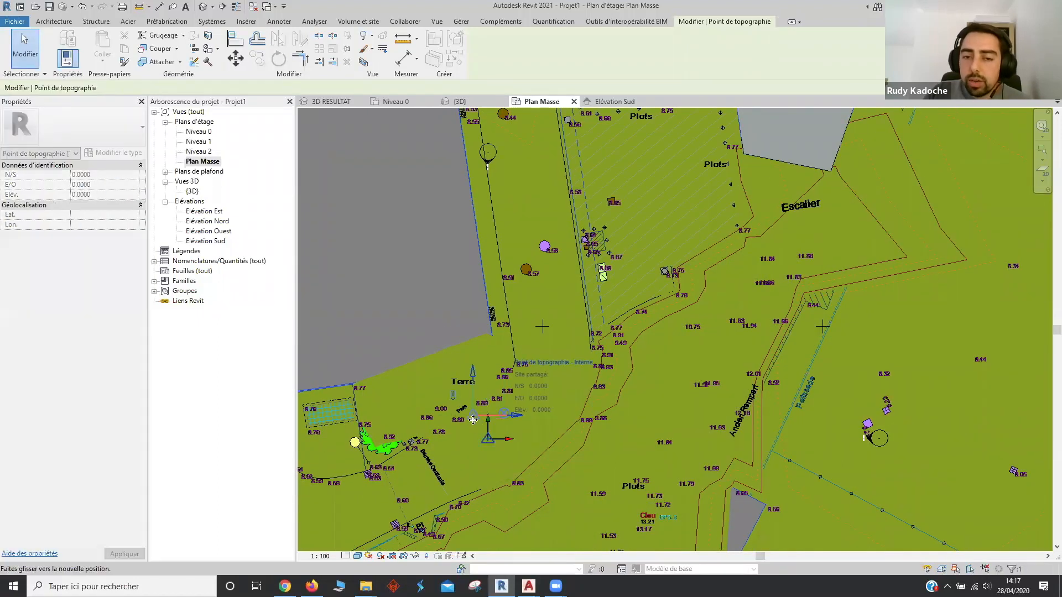
pyautogui.scroll(2, 500, 437)
pyautogui.scroll(4, 500, 437)
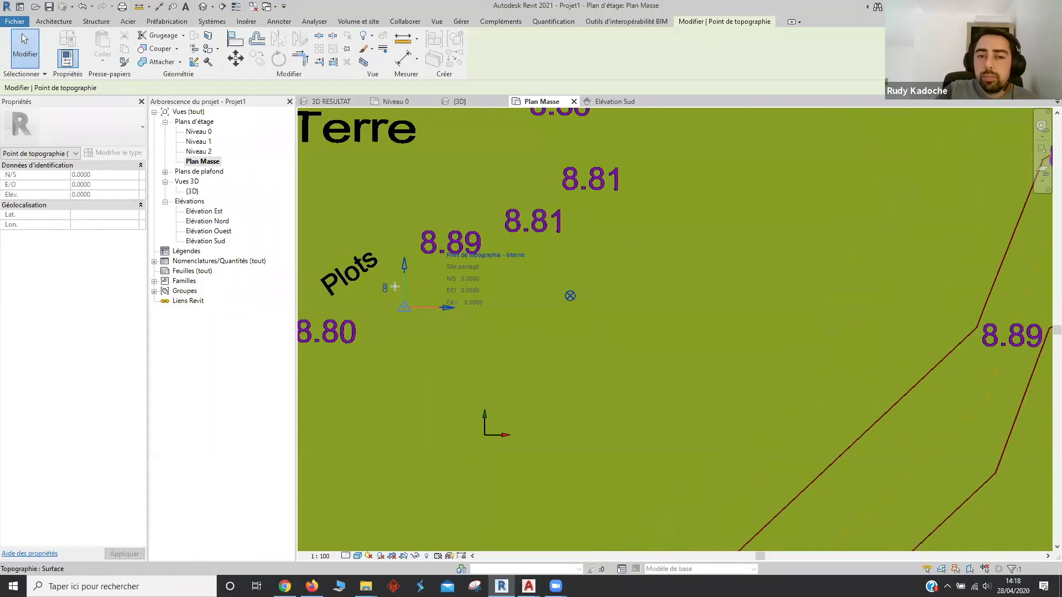
pyautogui.moveTo(447, 369); pyautogui.dragTo(557, 461)
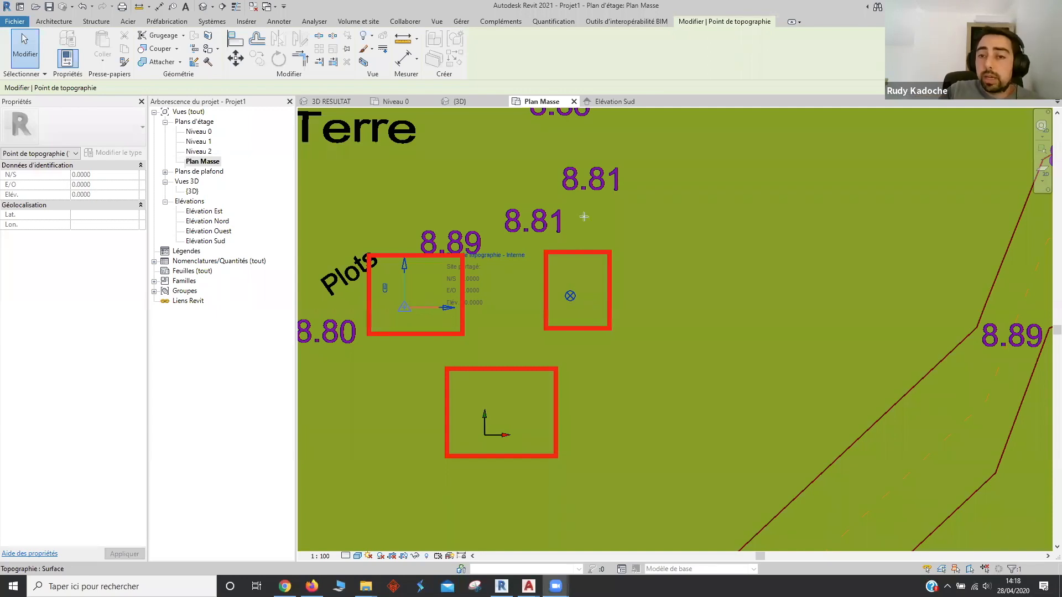
pyautogui.moveTo(468, 184); pyautogui.dragTo(439, 258)
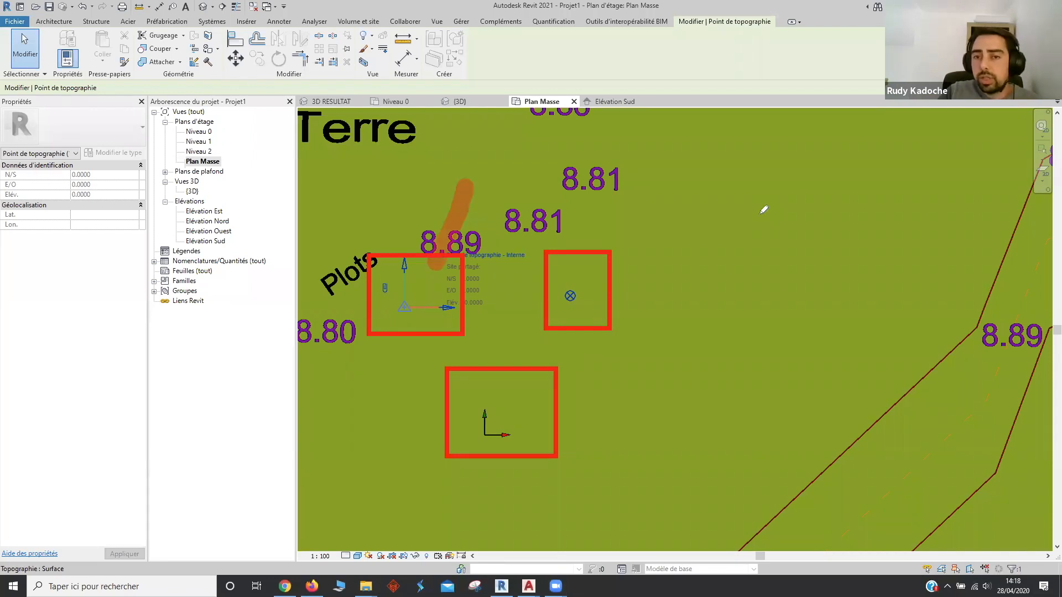
pyautogui.moveTo(457, 215); pyautogui.dragTo(461, 199)
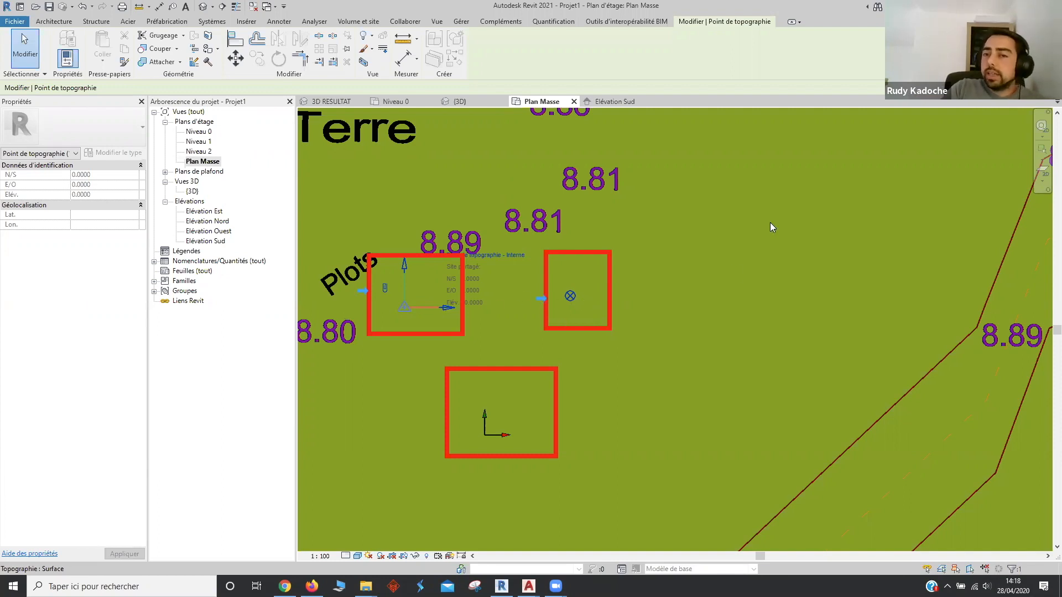
pyautogui.click(363, 291)
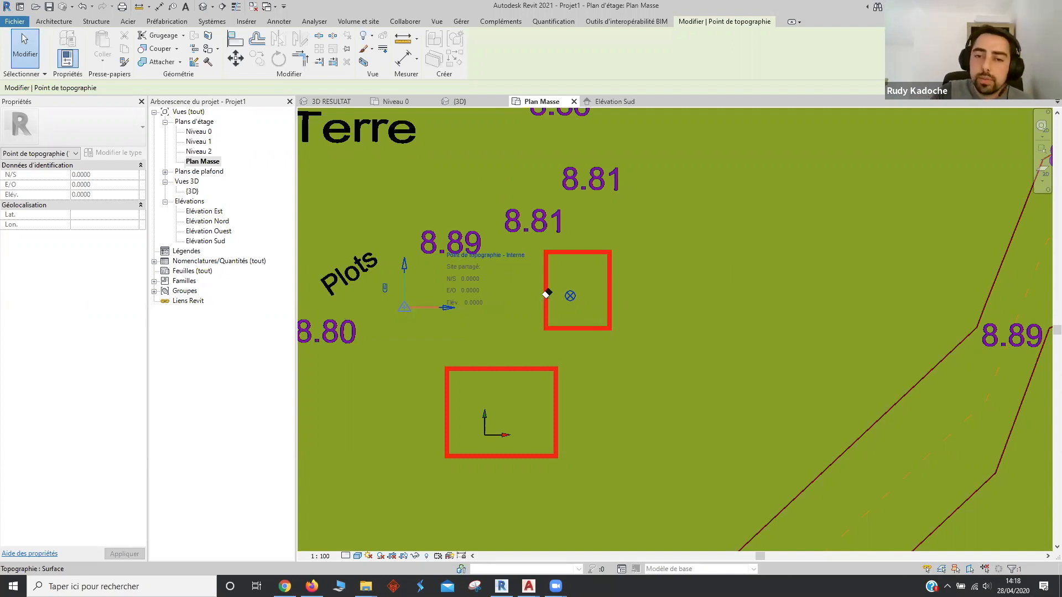
pyautogui.click(545, 295)
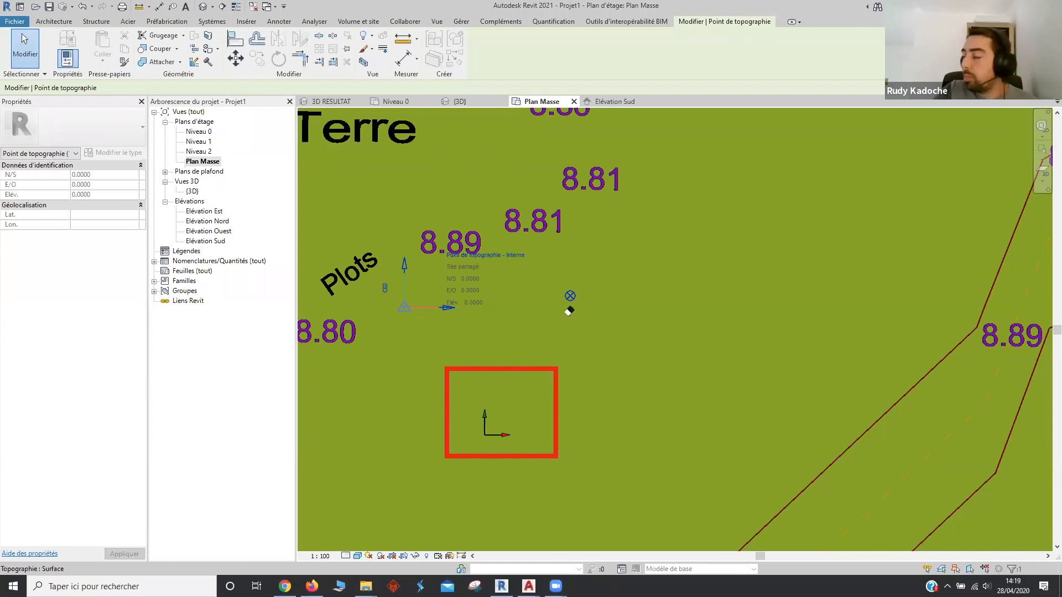
pyautogui.click(533, 368)
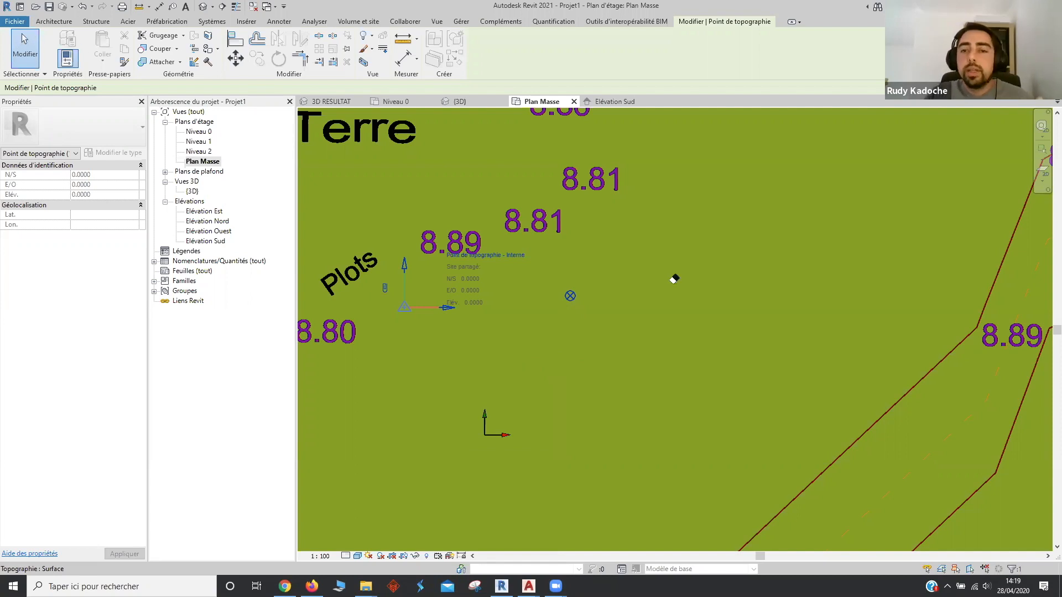
# Undo the moves of the project base point and the survey point
pyautogui.scroll(-8, 664, 338)
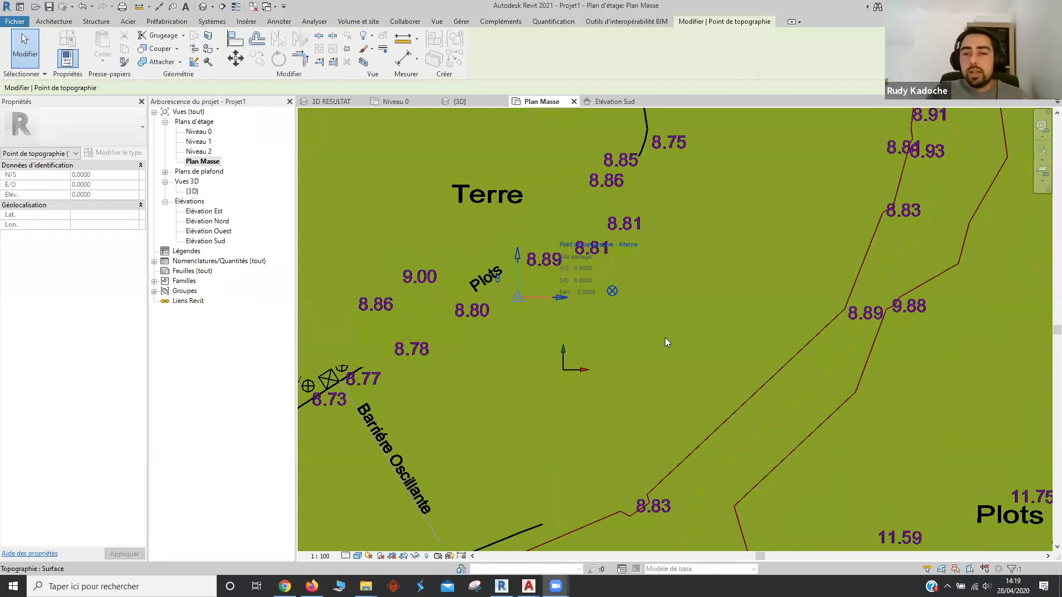
pyautogui.scroll(-3, 607, 467)
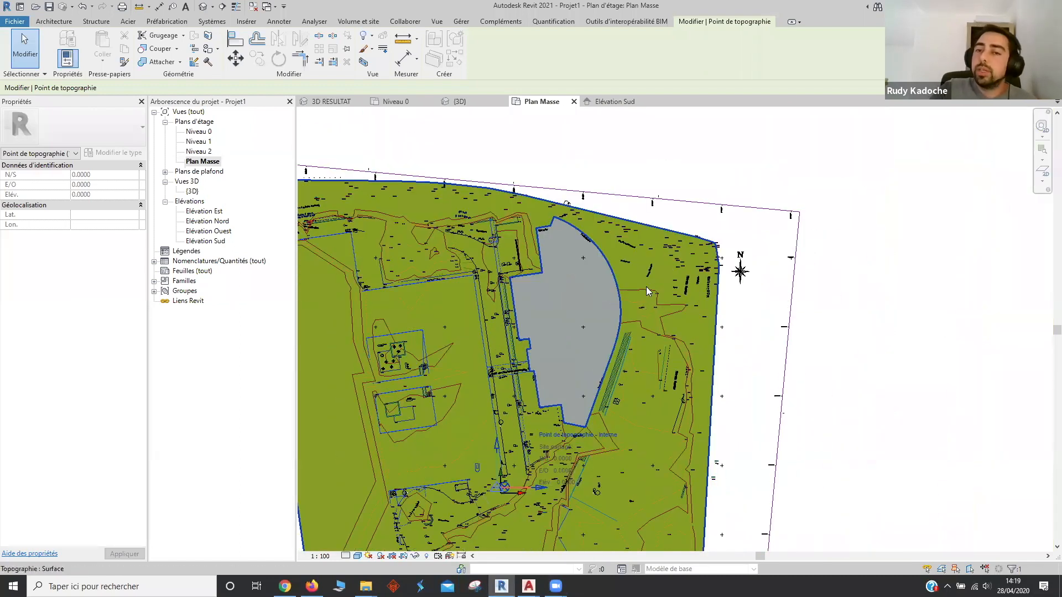
pyautogui.click(83, 8)
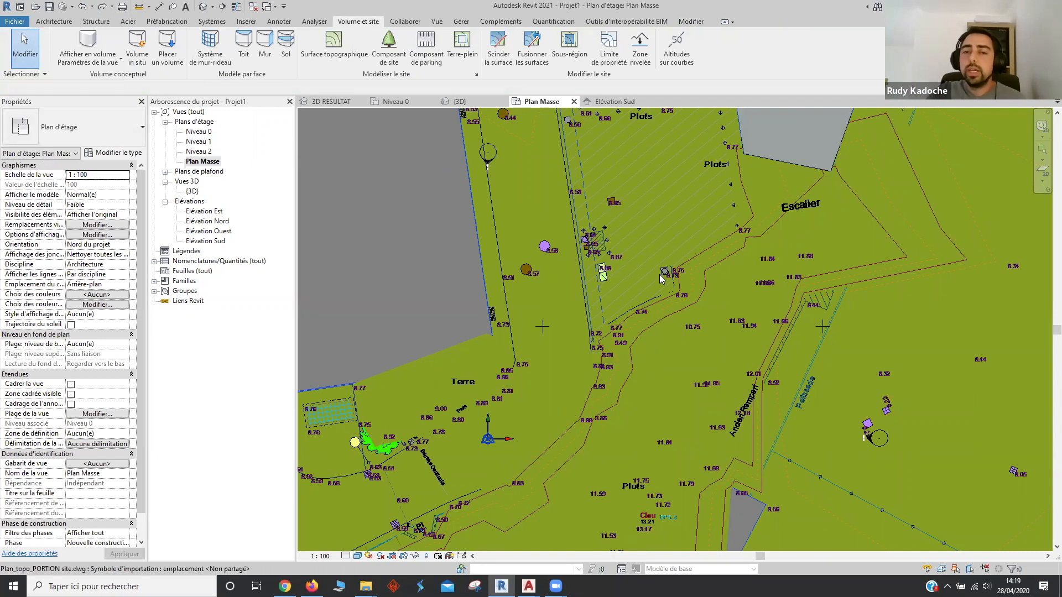
# Rotate project north with the Aligner la ligne ou le plan sélectionné(e) option, using the large grey building pad's long straight western edge
pyautogui.scroll(-2, 631, 339)
pyautogui.moveTo(631, 339); pyautogui.dragTo(514, 487, button='middle')
pyautogui.moveTo(535, 135); pyautogui.dragTo(514, 239, button='middle')
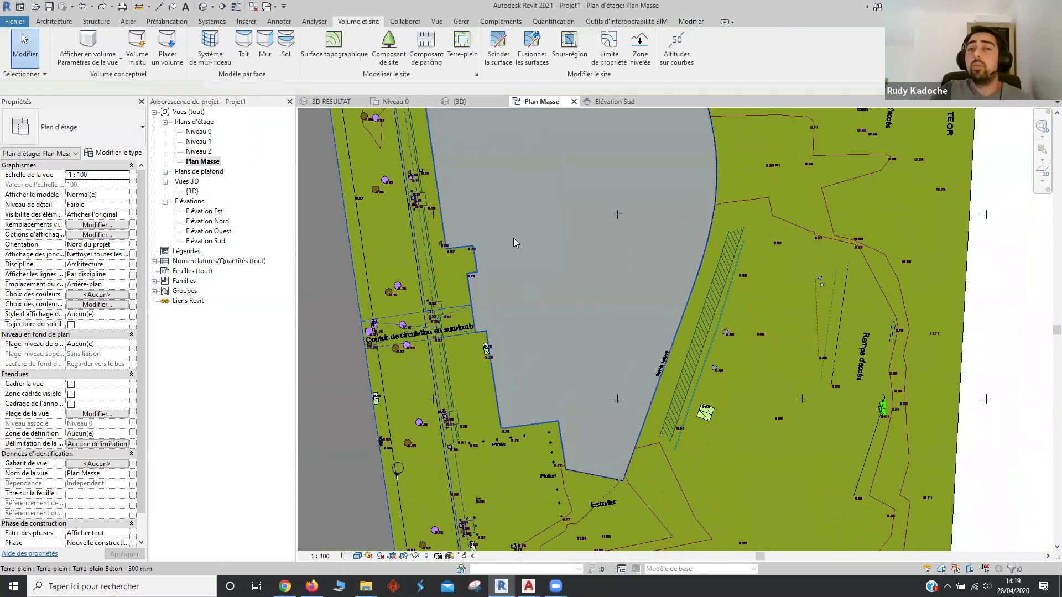
pyautogui.click(462, 23)
pyautogui.click(488, 63)
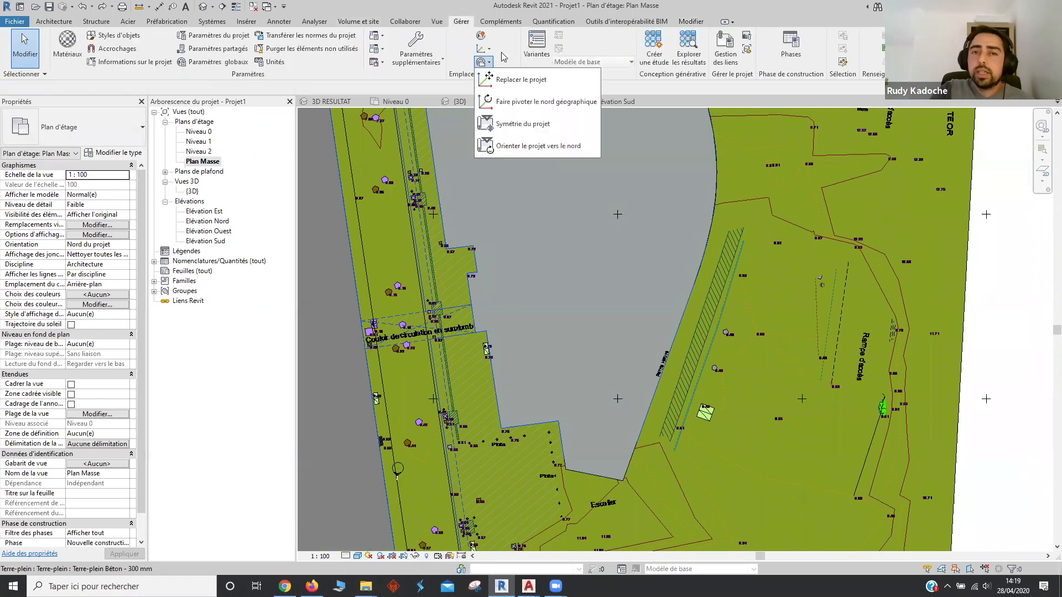
pyautogui.click(547, 147)
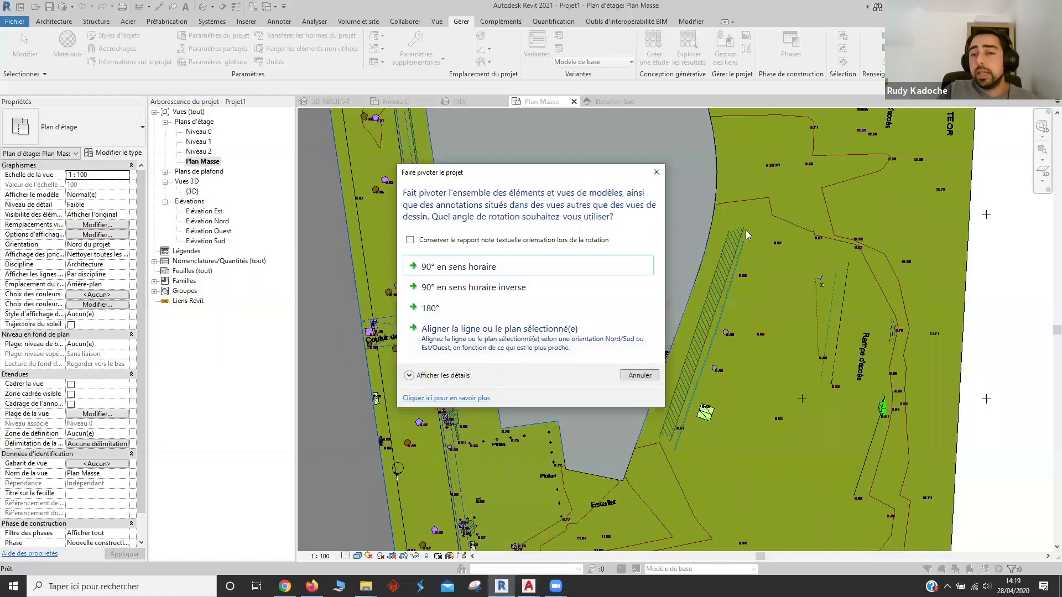
pyautogui.moveTo(397, 317)
pyautogui.mouseDown()
pyautogui.moveTo(682, 377)
pyautogui.moveTo(671, 365)
pyautogui.mouseUp()
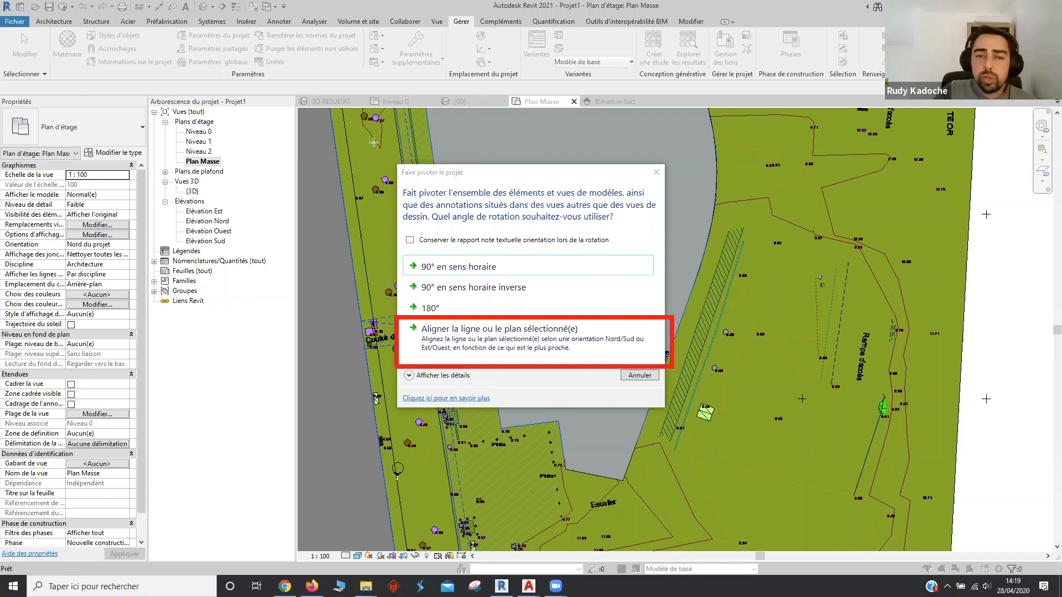
pyautogui.moveTo(397, 251)
pyautogui.mouseDown()
pyautogui.moveTo(468, 317)
pyautogui.moveTo(549, 318)
pyautogui.mouseUp()
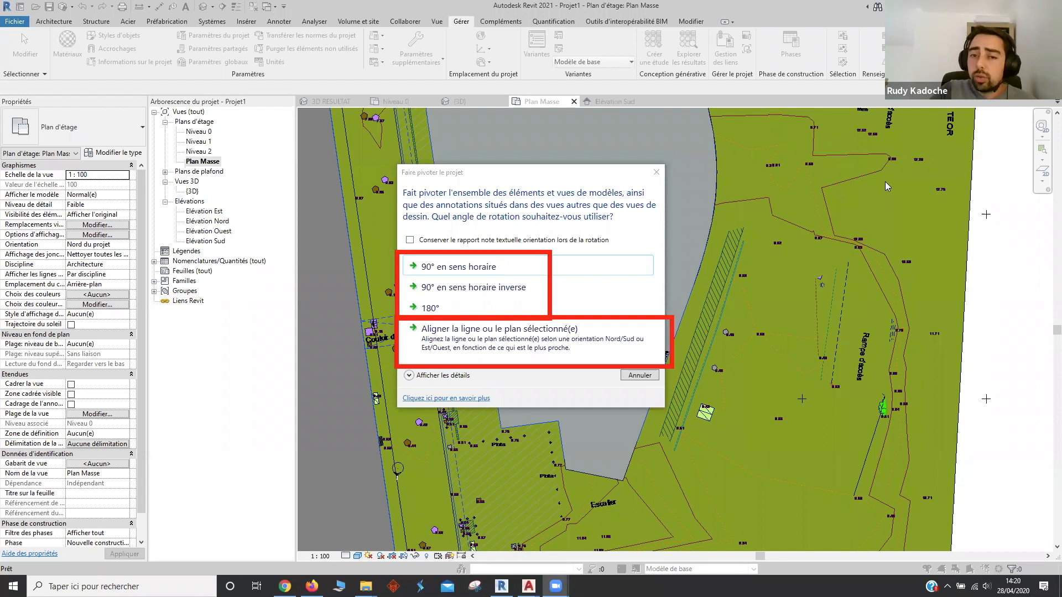
pyautogui.press('Escape')
pyautogui.click(499, 330)
pyautogui.click(440, 177)
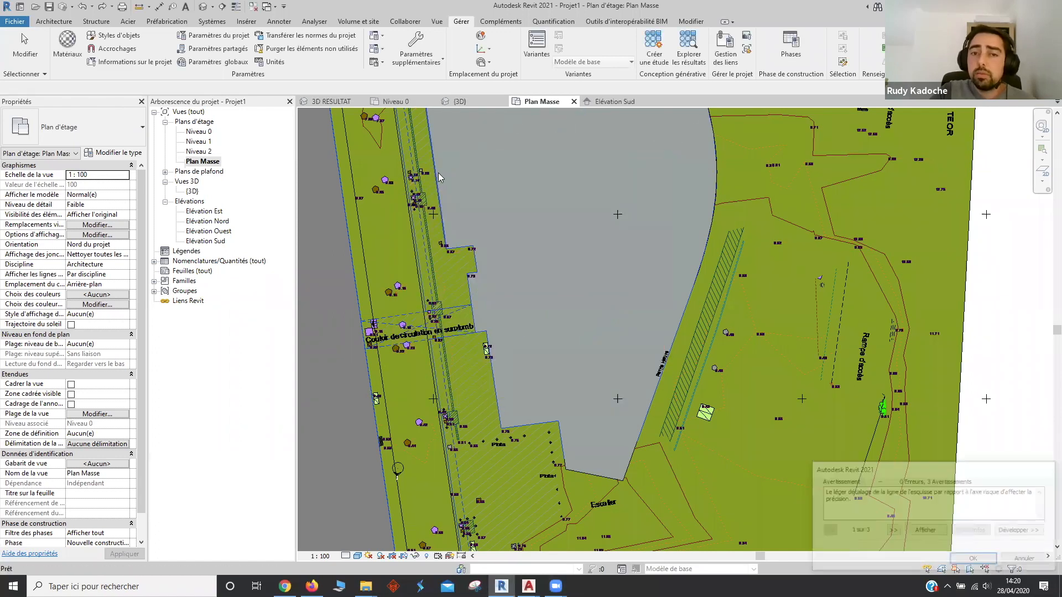
pyautogui.click(973, 558)
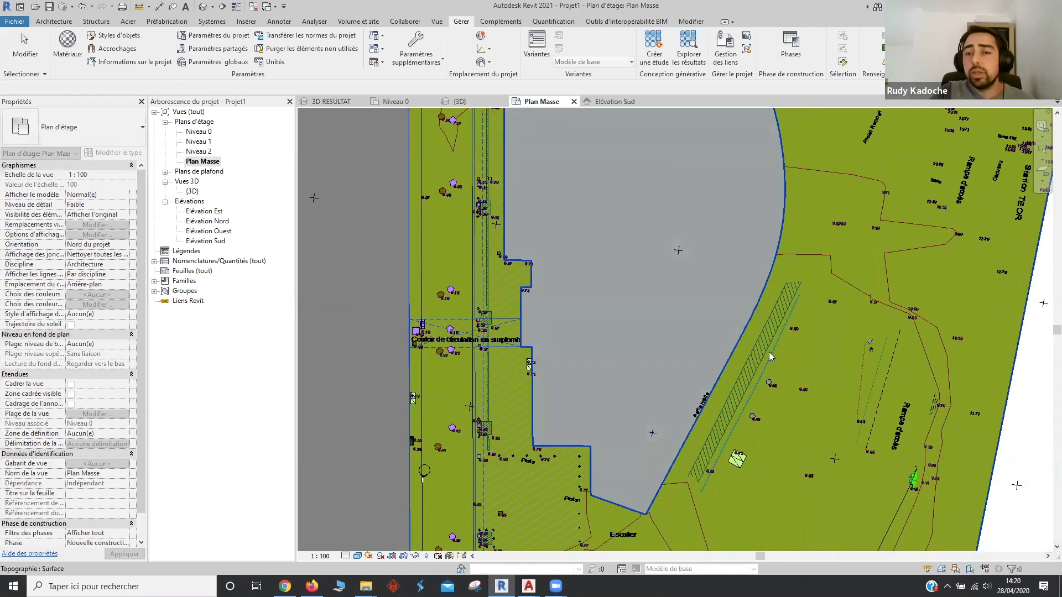
# Switch the Plan Masse orientation to Nord géographique and back to Nord du projet to compare the two alignments
pyautogui.scroll(-5, 771, 356)
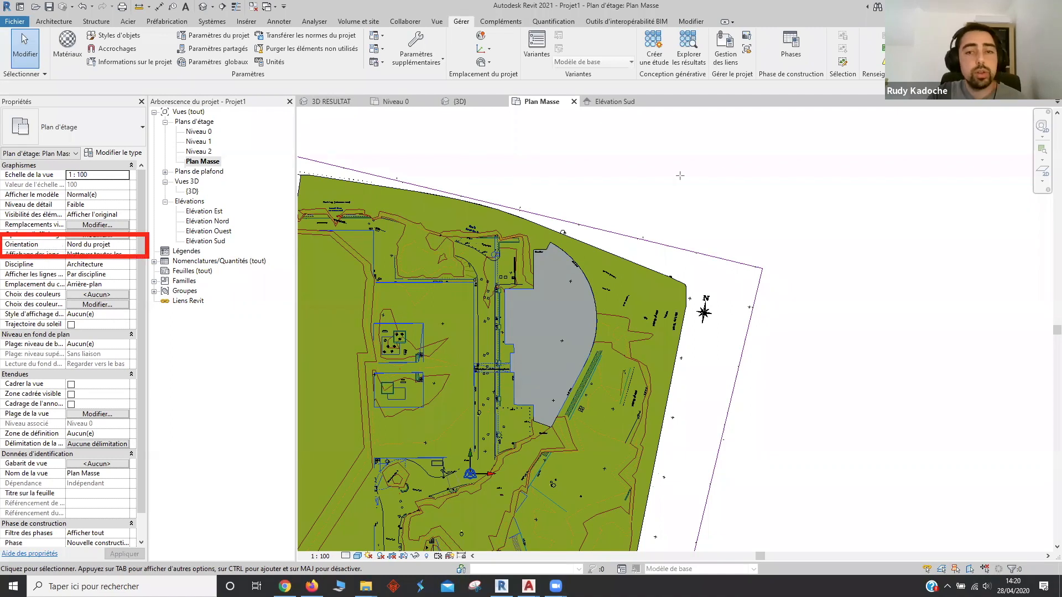
pyautogui.click(91, 245)
pyautogui.click(125, 244)
pyautogui.click(114, 264)
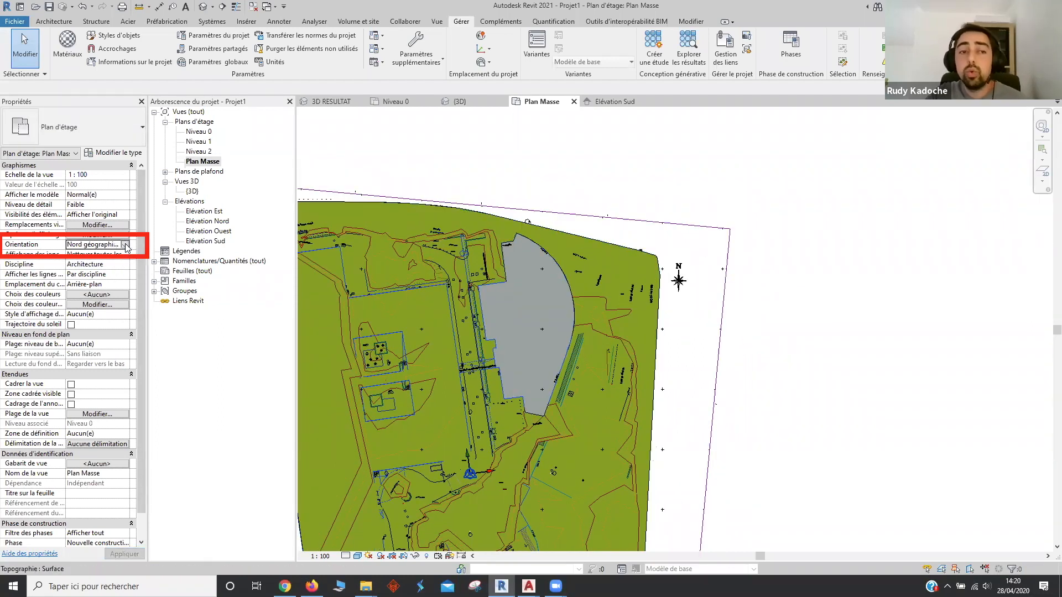
pyautogui.click(127, 245)
pyautogui.click(94, 255)
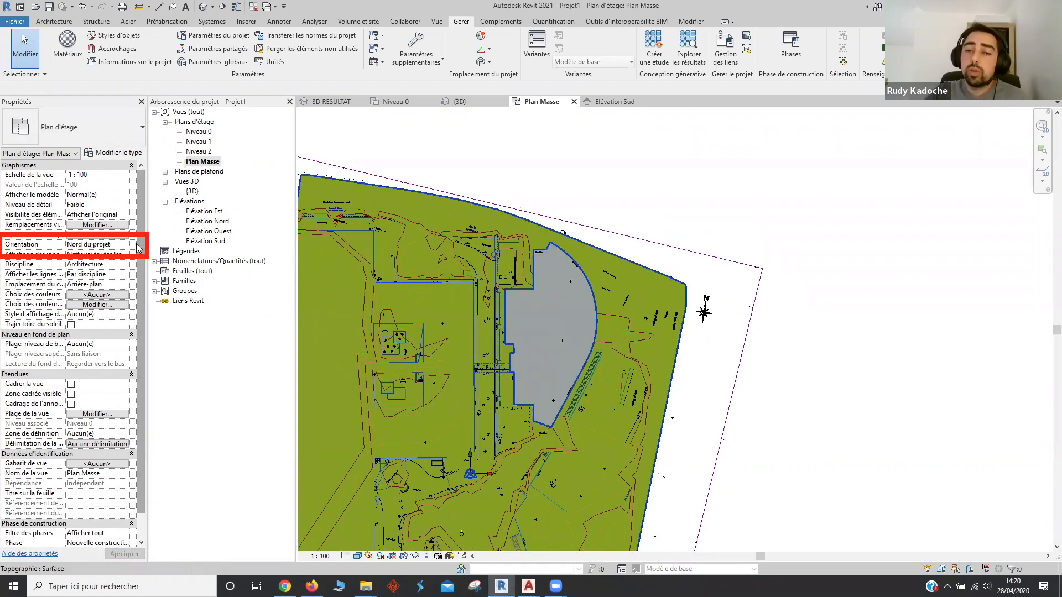
pyautogui.click(120, 245)
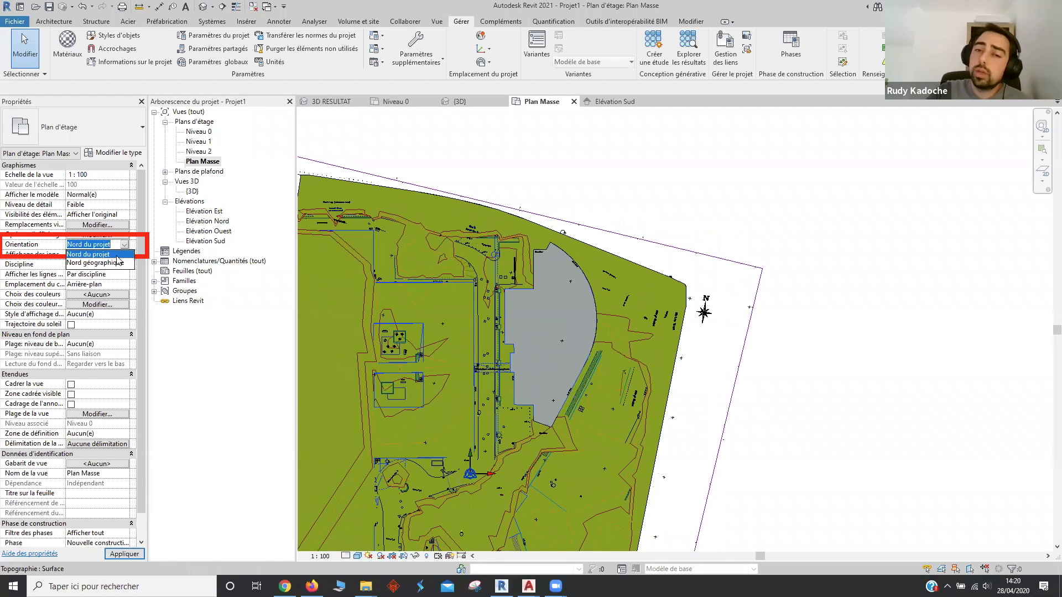
pyautogui.click(117, 256)
# Move the project base point to the grey building pad's north-west corner beside the Escalier label
pyautogui.scroll(-3, 747, 326)
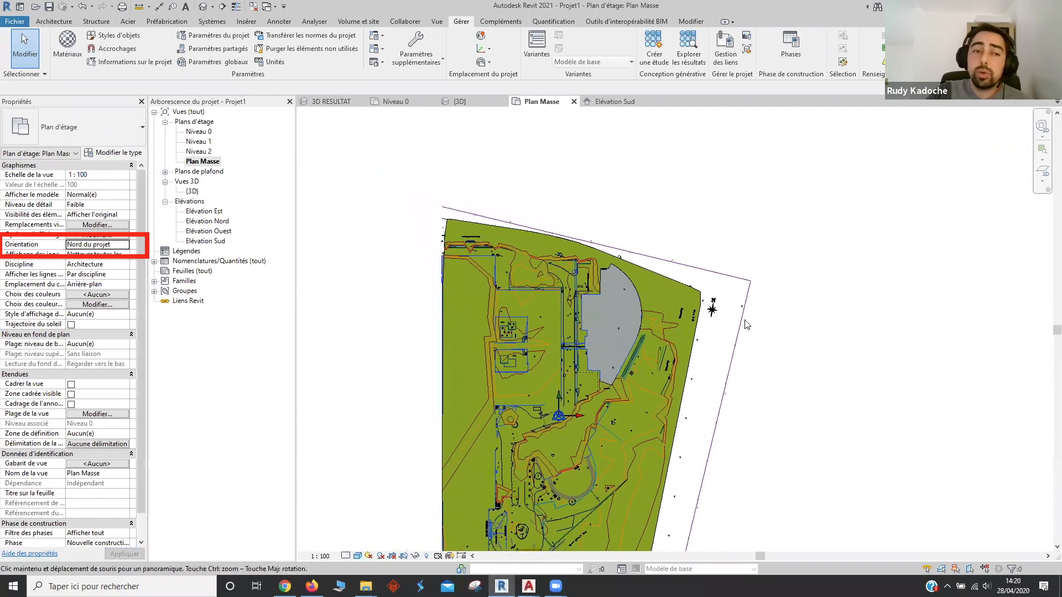
pyautogui.scroll(3, 592, 370)
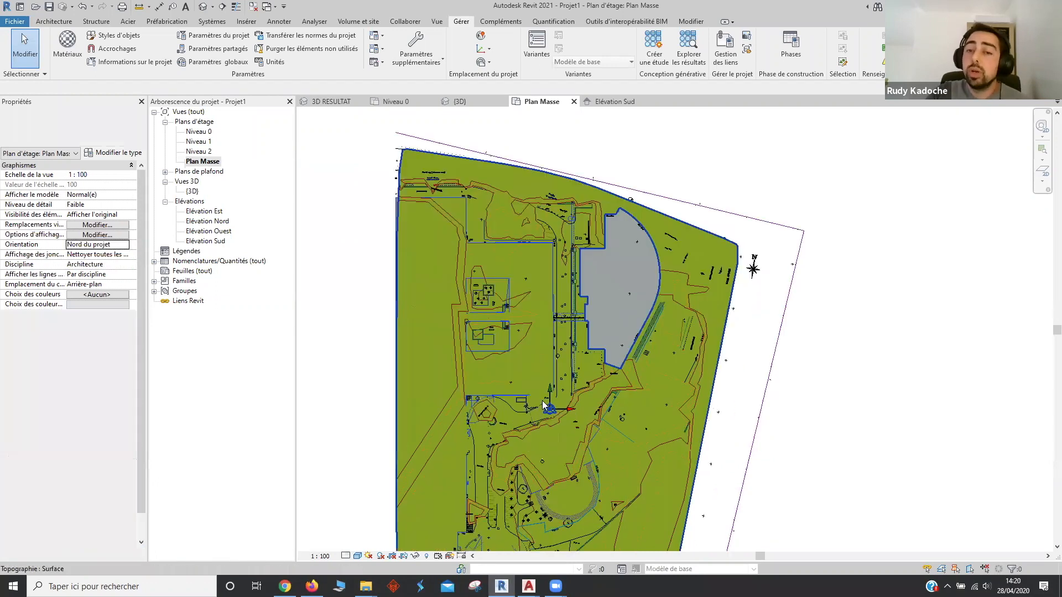
pyautogui.moveTo(590, 374); pyautogui.dragTo(536, 397, button='middle')
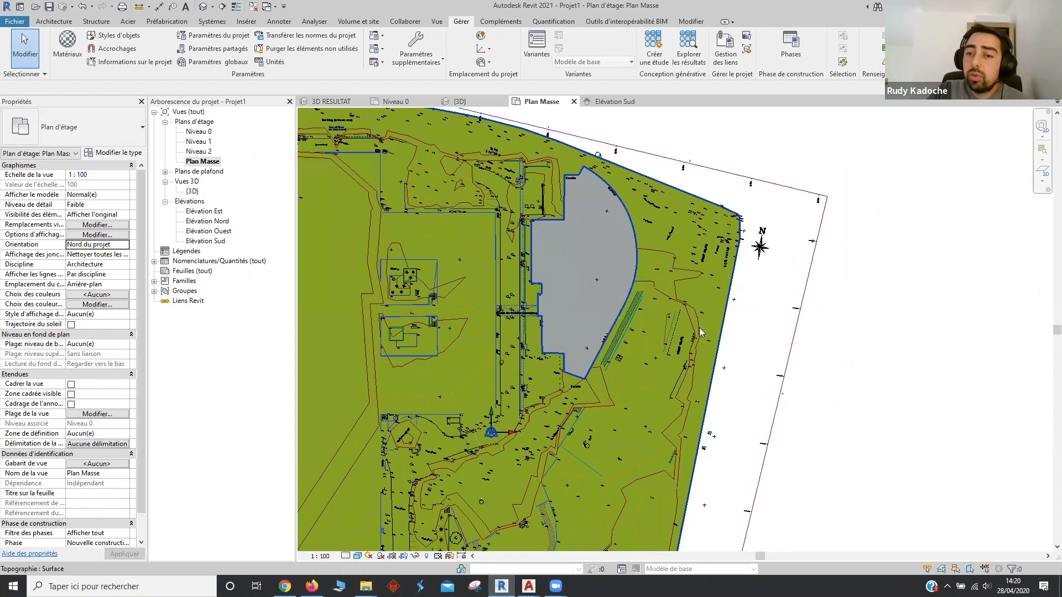
pyautogui.click(492, 433)
pyautogui.moveTo(565, 190); pyautogui.dragTo(568, 175)
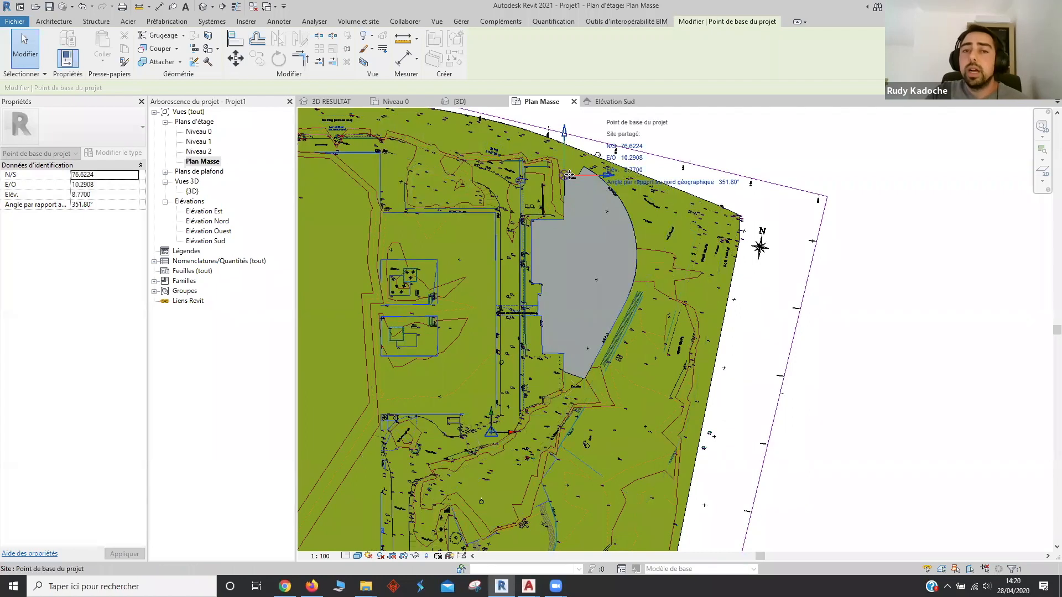
pyautogui.scroll(6, 570, 175)
pyautogui.press('Escape')
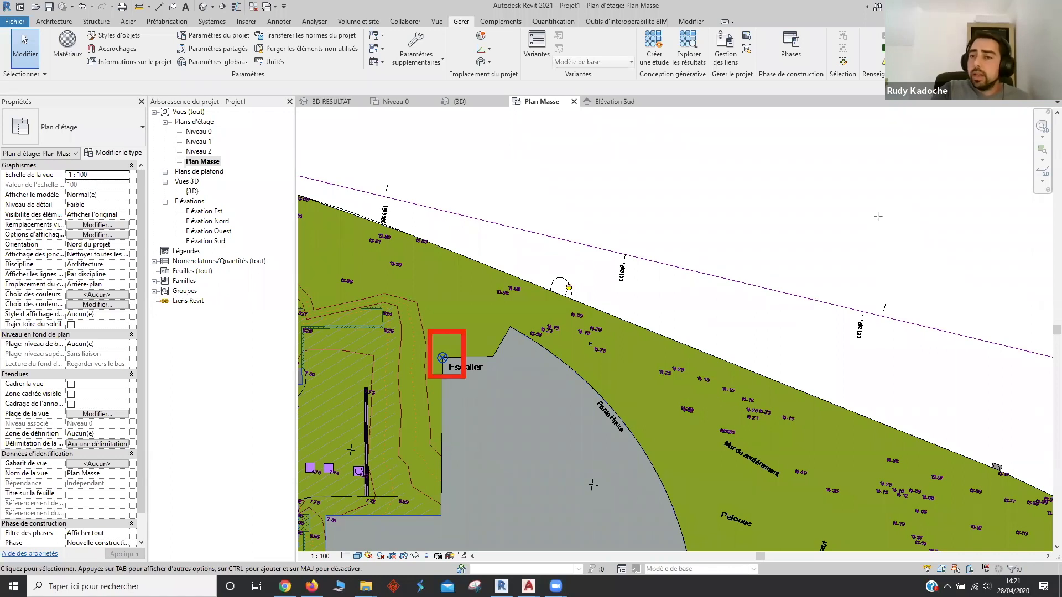
# Move the survey point outside the topography's north-east corner, close to the north arrow
pyautogui.scroll(-5, 619, 426)
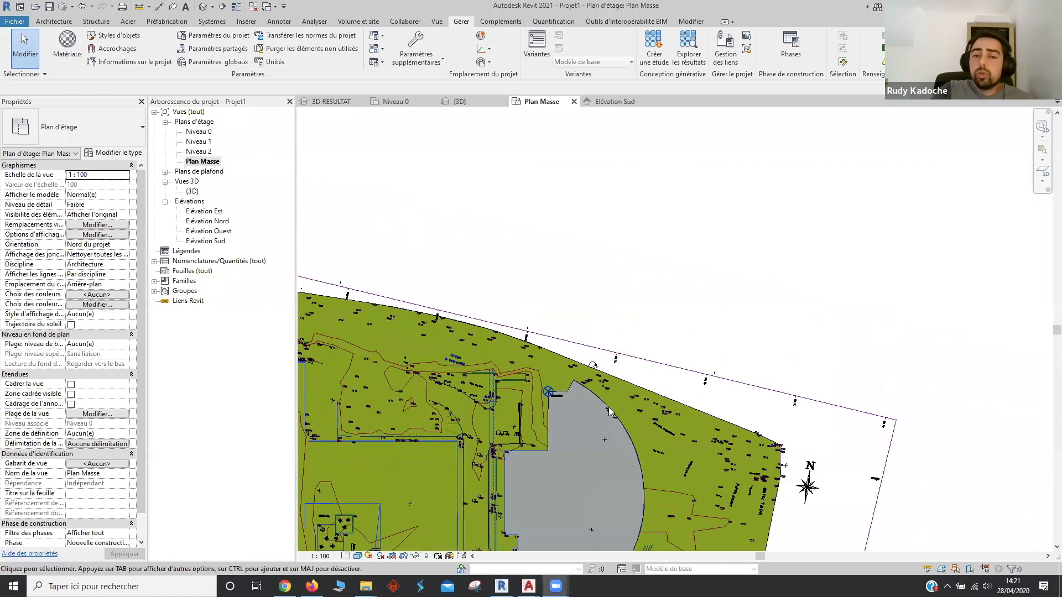
pyautogui.scroll(-1, 561, 241)
pyautogui.moveTo(559, 423); pyautogui.dragTo(492, 267, button='middle')
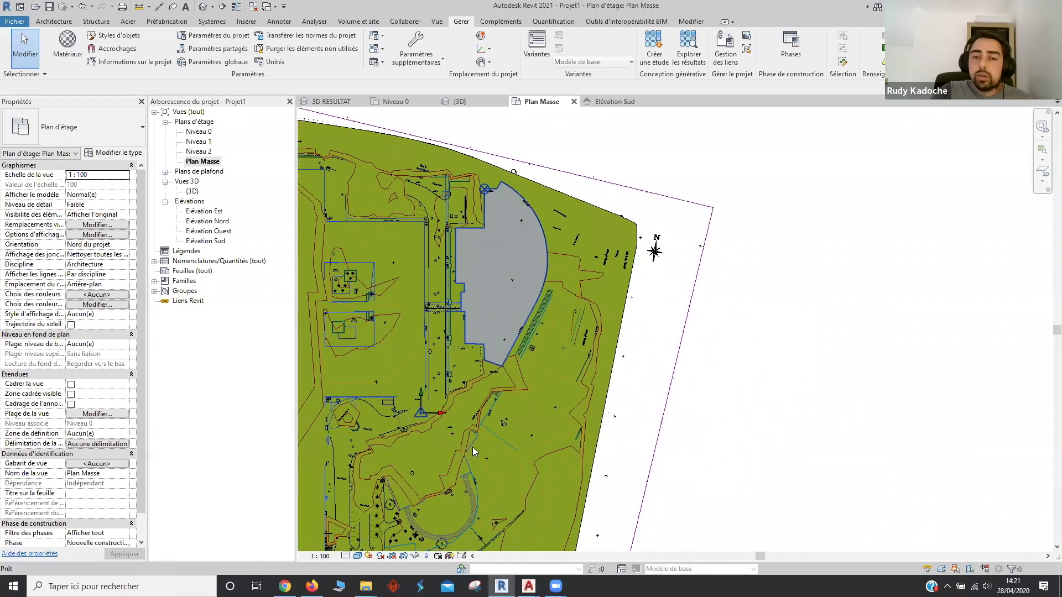
pyautogui.click(429, 416)
pyautogui.moveTo(429, 415); pyautogui.dragTo(410, 457, button='middle')
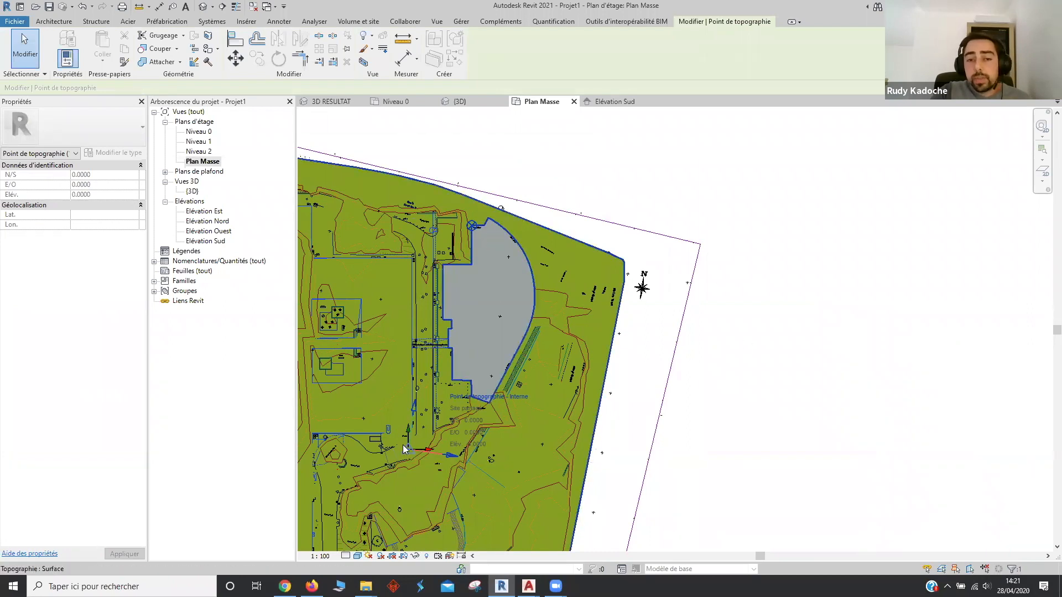
pyautogui.moveTo(407, 447); pyautogui.dragTo(636, 269)
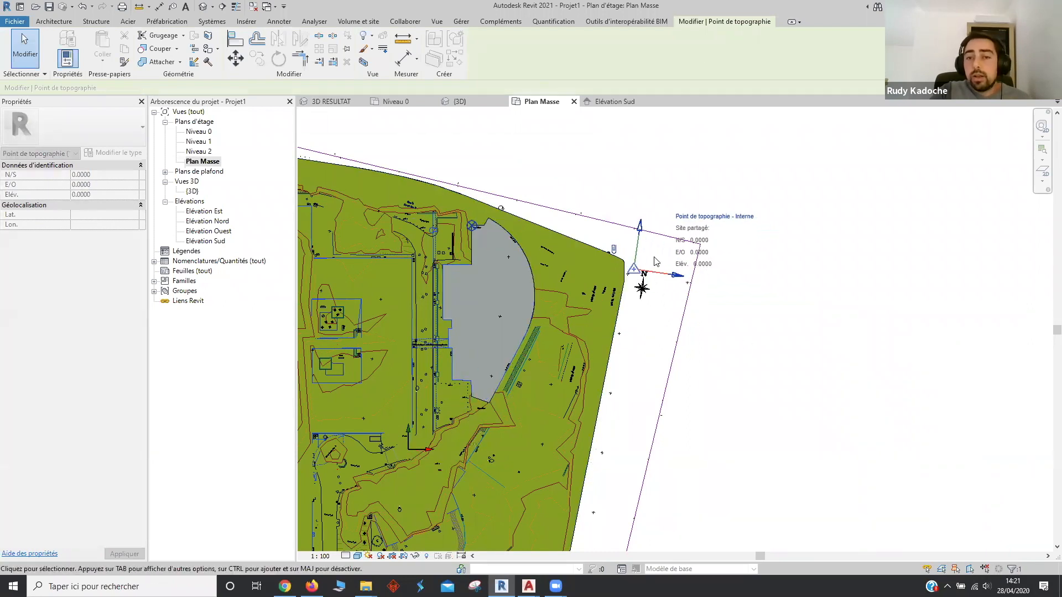
pyautogui.scroll(5, 650, 263)
pyautogui.scroll(3, 650, 262)
pyautogui.moveTo(623, 287); pyautogui.dragTo(533, 360, button='middle')
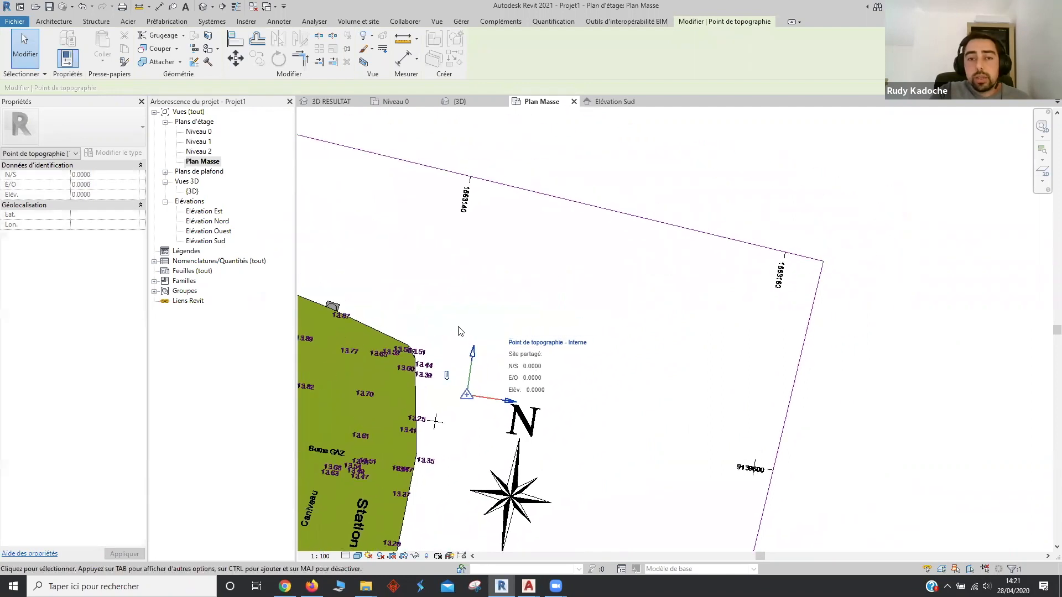
pyautogui.click(460, 330)
# Set the Plan Masse view's orientation to Nord géographique
pyautogui.click(126, 244)
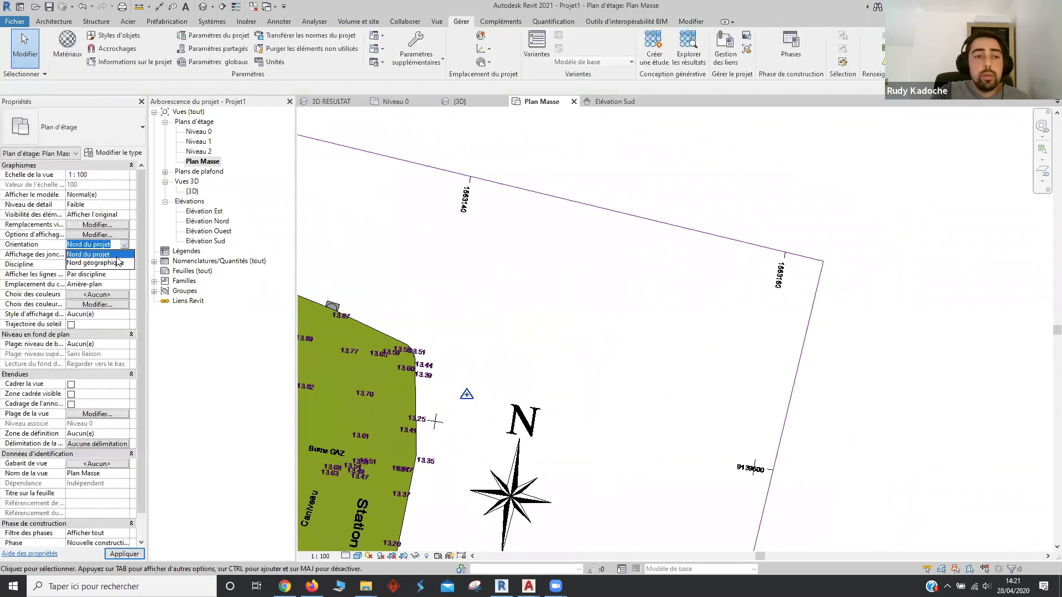
pyautogui.click(117, 264)
pyautogui.moveTo(439, 367); pyautogui.dragTo(564, 581, button='middle')
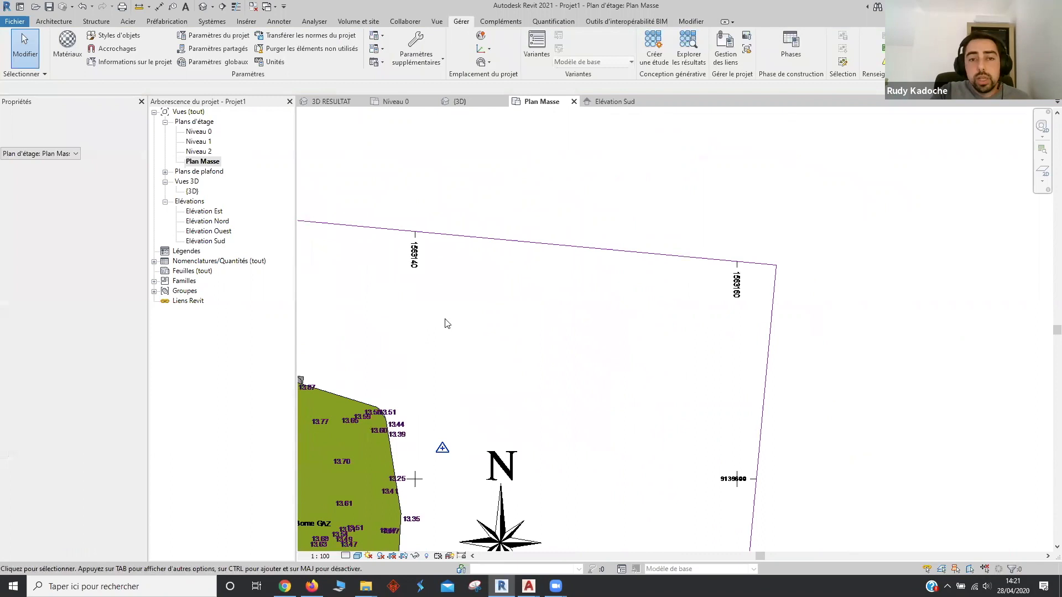
pyautogui.scroll(1, 446, 323)
pyautogui.scroll(1, 487, 318)
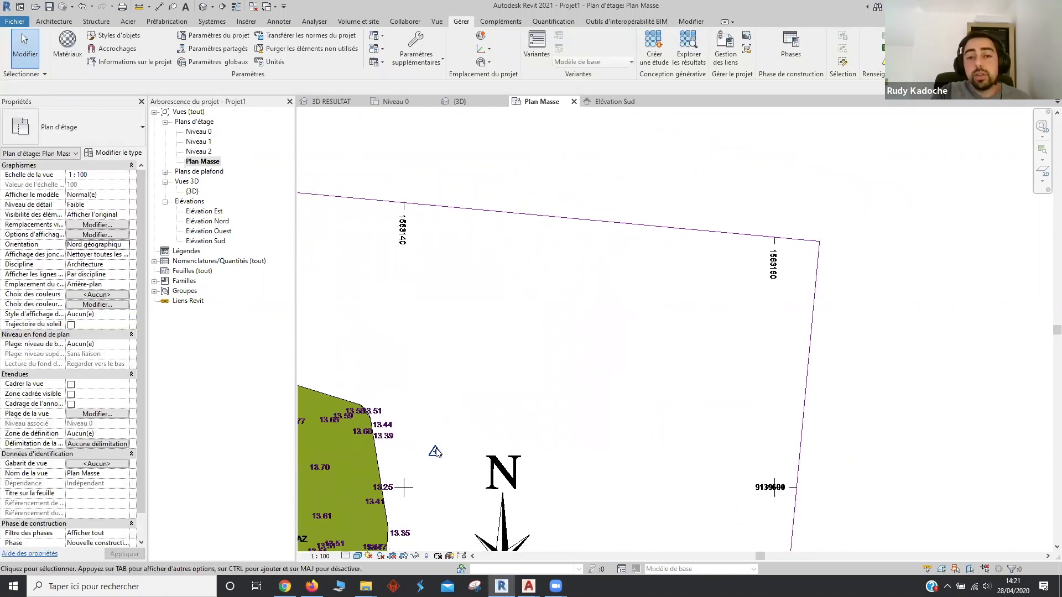
# Move the survey point onto the grid cross at E 1563140, N 9139600 in the Plan Masse view
pyautogui.scroll(1, 443, 442)
pyautogui.moveTo(452, 440); pyautogui.dragTo(515, 394, button='middle')
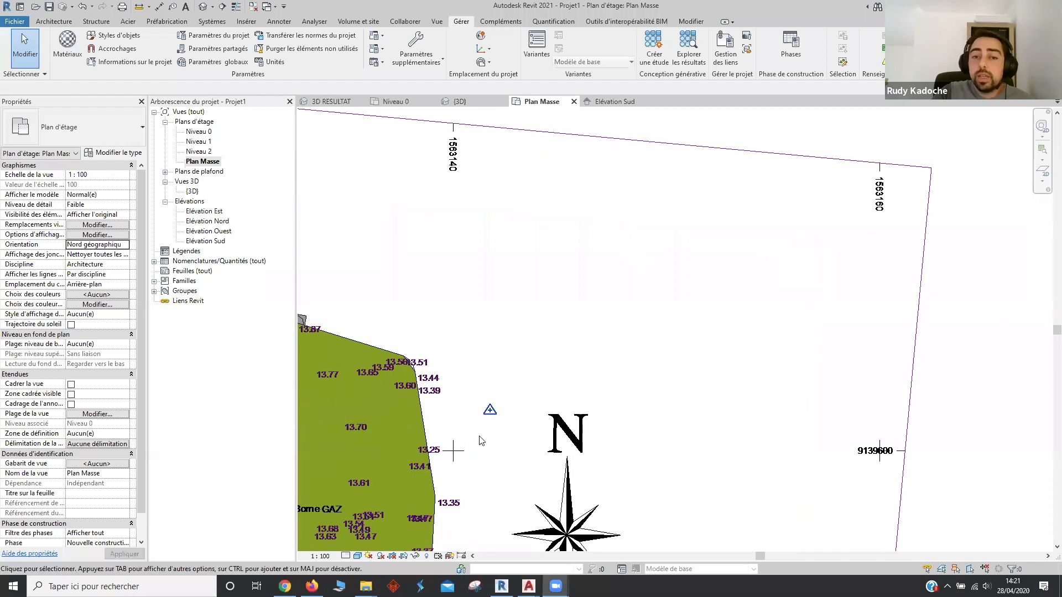
pyautogui.click(489, 410)
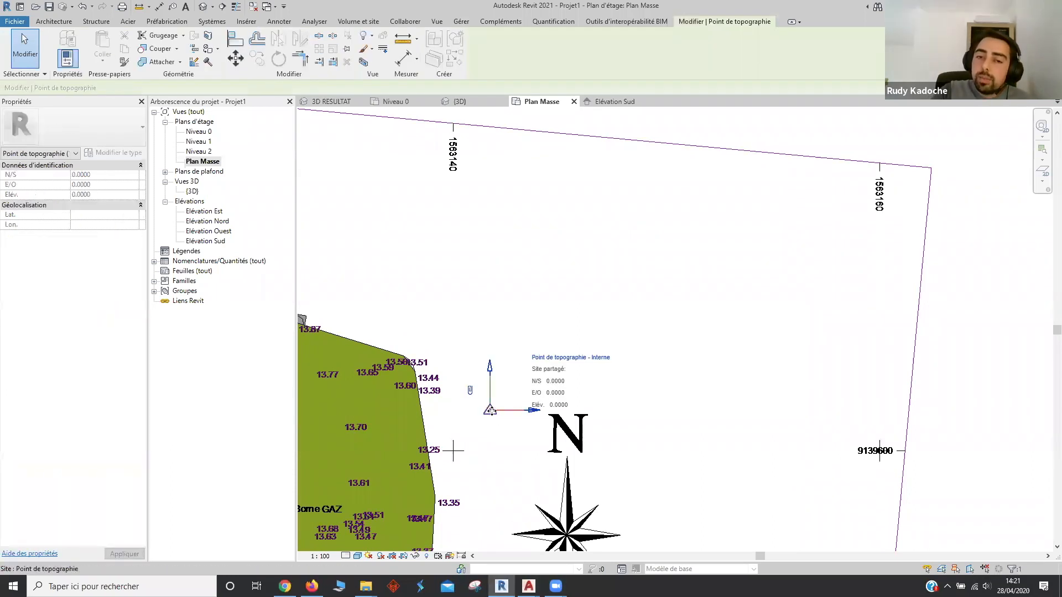
pyautogui.moveTo(476, 441); pyautogui.dragTo(453, 450)
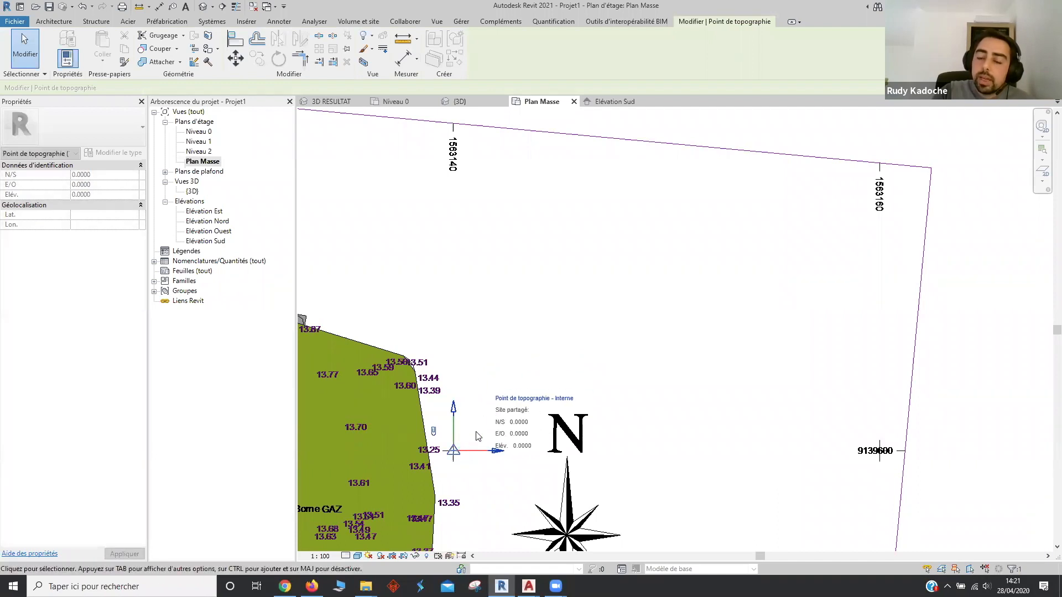
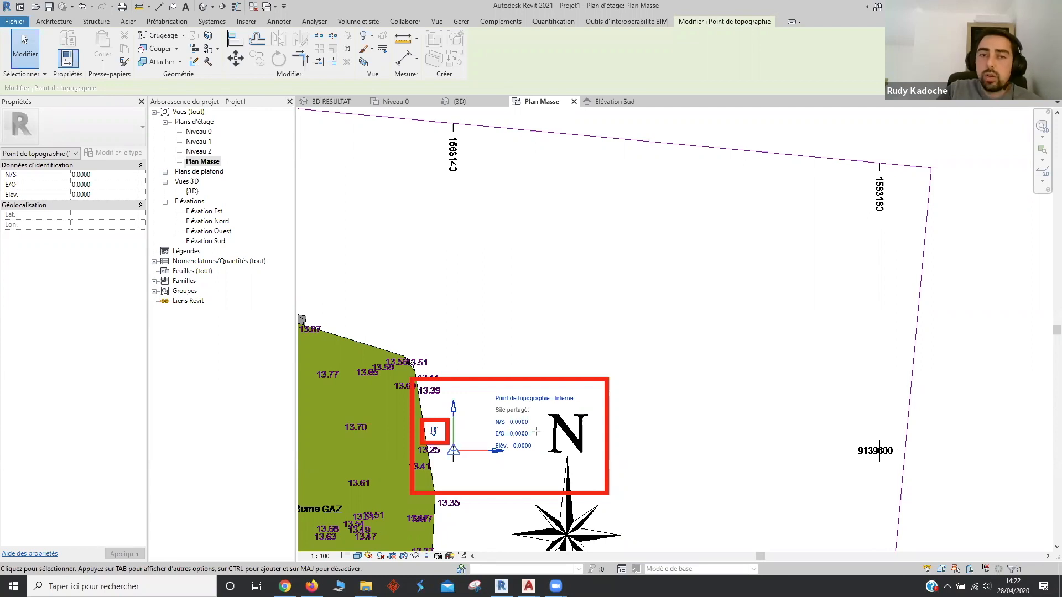
pyautogui.moveTo(433, 113); pyautogui.dragTo(497, 213)
pyautogui.moveTo(835, 419)
pyautogui.mouseDown()
pyautogui.moveTo(922, 481)
pyautogui.moveTo(998, 459)
pyautogui.mouseUp()
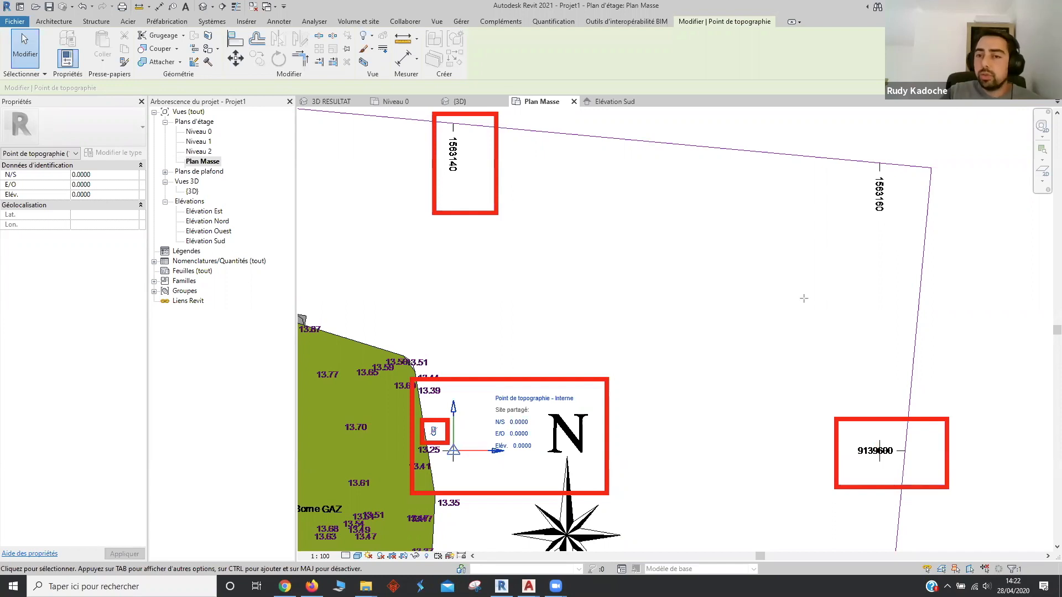
pyautogui.moveTo(459, 215); pyautogui.dragTo(458, 371)
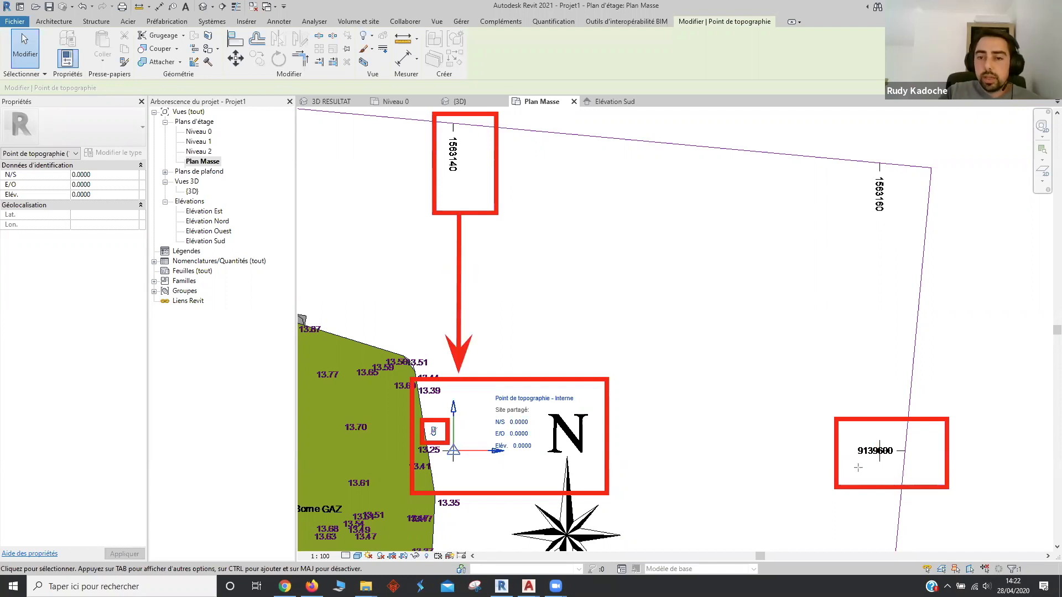
pyautogui.moveTo(835, 445); pyautogui.dragTo(608, 442)
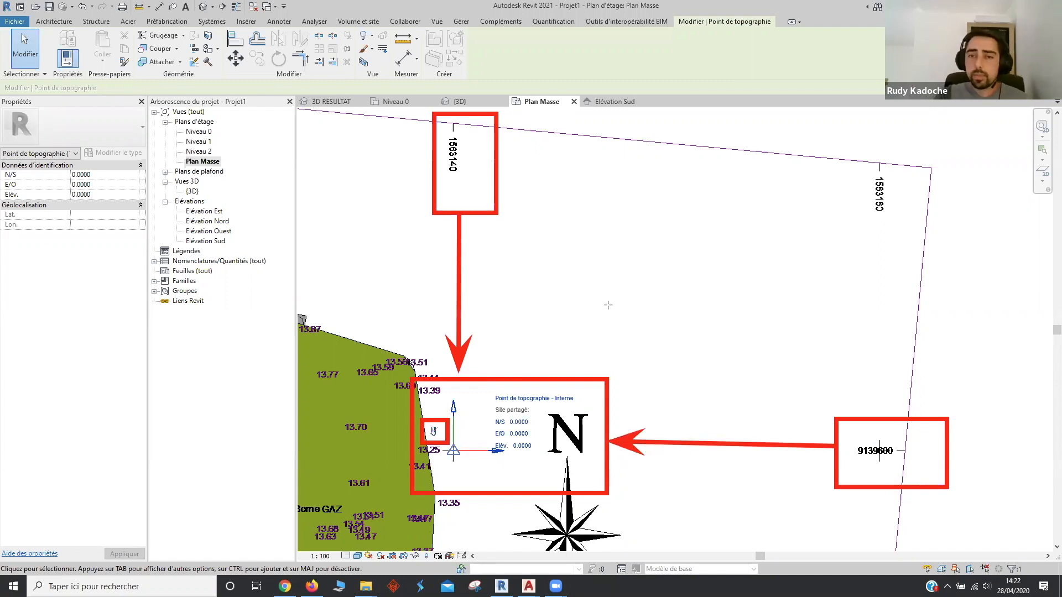
# Examine the Specify Coordinates at Point settings for the relocated survey point and cancel without changing them
pyautogui.click(462, 24)
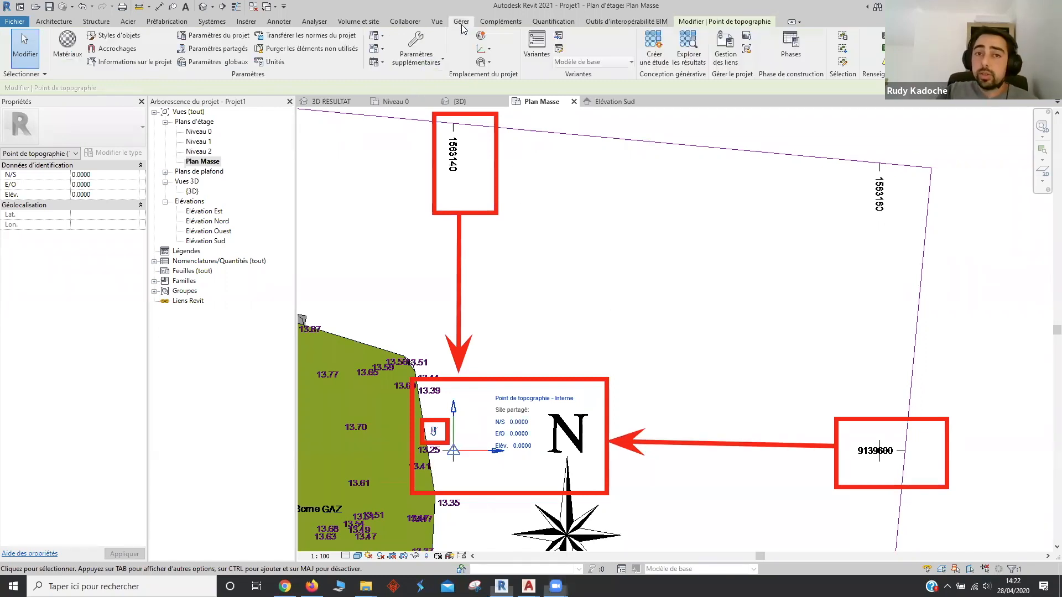
pyautogui.click(485, 62)
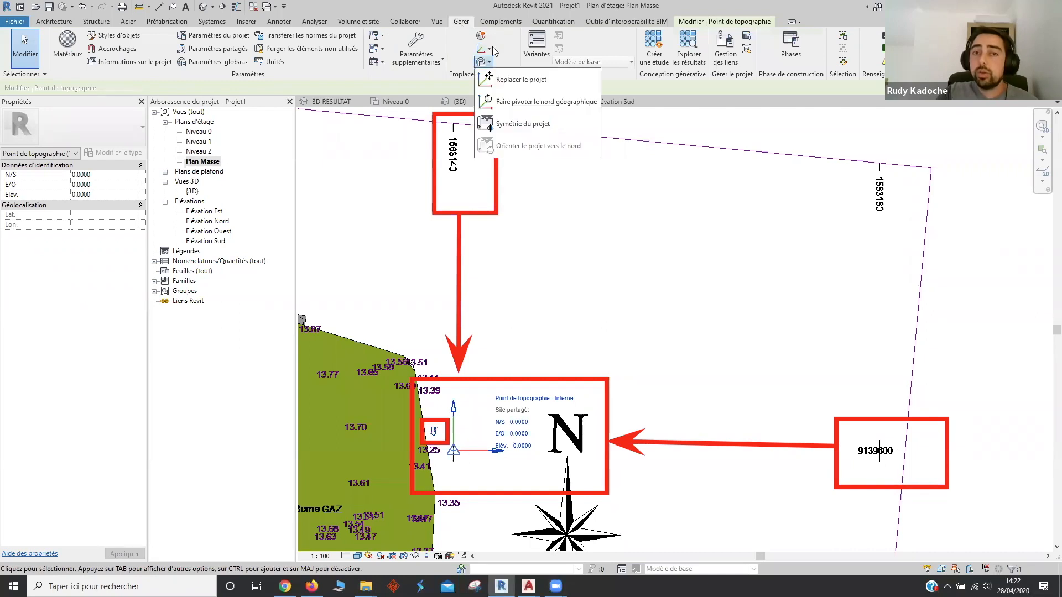
pyautogui.click(487, 49)
pyautogui.click(487, 49)
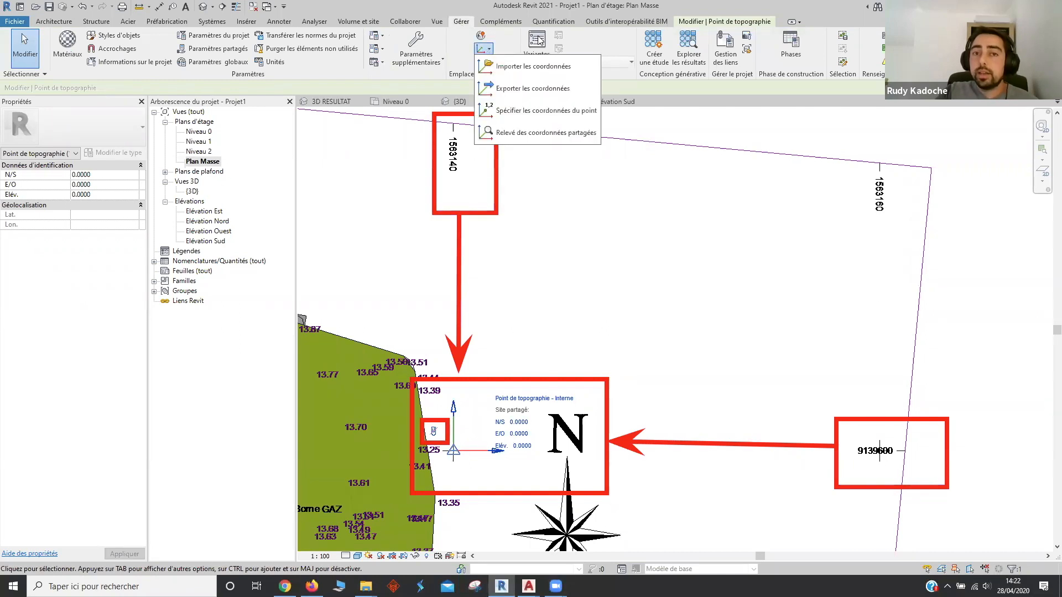
pyautogui.click(566, 111)
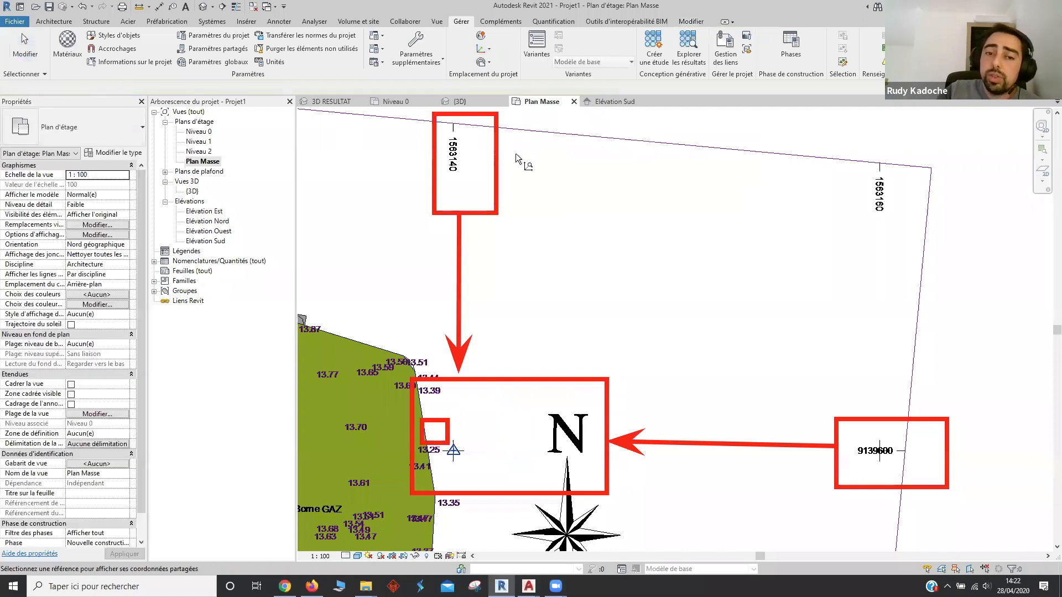
pyautogui.click(453, 452)
pyautogui.moveTo(512, 205); pyautogui.dragTo(329, 192)
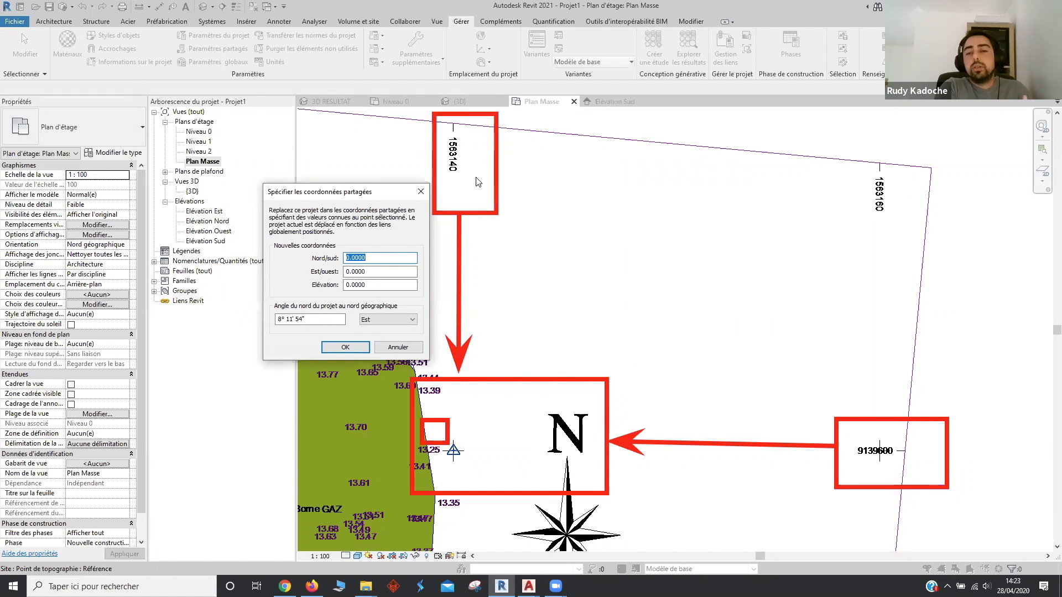
pyautogui.click(398, 347)
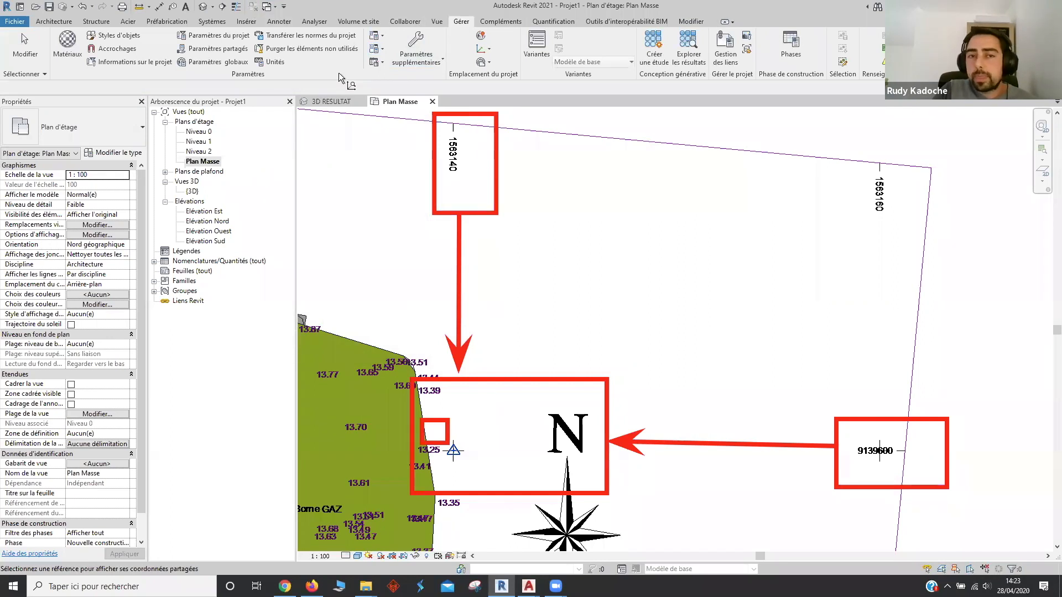
# Open the PLAN DE MASSE floor plan of the Projet TOPO 2021 project and examine the coordinate label at its survey point
pyautogui.click(332, 102)
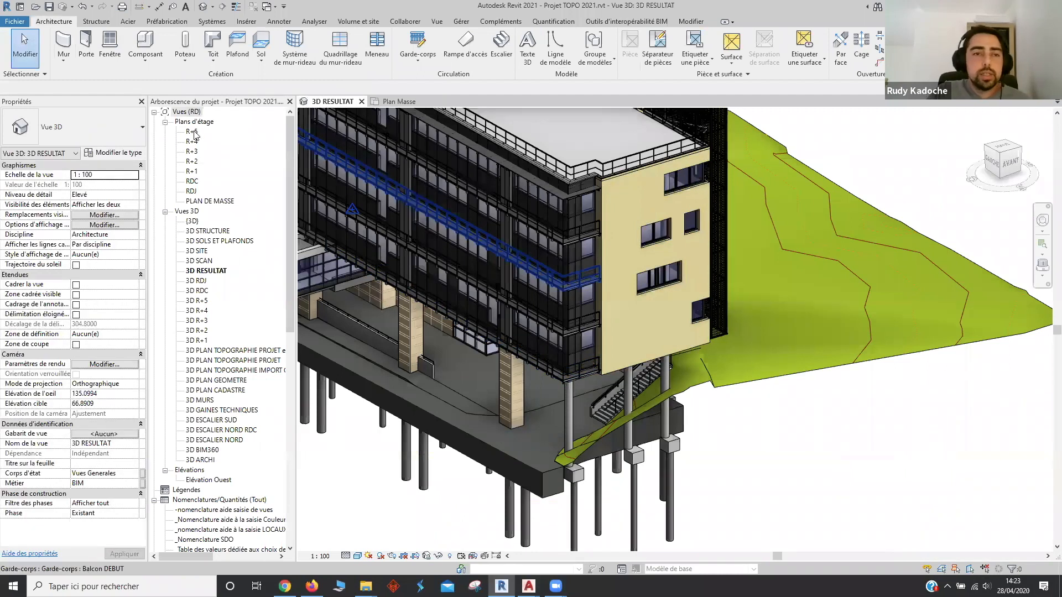
pyautogui.doubleClick(192, 132)
pyautogui.click(208, 201)
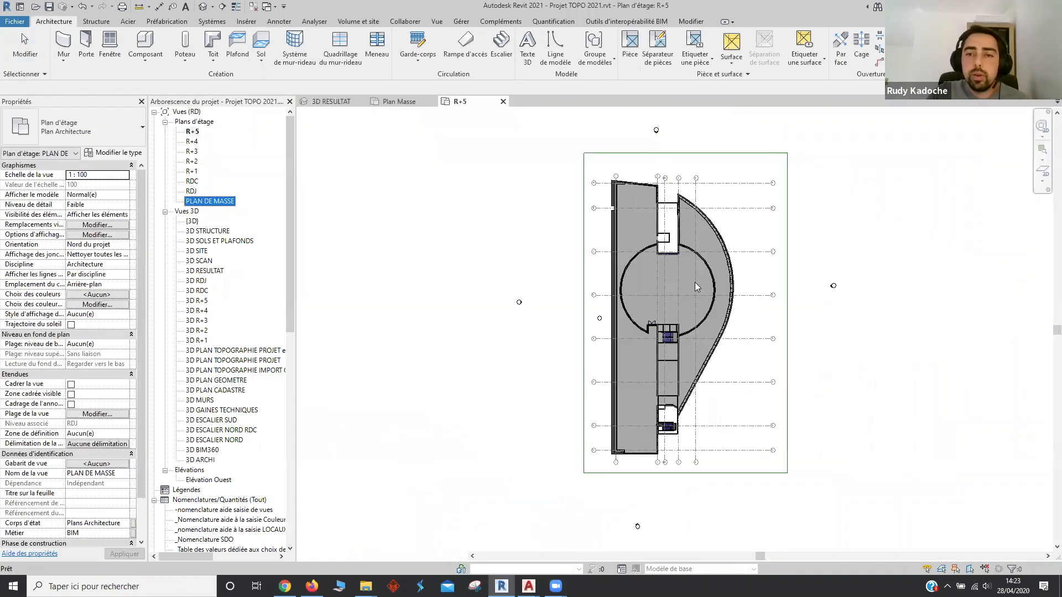
pyautogui.press('Return')
pyautogui.moveTo(740, 265); pyautogui.dragTo(592, 356, button='middle')
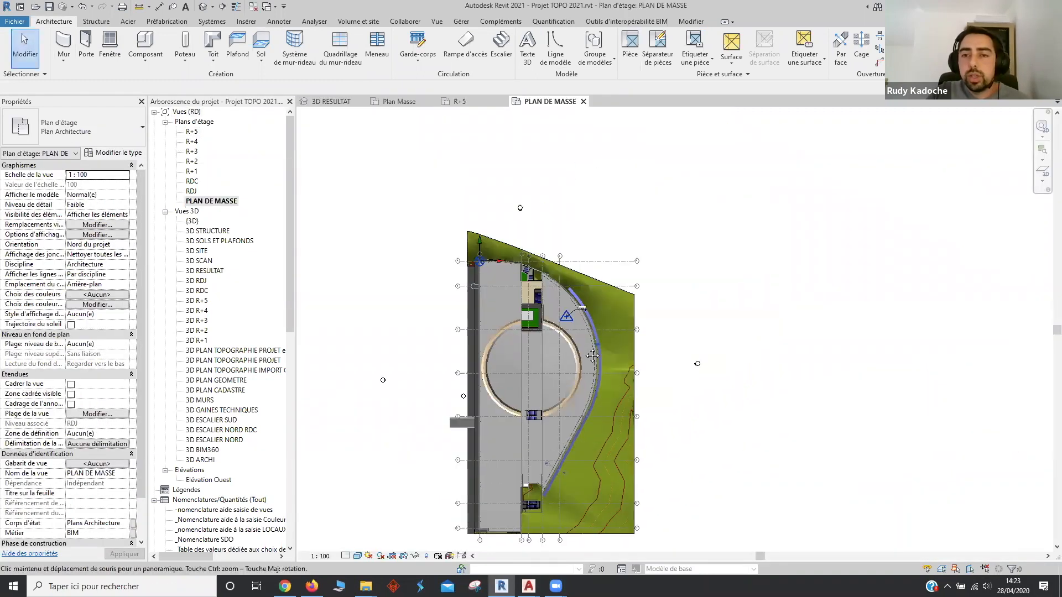
pyautogui.scroll(8, 520, 340)
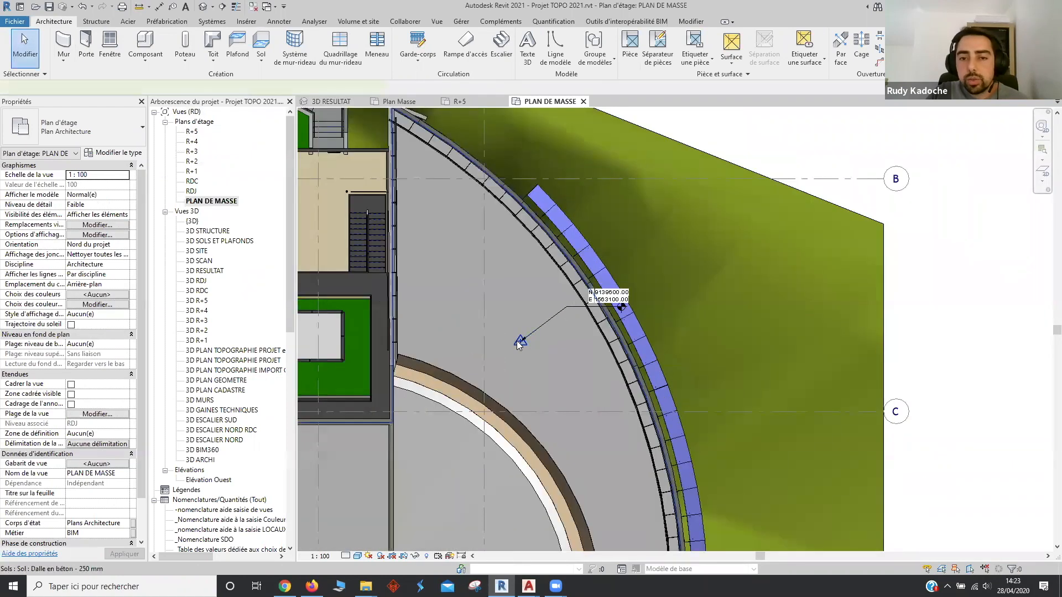
pyautogui.scroll(5, 520, 340)
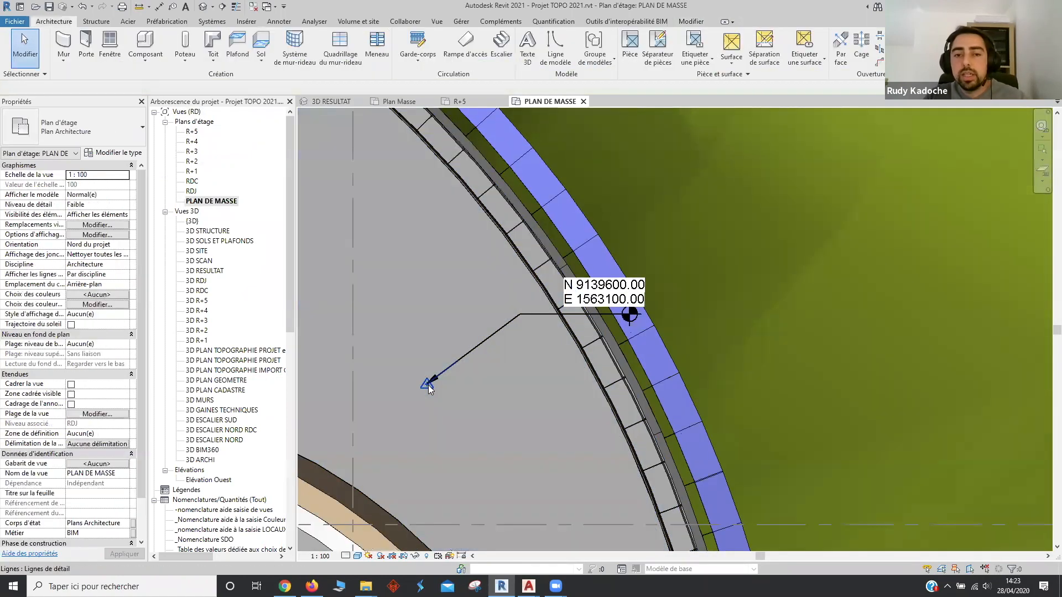
pyautogui.scroll(-2, 545, 319)
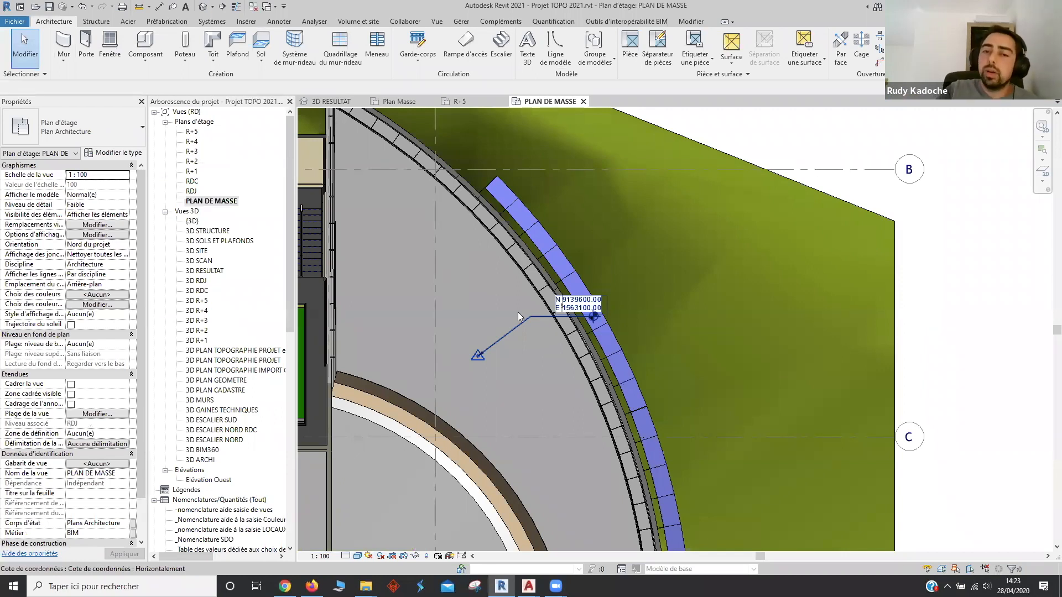
pyautogui.scroll(-1, 571, 308)
pyautogui.scroll(-1, 571, 309)
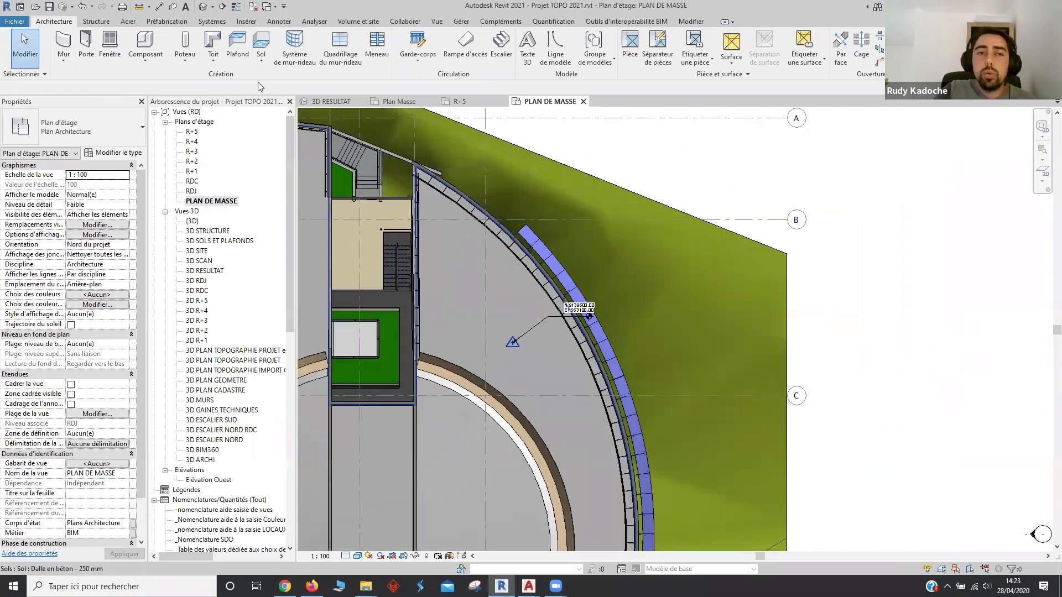
pyautogui.click(279, 21)
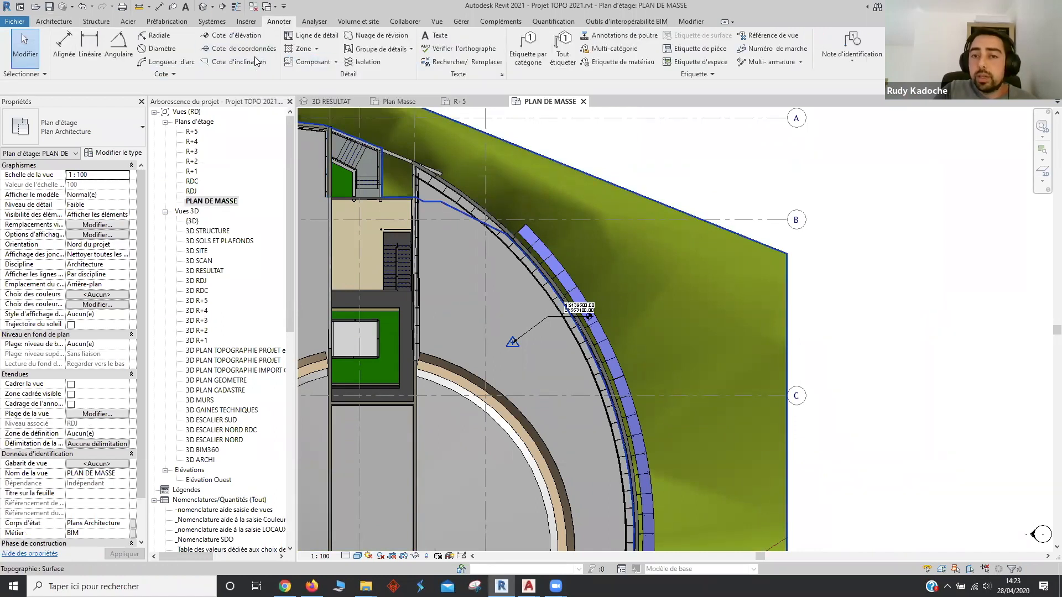
pyautogui.moveTo(191, 36); pyautogui.dragTo(279, 40)
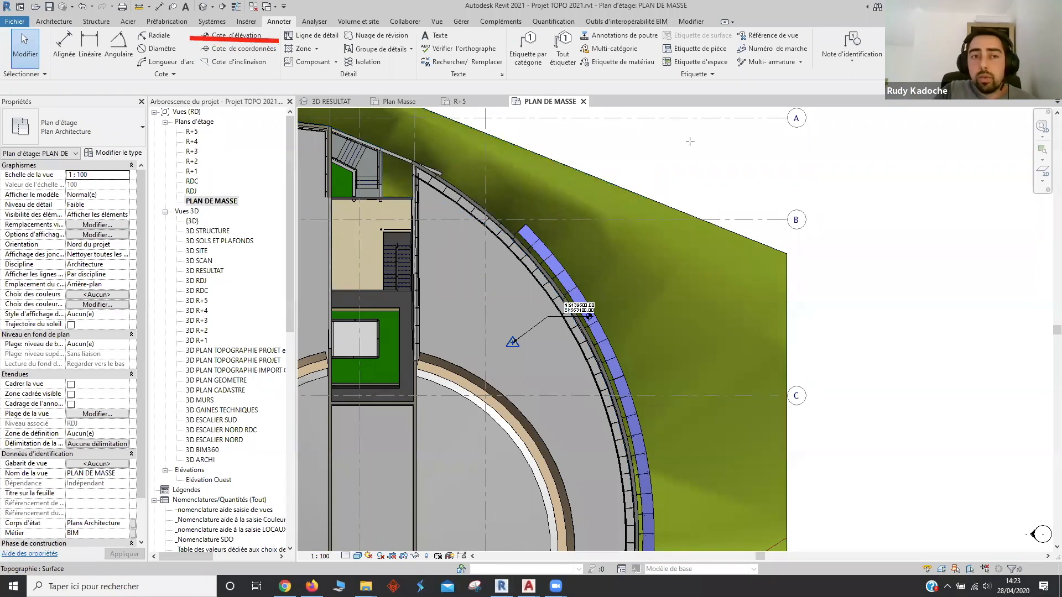
pyautogui.moveTo(188, 35); pyautogui.dragTo(278, 38)
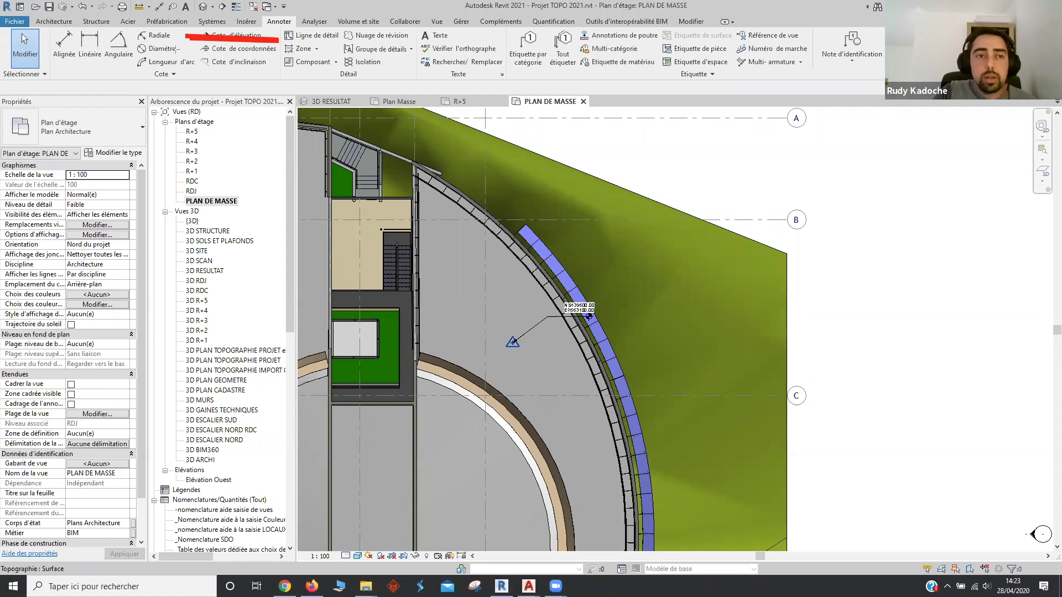
pyautogui.moveTo(190, 36); pyautogui.dragTo(283, 58)
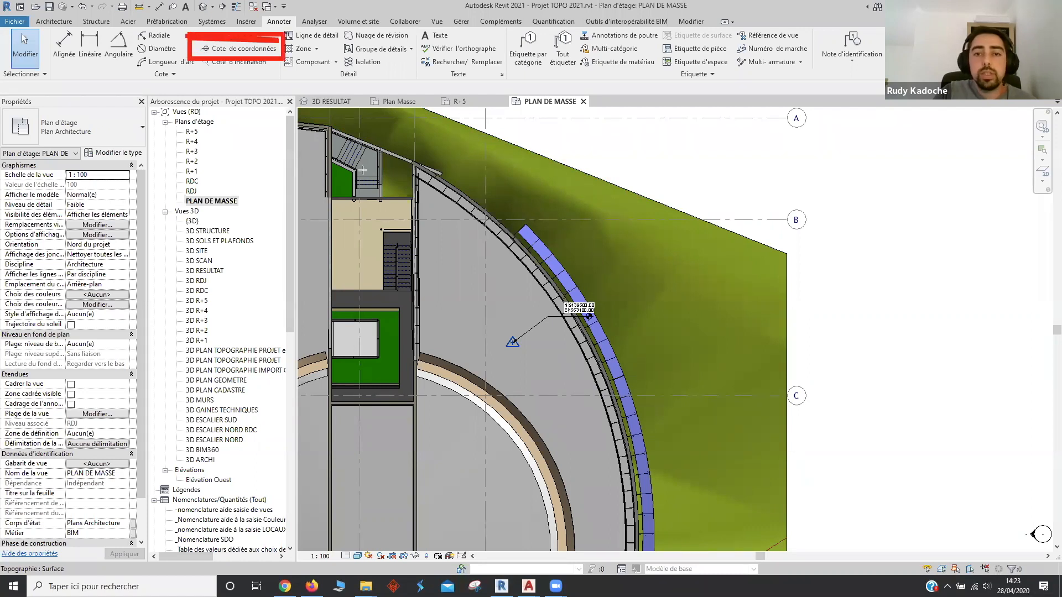
pyautogui.moveTo(484, 253); pyautogui.dragTo(637, 361)
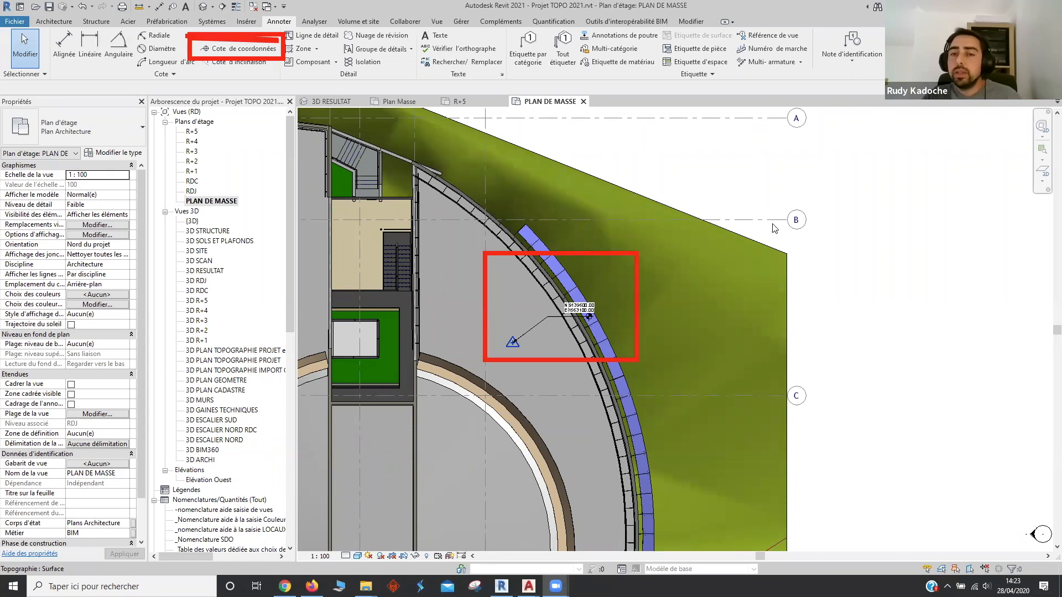
# Open the Elévation Ouest view and examine the level markers, project base point and survey point
pyautogui.scroll(-5, 535, 323)
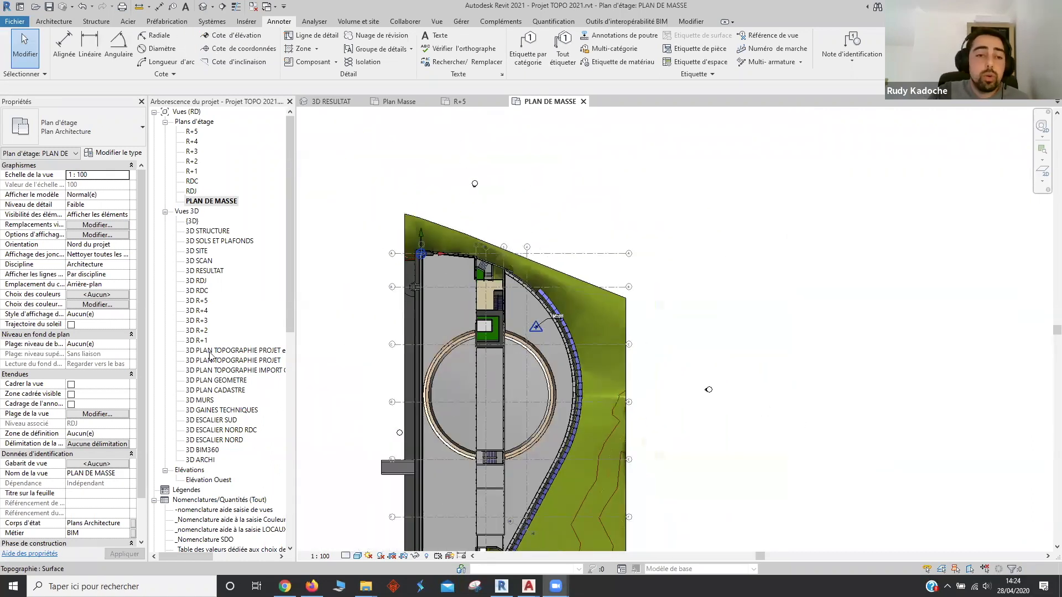
pyautogui.click(209, 479)
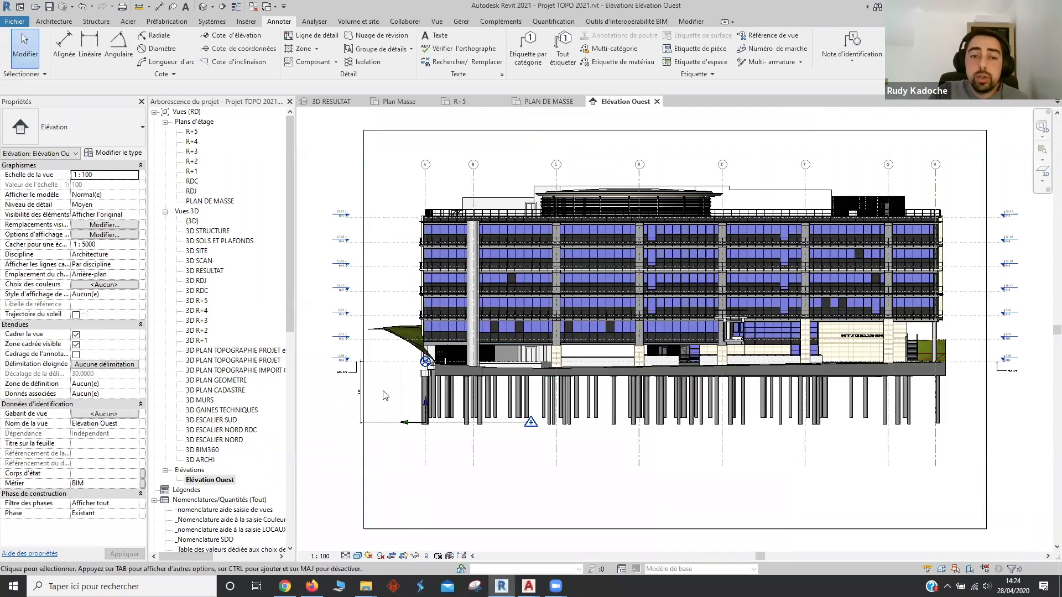
pyautogui.scroll(3, 390, 412)
pyautogui.scroll(2, 488, 466)
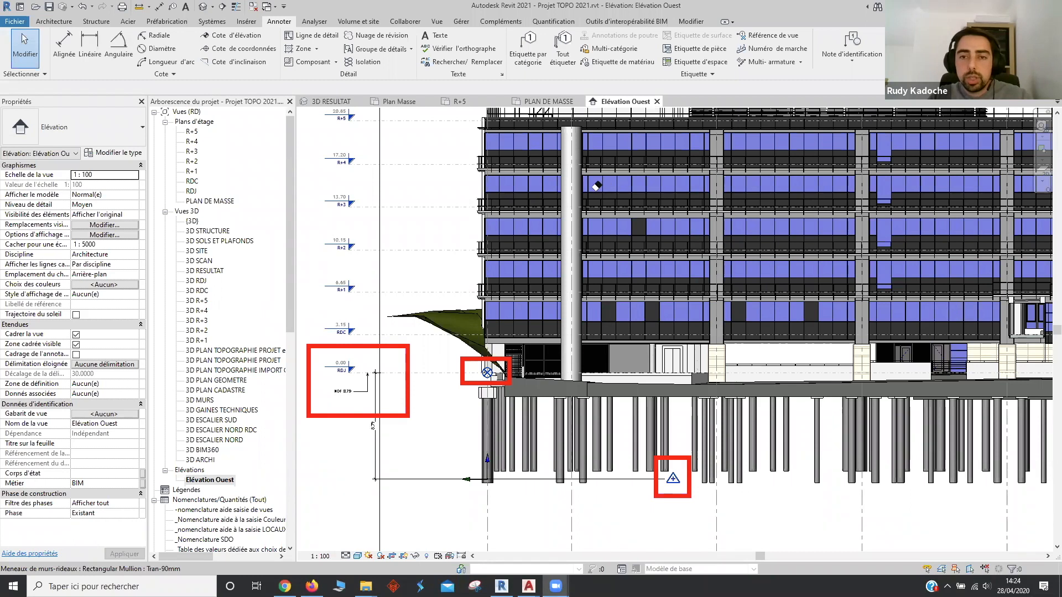
# Set the view scale of the Elévation Ouest view to 1:200
pyautogui.click(321, 556)
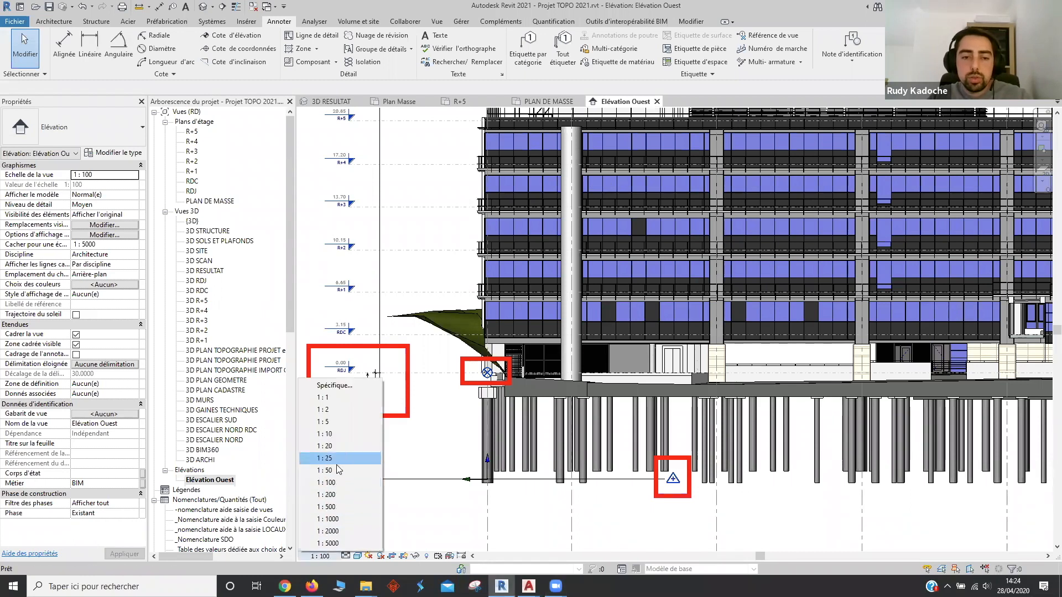
pyautogui.click(339, 470)
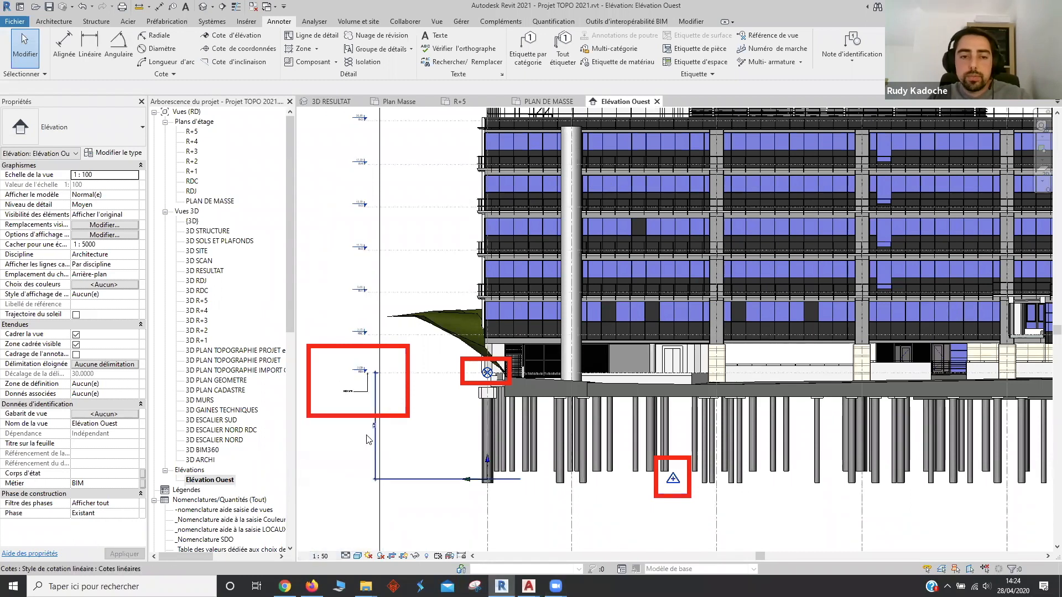
pyautogui.click(321, 556)
pyautogui.click(436, 509)
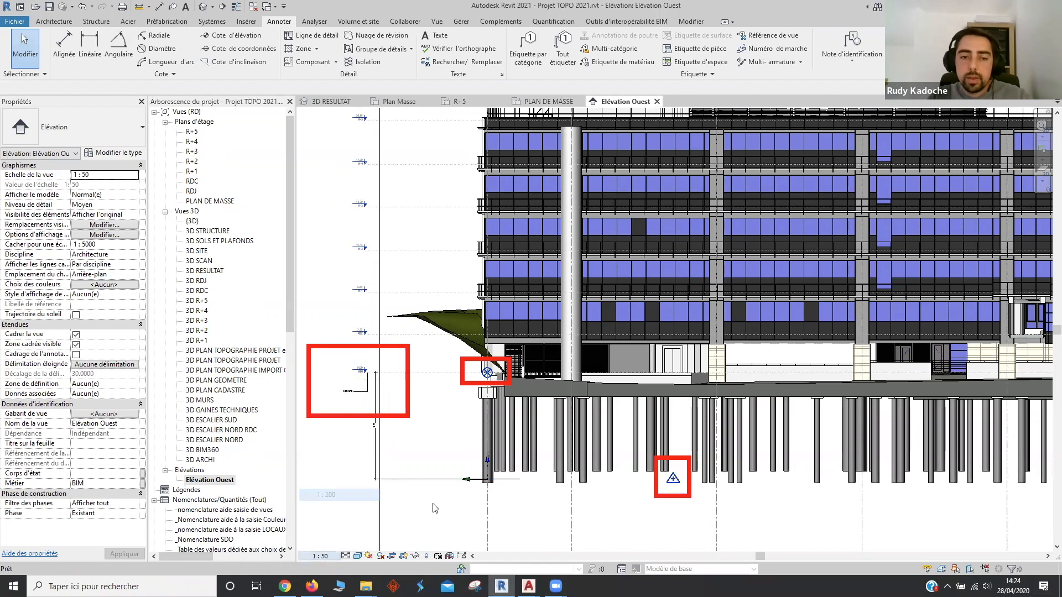
pyautogui.moveTo(407, 427); pyautogui.dragTo(432, 456, button='middle')
pyautogui.scroll(-1, 434, 382)
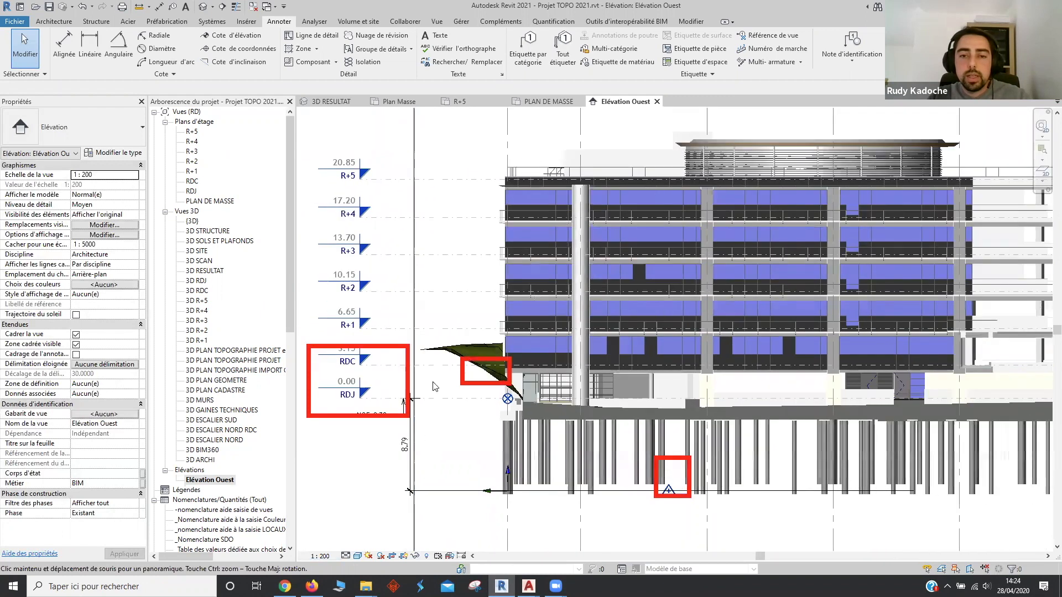
pyautogui.moveTo(434, 384); pyautogui.dragTo(418, 383, button='middle')
pyautogui.moveTo(529, 375); pyautogui.dragTo(537, 368, button='middle')
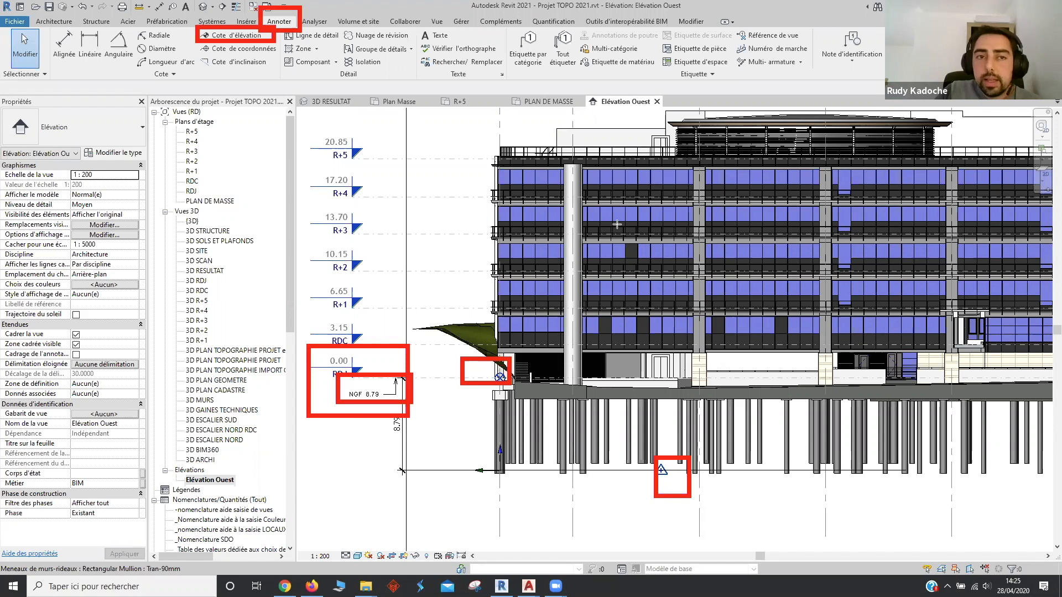
# Start a spot elevation and set the elevation base of its Elévation NGF type to Point de topographie
pyautogui.click(236, 35)
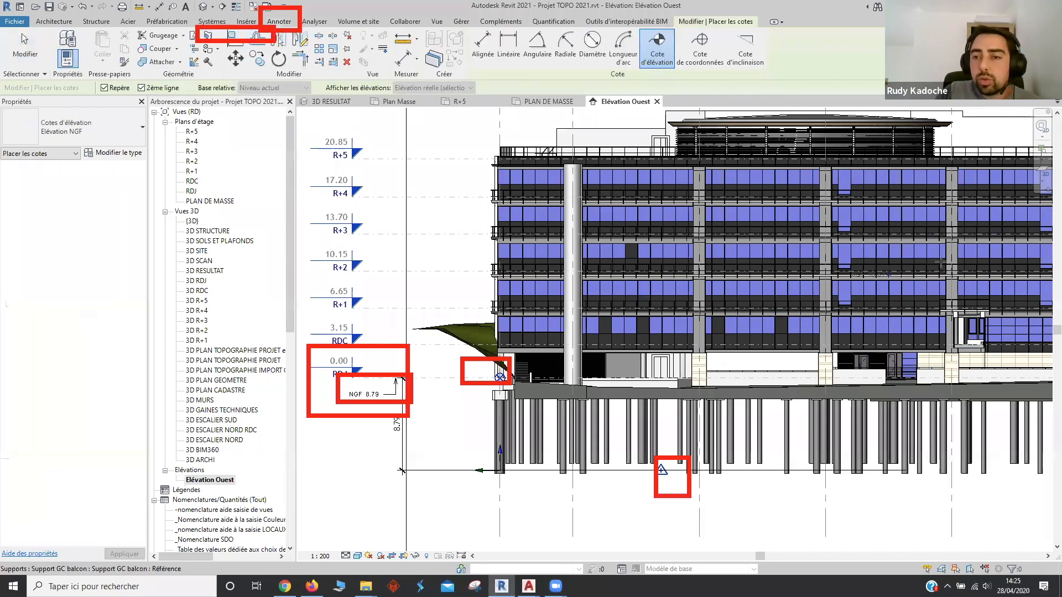
pyautogui.click(113, 153)
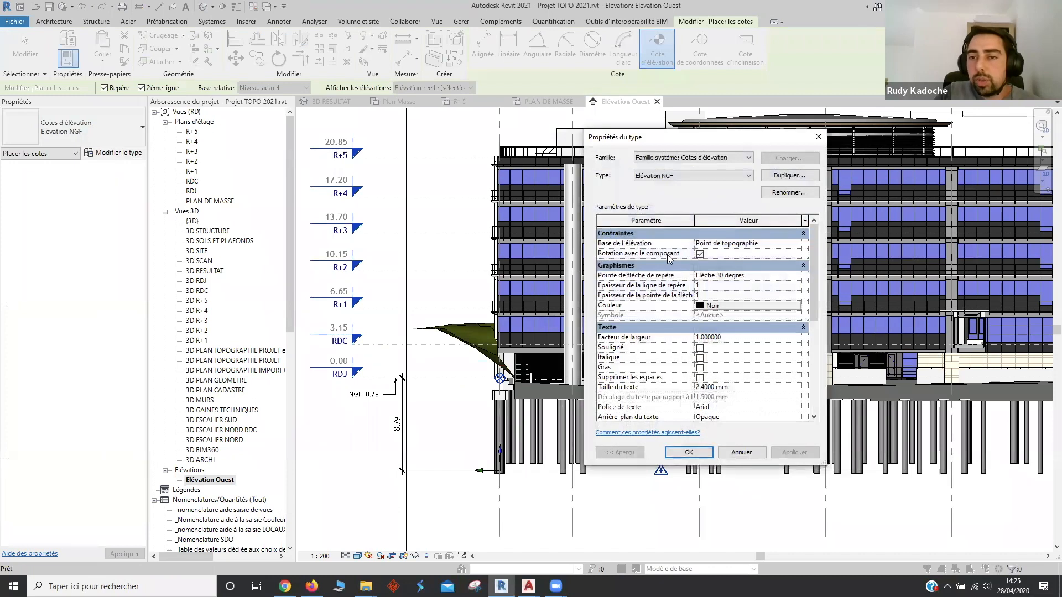
pyautogui.moveTo(755, 138); pyautogui.dragTo(555, 162)
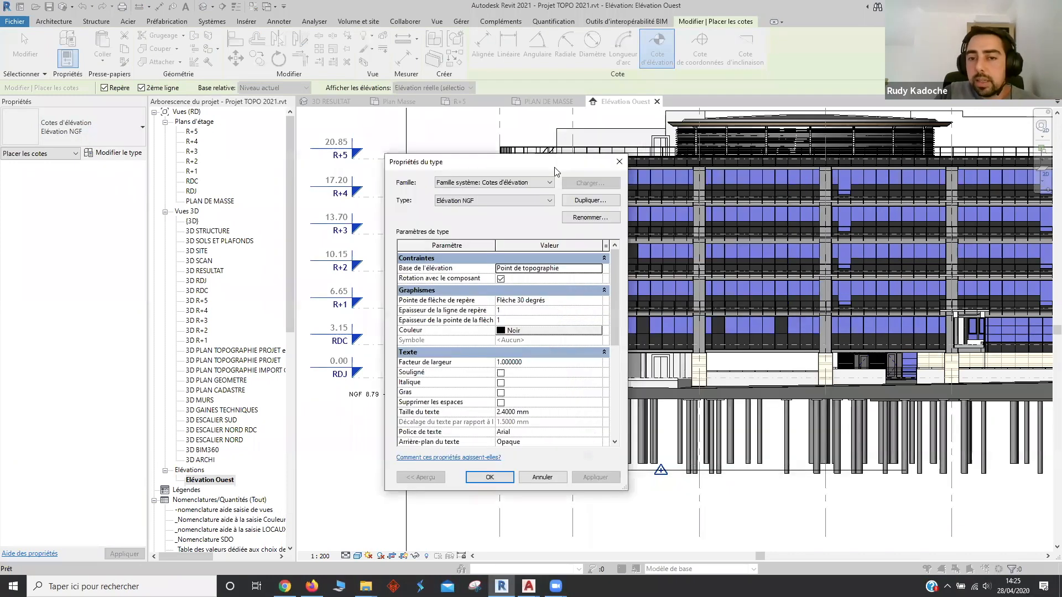
pyautogui.click(597, 268)
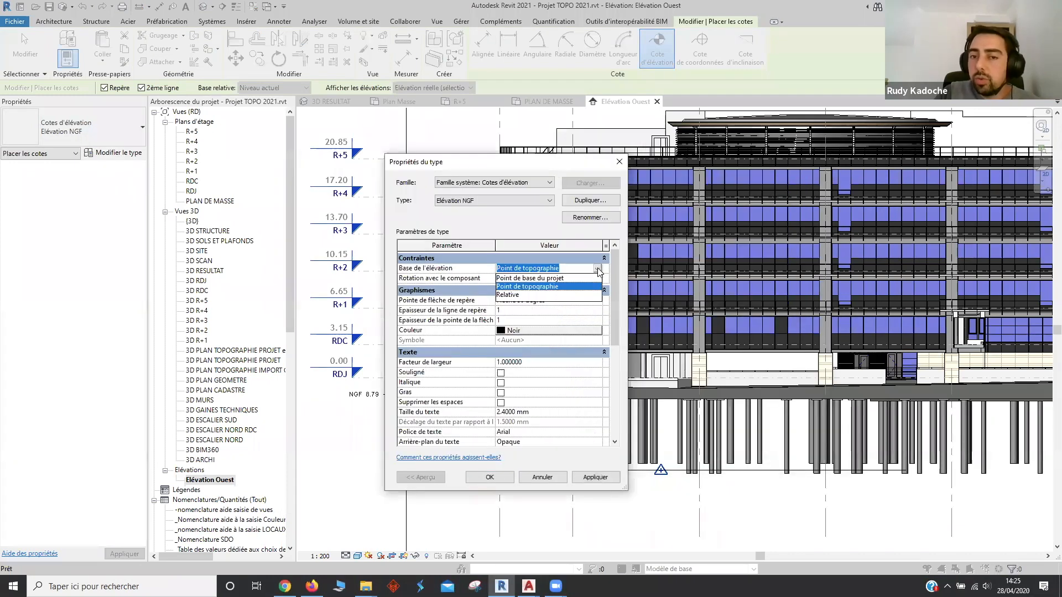
pyautogui.click(571, 279)
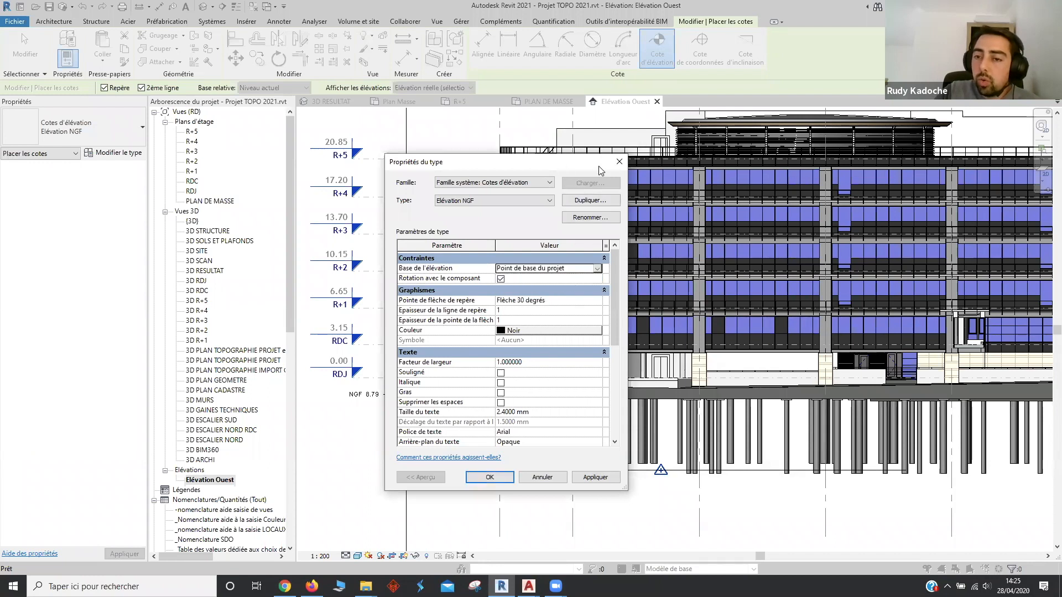
pyautogui.moveTo(600, 167); pyautogui.dragTo(967, 222)
pyautogui.click(965, 323)
pyautogui.click(968, 325)
pyautogui.click(965, 323)
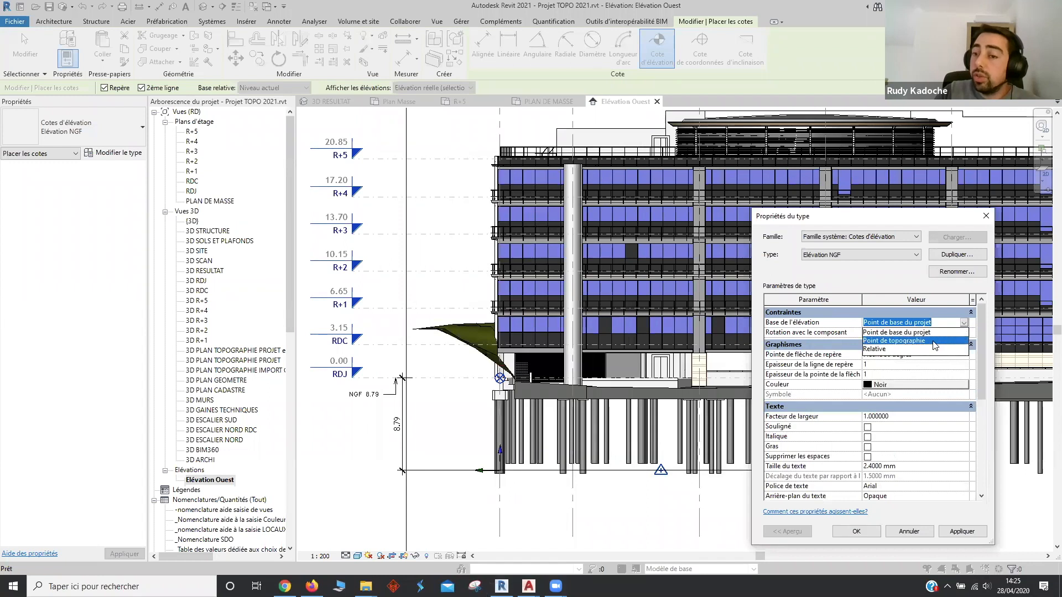
pyautogui.click(934, 341)
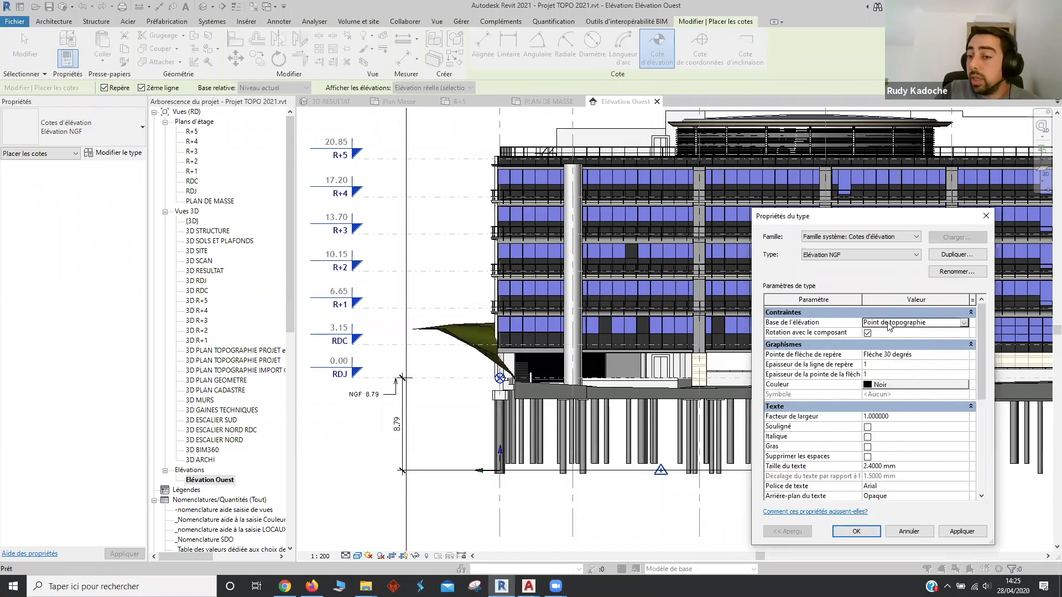
pyautogui.click(841, 532)
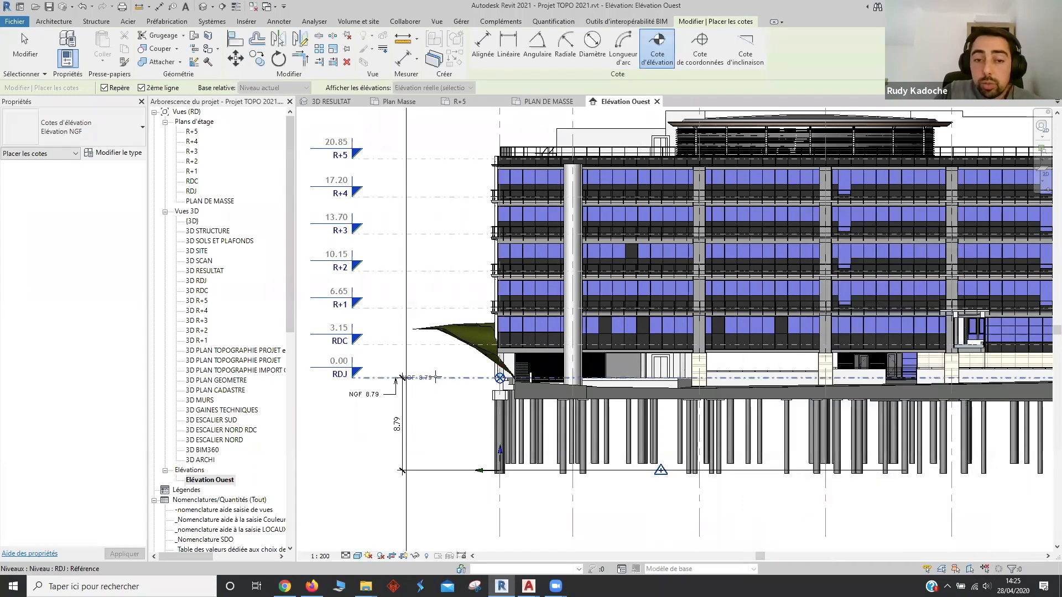
# Place NGF spot elevations with leaders on the RDJ and R+1 level lines, in the open area beside the facade
pyautogui.scroll(1, 437, 377)
pyautogui.scroll(1, 437, 377)
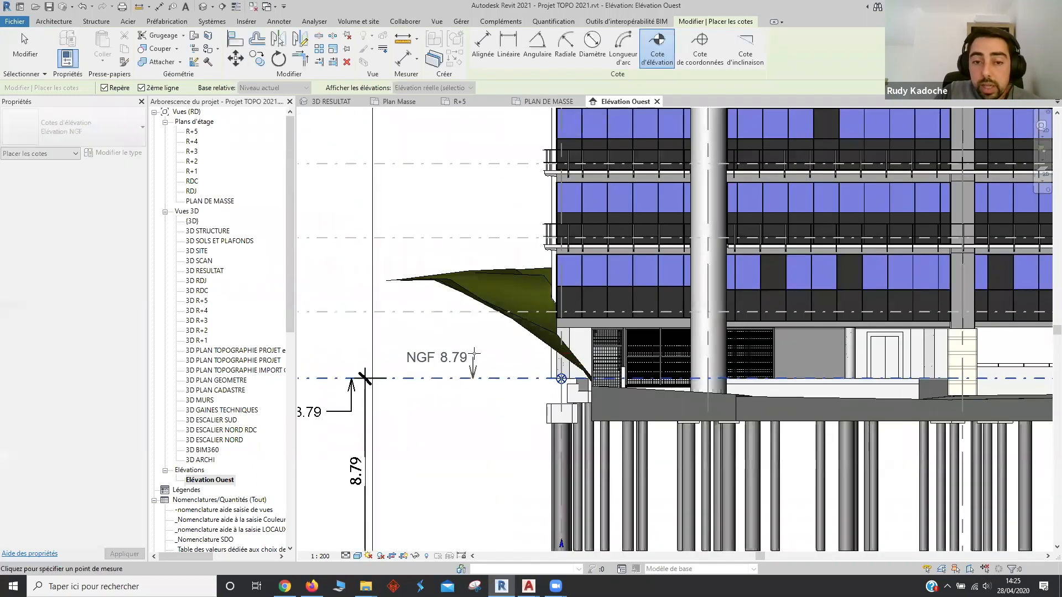
pyautogui.click(454, 347)
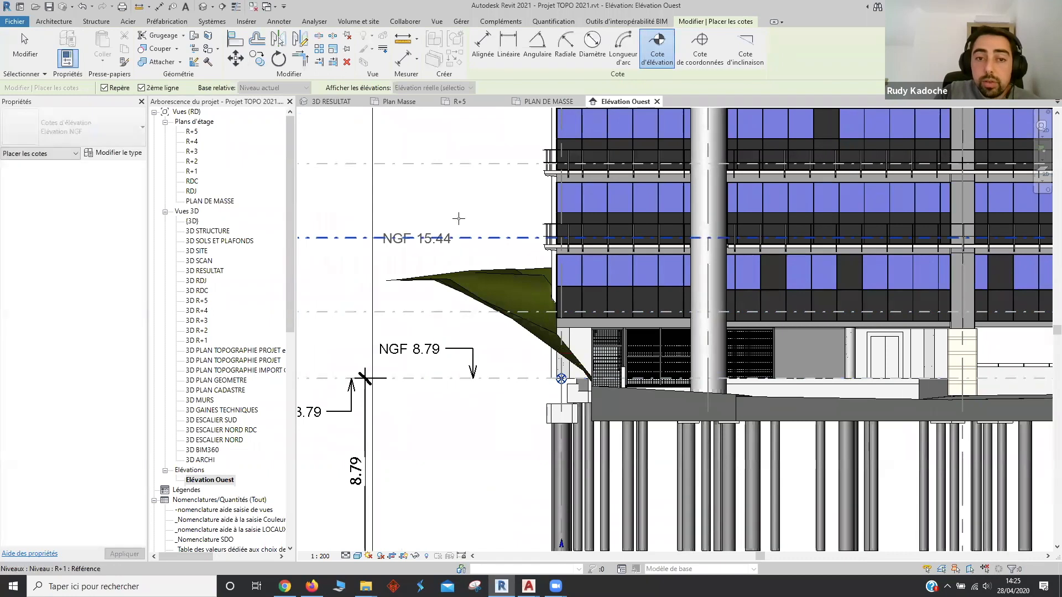
pyautogui.click(450, 199)
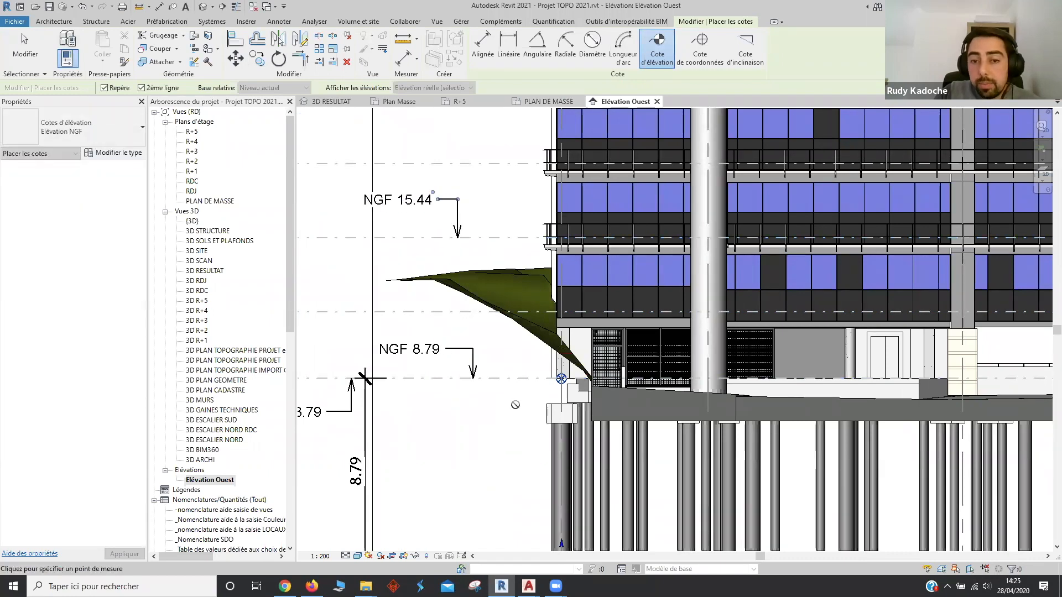
# Place an NGF spot elevation on the survey point, with its leader and text below the point
pyautogui.scroll(-1, 531, 387)
pyautogui.moveTo(531, 387); pyautogui.dragTo(519, 274, button='middle')
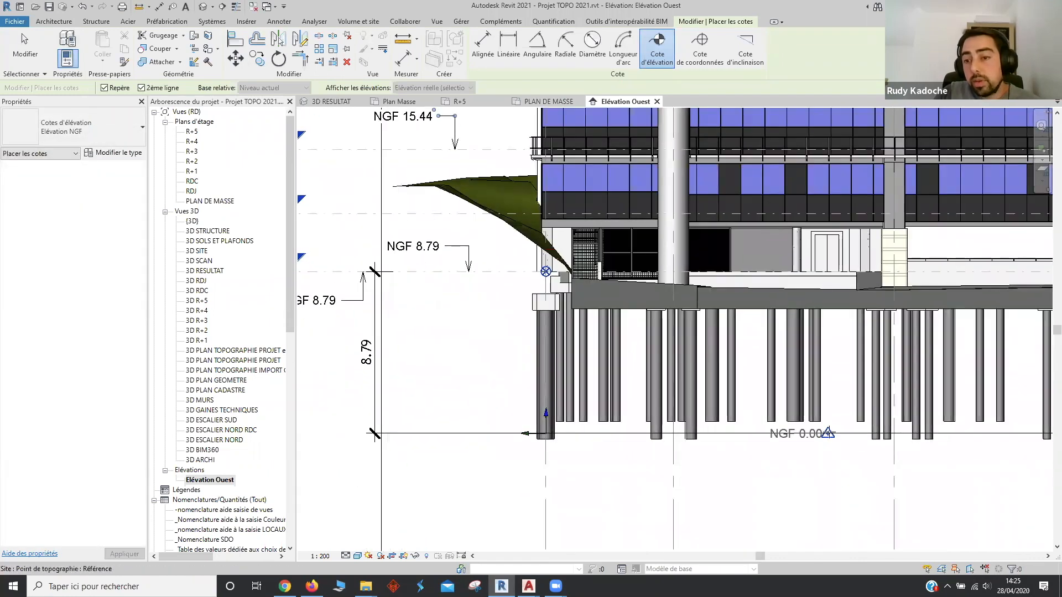
pyautogui.click(829, 466)
pyautogui.click(799, 468)
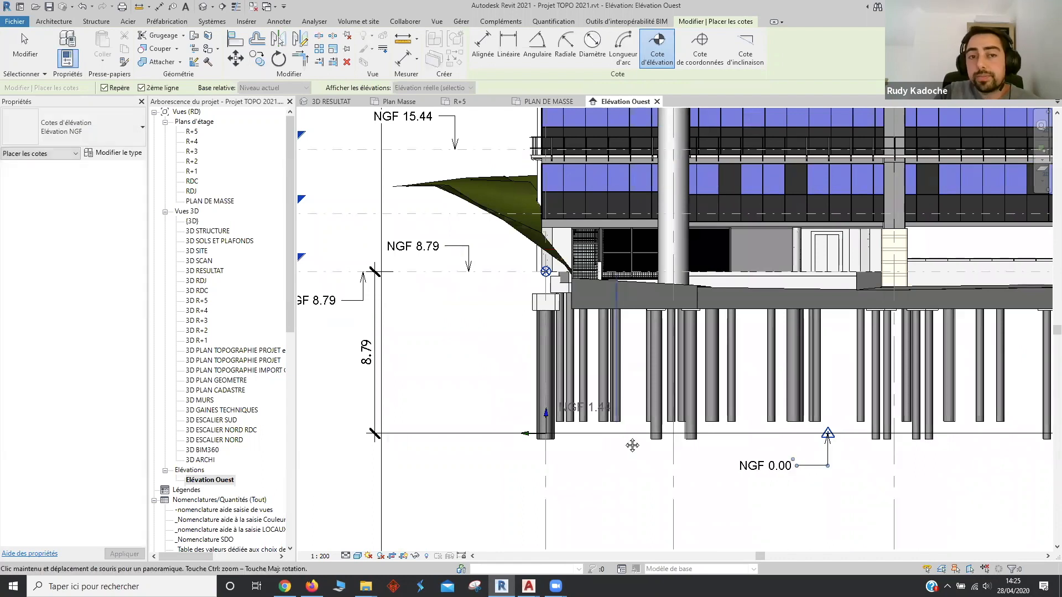
# Duplicate the Elévation NGF spot elevation type under the name projet
pyautogui.moveTo(525, 326); pyautogui.dragTo(528, 356, button='middle')
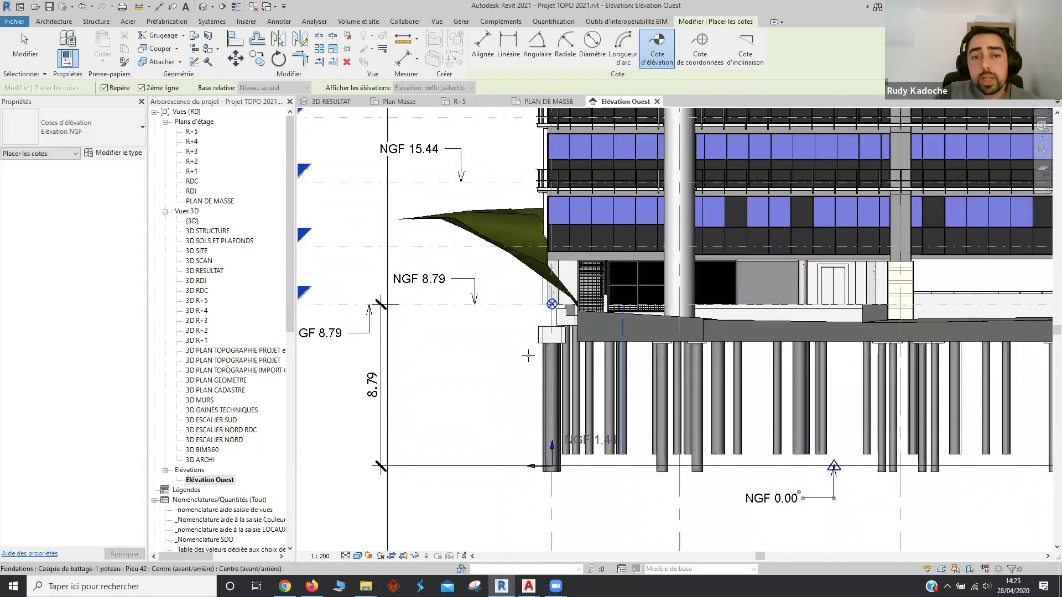
pyautogui.click(124, 157)
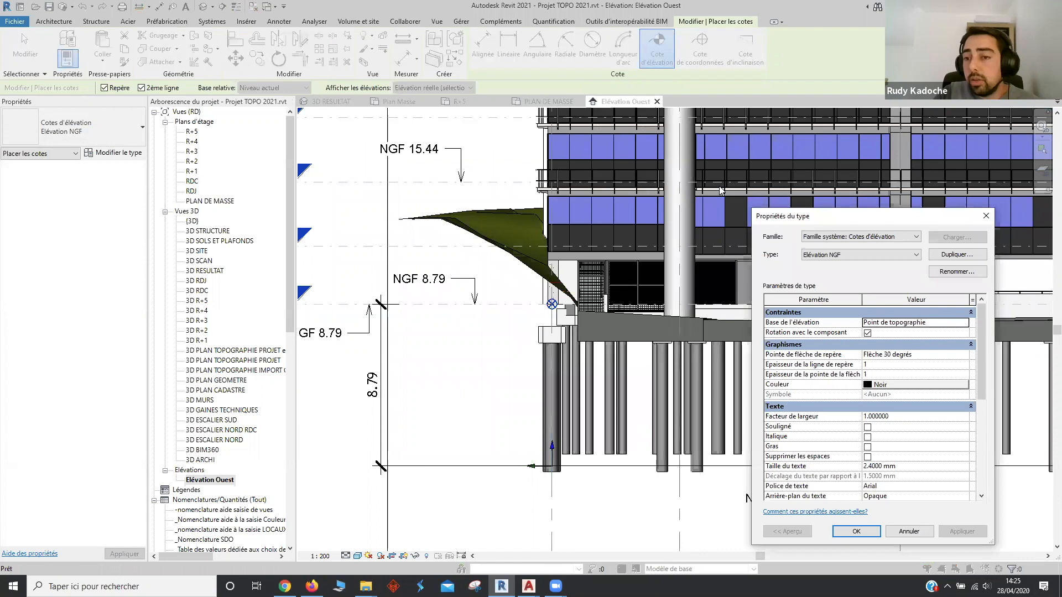
pyautogui.click(957, 254)
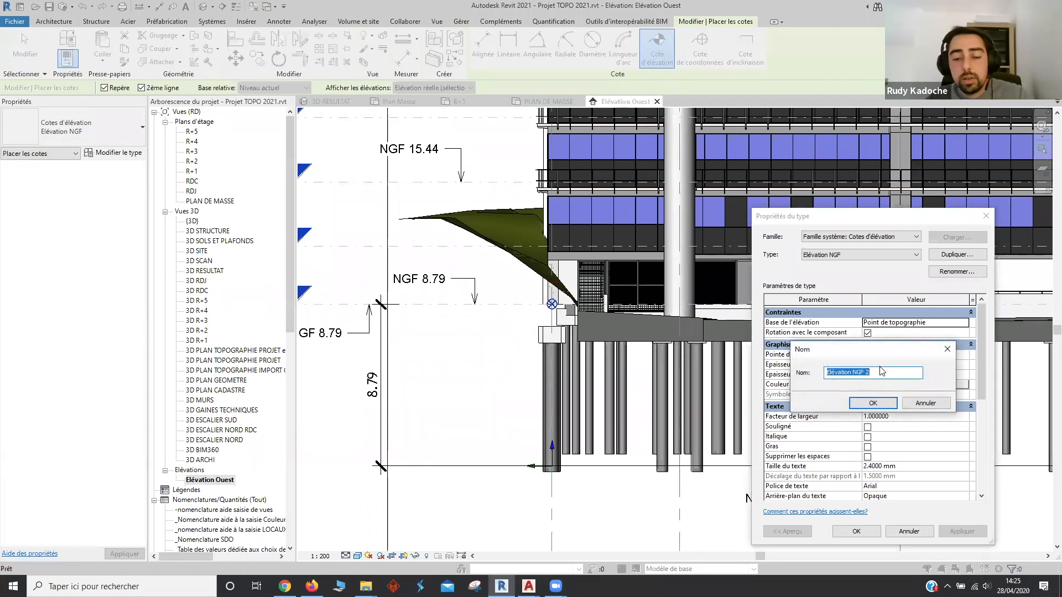
pyautogui.write('pl')
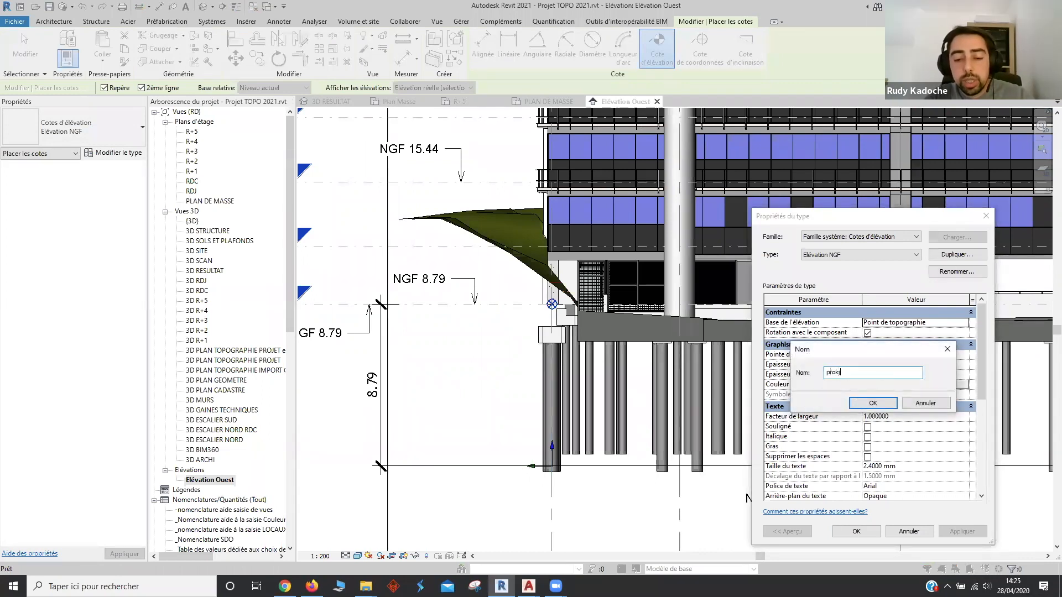
pyautogui.press('BackSpace')
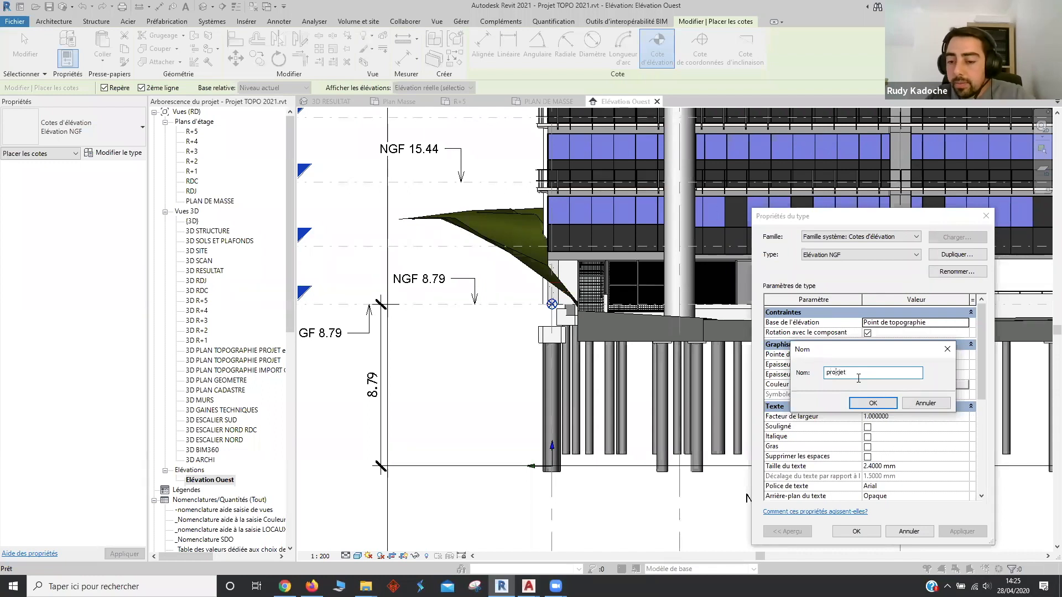
pyautogui.press('BackSpace')
pyautogui.click(873, 402)
# Set the elevation base of the projet spot elevation type to Point de base du projet
pyautogui.click(913, 322)
pyautogui.click(914, 322)
pyautogui.click(907, 332)
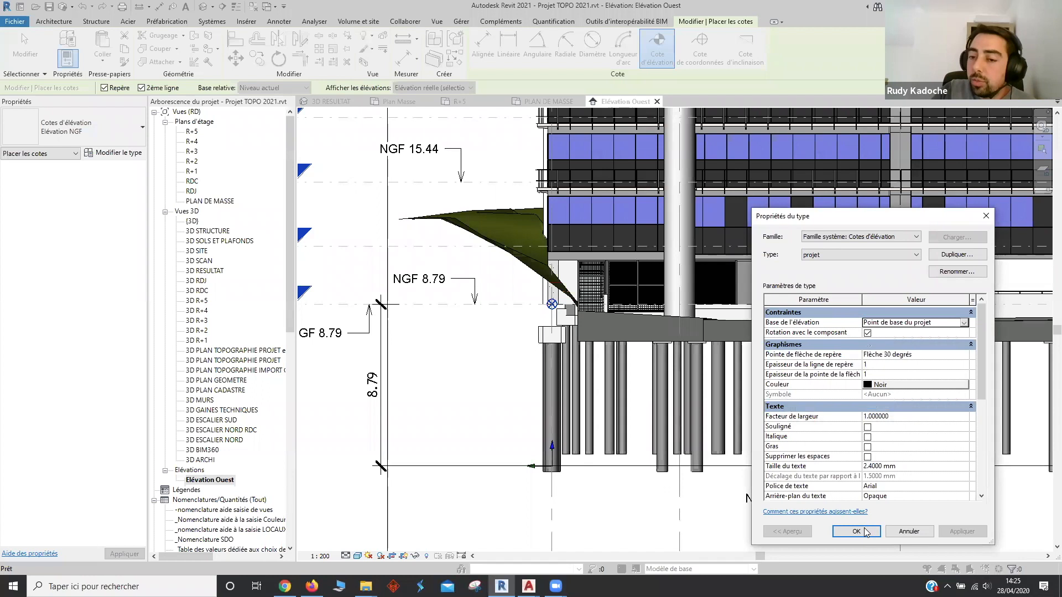
pyautogui.click(857, 531)
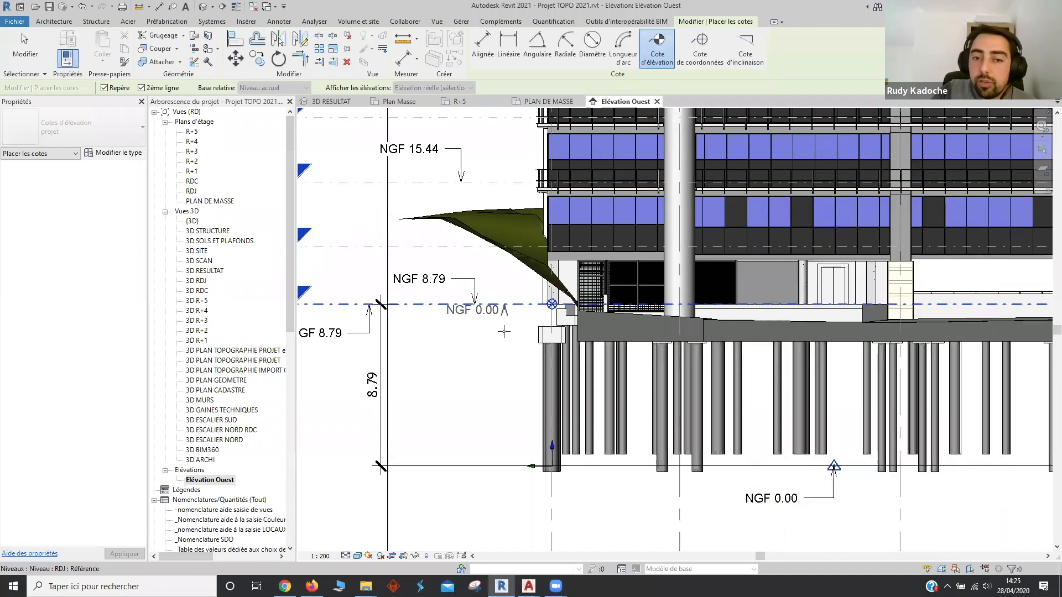
# Place a projet spot elevation on the RDJ level line with its text below the line, and end the command
pyautogui.click(504, 305)
pyautogui.click(504, 339)
pyautogui.click(459, 340)
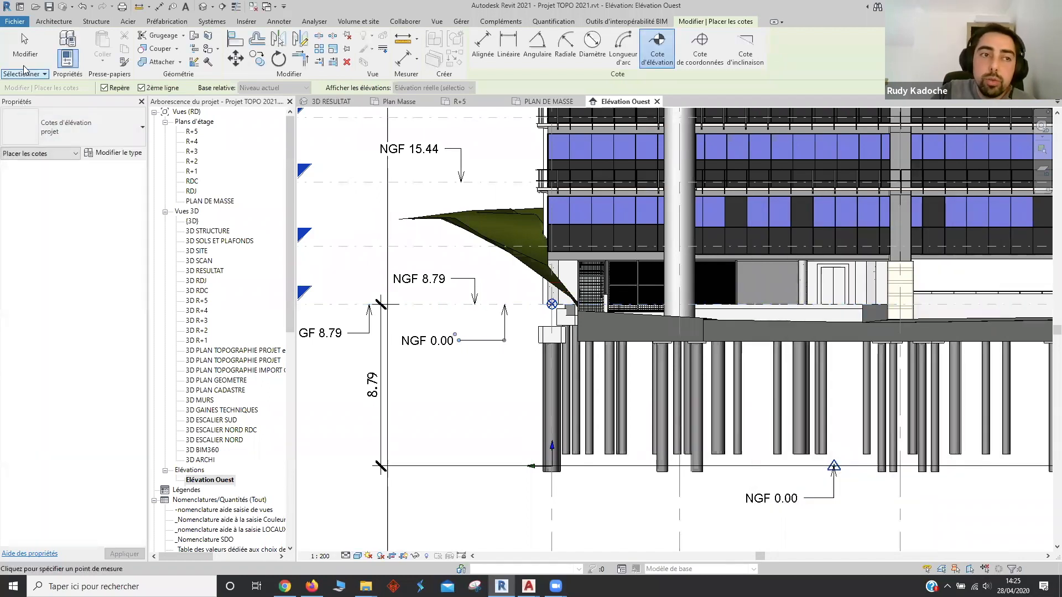
pyautogui.press('Escape')
pyautogui.press('Escape')
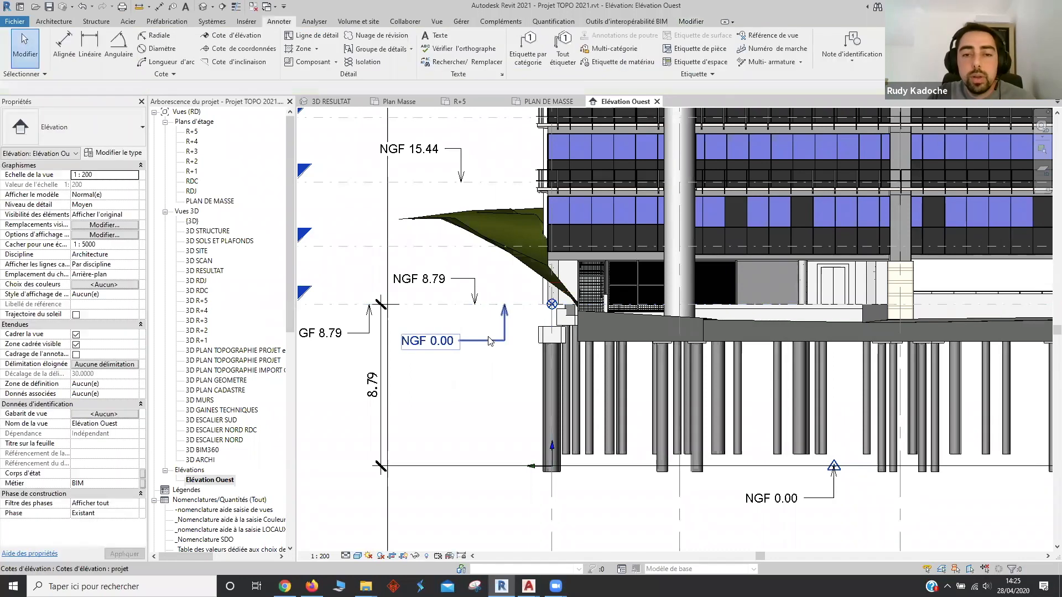
# Clear the NGF elevation indicator from the projet spot elevation type
pyautogui.click(486, 339)
pyautogui.click(114, 153)
pyautogui.moveTo(979, 366); pyautogui.dragTo(979, 458)
pyautogui.click(919, 430)
pyautogui.press('BackSpace')
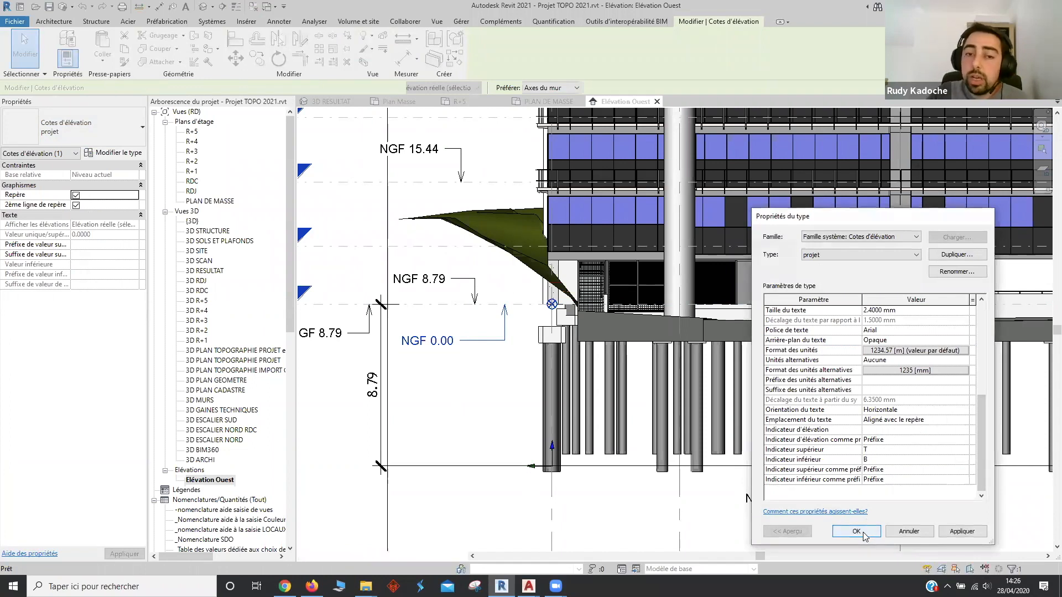
pyautogui.click(856, 531)
pyautogui.press('Escape')
# Check the project base point, and set the elevation base of the RDJ level's Ligne du Niveau type to Point de topographie
pyautogui.moveTo(557, 386); pyautogui.dragTo(653, 378, button='middle')
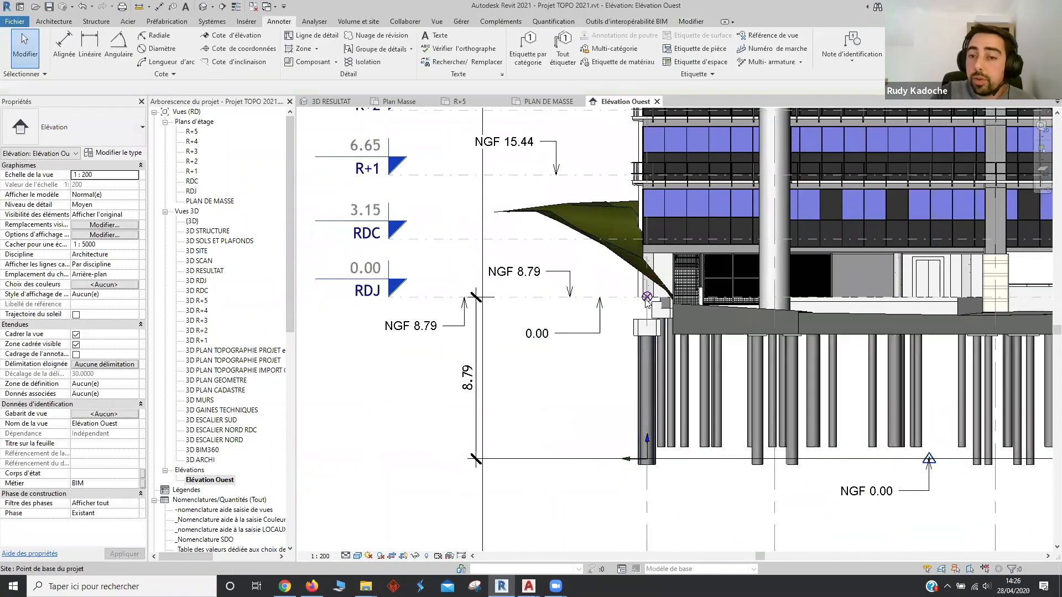
pyautogui.click(648, 297)
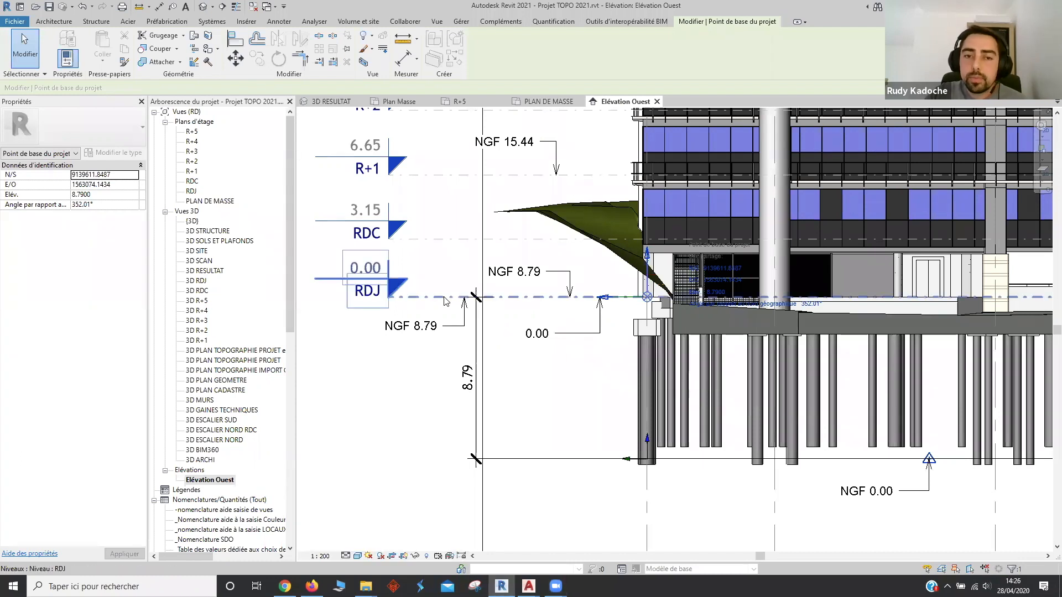
pyautogui.click(409, 298)
pyautogui.click(114, 153)
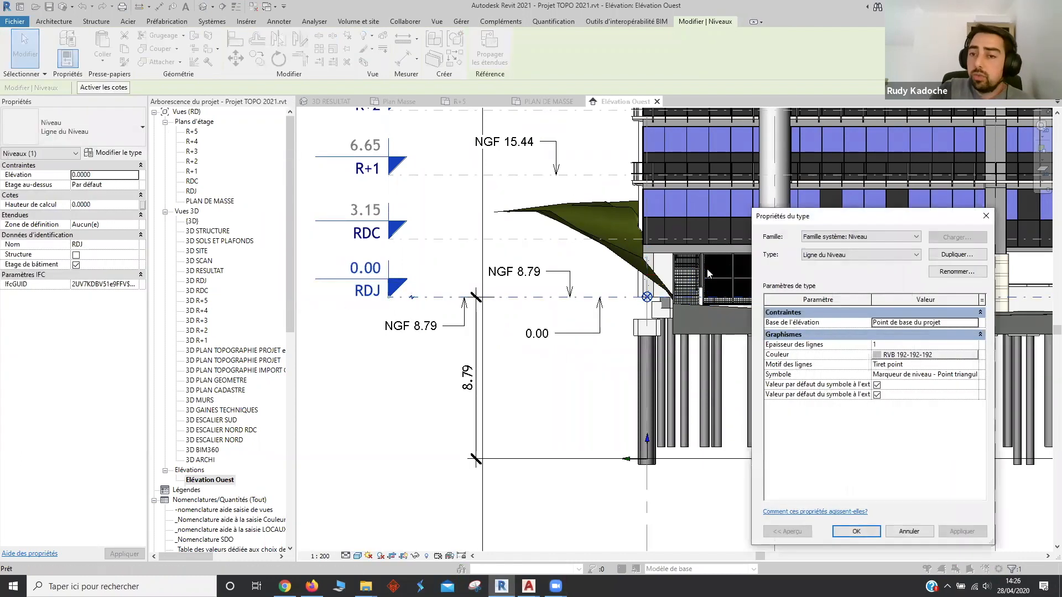
pyautogui.click(975, 323)
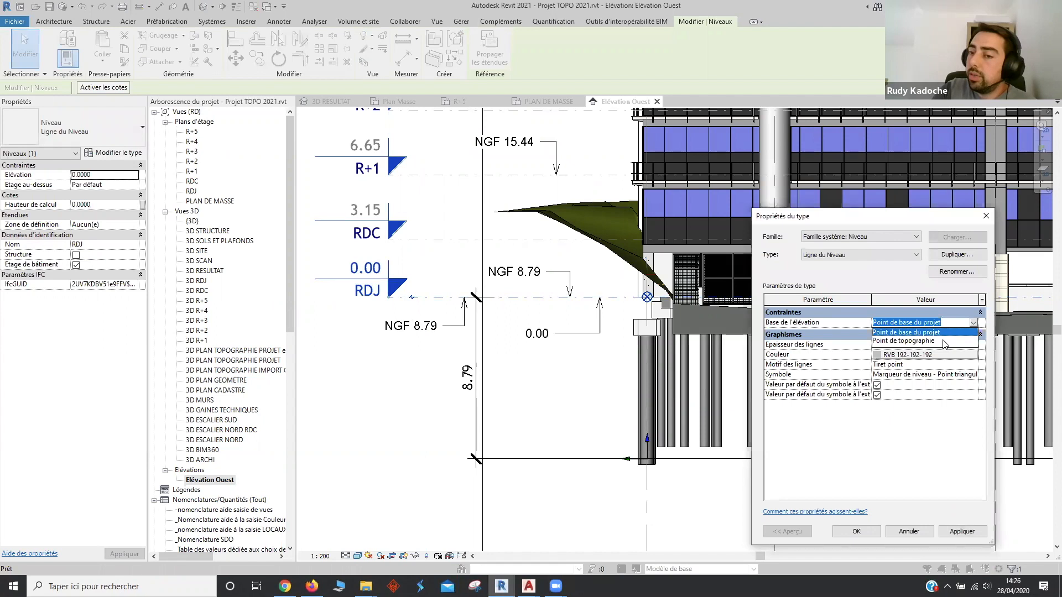
pyautogui.click(946, 342)
pyautogui.click(843, 531)
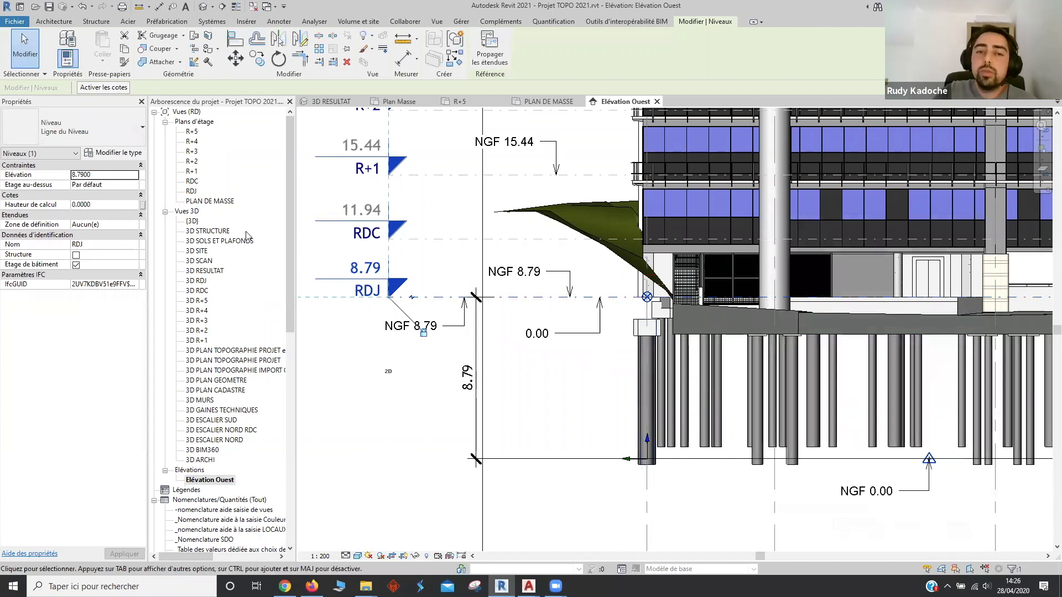
# Set the elevation base of the Ligne du Niveau level type back to Point de base du projet and deselect the level
pyautogui.click(117, 153)
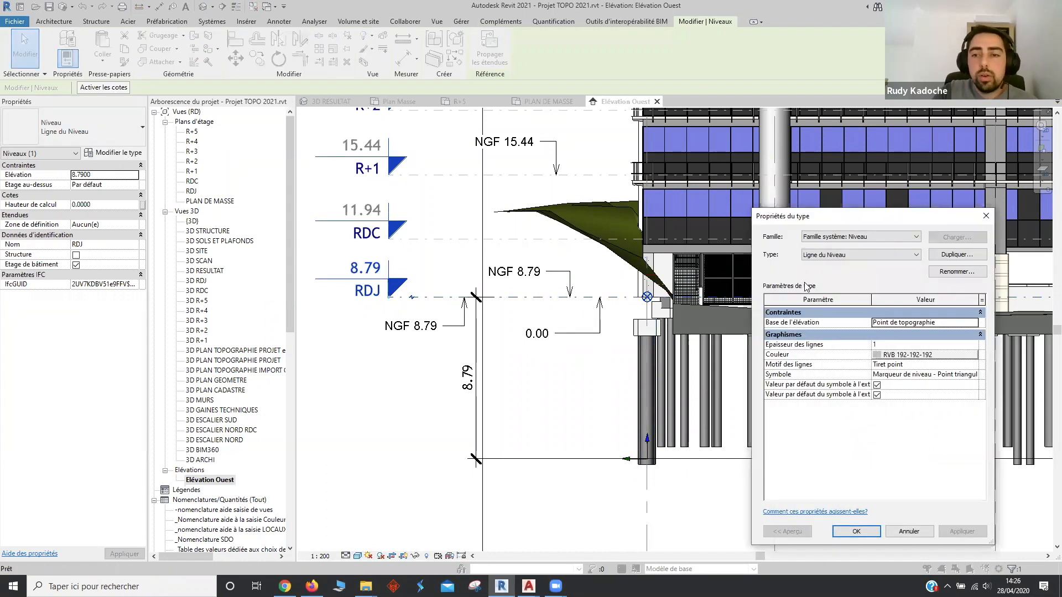
pyautogui.click(969, 322)
pyautogui.click(918, 332)
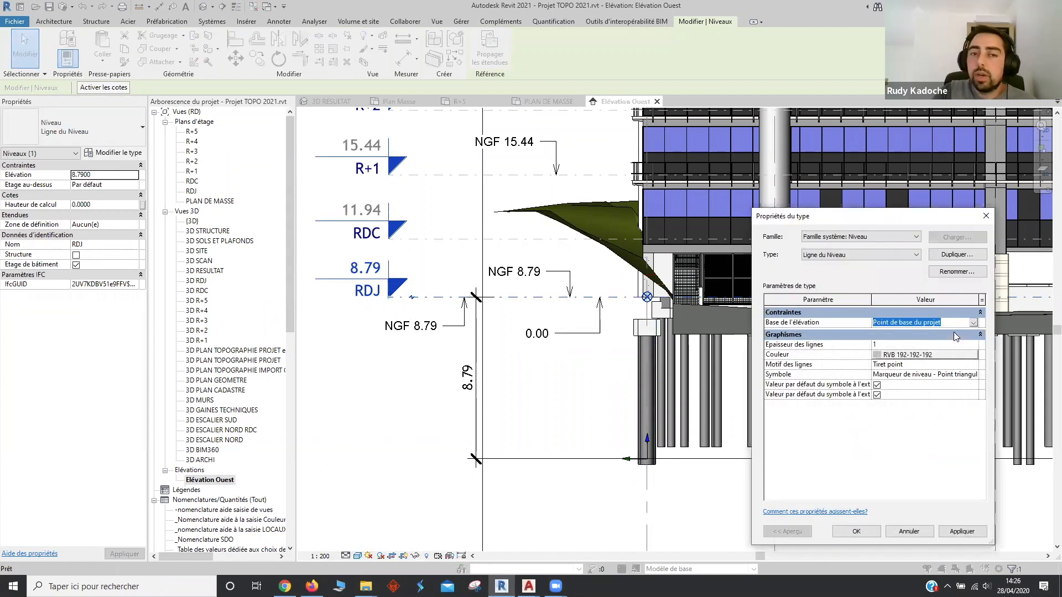
pyautogui.click(861, 528)
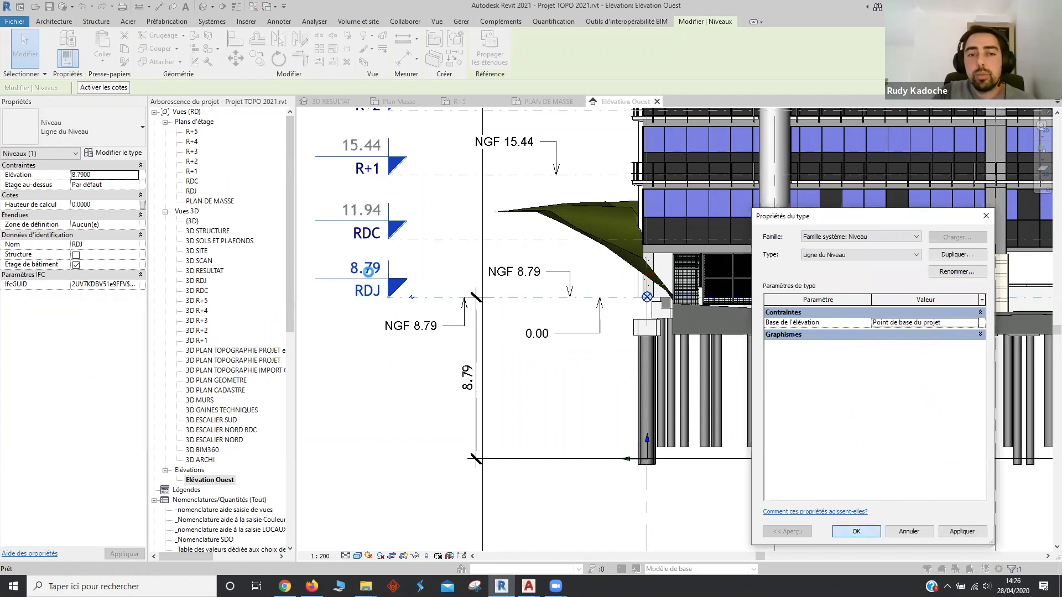
pyautogui.click(858, 531)
pyautogui.click(564, 355)
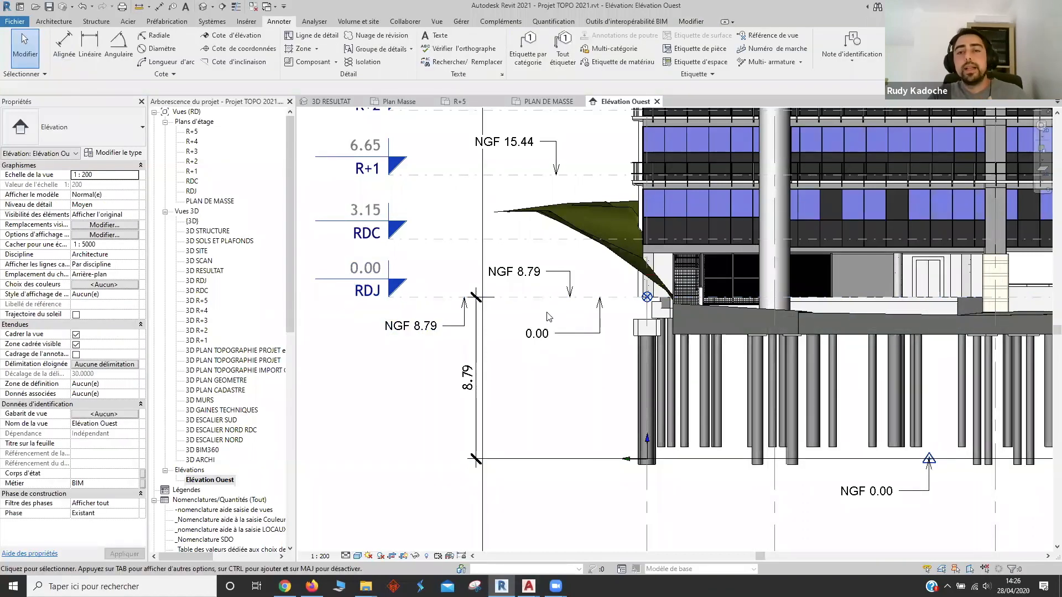
# Open the project's location, weather and site settings (Emplacement, météo et site)
pyautogui.scroll(-3, 548, 317)
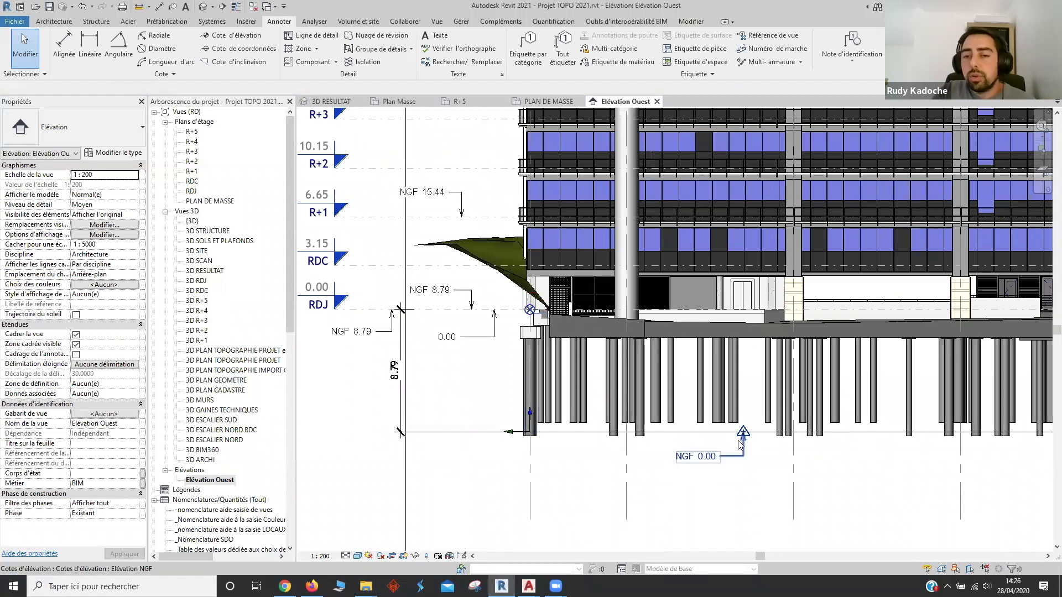
pyautogui.moveTo(486, 375); pyautogui.dragTo(540, 474)
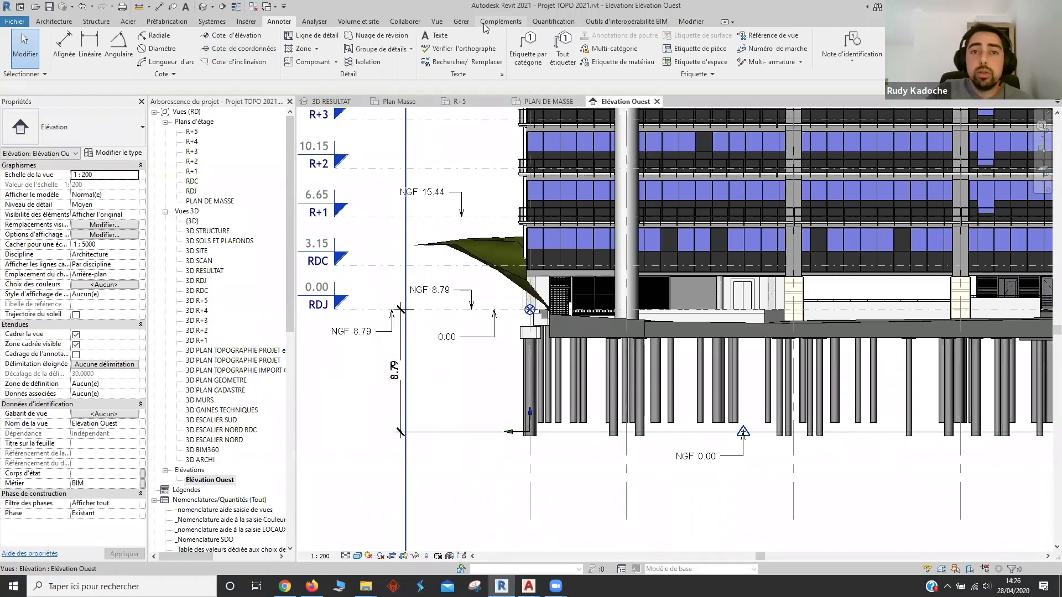
pyautogui.click(462, 21)
pyautogui.click(481, 36)
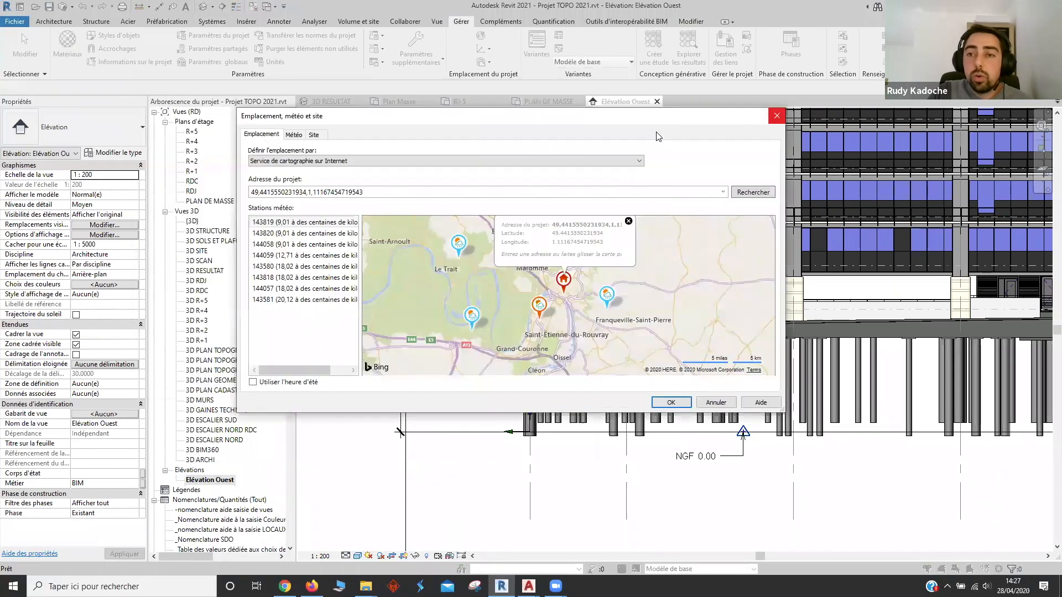
# Close the location settings, open the PLAN DE MASSE plan, and shift the project base point at grids 1 and A slightly west along grid A
pyautogui.click(777, 116)
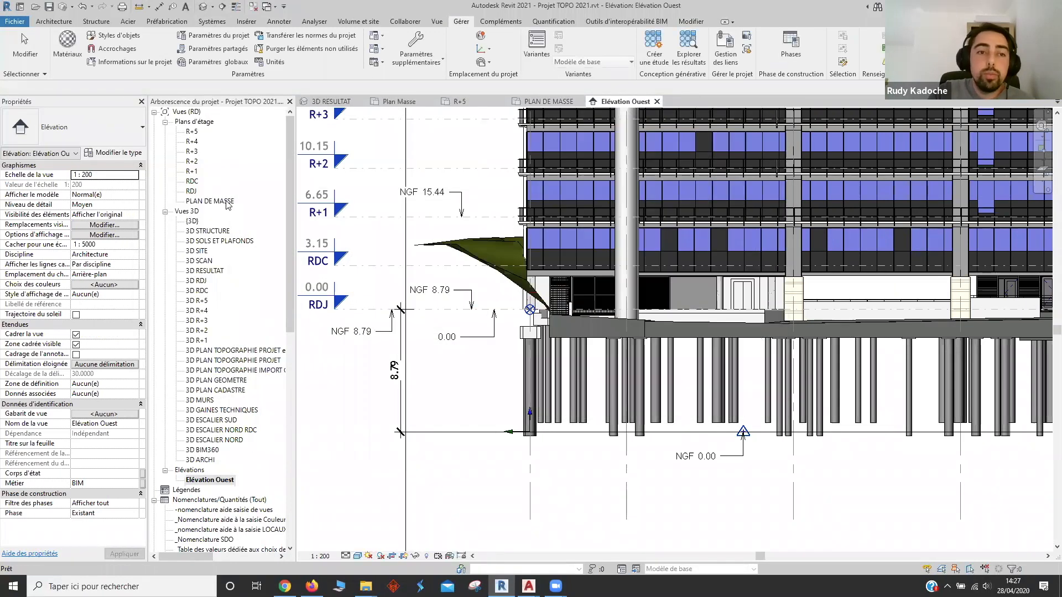
pyautogui.doubleClick(210, 201)
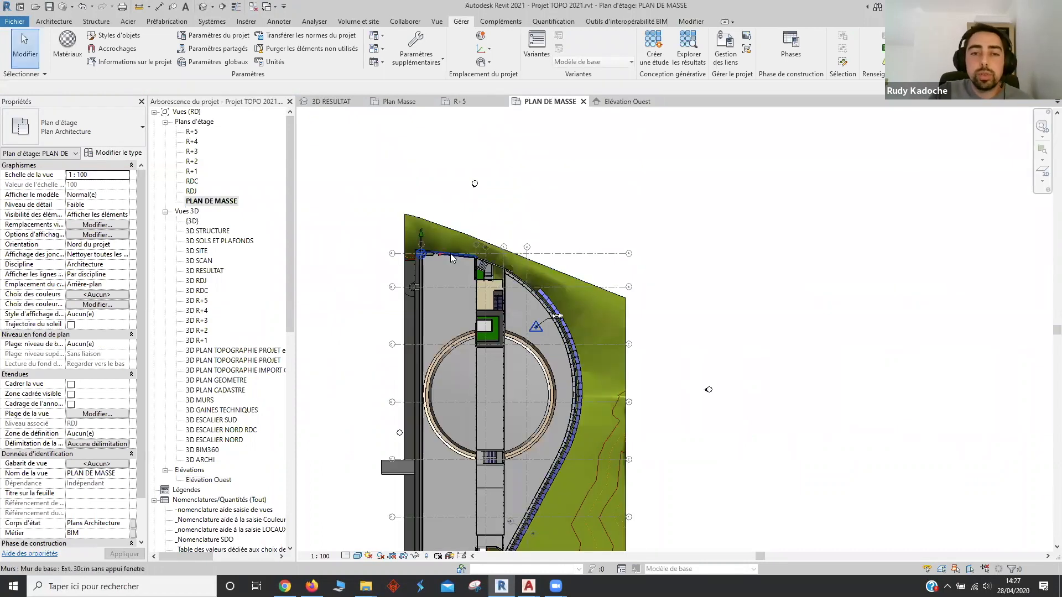
pyautogui.scroll(3, 427, 264)
pyautogui.scroll(1, 427, 264)
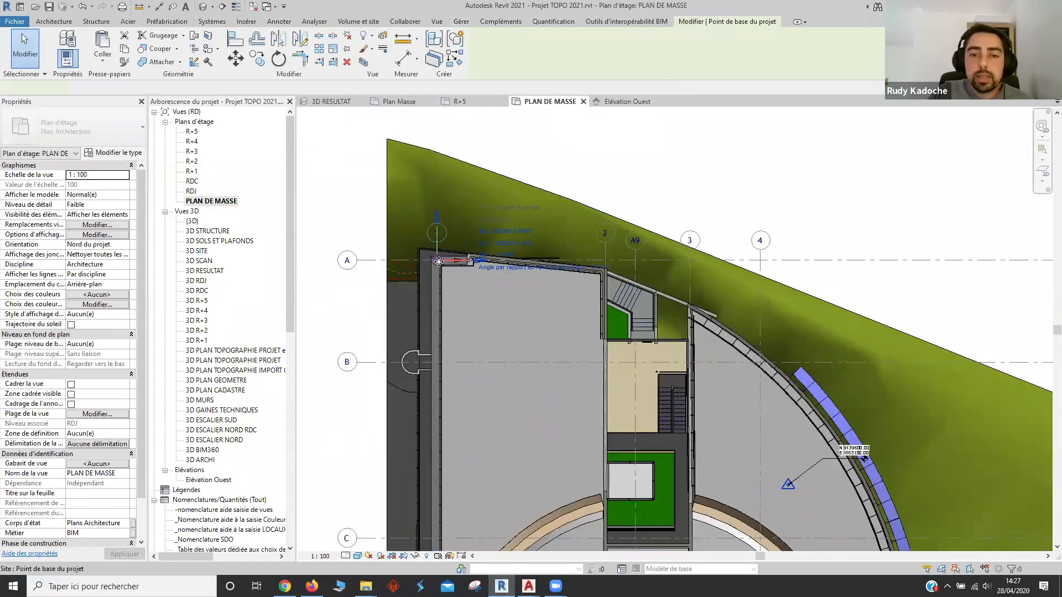
pyautogui.click(422, 264)
pyautogui.moveTo(436, 249); pyautogui.dragTo(448, 254)
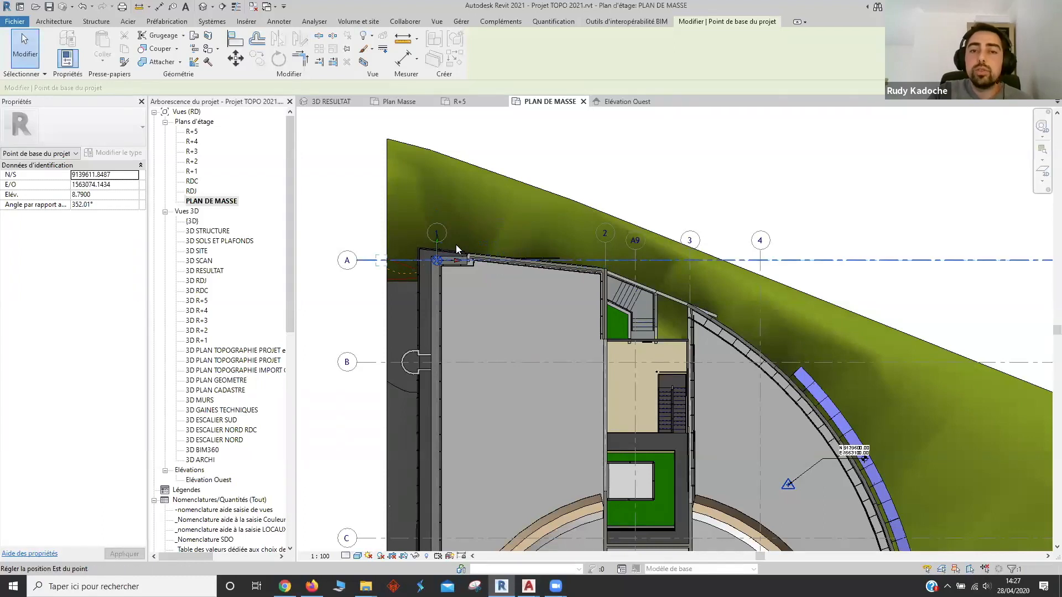
pyautogui.scroll(3, 455, 245)
pyautogui.scroll(1, 464, 304)
pyautogui.scroll(3, 514, 350)
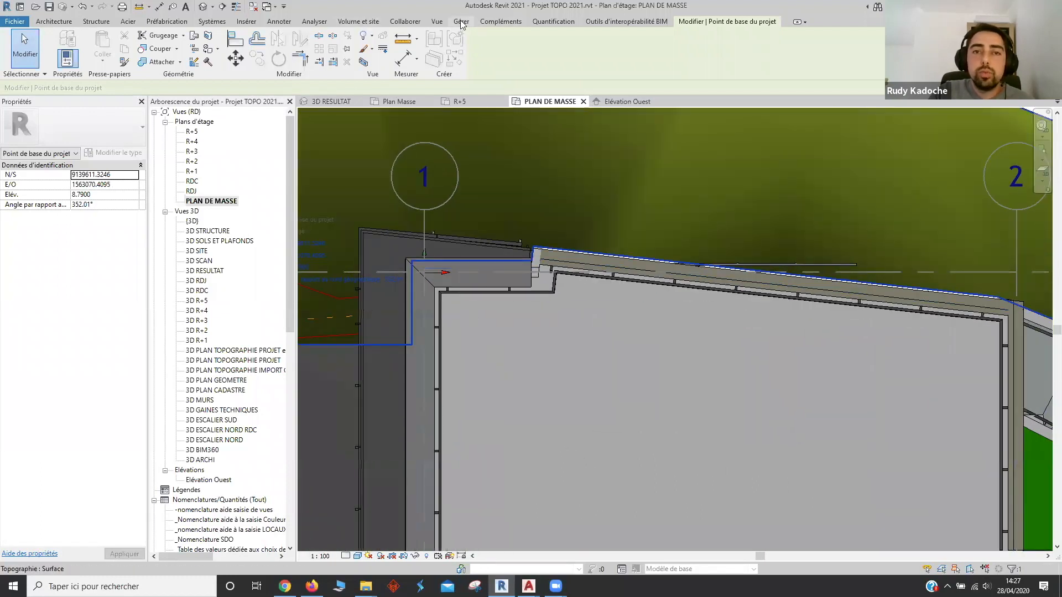
# Open the project location settings and examine the project pin's street-level map position against the building corner at grids 1 and A
pyautogui.click(461, 21)
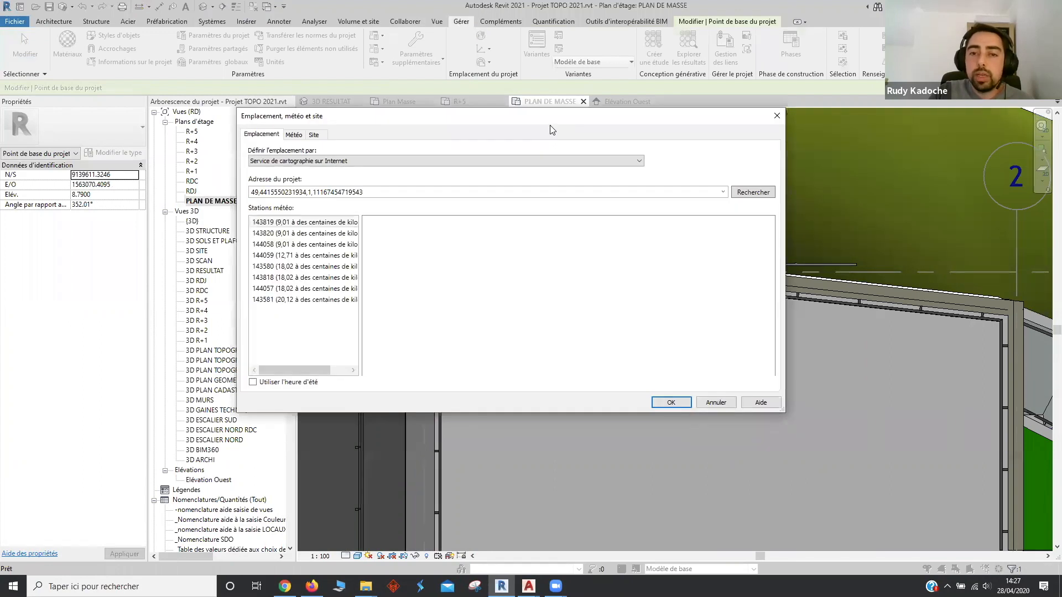
pyautogui.moveTo(551, 129); pyautogui.dragTo(796, 255)
pyautogui.scroll(5, 805, 427)
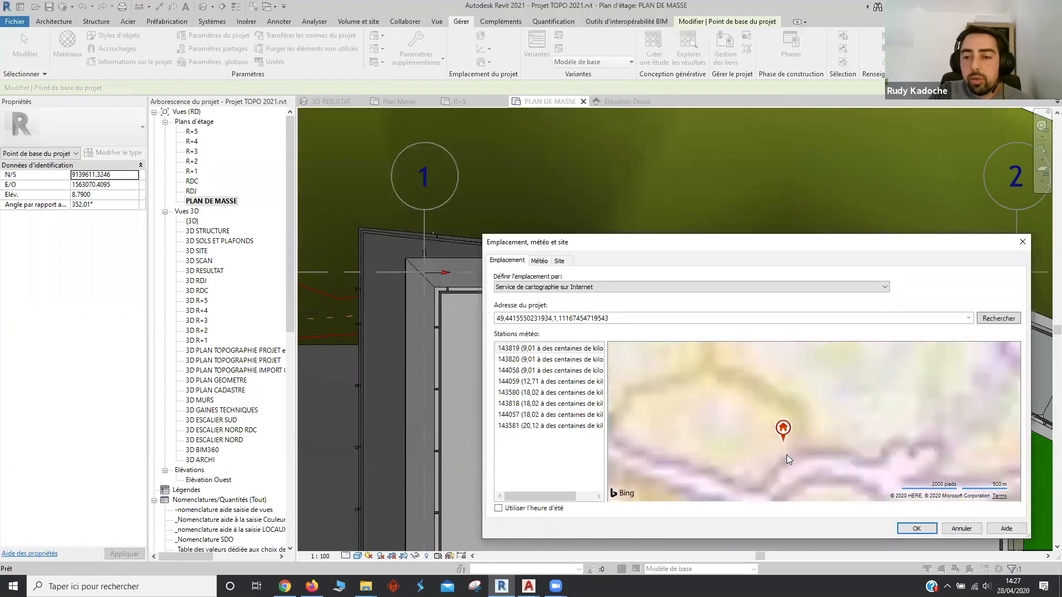
pyautogui.scroll(5, 789, 456)
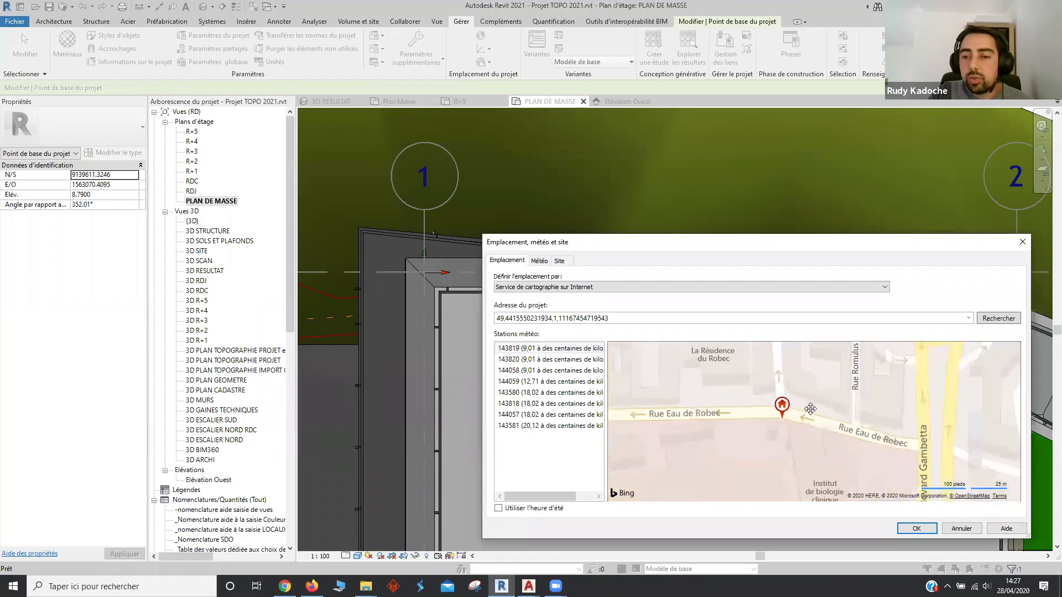
pyautogui.scroll(3, 791, 418)
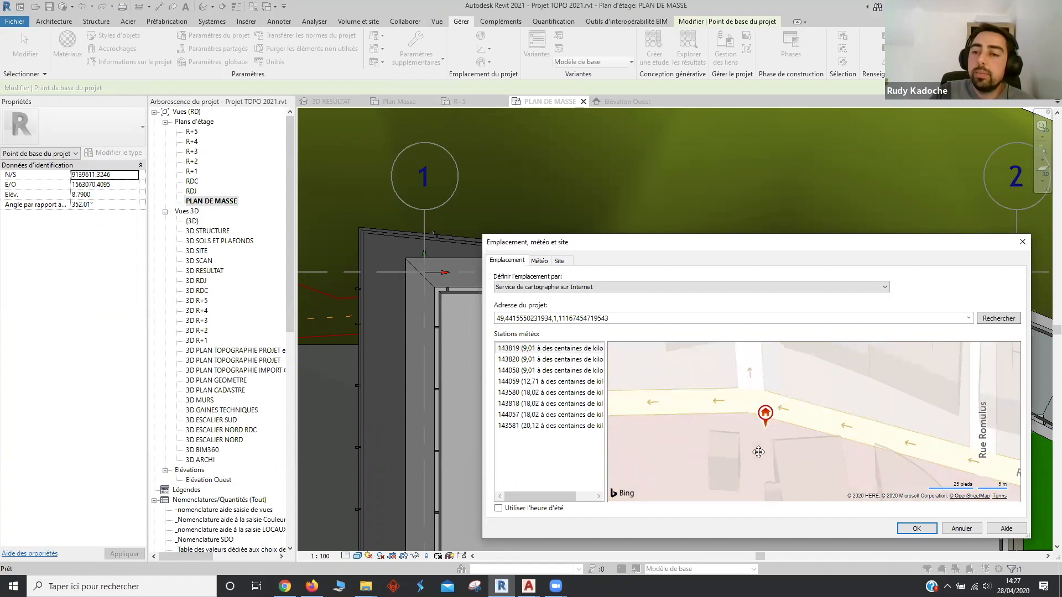
pyautogui.moveTo(759, 452); pyautogui.dragTo(763, 441)
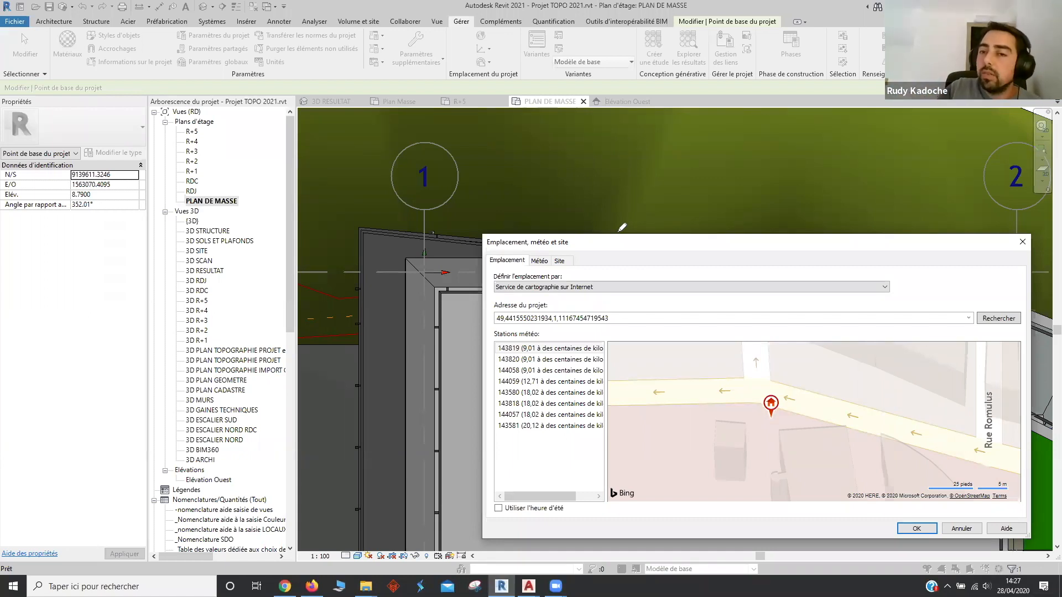
pyautogui.moveTo(427, 273); pyautogui.dragTo(768, 415)
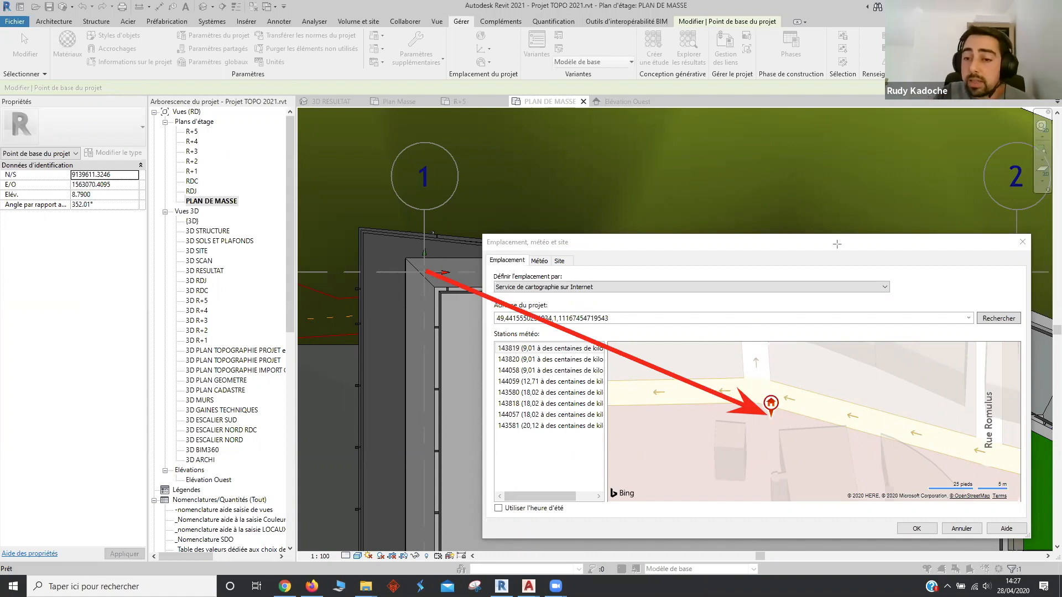
# Try to reposition the project pin on the location map, then cancel the dialog and deselect the base point
pyautogui.moveTo(771, 407); pyautogui.dragTo(784, 440)
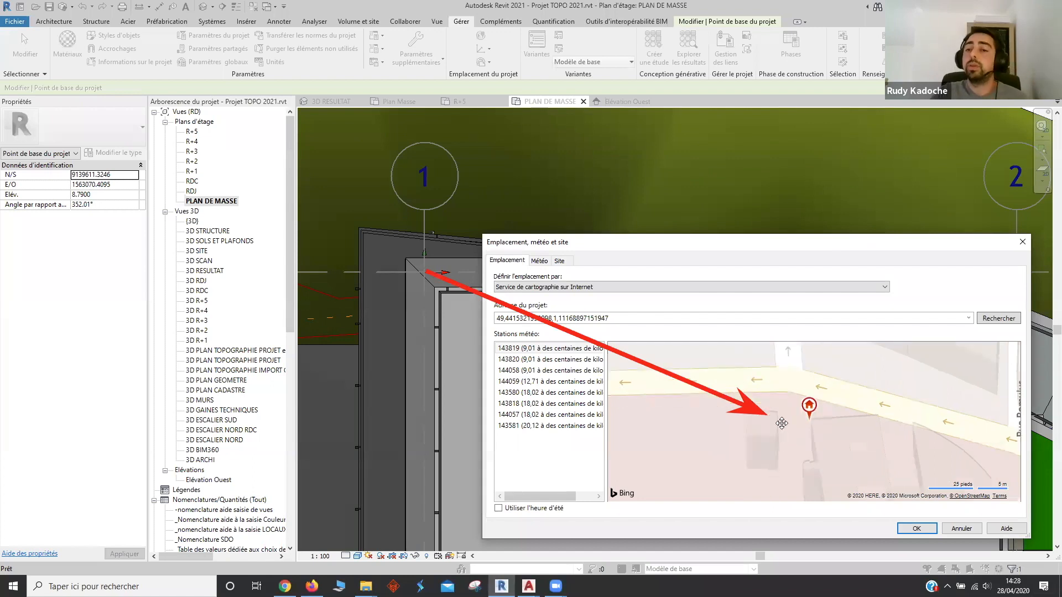
pyautogui.click(962, 528)
pyautogui.press('Escape')
# Open the {3D} view and select the topography surface at the foot of the curved facade
pyautogui.scroll(-2, 557, 205)
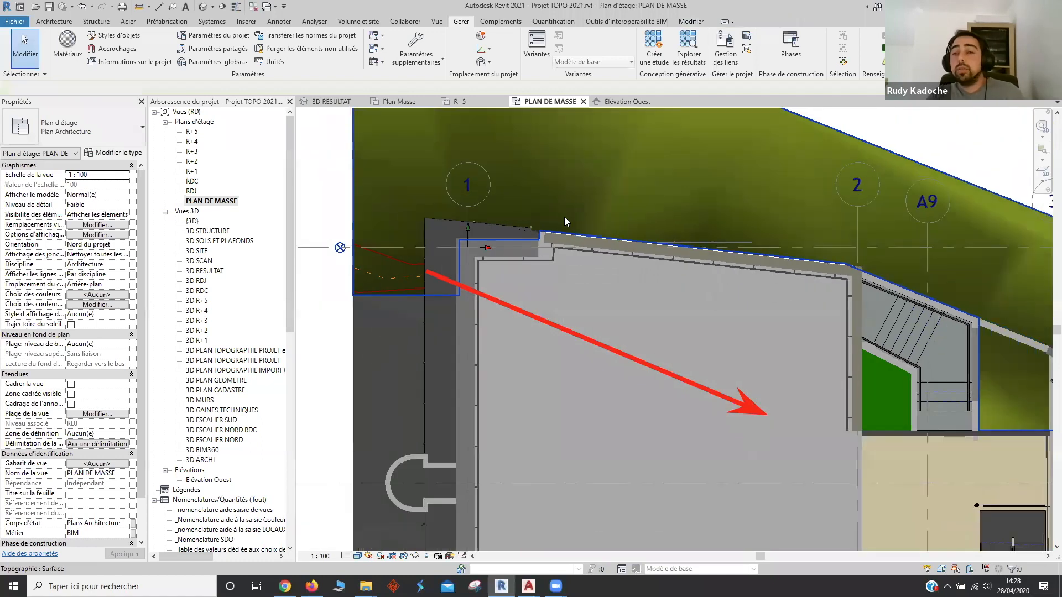
pyautogui.scroll(-2, 564, 217)
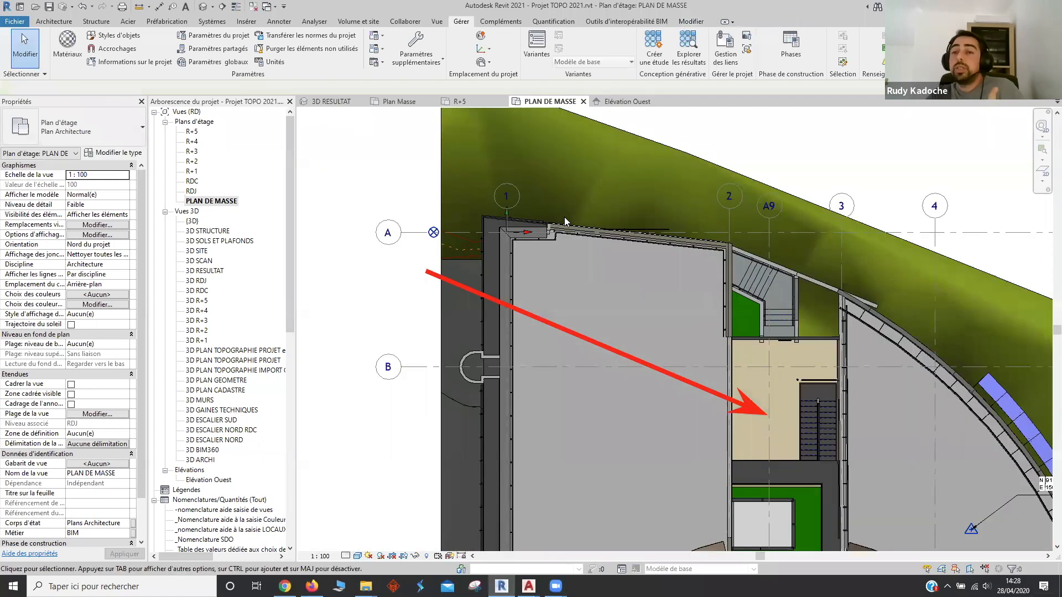
pyautogui.scroll(-3, 874, 273)
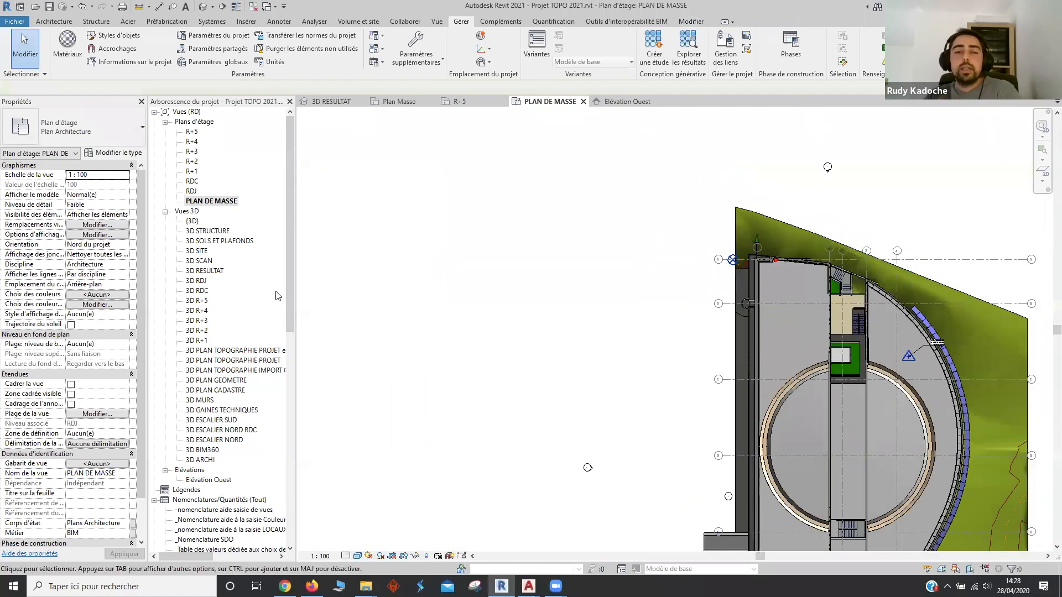
pyautogui.moveTo(777, 388); pyautogui.dragTo(630, 330, button='middle')
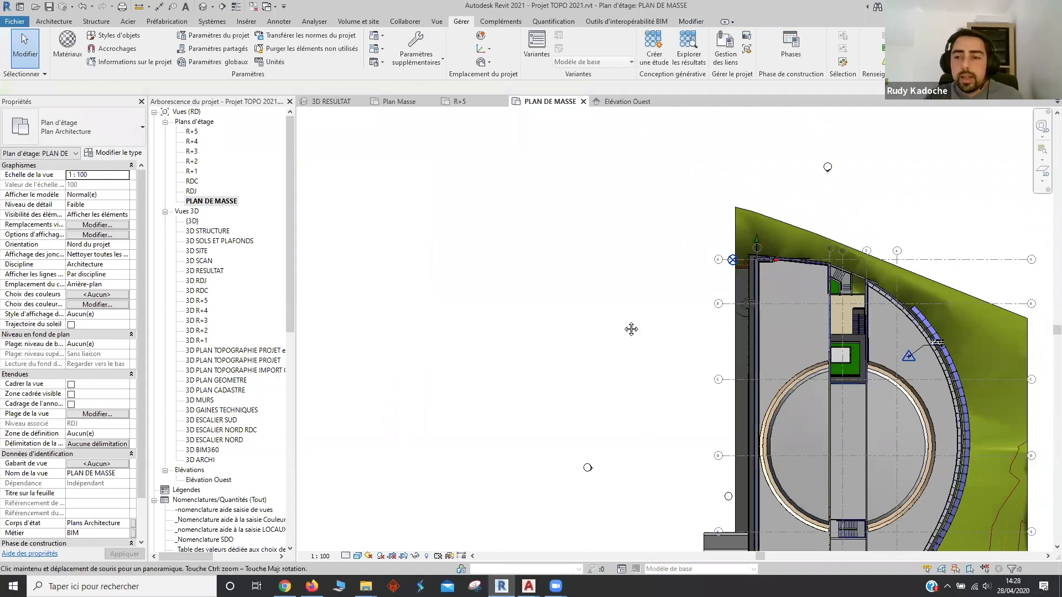
pyautogui.doubleClick(192, 221)
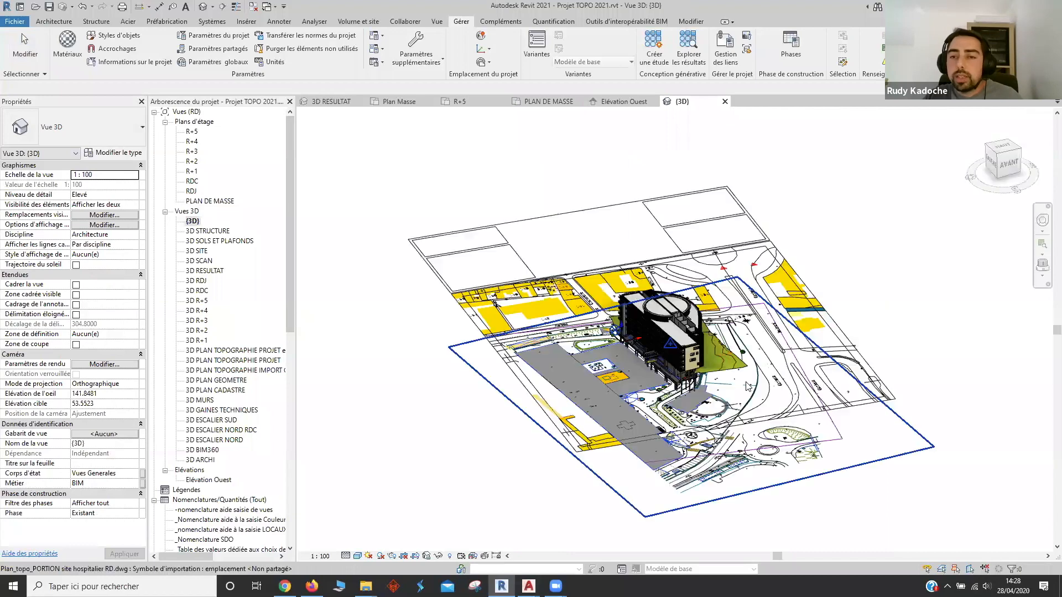
pyautogui.scroll(5, 613, 395)
pyautogui.keyDown('shift'); pyautogui.moveTo(613, 395); pyautogui.dragTo(791, 237, button='middle'); pyautogui.keyUp('shift')
pyautogui.scroll(3, 509, 409)
pyautogui.scroll(2, 656, 419)
pyautogui.click(616, 393)
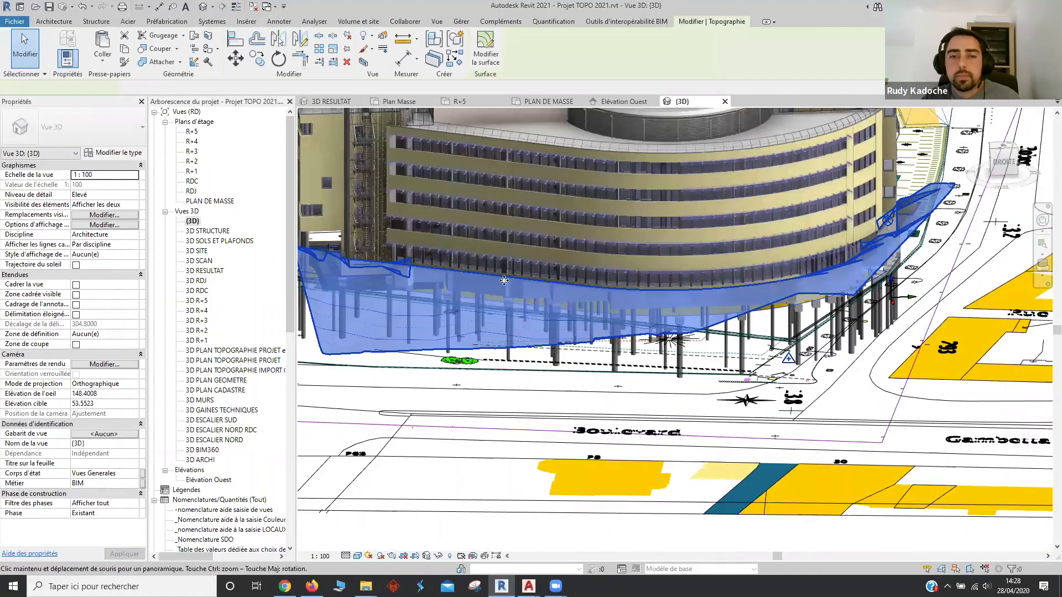
# Examine the selected topography around the stair tower and piles, and display the Volume et site tools containing Zone nivelée
pyautogui.keyDown('shift'); pyautogui.moveTo(459, 309); pyautogui.dragTo(603, 302, button='middle'); pyautogui.keyUp('shift')
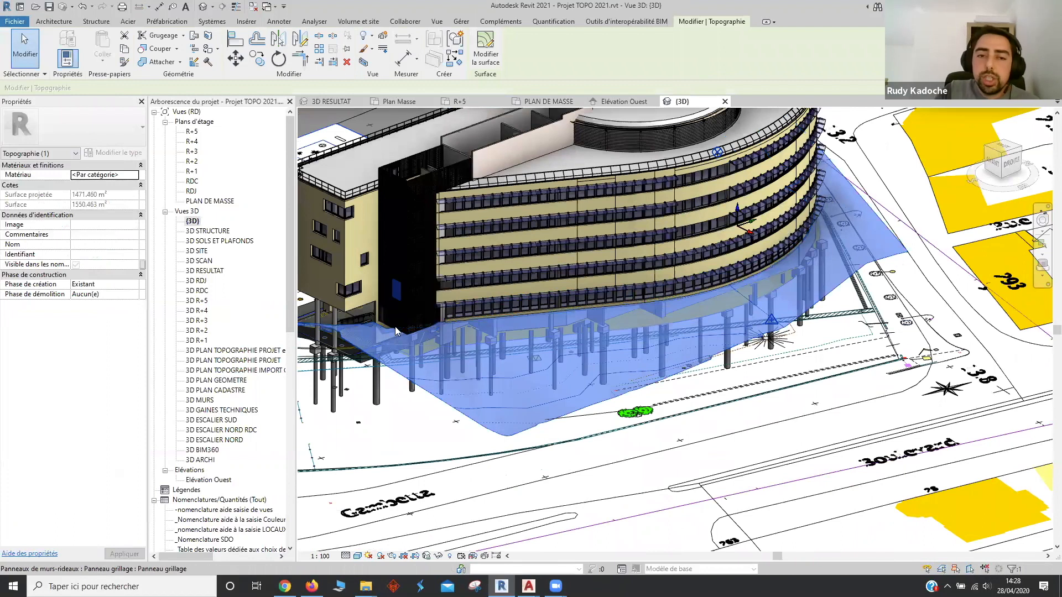
pyautogui.scroll(3, 395, 326)
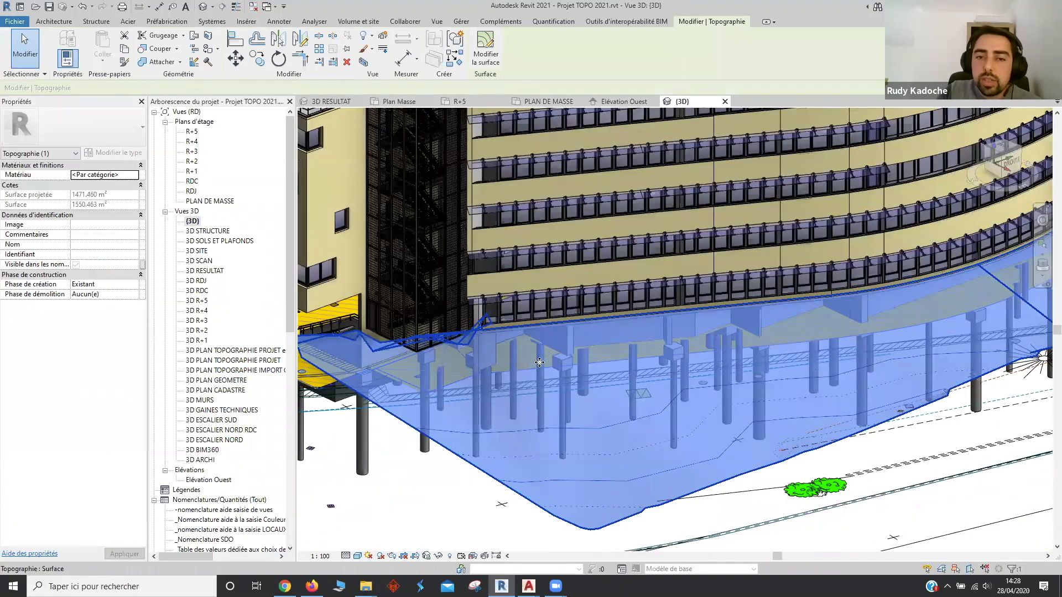
pyautogui.scroll(2, 507, 371)
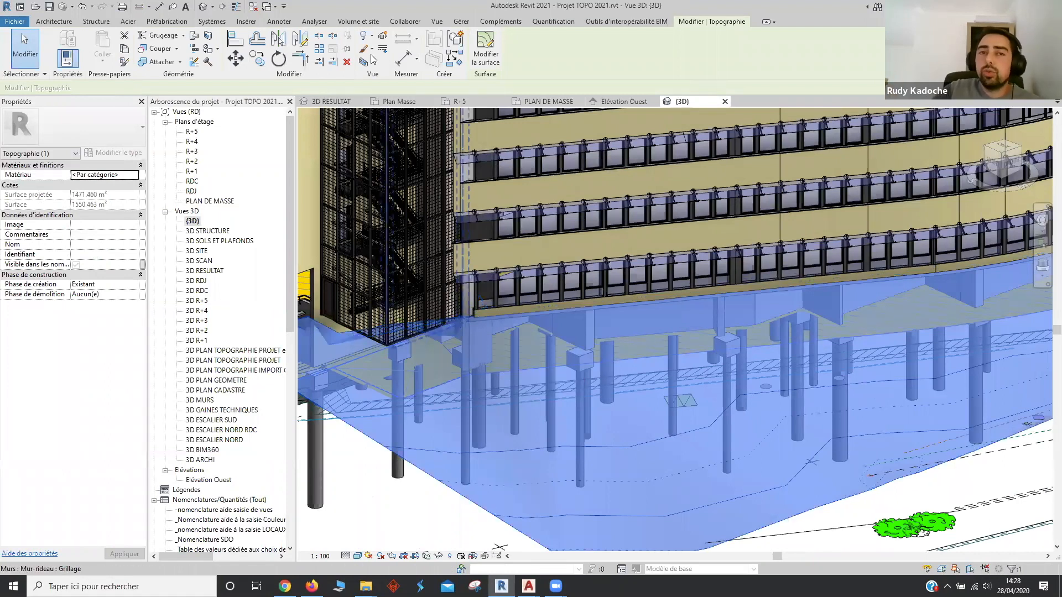
pyautogui.click(358, 21)
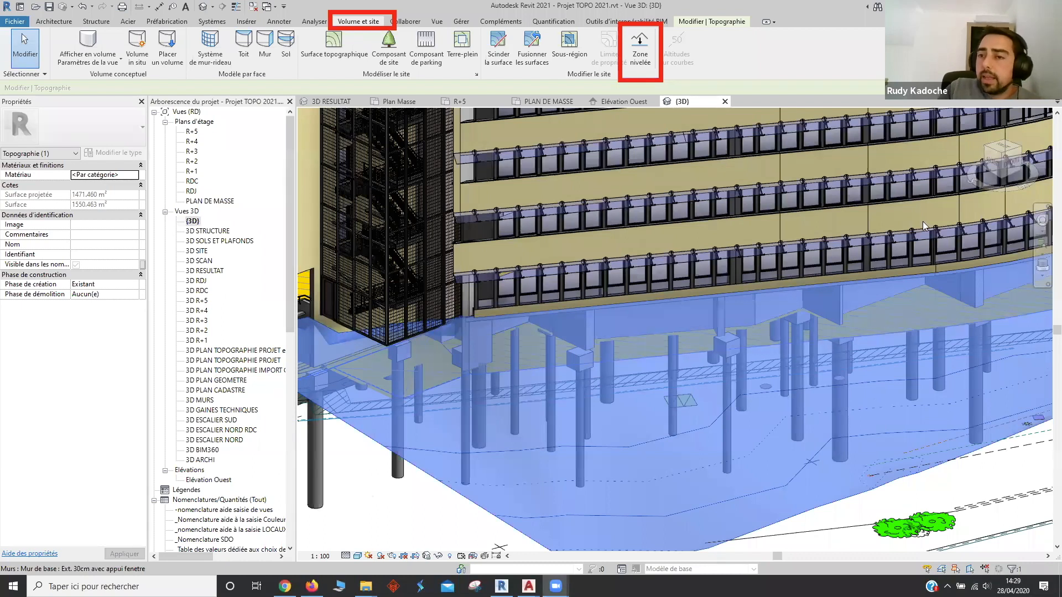
# Start a spot elevation in the {3D} view, choose the Elévation NGF type, and leave the command without placing one
pyautogui.click(282, 24)
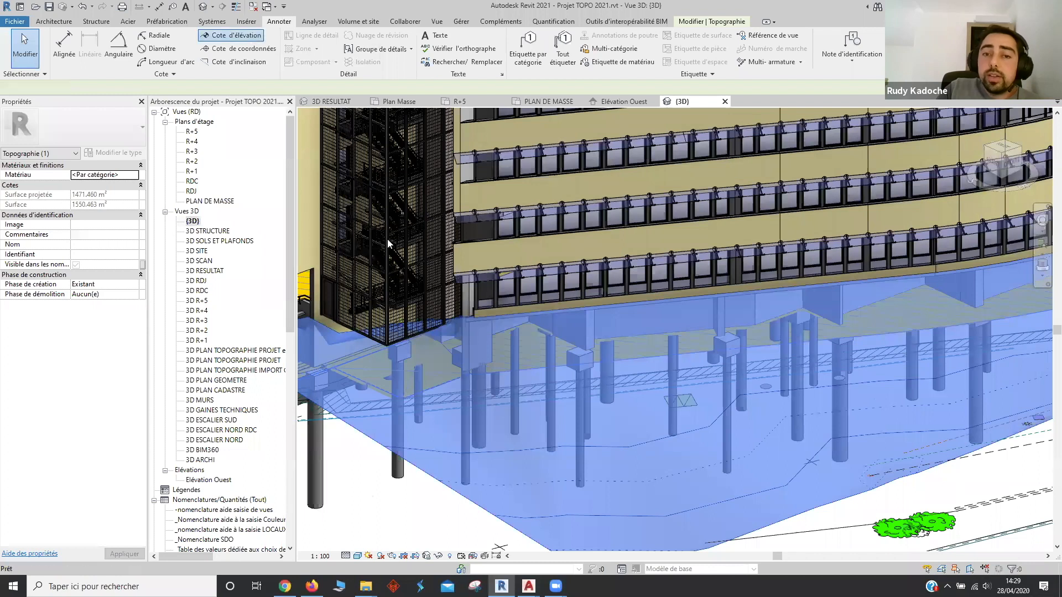
pyautogui.click(243, 36)
pyautogui.scroll(6, 473, 296)
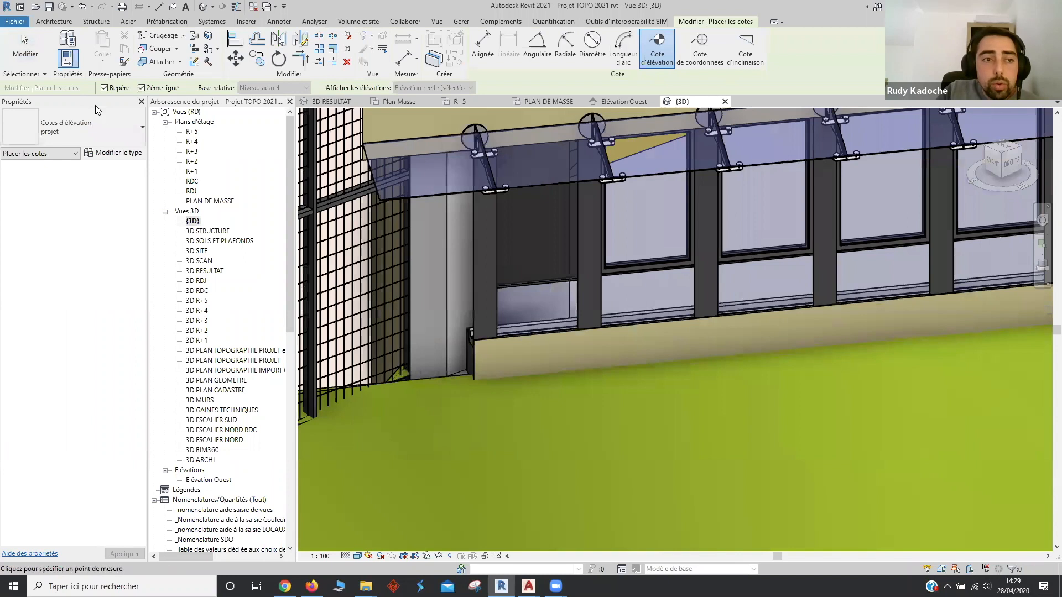
pyautogui.click(72, 127)
pyautogui.click(33, 183)
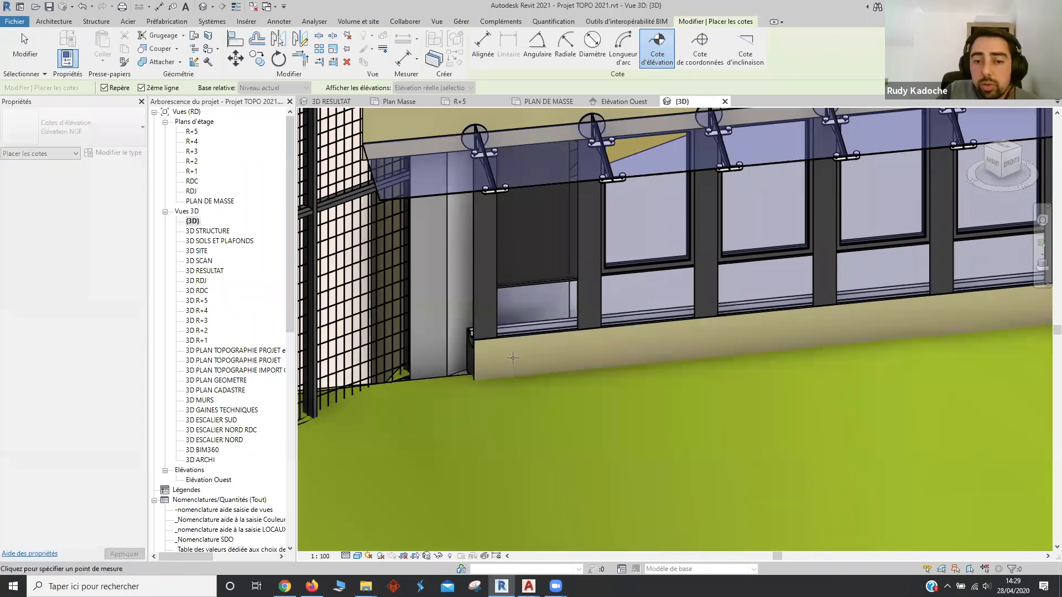
pyautogui.scroll(-2, 597, 398)
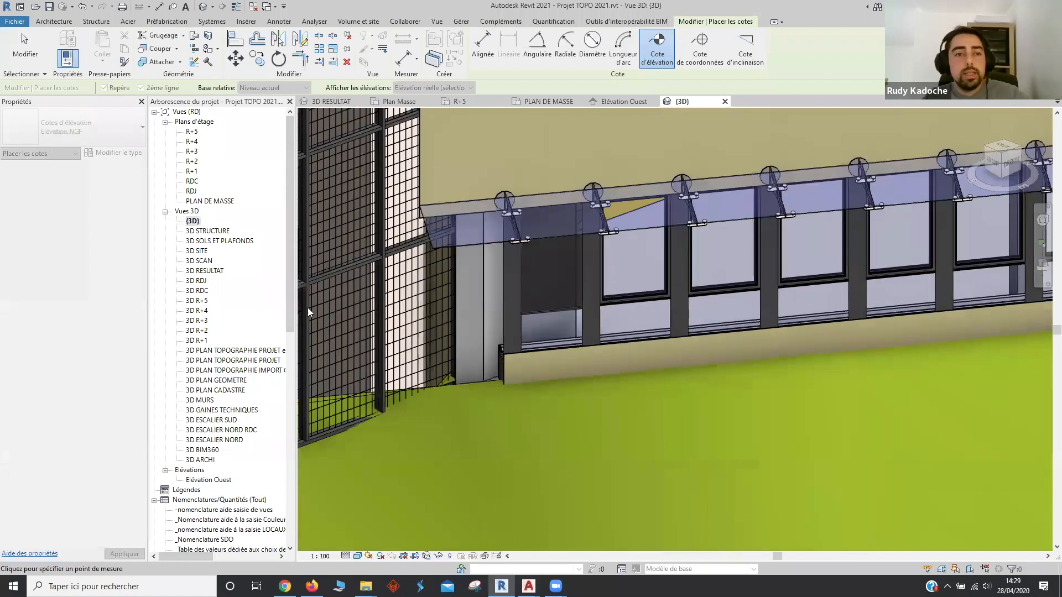
pyautogui.press('Escape')
pyautogui.press('Escape')
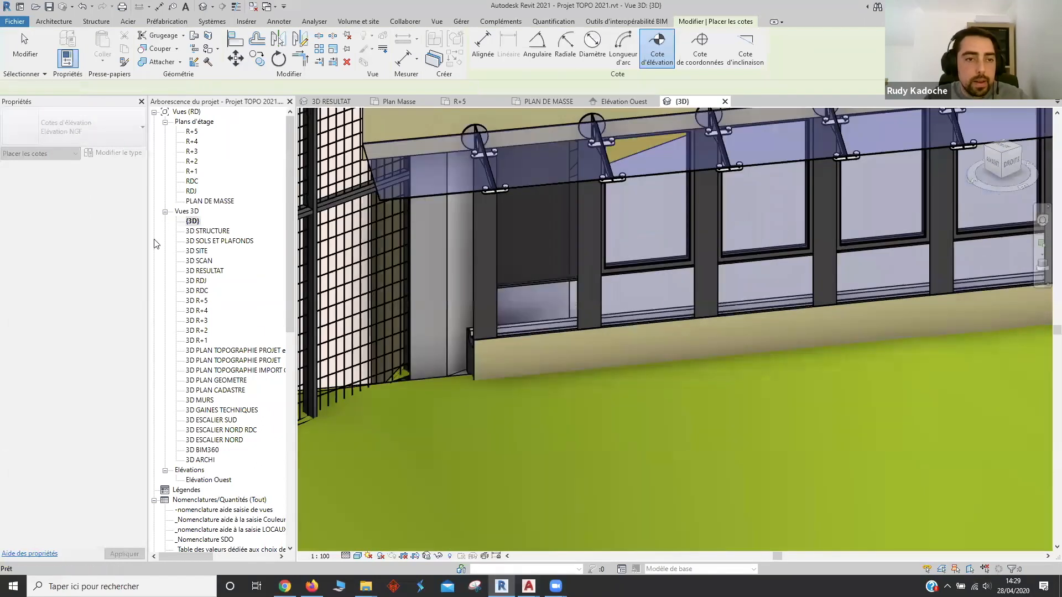
# Turn on all annotation categories in the {3D} view's visibility/graphics overrides
pyautogui.click(126, 219)
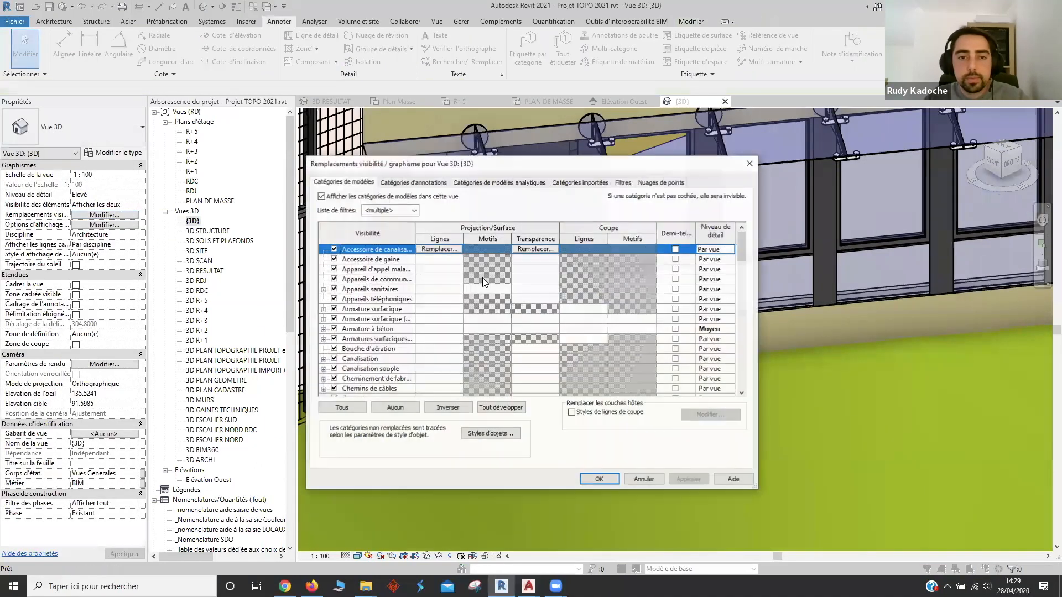
pyautogui.click(422, 182)
pyautogui.click(343, 409)
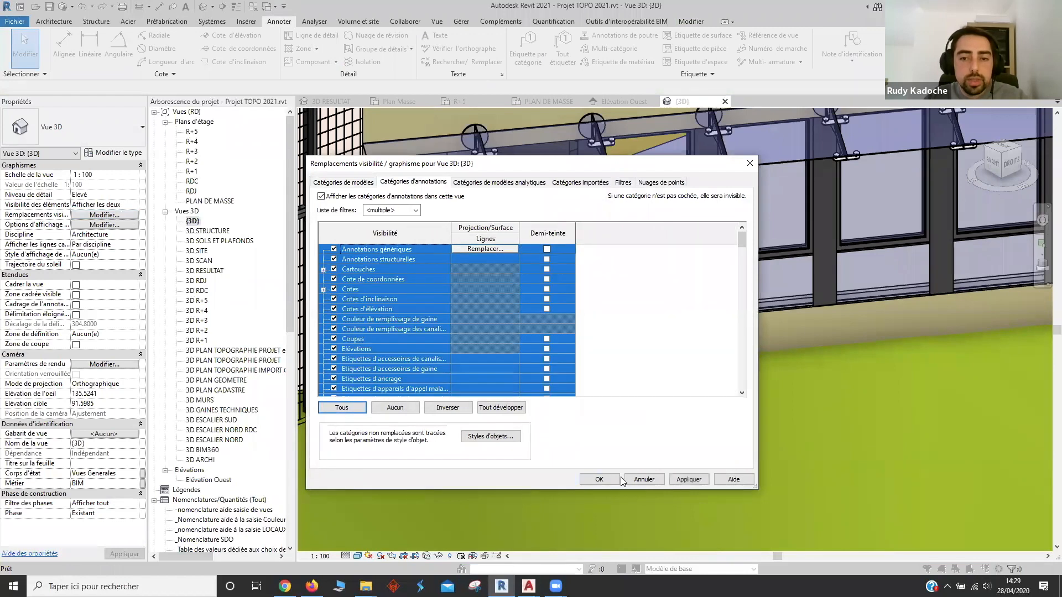
pyautogui.click(600, 479)
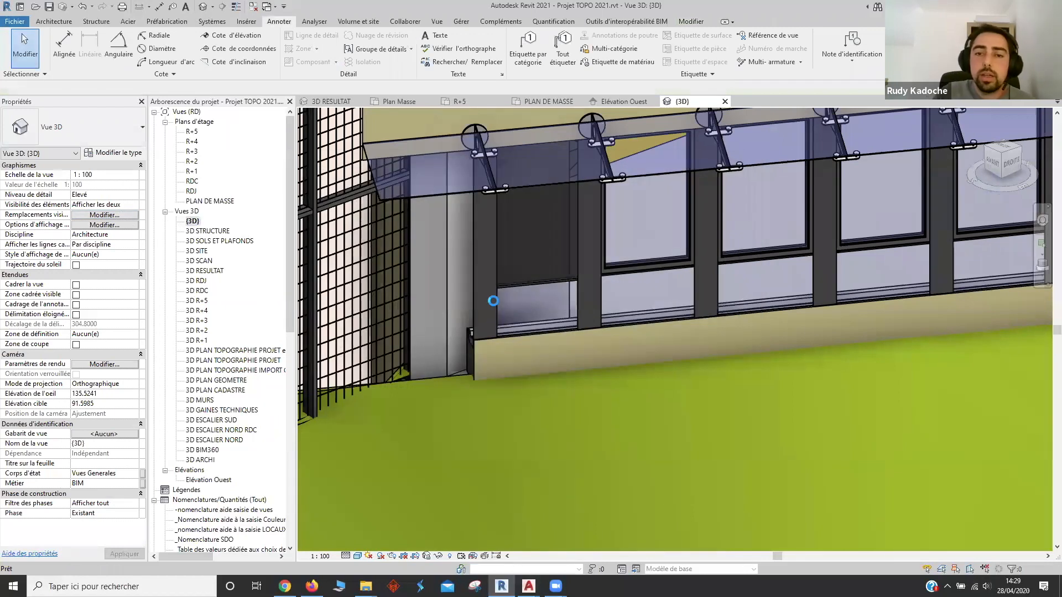
# Place an Elévation NGF spot elevation with a leader at the end of the lowest window sill, beside the stair tower
pyautogui.scroll(-2, 565, 203)
pyautogui.click(232, 36)
pyautogui.click(517, 346)
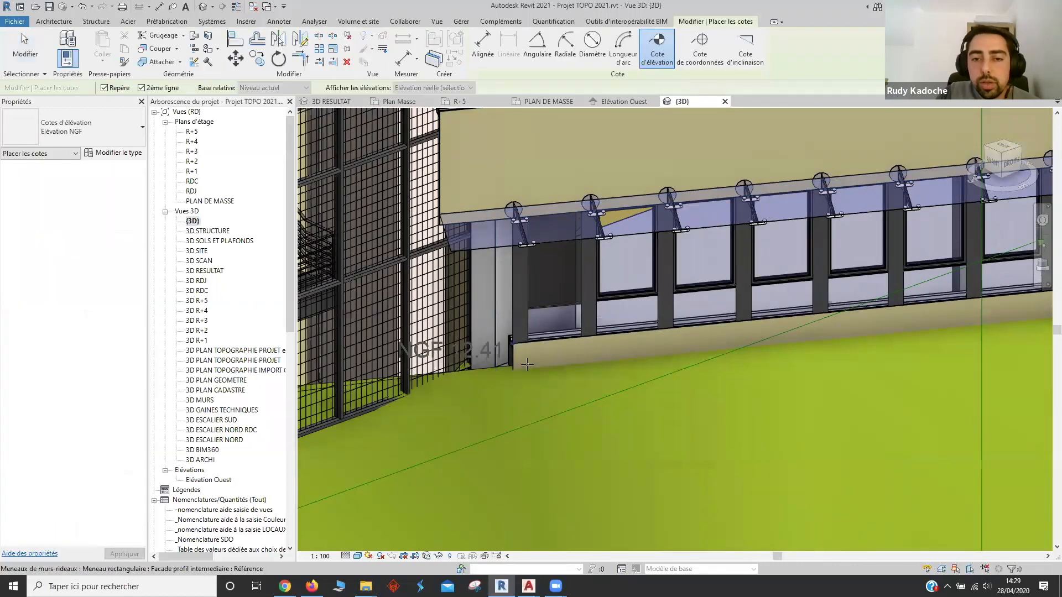
pyautogui.click(629, 421)
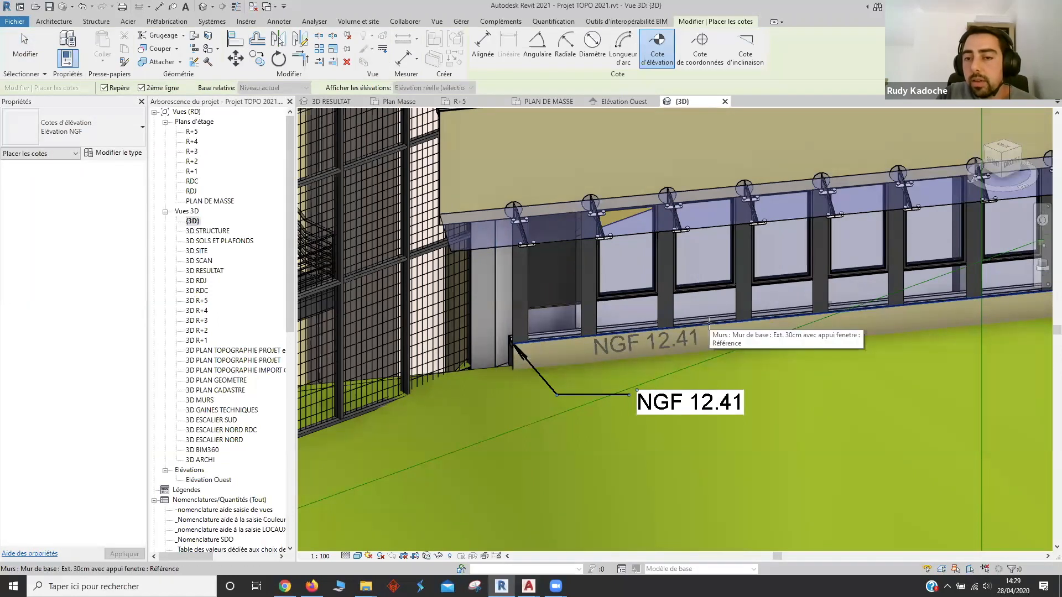
# Place another Elévation NGF spot elevation at the bottom outer corner of the mesh-clad stair tower
pyautogui.scroll(-3, 708, 323)
pyautogui.moveTo(708, 324); pyautogui.dragTo(550, 254, button='middle')
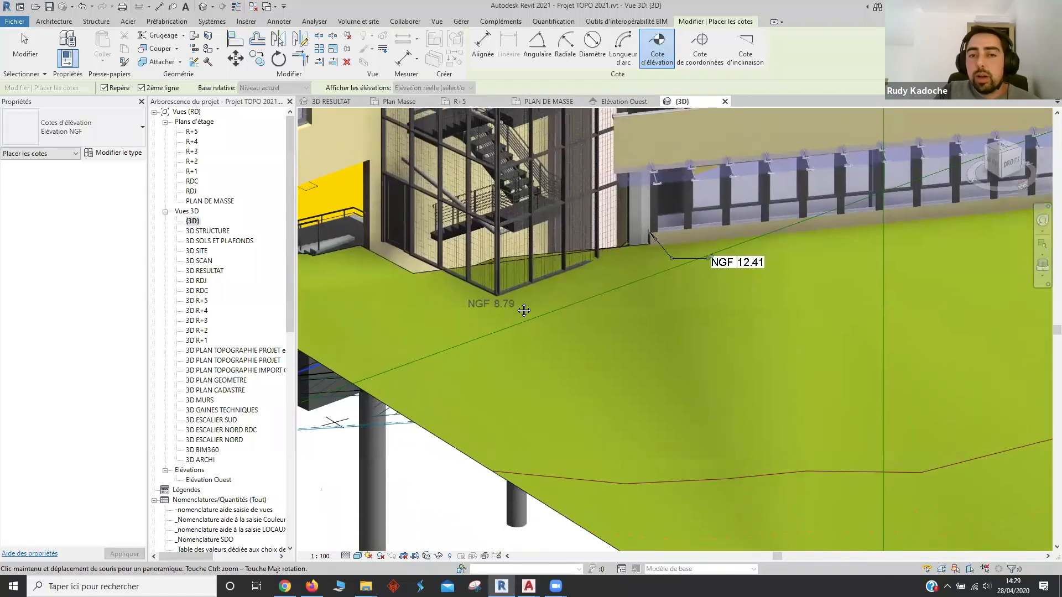
pyautogui.click(483, 324)
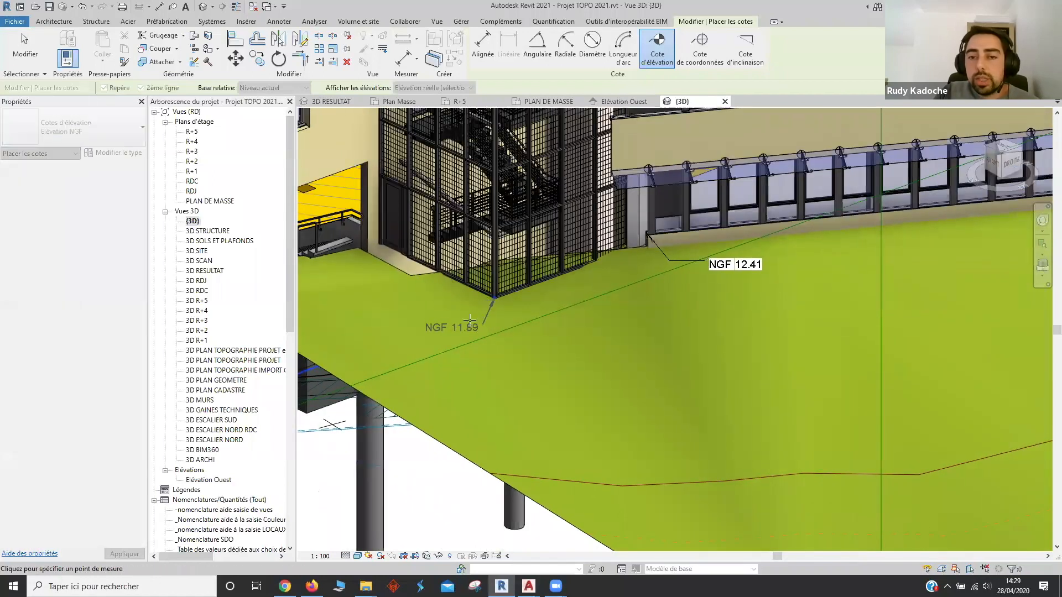
pyautogui.click(434, 324)
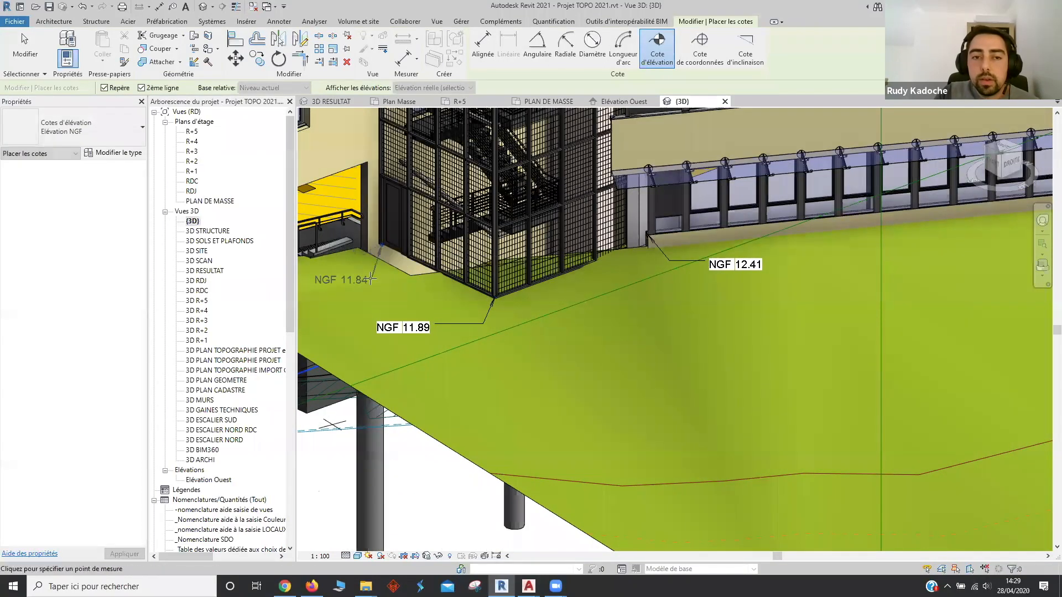
# Place an Elévation NGF spot elevation with a leader at the foot of the door beside the stair tower, and leave the command
pyautogui.scroll(-2, 459, 293)
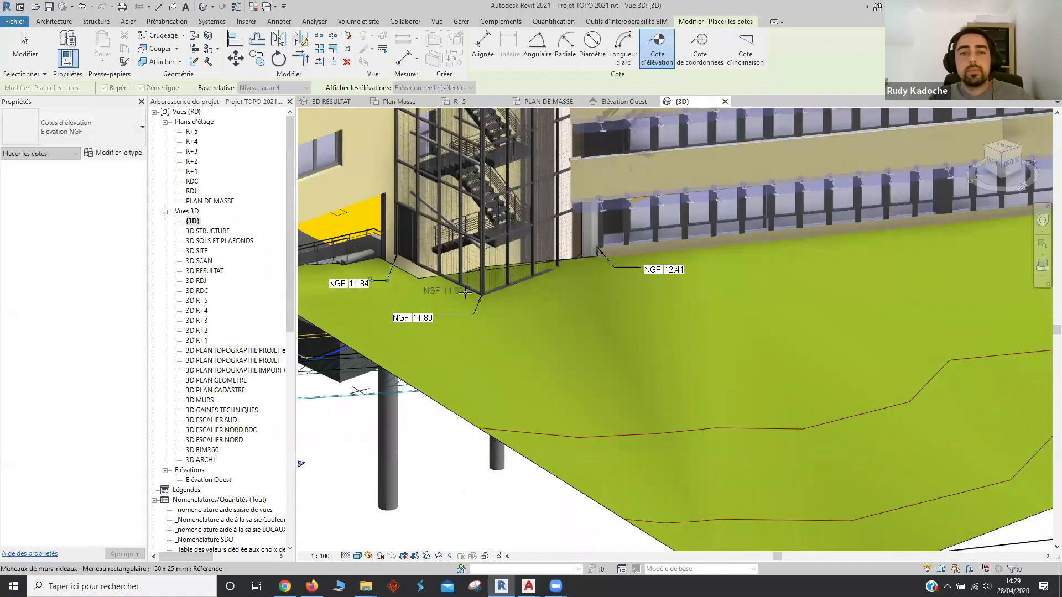
pyautogui.press('Escape')
pyautogui.press('Escape')
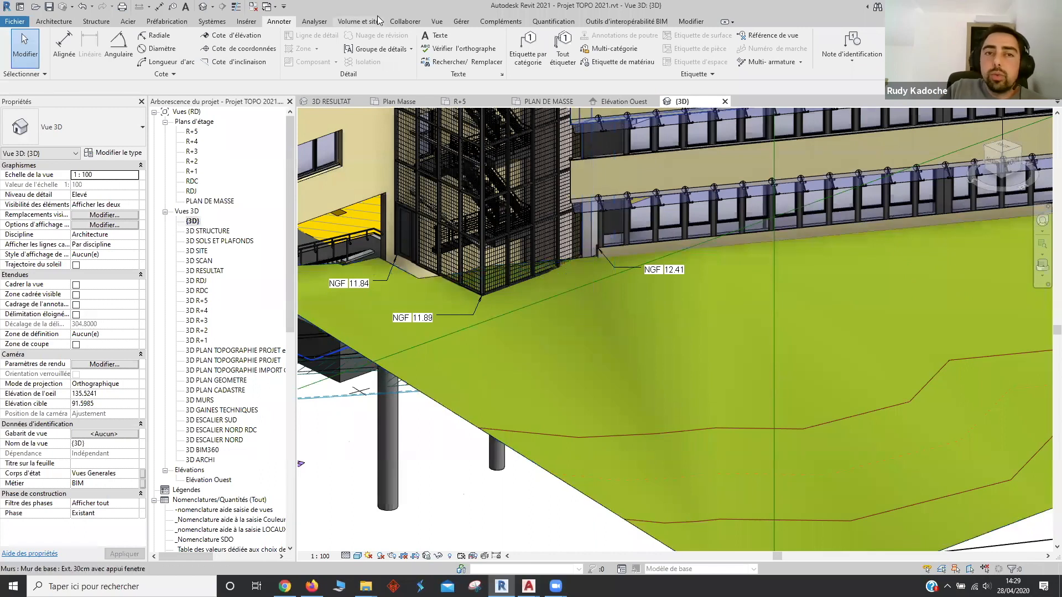
# Create a graded region as an exact copy of the existing topographic surface, and set its creation phase to Projet
pyautogui.click(359, 21)
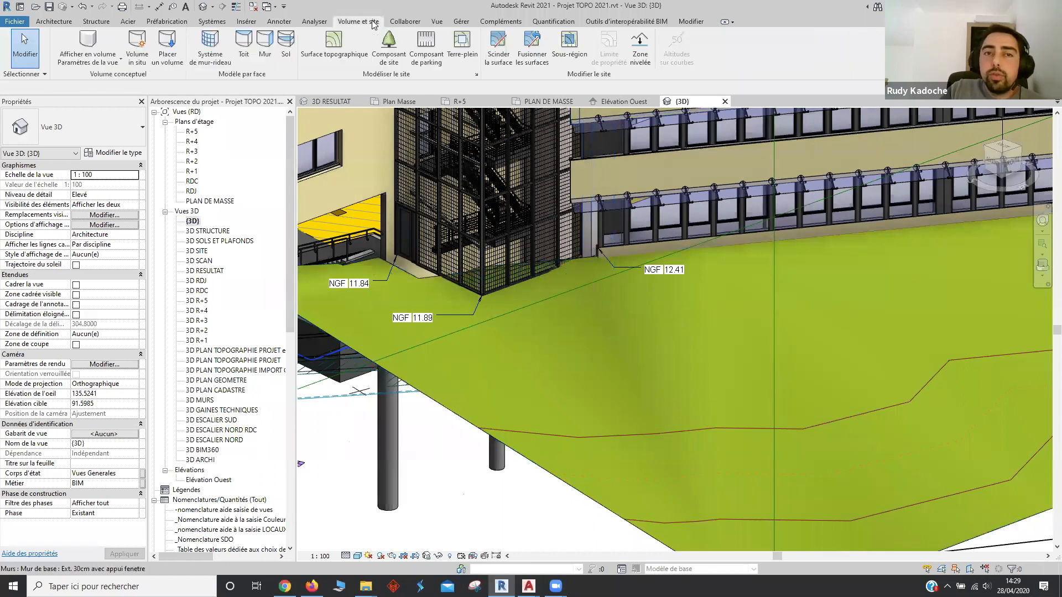
pyautogui.click(640, 53)
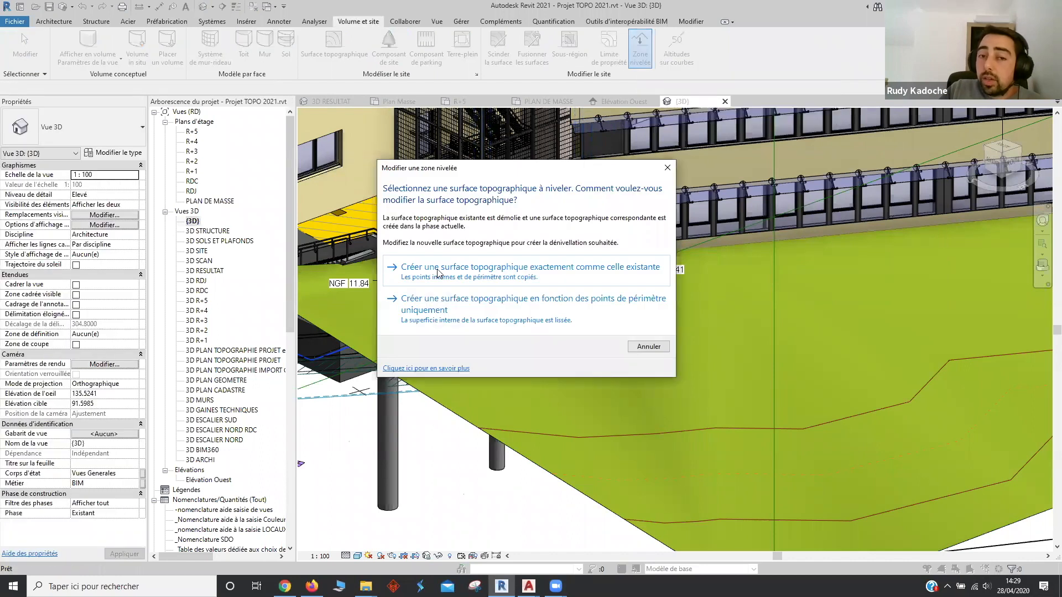
pyautogui.click(479, 269)
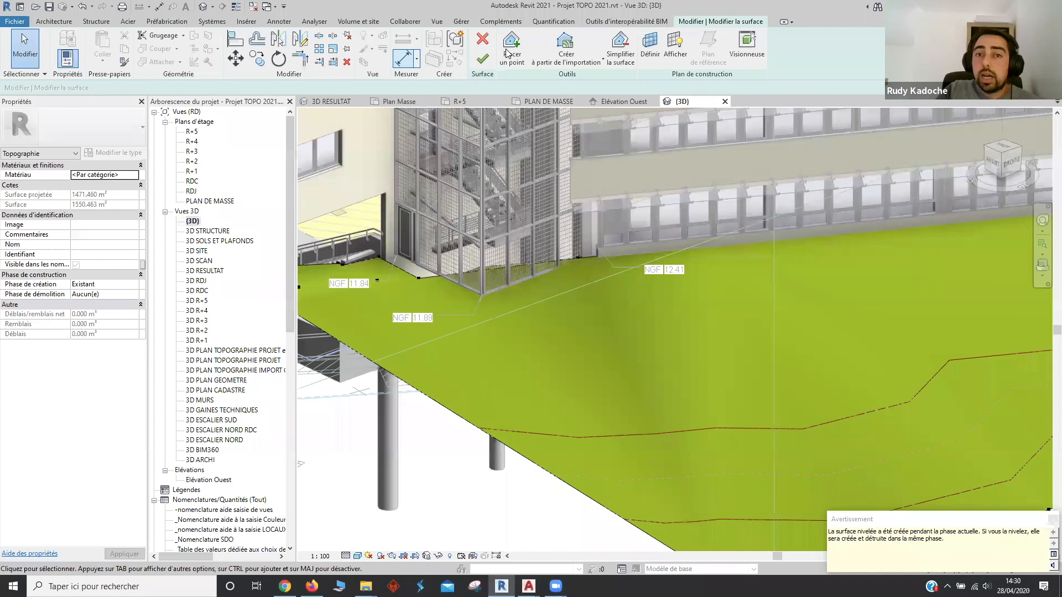
pyautogui.click(135, 284)
pyautogui.click(111, 304)
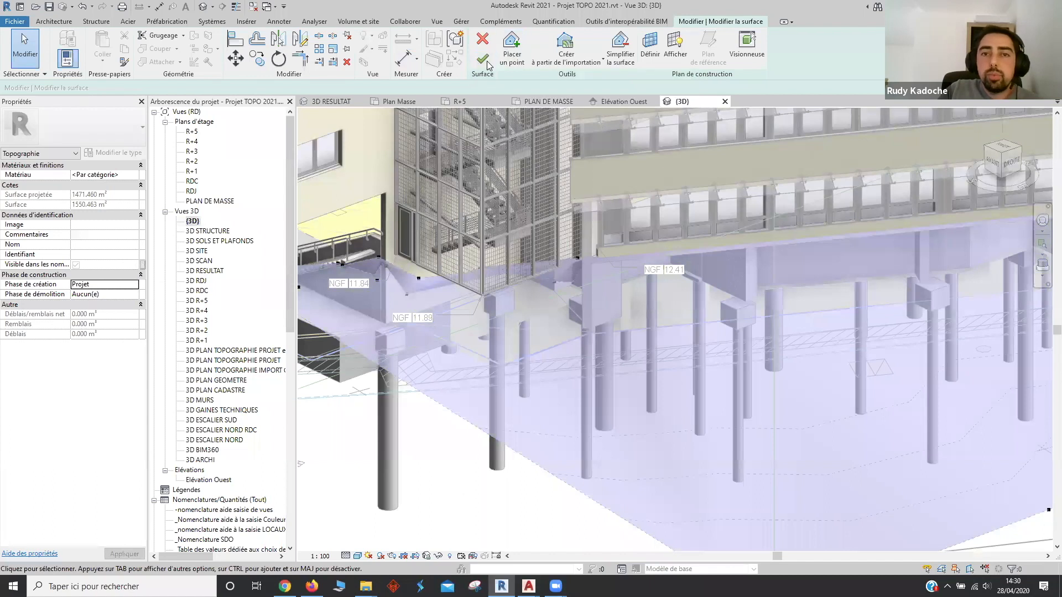
# Add a surface point at absolute elevation 11.89 at the bottom outer corner of the mesh-clad stair tower
pyautogui.click(511, 50)
pyautogui.scroll(5, 393, 257)
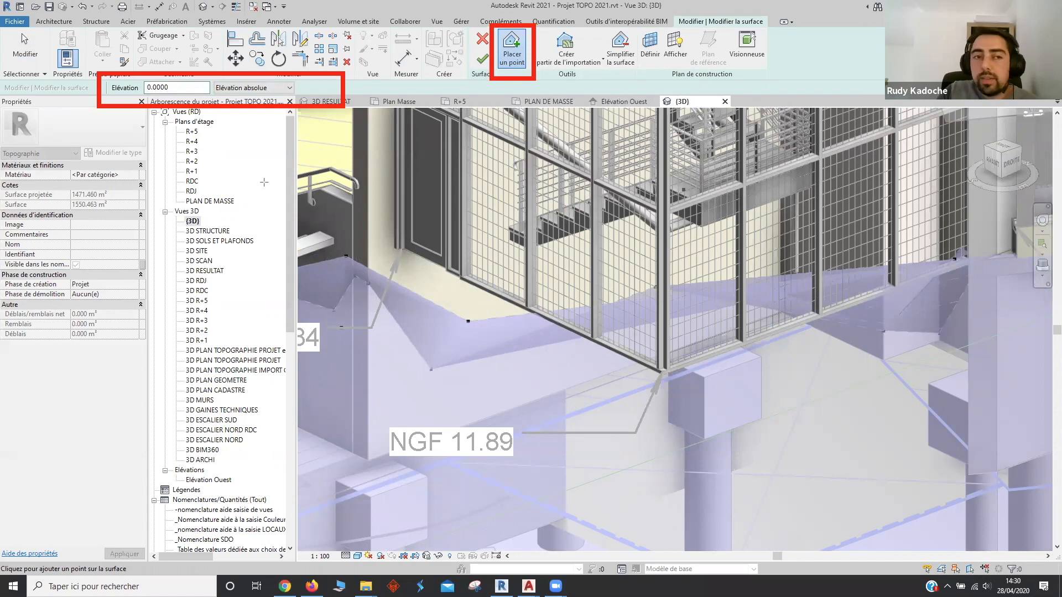
pyautogui.doubleClick(159, 84)
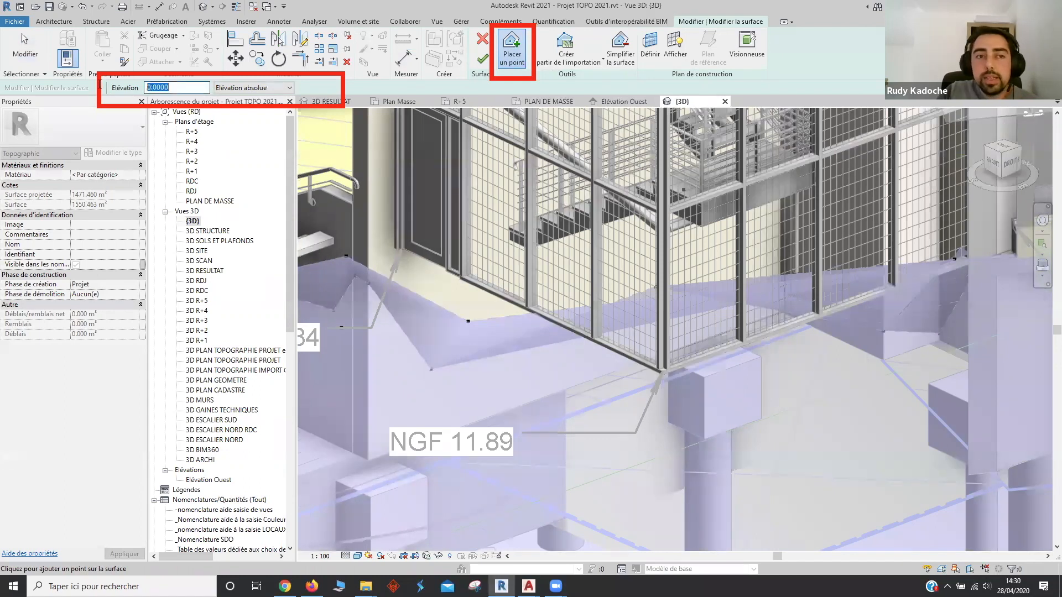
pyautogui.write('11.89')
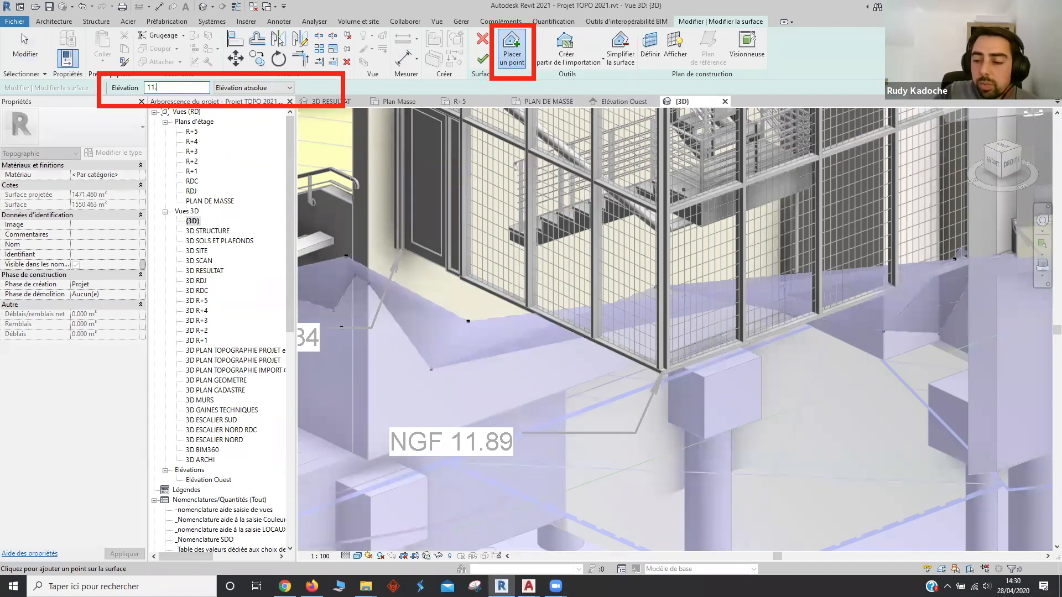
pyautogui.click(661, 370)
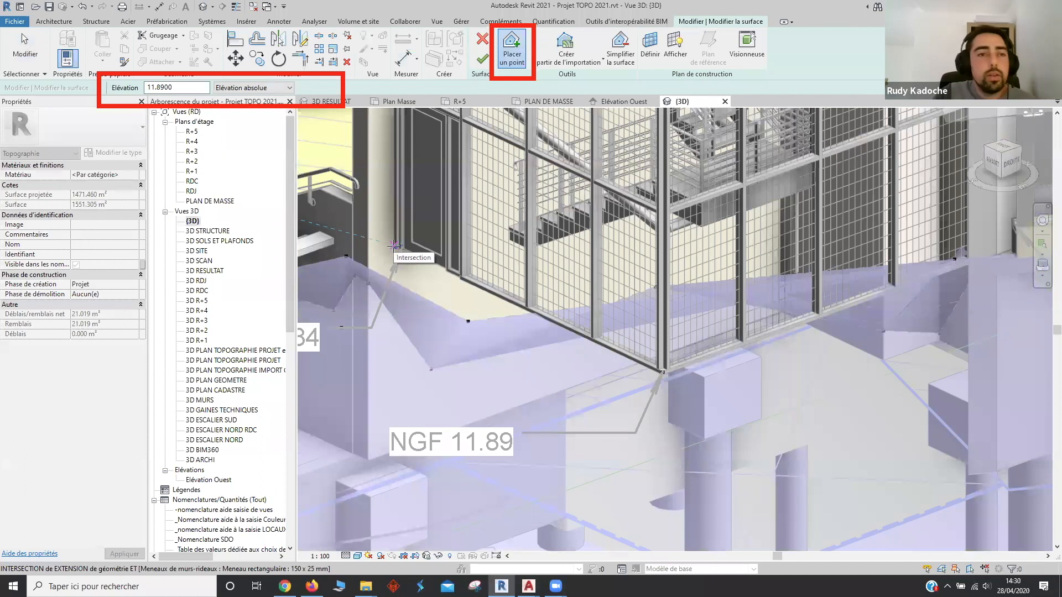
# Add a surface point at absolute elevation 11.84 at the foot of the door beside the stair tower
pyautogui.scroll(1, 526, 373)
pyautogui.scroll(-2, 640, 388)
pyautogui.moveTo(640, 389); pyautogui.dragTo(719, 389, button='middle')
pyautogui.moveTo(189, 85); pyautogui.dragTo(166, 85)
pyautogui.write('4')
pyautogui.click(520, 268)
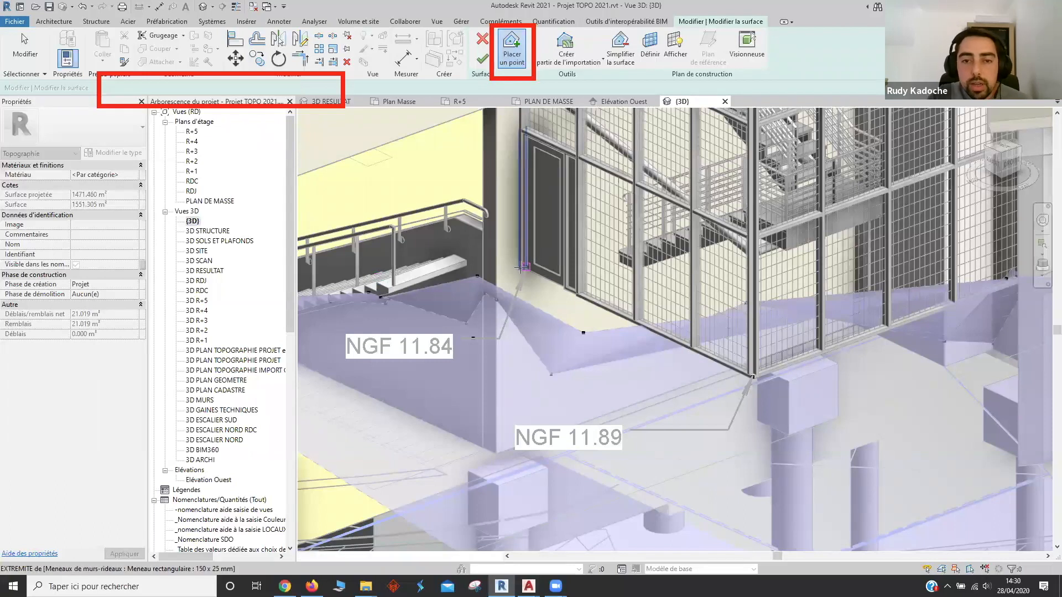
# Add further surface points at elevation 11.84 by the curved facade's base and the nearby concrete wall, and finish the surface edit
pyautogui.scroll(-6, 634, 339)
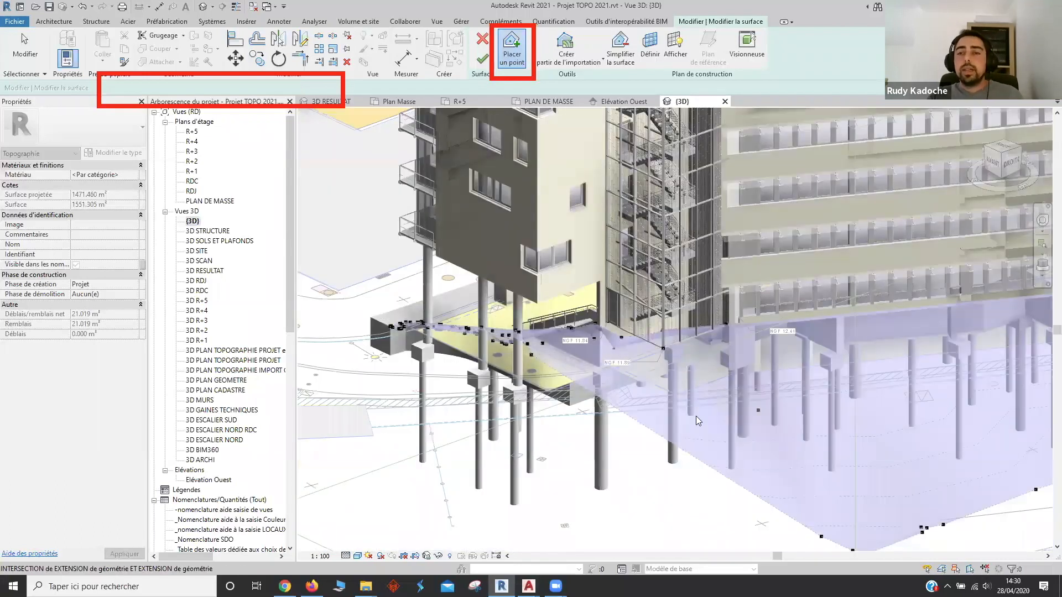
pyautogui.scroll(-3, 696, 416)
pyautogui.scroll(-2, 652, 404)
pyautogui.keyDown('shift'); pyautogui.moveTo(696, 416); pyautogui.dragTo(585, 502, button='middle'); pyautogui.keyUp('shift')
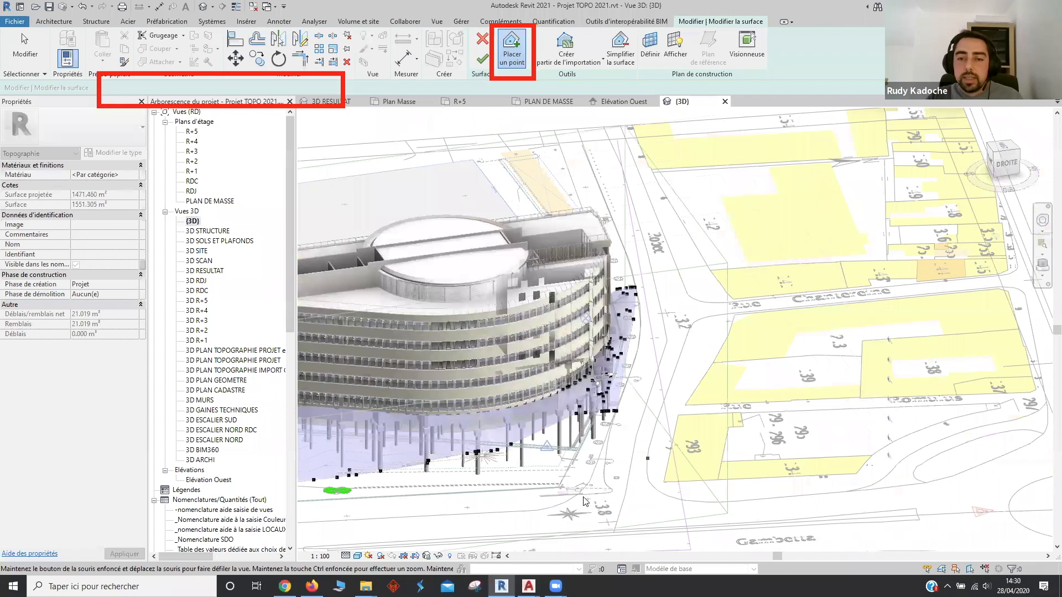
pyautogui.scroll(6, 507, 437)
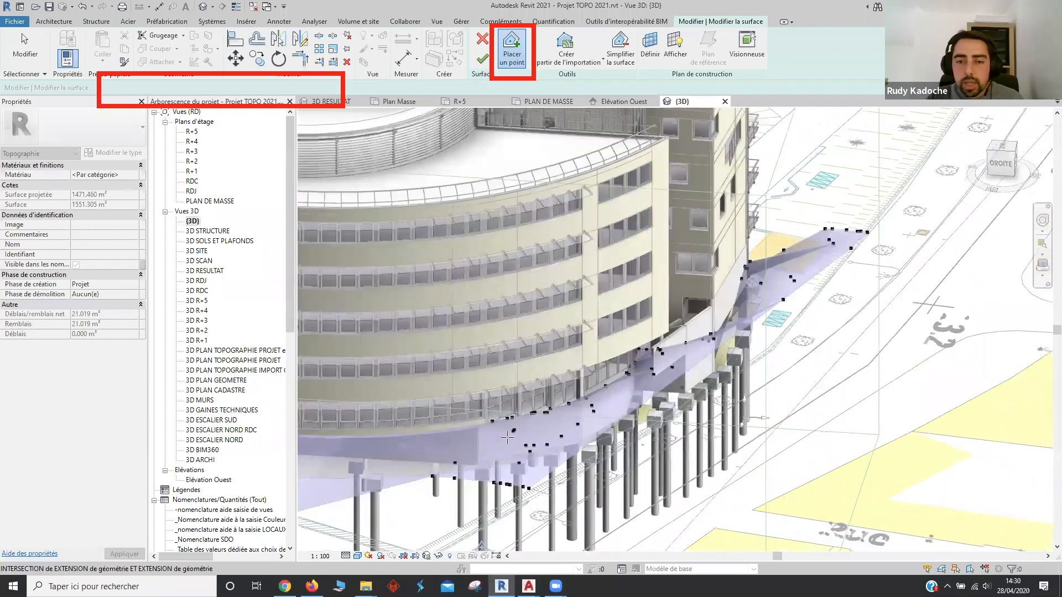
pyautogui.scroll(5, 598, 404)
pyautogui.click(470, 416)
pyautogui.click(795, 227)
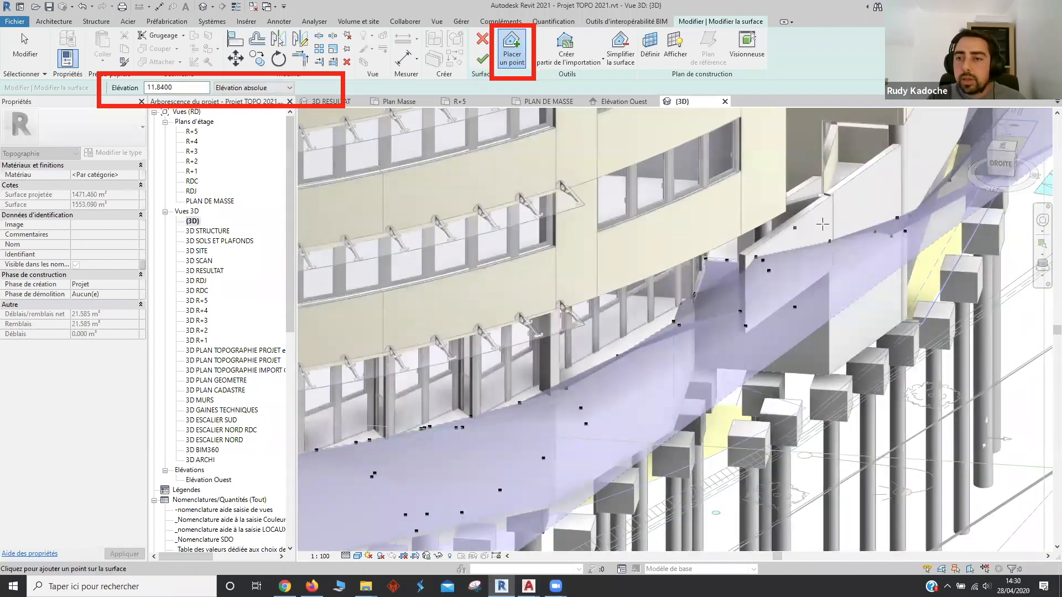
pyautogui.click(481, 59)
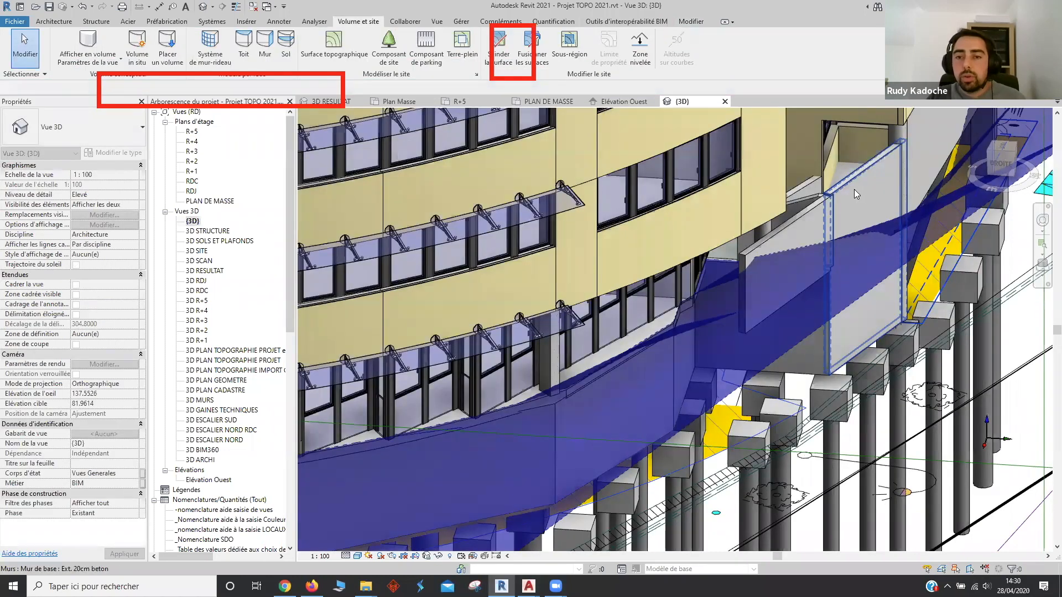
# Set the demolition phase of the original existing topographic surface to Projet
pyautogui.click(769, 364)
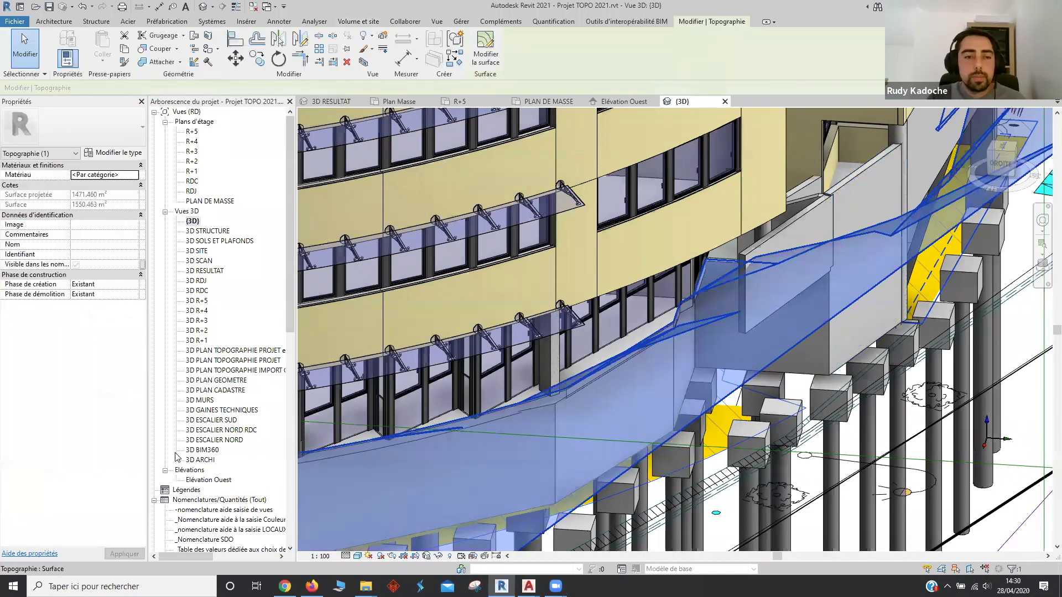
pyautogui.click(133, 295)
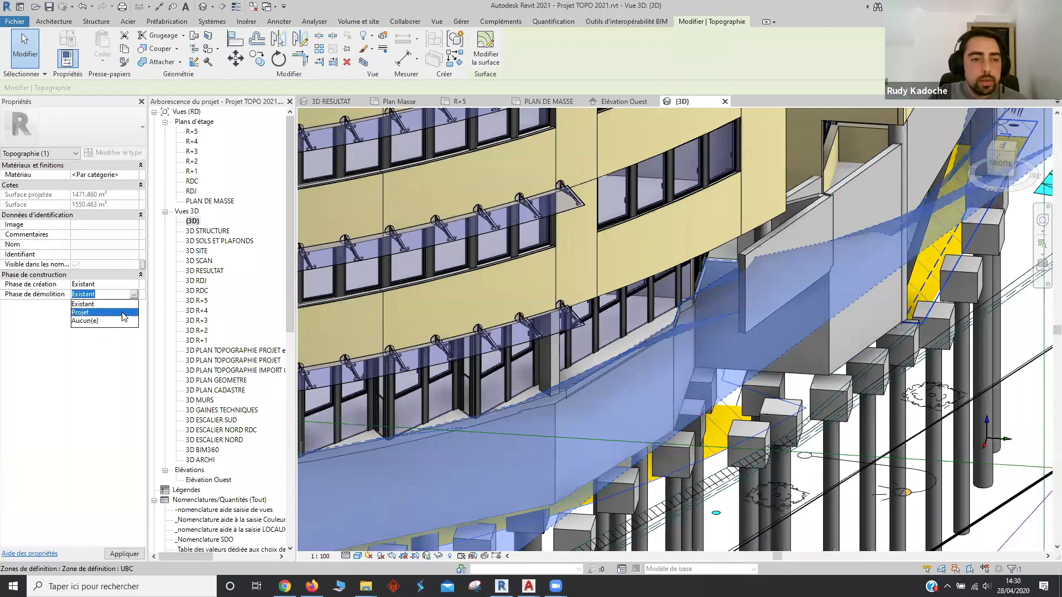
pyautogui.click(123, 313)
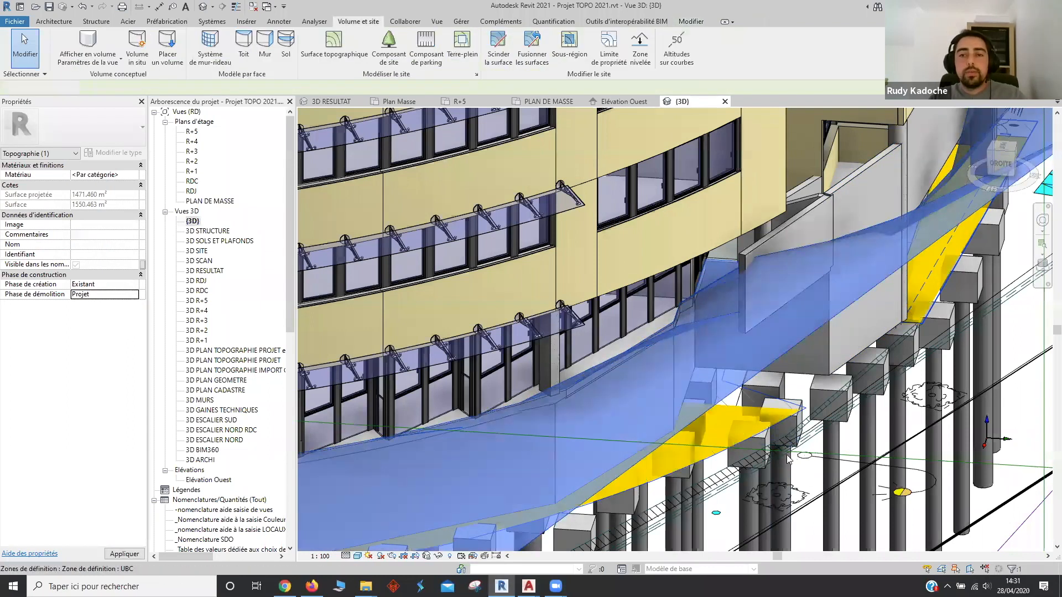
# Temporarily hide the original topographic surface in the {3D} view to inspect what lies beneath, and restore it
pyautogui.click(722, 410)
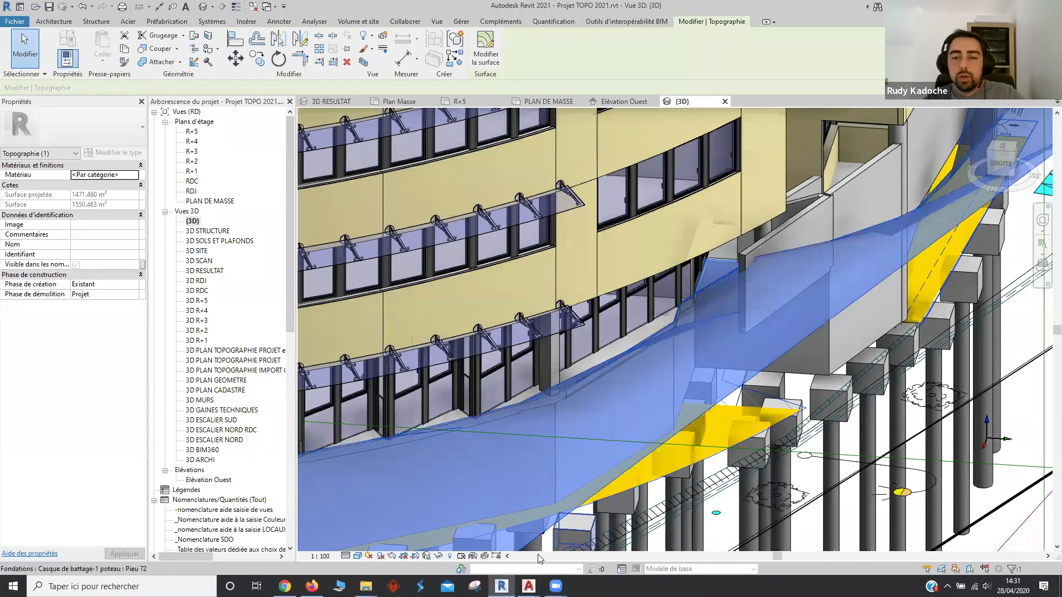
pyautogui.click(441, 559)
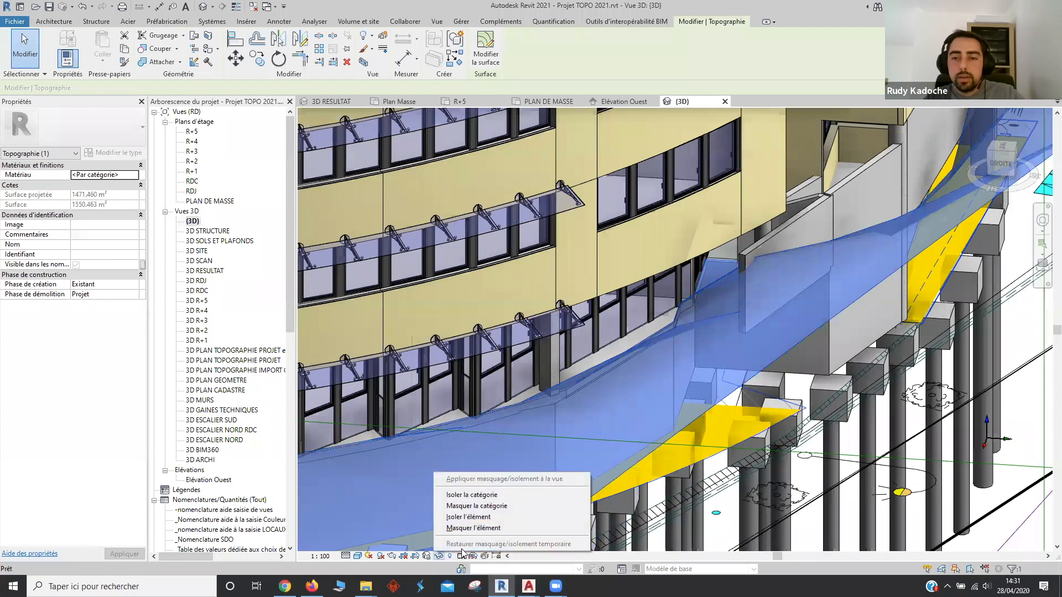
pyautogui.click(470, 528)
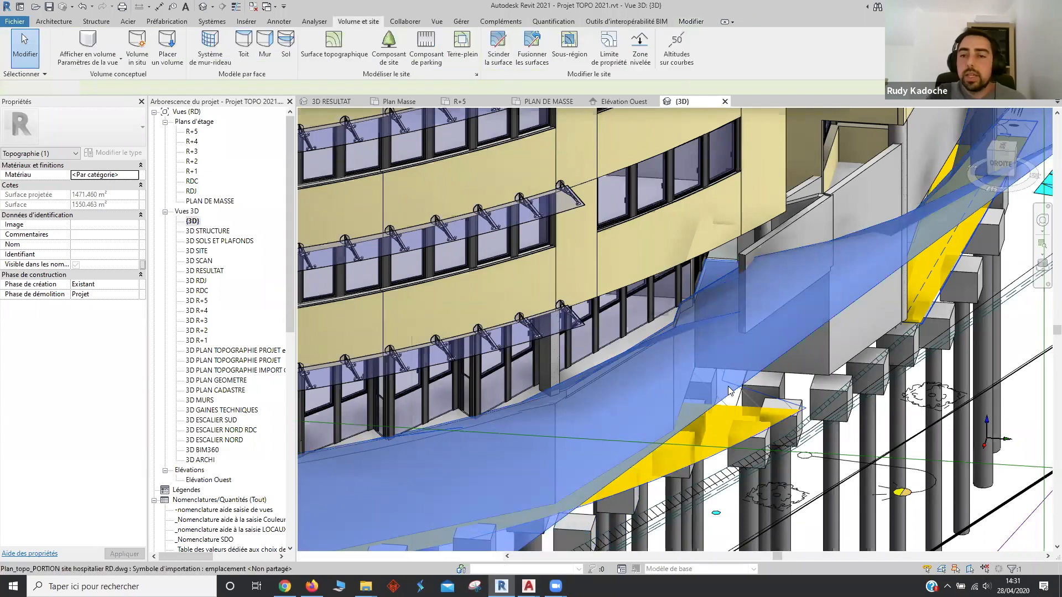
pyautogui.click(440, 557)
pyautogui.click(466, 544)
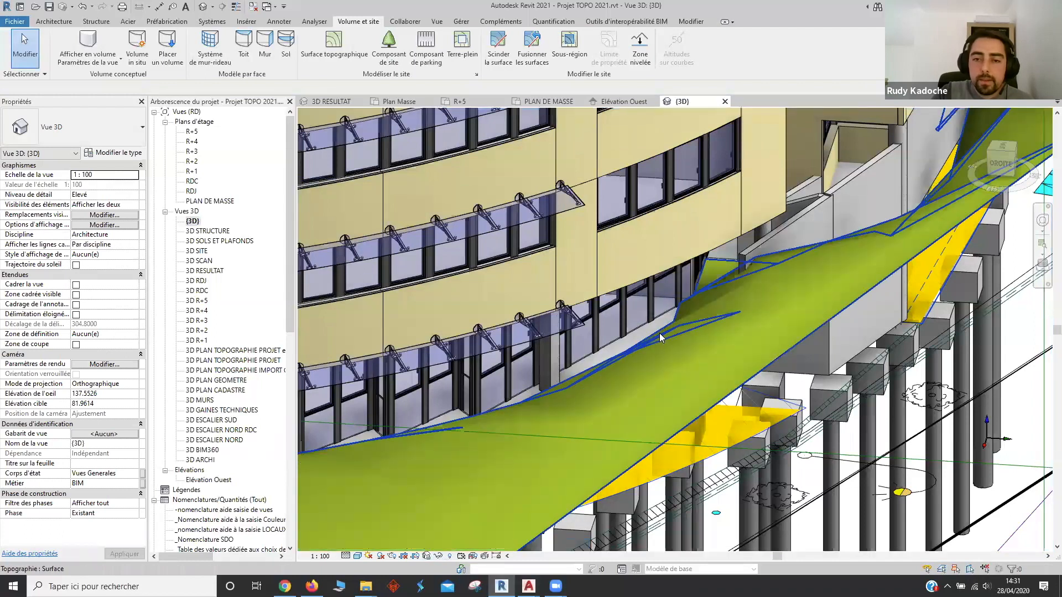
# Open the 3D PLAN TOPOGRAPHIE PROJET view and examine the terrain in front of the curved facade
pyautogui.click(659, 333)
pyautogui.keyDown('shift'); pyautogui.moveTo(492, 354); pyautogui.dragTo(590, 137, button='middle'); pyautogui.keyUp('shift')
pyautogui.press('Escape')
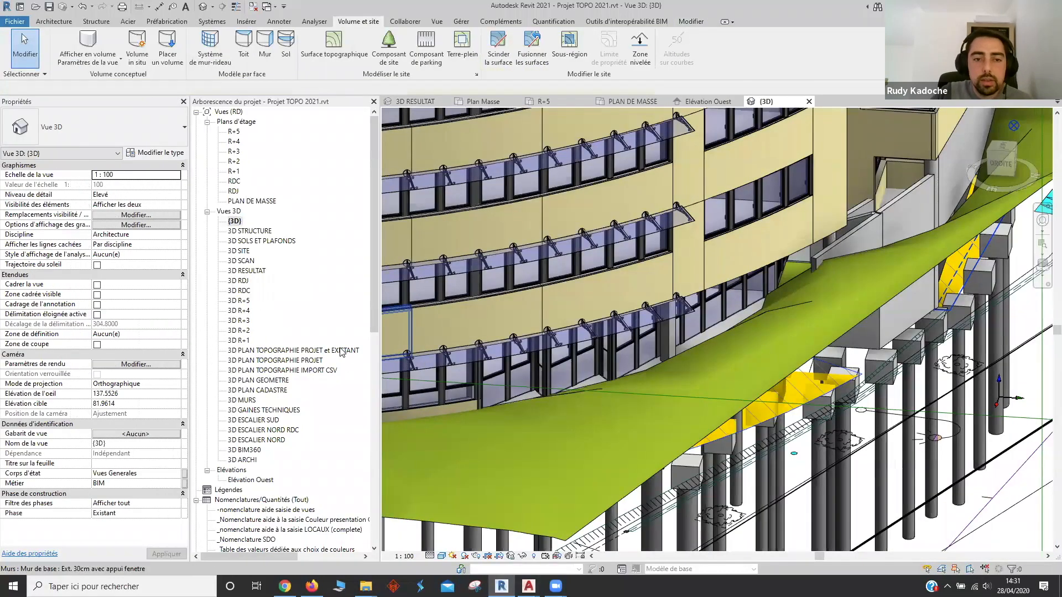
pyautogui.doubleClick(308, 362)
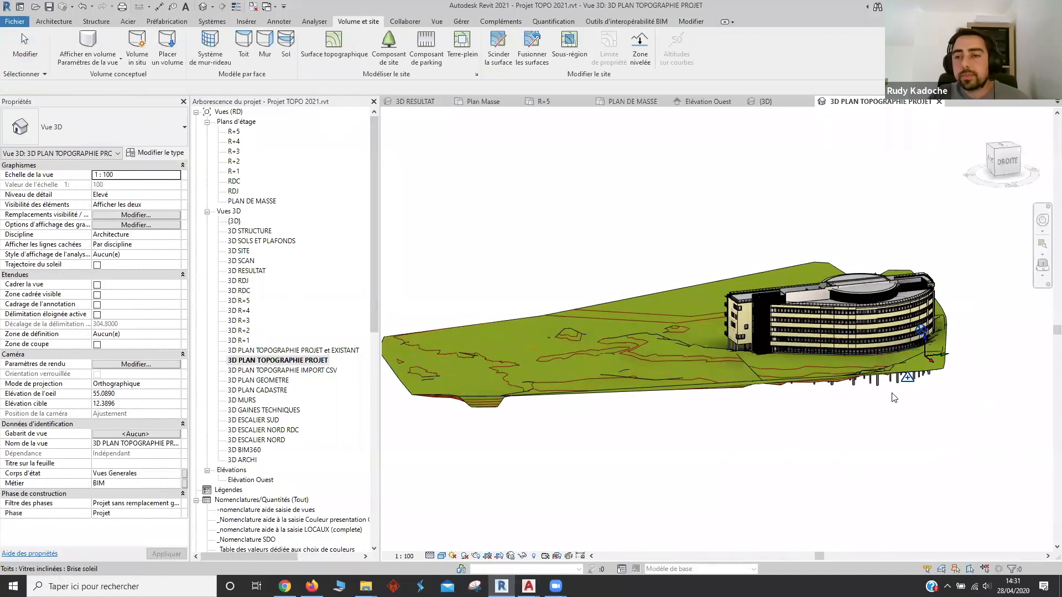
pyautogui.scroll(1, 757, 387)
pyautogui.keyDown('shift'); pyautogui.moveTo(447, 394); pyautogui.dragTo(470, 372, button='middle'); pyautogui.keyUp('shift')
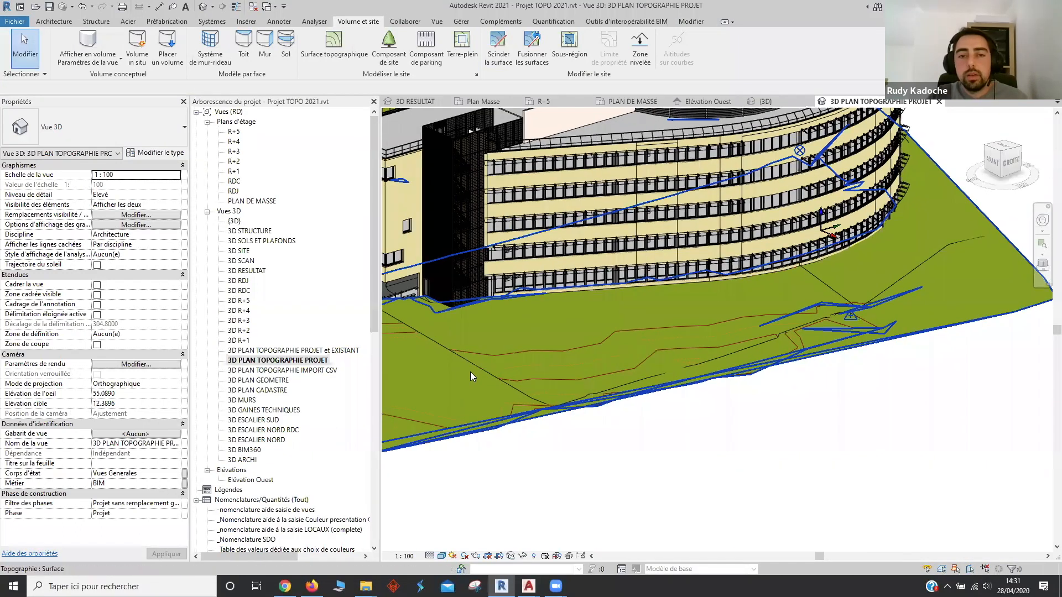
# Temporarily hide the graded surface in front of the building, and inspect the large project-phase surface around it
pyautogui.click(483, 369)
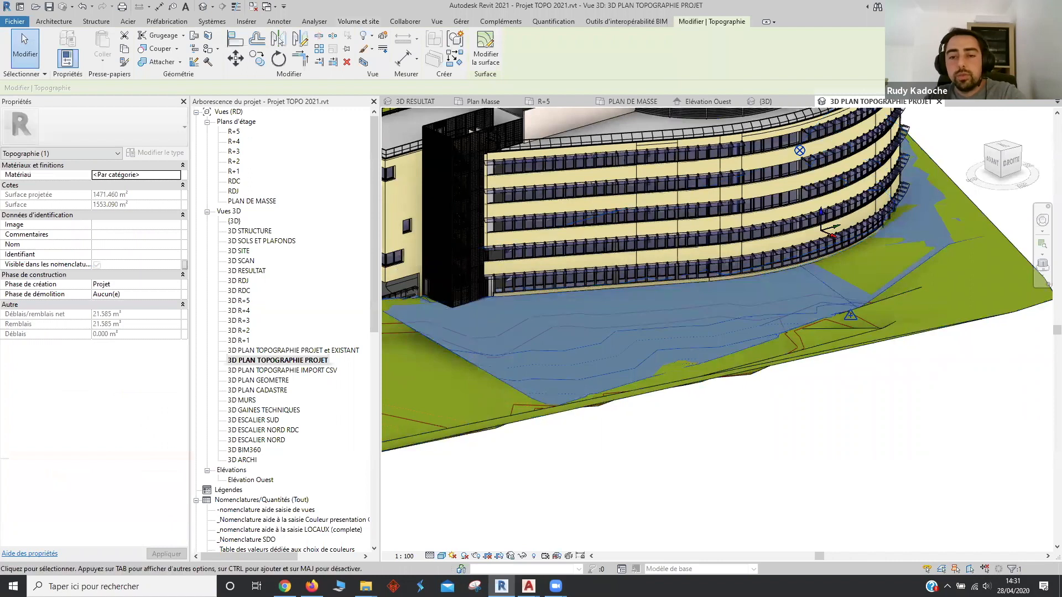
pyautogui.click(521, 556)
pyautogui.click(554, 517)
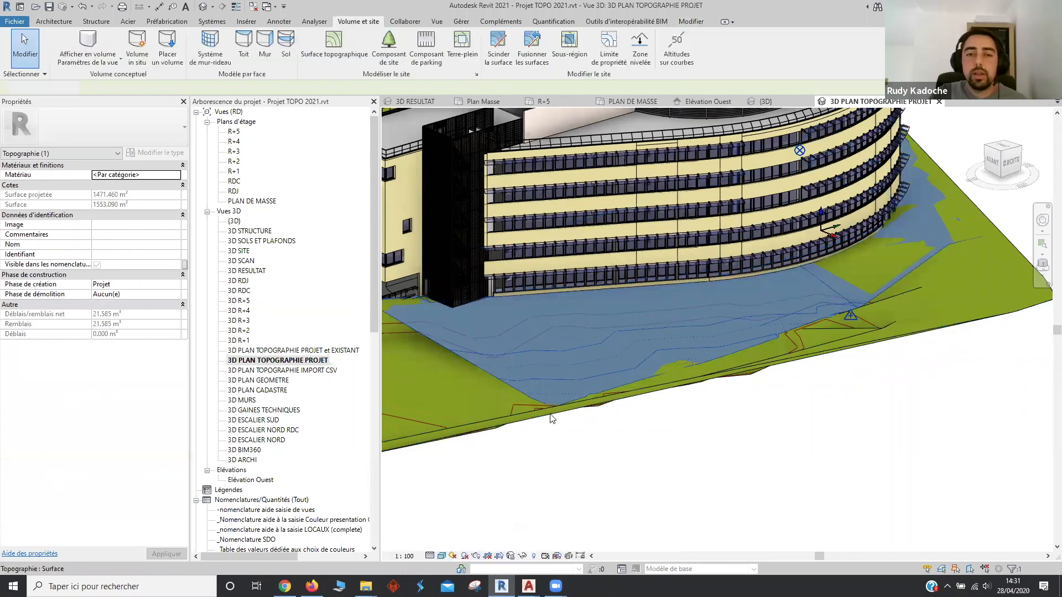
pyautogui.click(544, 412)
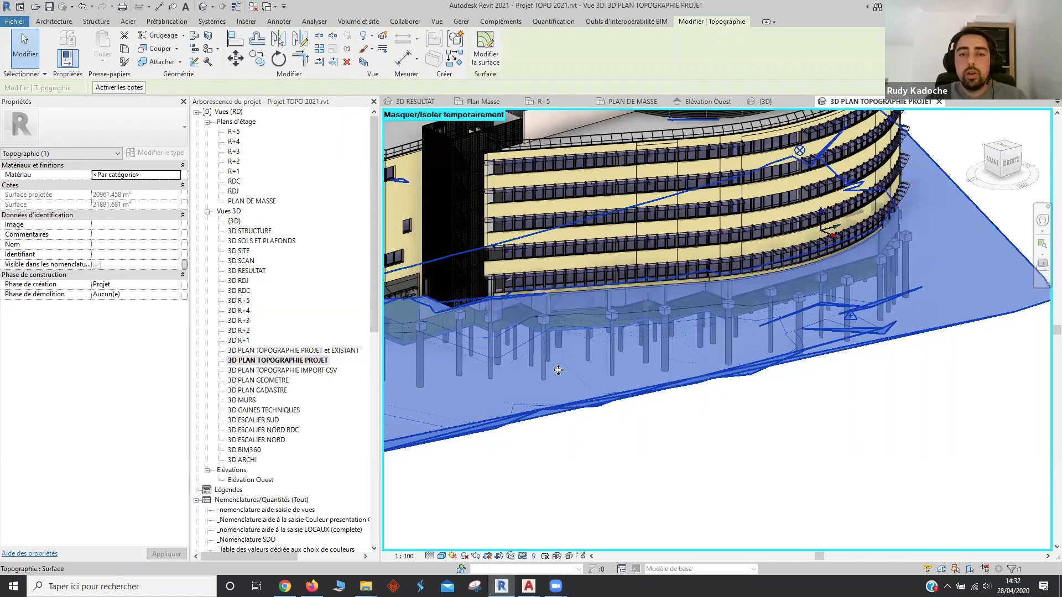
pyautogui.press('Escape')
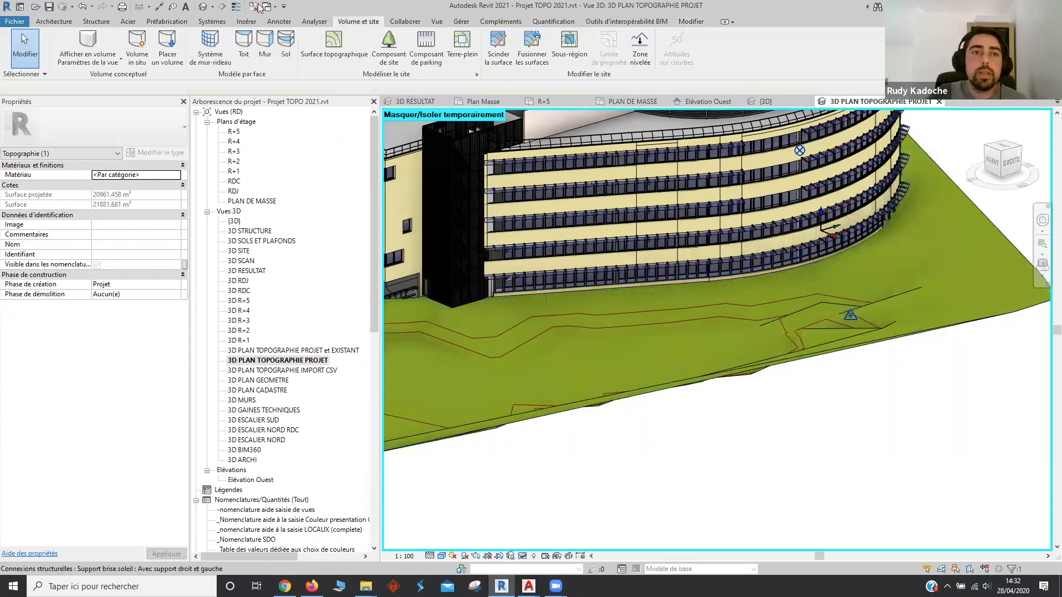
# Close the inactive views, and inspect the large topographic surface's properties in the 3D PLAN TOPOGRAPHIE PROJET view
pyautogui.click(255, 7)
pyautogui.moveTo(780, 397); pyautogui.dragTo(478, 403, button='middle')
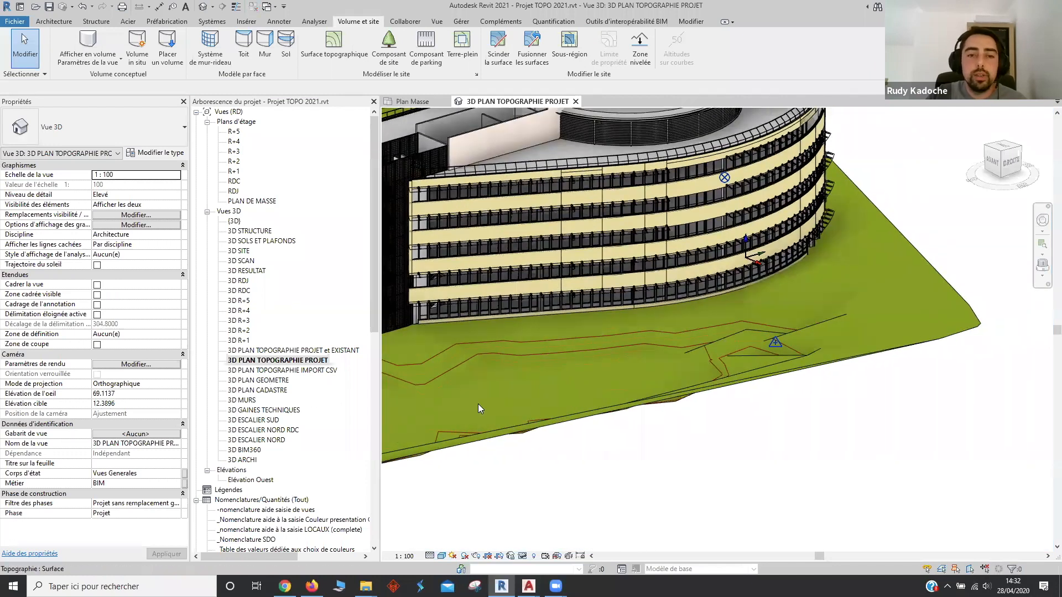
pyautogui.click(478, 403)
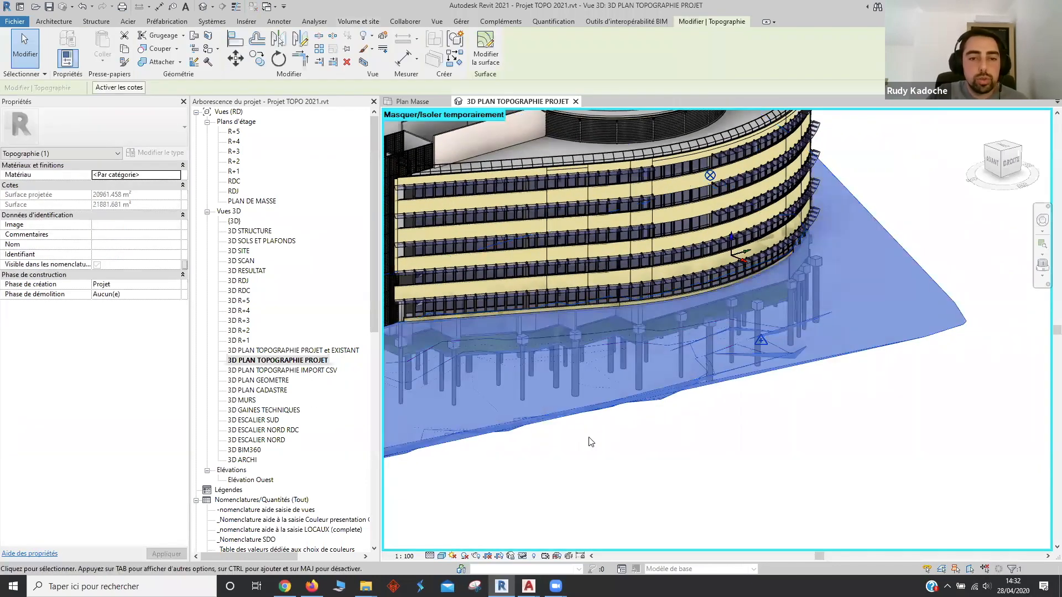
pyautogui.press('Escape')
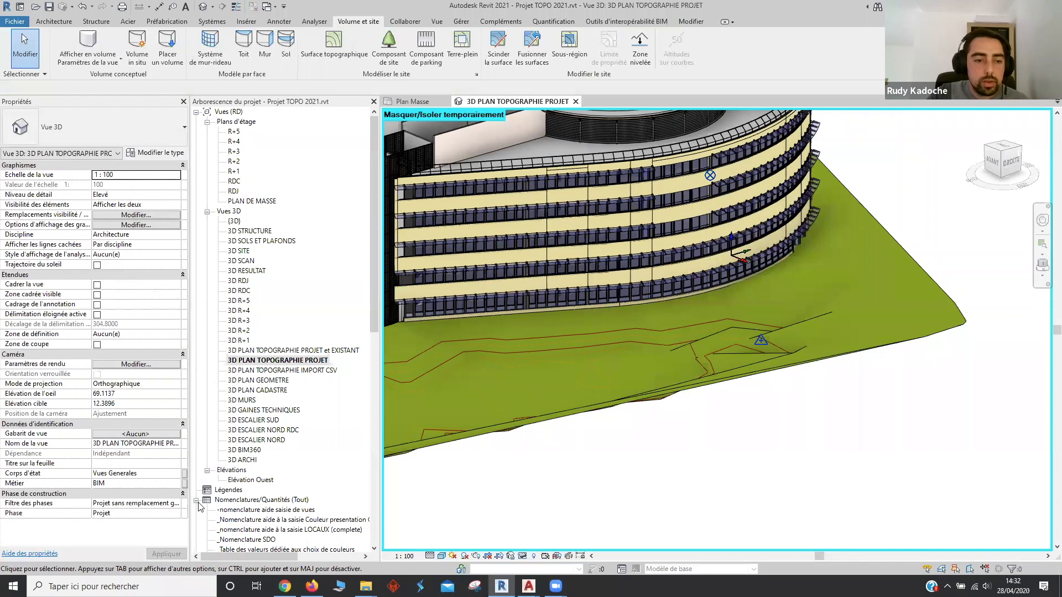
# Check the 3D PLAN TOPOGRAPHIE IMPORT CSV view, and close it
pyautogui.doubleClick(323, 371)
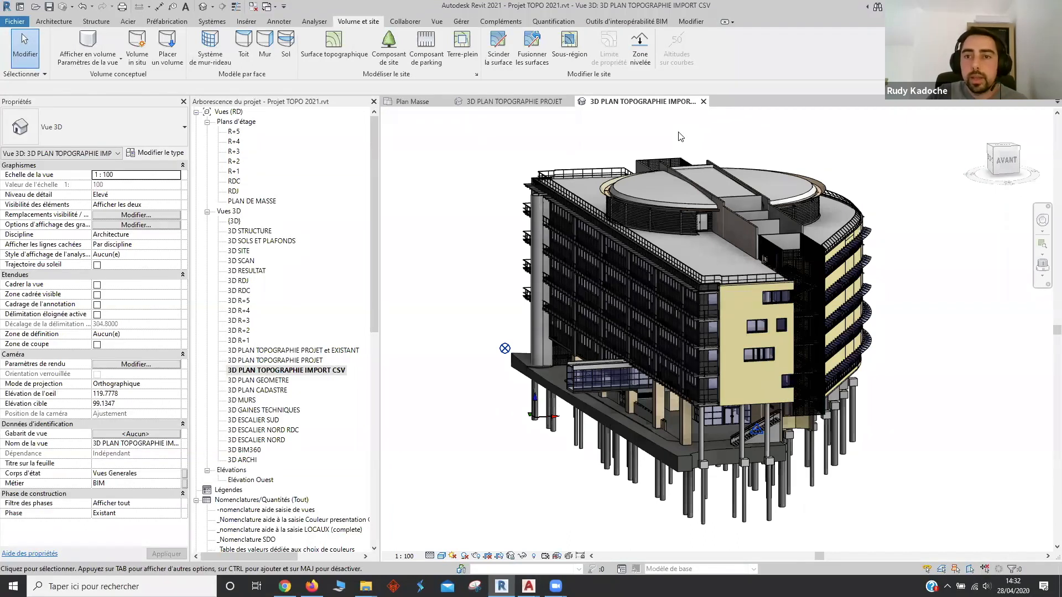
pyautogui.click(703, 101)
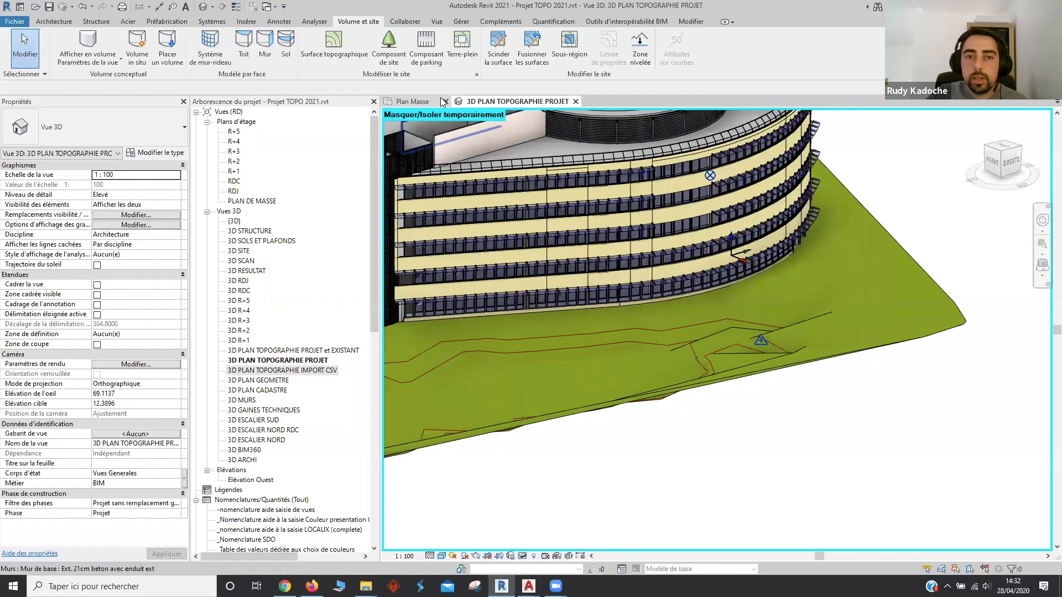
# Duplicate the 3D PLAN TOPOGRAPHIE PROJET view and rename the copy 3D PLAN TOPOGRAPHIE EXISTANT
pyautogui.click(570, 299)
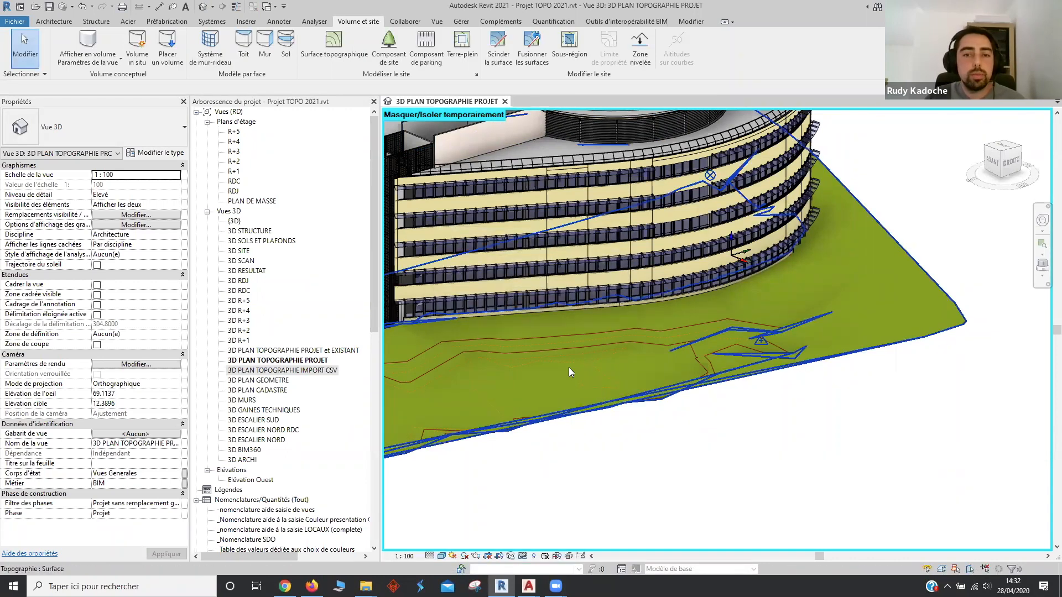
pyautogui.rightClick(263, 363)
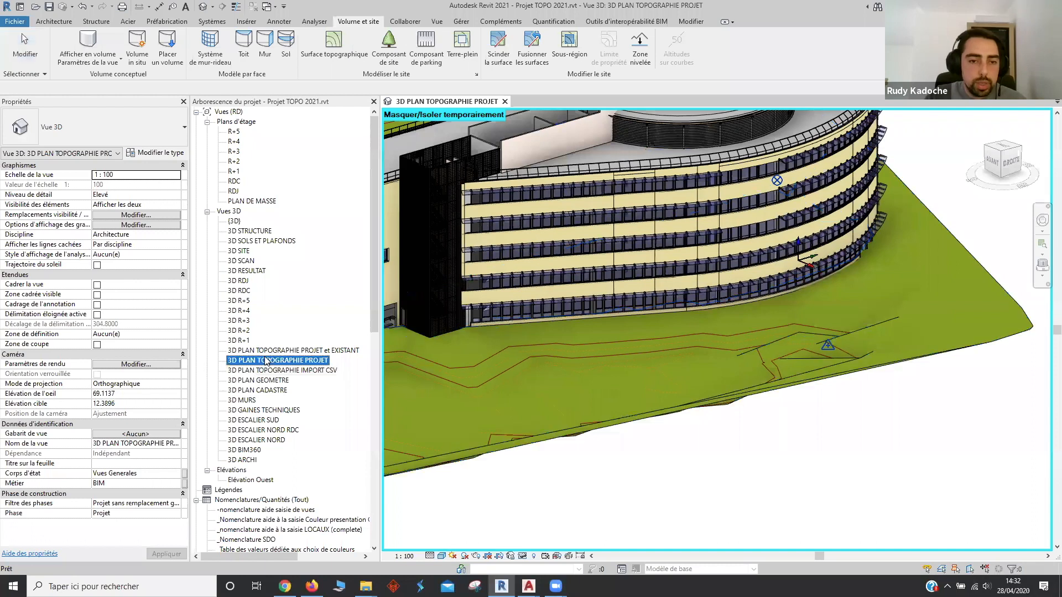
pyautogui.moveTo(379, 191)
pyautogui.click(474, 192)
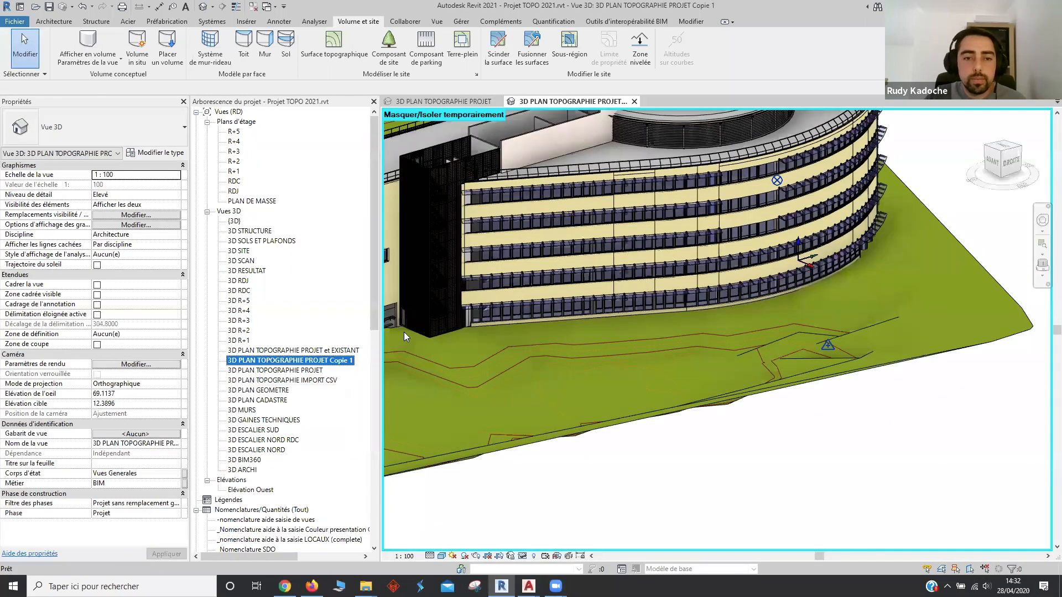
pyautogui.rightClick(322, 361)
pyautogui.press('Return')
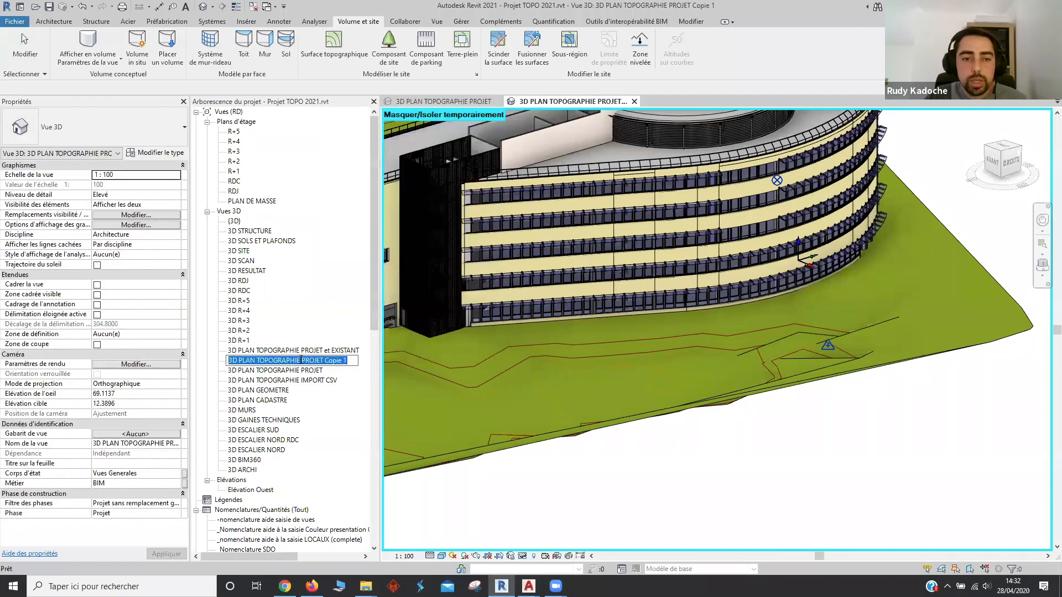
pyautogui.moveTo(301, 360); pyautogui.dragTo(404, 360)
pyautogui.press('BackSpace')
pyautogui.write('EXISTANT')
pyautogui.press('Return')
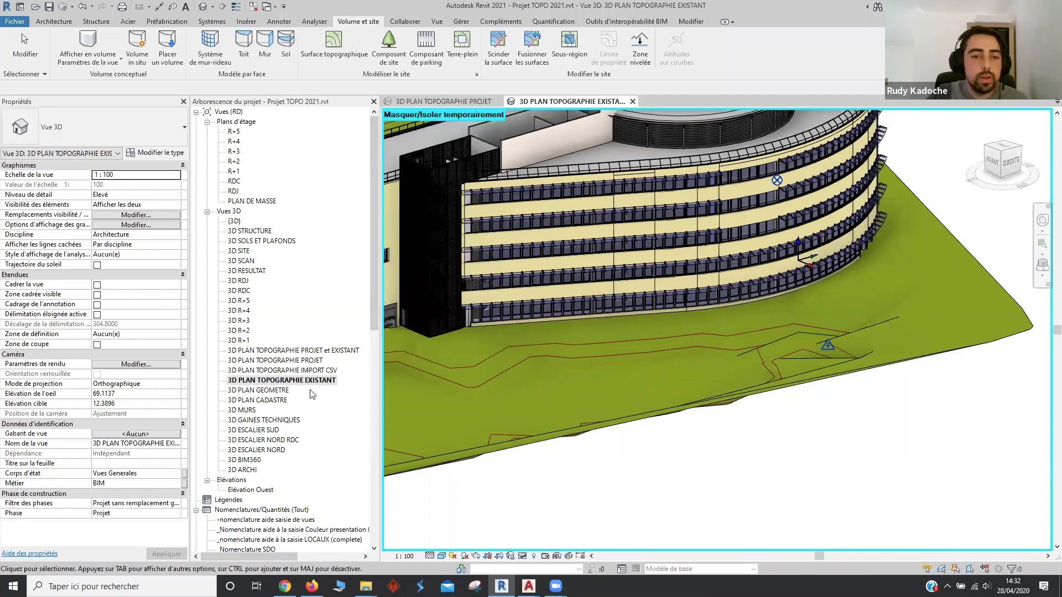
# Set the EXISTANT view's phase to Existant, and reset its temporary hide/isolate
pyautogui.click(175, 514)
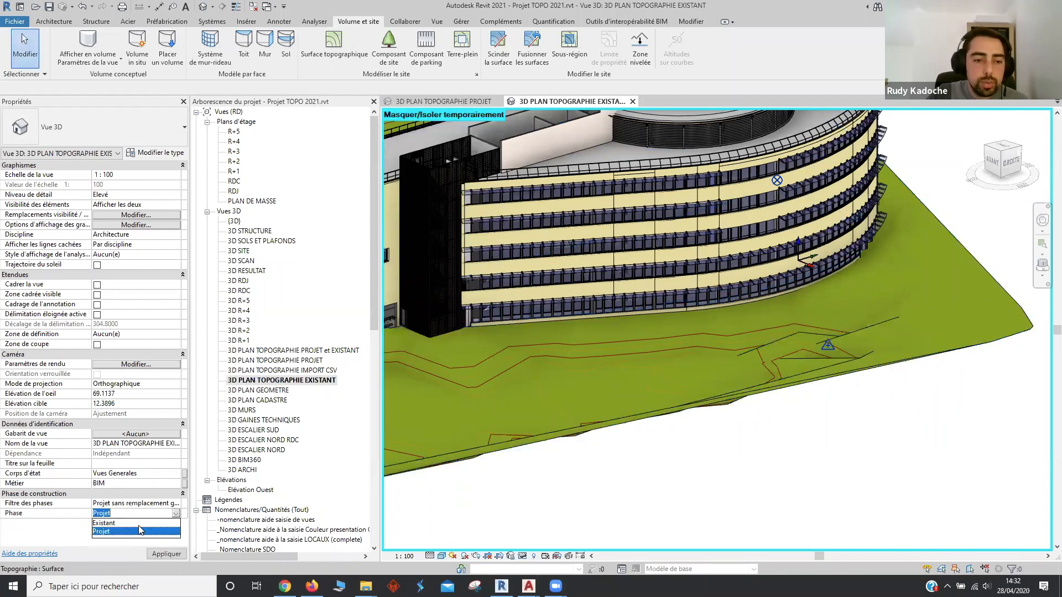
pyautogui.click(138, 522)
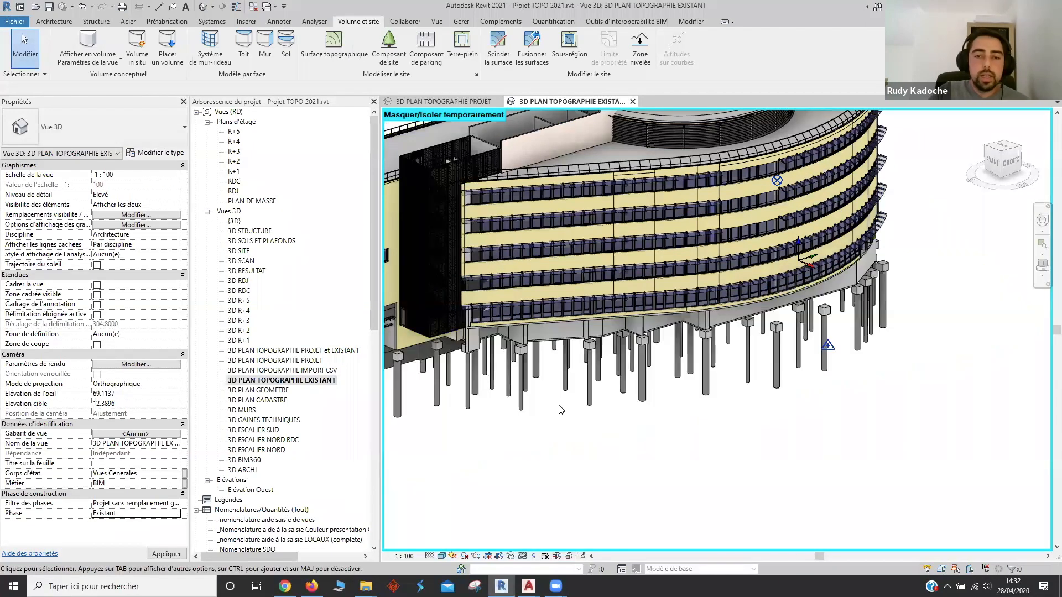
pyautogui.click(522, 556)
pyautogui.click(558, 545)
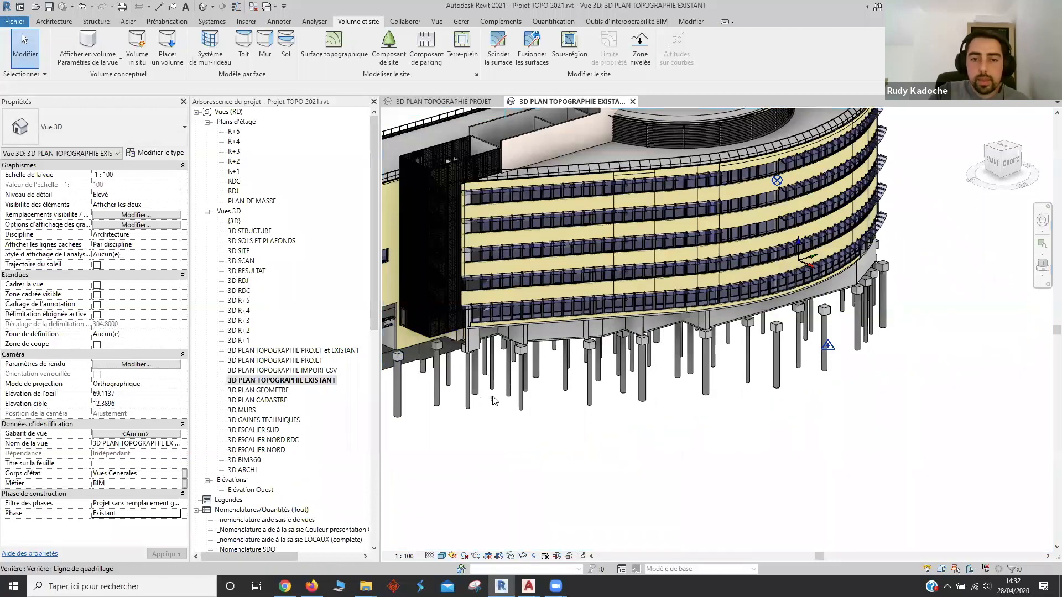
pyautogui.scroll(-1, 440, 444)
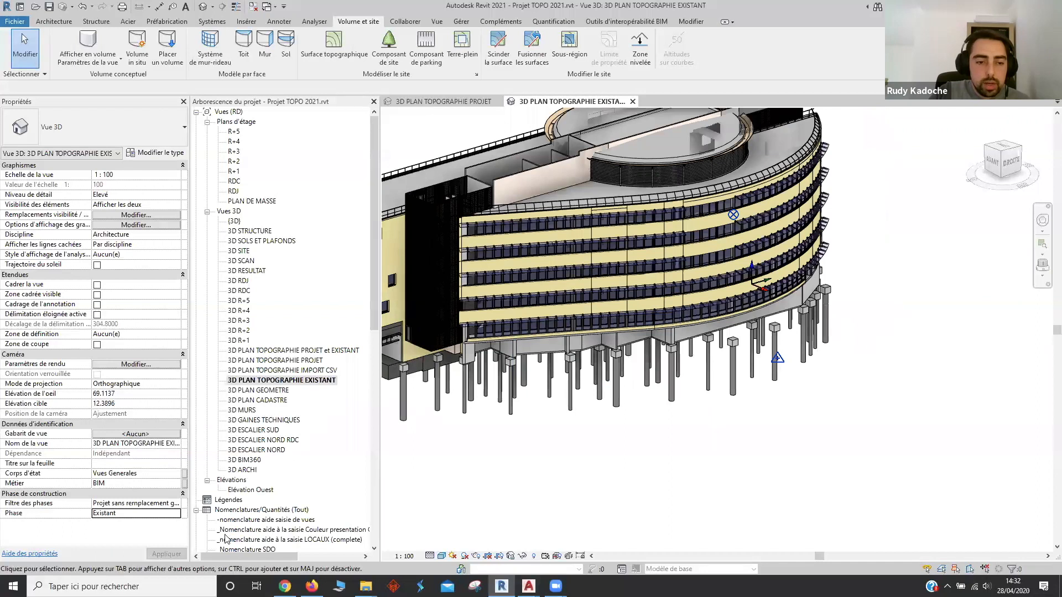
# In the 3D PLAN TOPOGRAPHIE PROJET view, set the creation phase of the large topographic surface to Existant
pyautogui.doubleClick(317, 360)
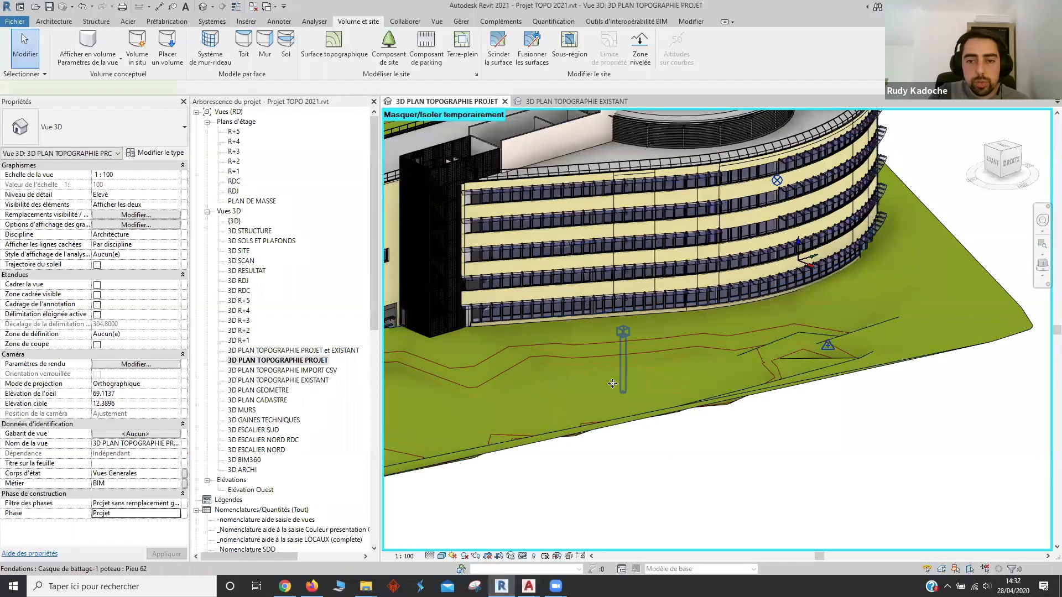
pyautogui.click(529, 415)
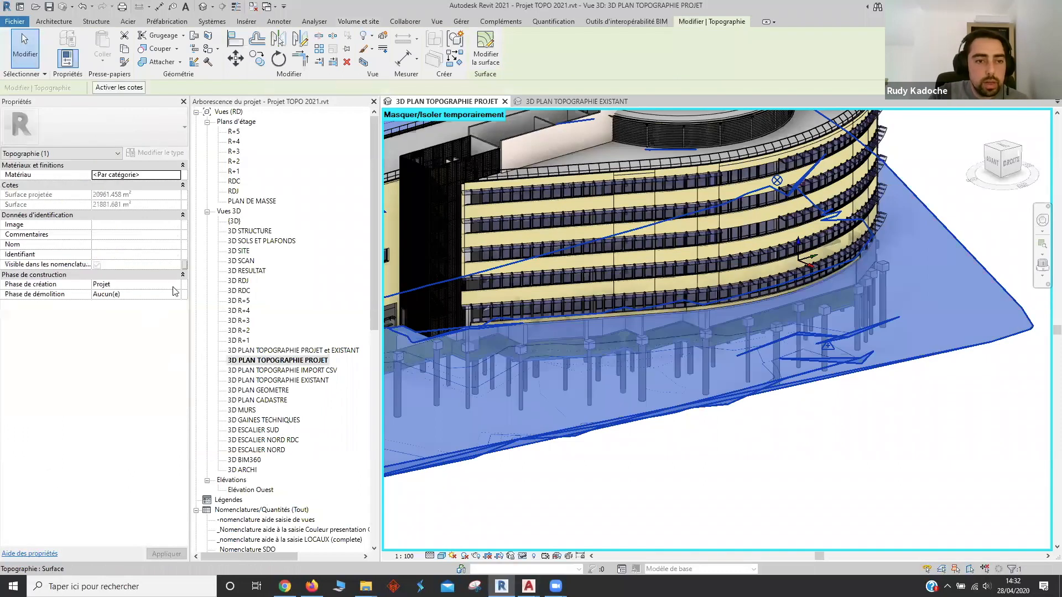
pyautogui.click(176, 285)
pyautogui.click(151, 293)
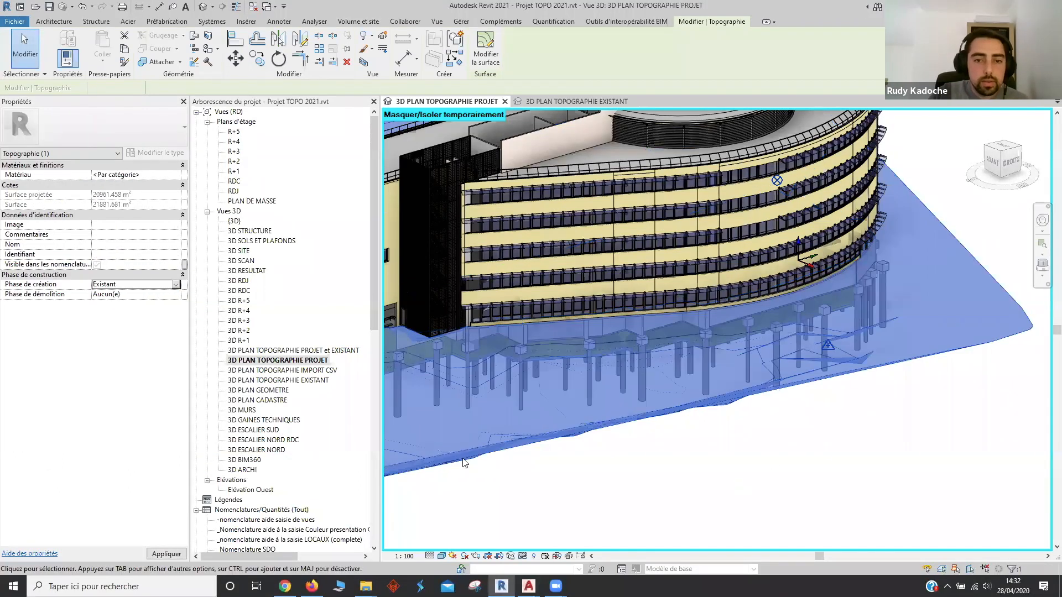
pyautogui.click(464, 465)
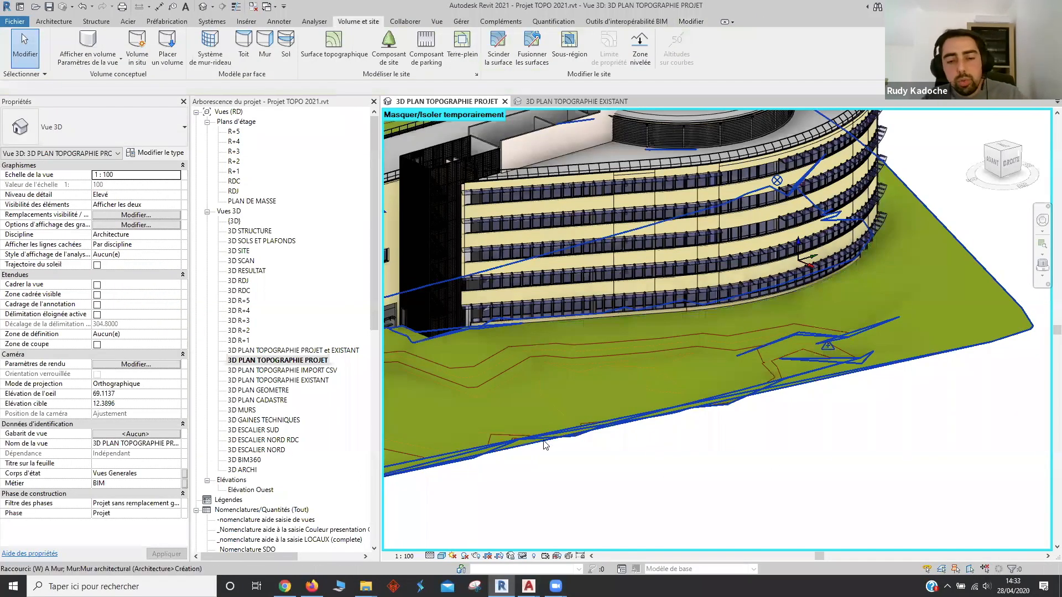
# Tile the PROJET and EXISTANT topography views side by side, with the building and terrain framed in both
pyautogui.press('w')
pyautogui.press('t')
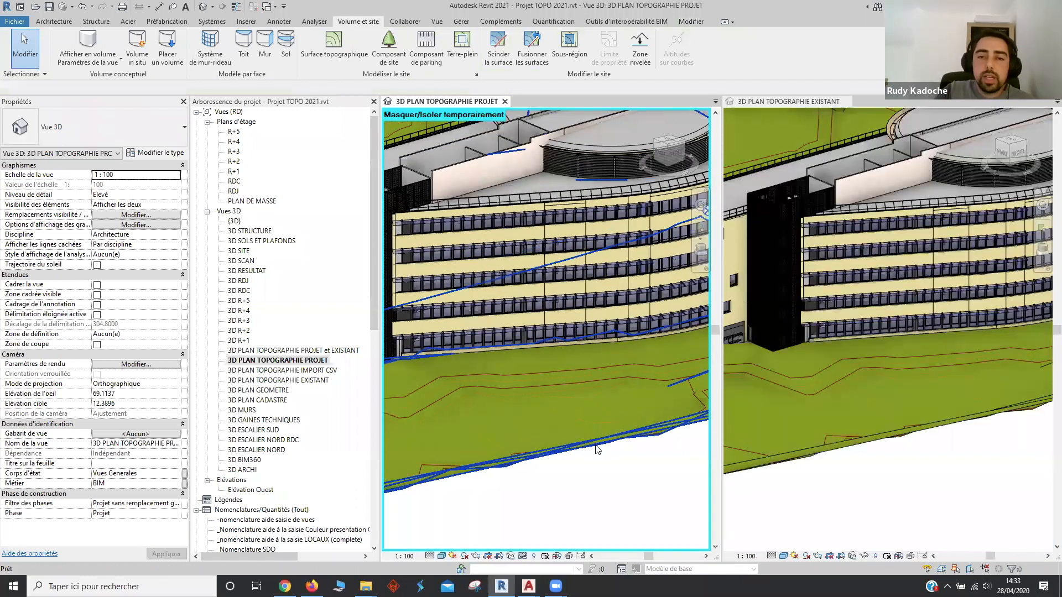
pyautogui.scroll(-5, 589, 442)
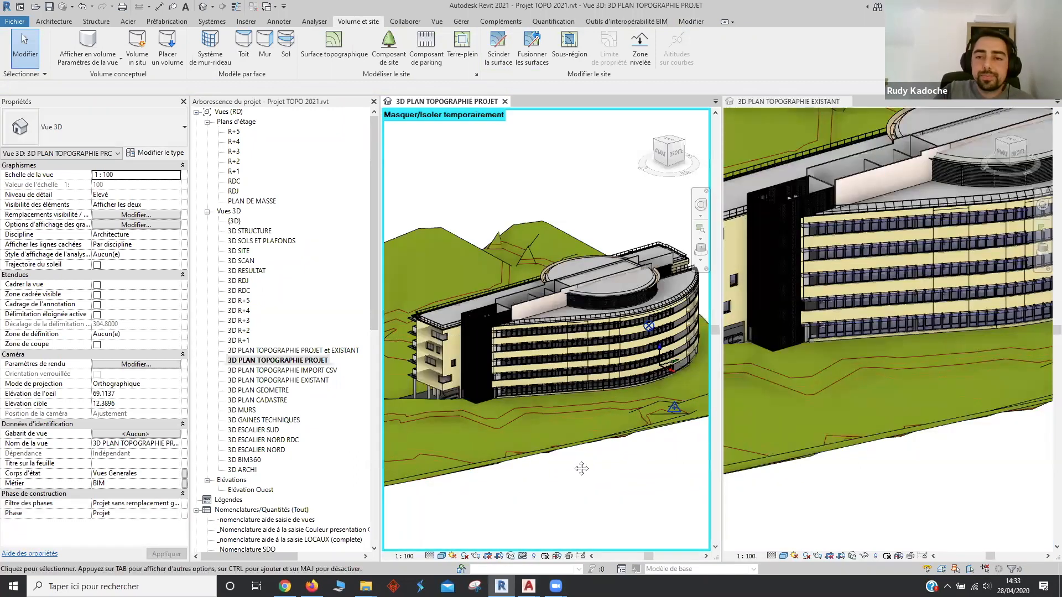
pyautogui.click(926, 511)
pyautogui.scroll(-5, 958, 459)
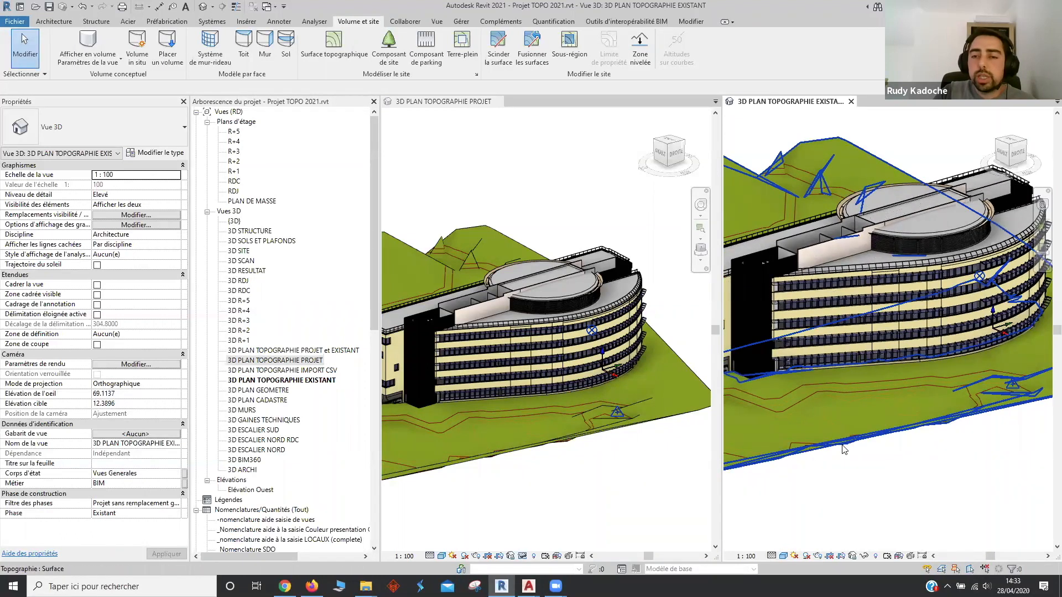
pyautogui.click(474, 424)
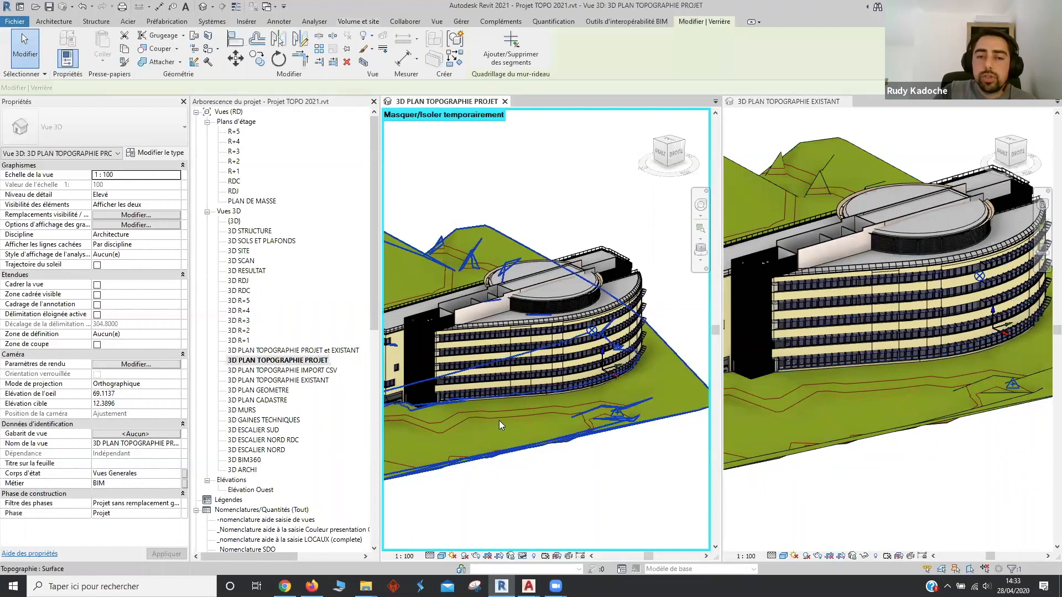
pyautogui.click(499, 421)
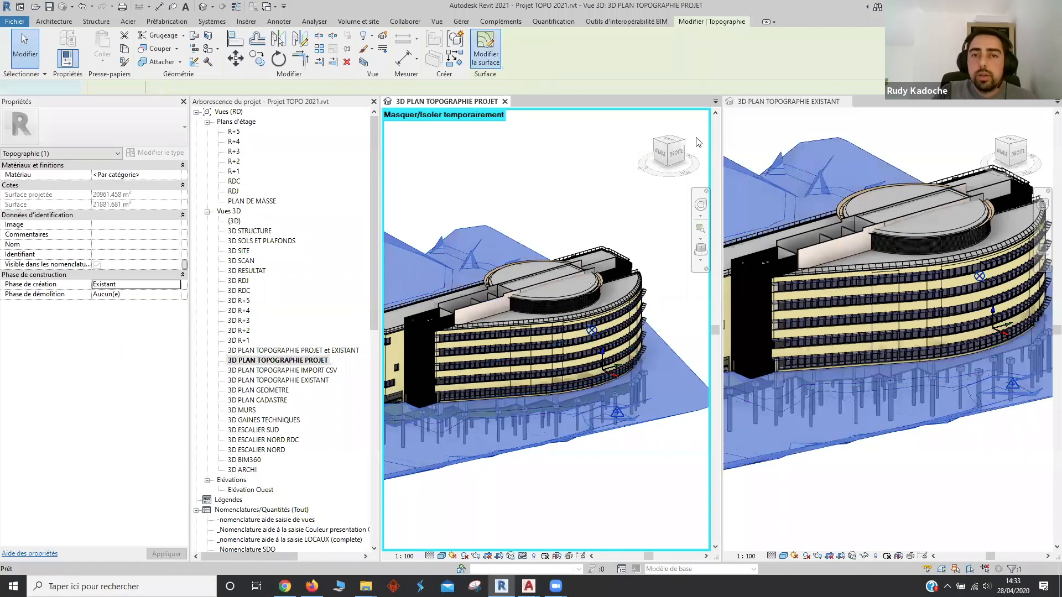
pyautogui.click(486, 51)
pyautogui.click(483, 39)
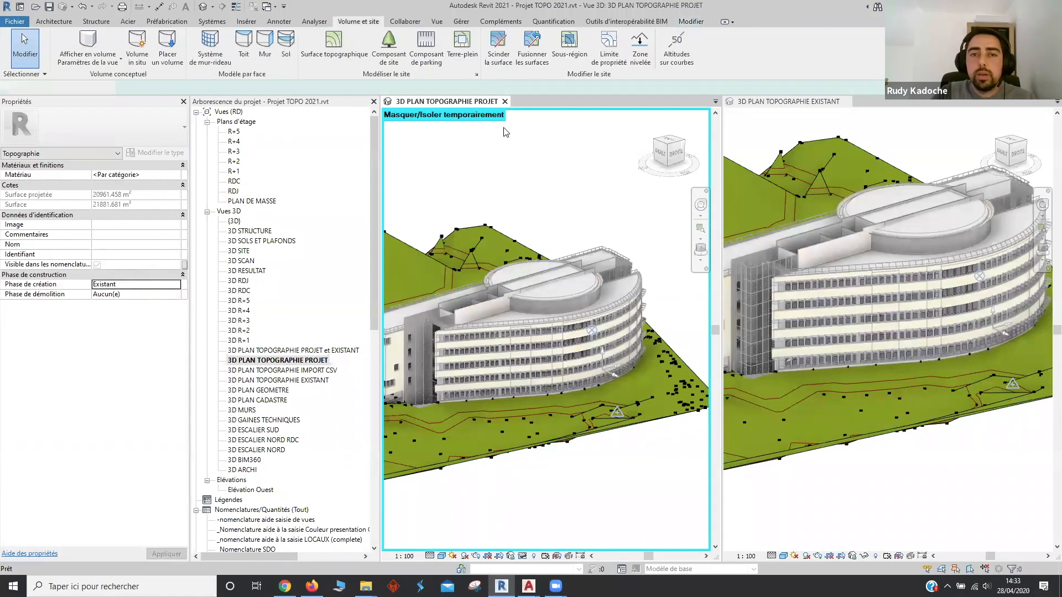
pyautogui.press('Escape')
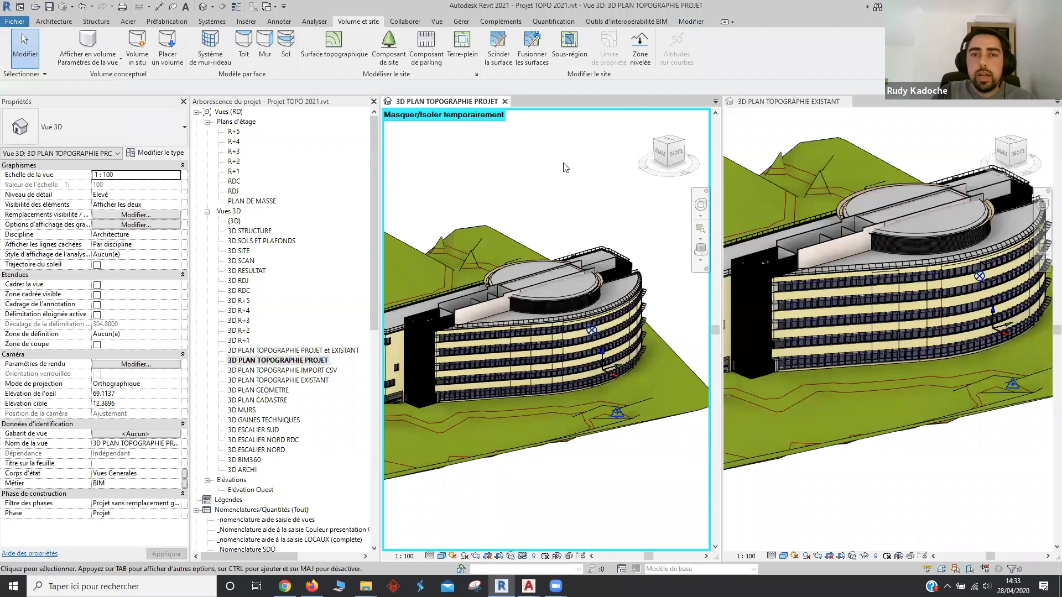
# Create a graded region from the terrain in the PROJET view, copying the existing surface exactly with its internal and perimeter points
pyautogui.click(640, 49)
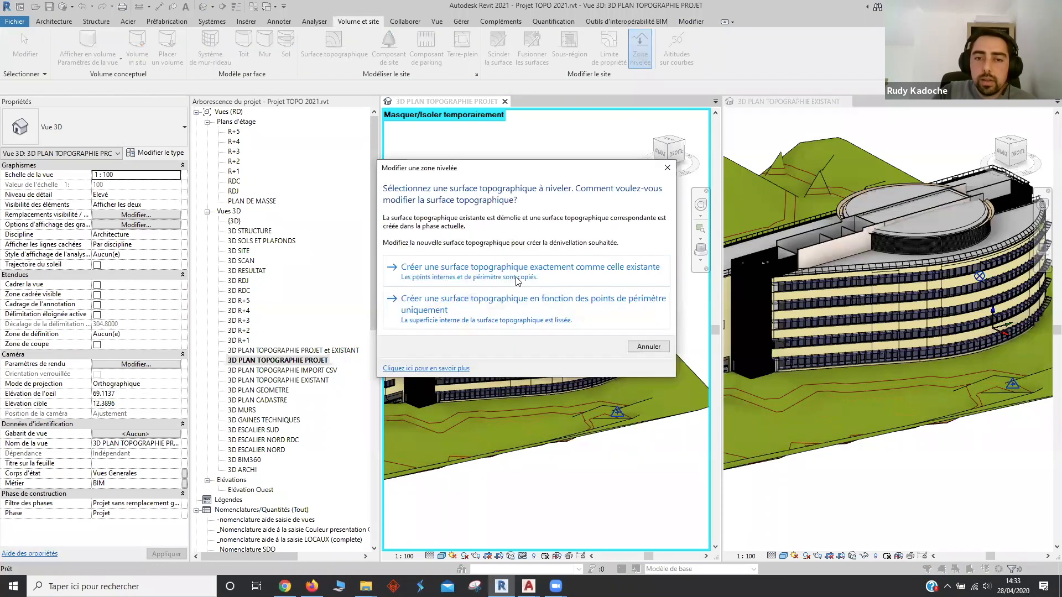
pyautogui.click(520, 279)
pyautogui.click(546, 445)
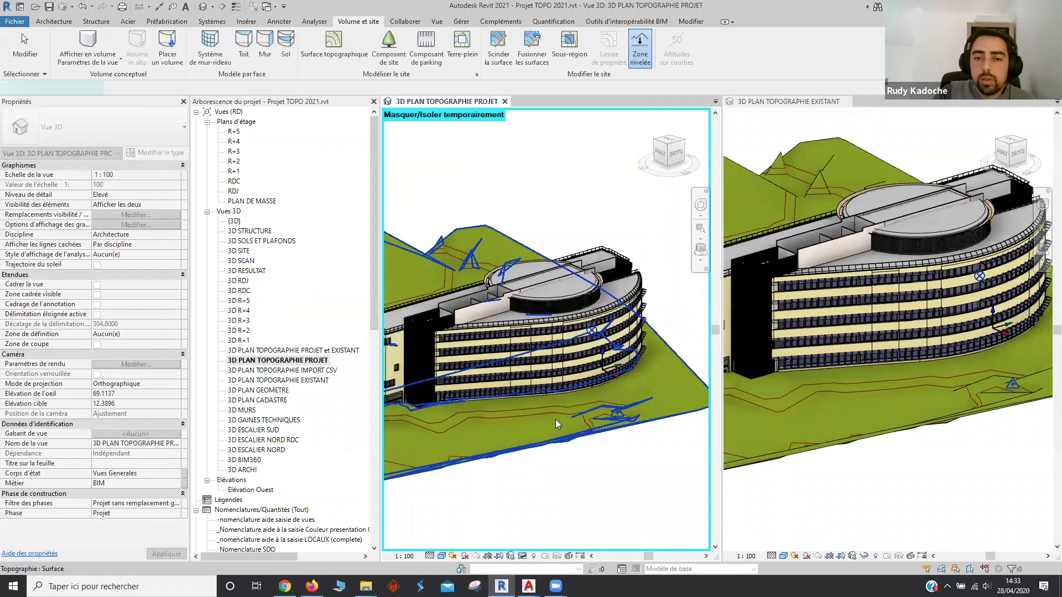
pyautogui.scroll(6, 401, 407)
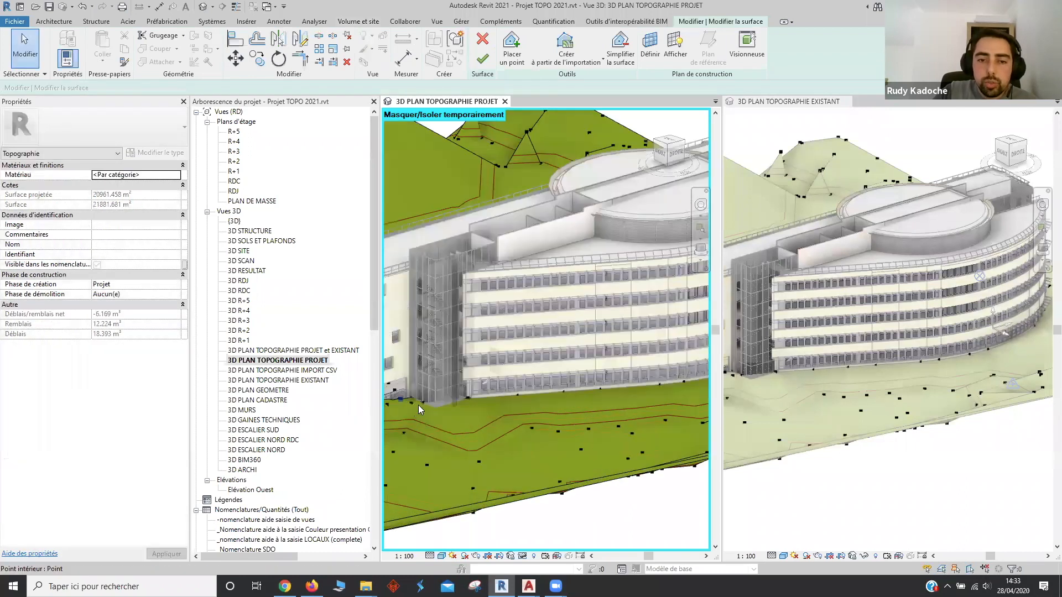
# Delete interior points of the graded surface around the corner column beside the exterior stair, and finish the surface edit
pyautogui.scroll(2, 546, 427)
pyautogui.keyDown('shift'); pyautogui.moveTo(553, 442); pyautogui.dragTo(498, 447, button='middle'); pyautogui.keyUp('shift')
pyautogui.scroll(2, 463, 446)
pyautogui.moveTo(389, 408); pyautogui.dragTo(421, 450)
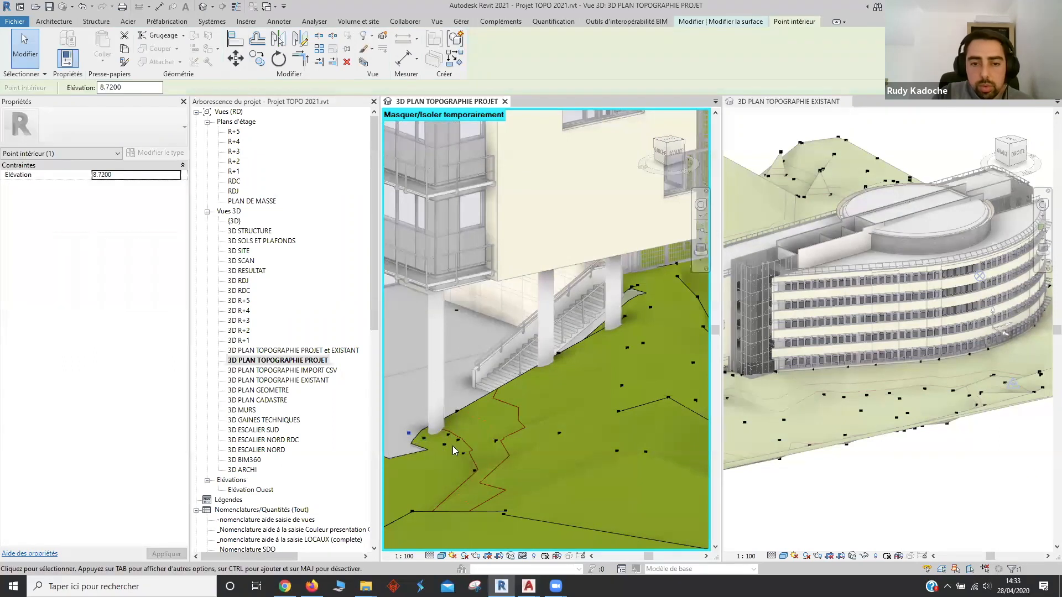
pyautogui.press('Delete')
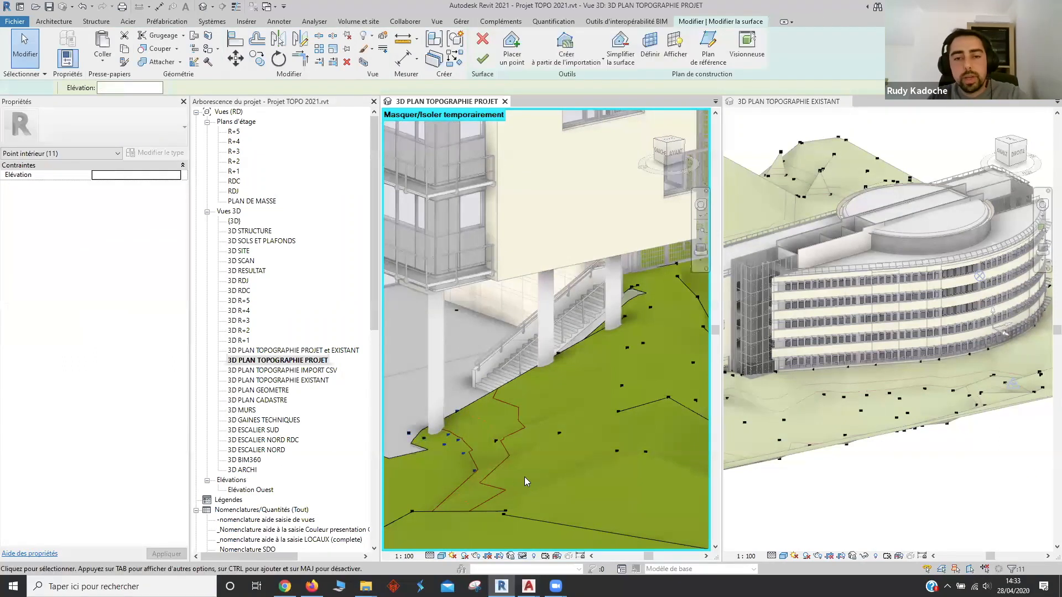
pyautogui.moveTo(394, 417); pyautogui.dragTo(453, 474)
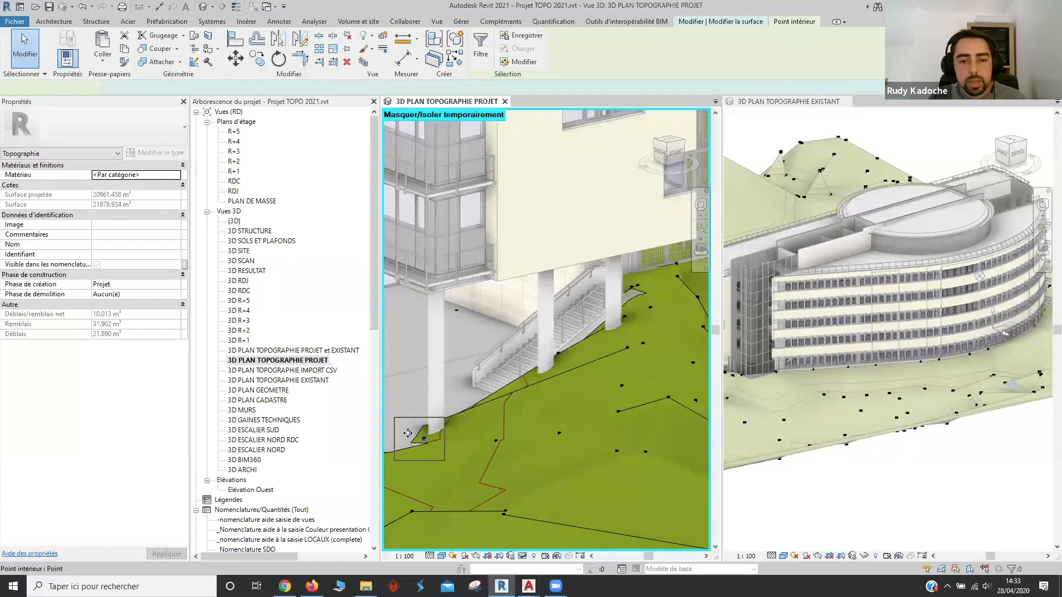
pyautogui.keyDown('shift'); pyautogui.moveTo(519, 424); pyautogui.dragTo(505, 426, button='middle'); pyautogui.keyUp('shift')
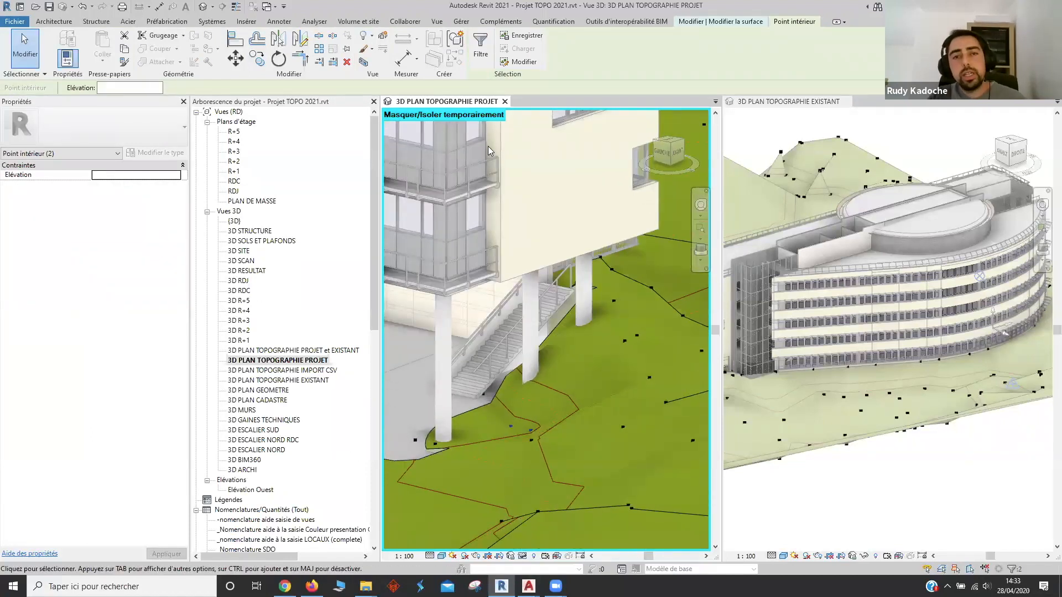
pyautogui.click(597, 314)
pyautogui.click(482, 59)
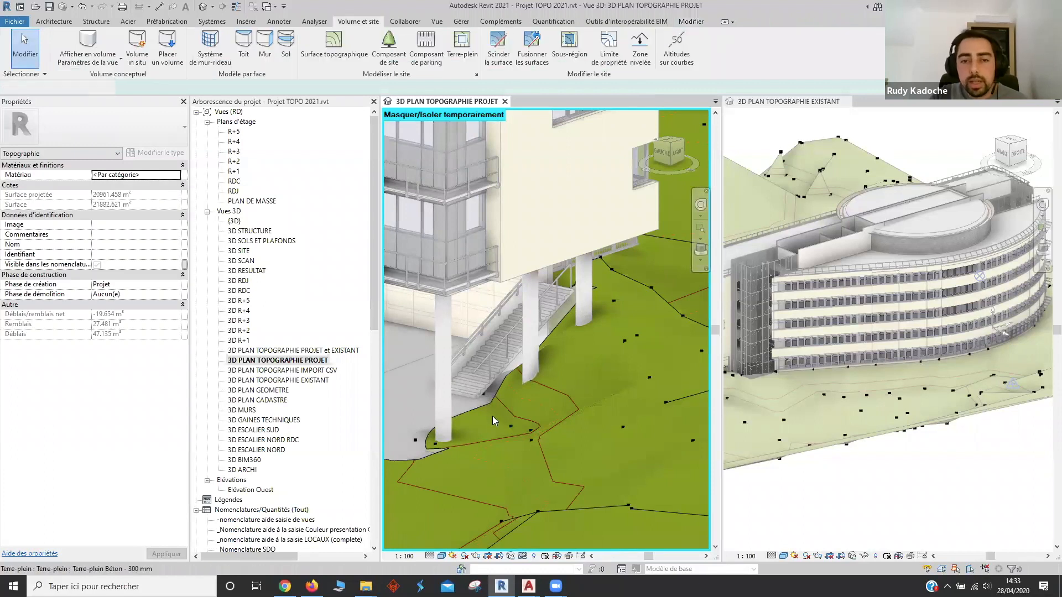
pyautogui.press('Escape')
# Try the Composants existants + nouveaux phase filter in the PROJET view, and set the filter to Afficher tout
pyautogui.keyDown('shift'); pyautogui.moveTo(575, 466); pyautogui.dragTo(459, 442, button='middle'); pyautogui.keyUp('shift')
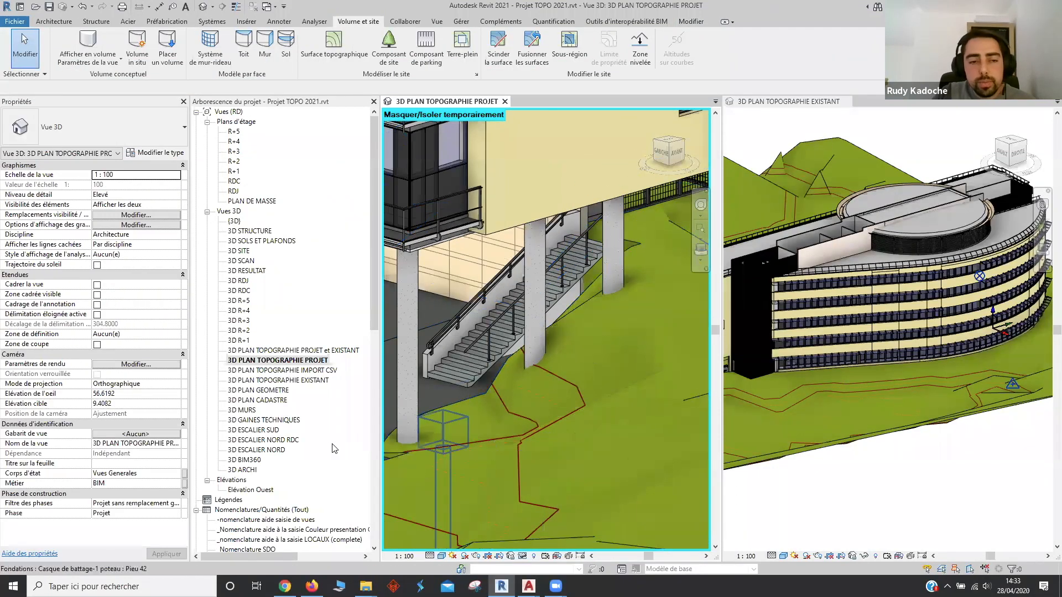
pyautogui.click(176, 505)
pyautogui.click(176, 505)
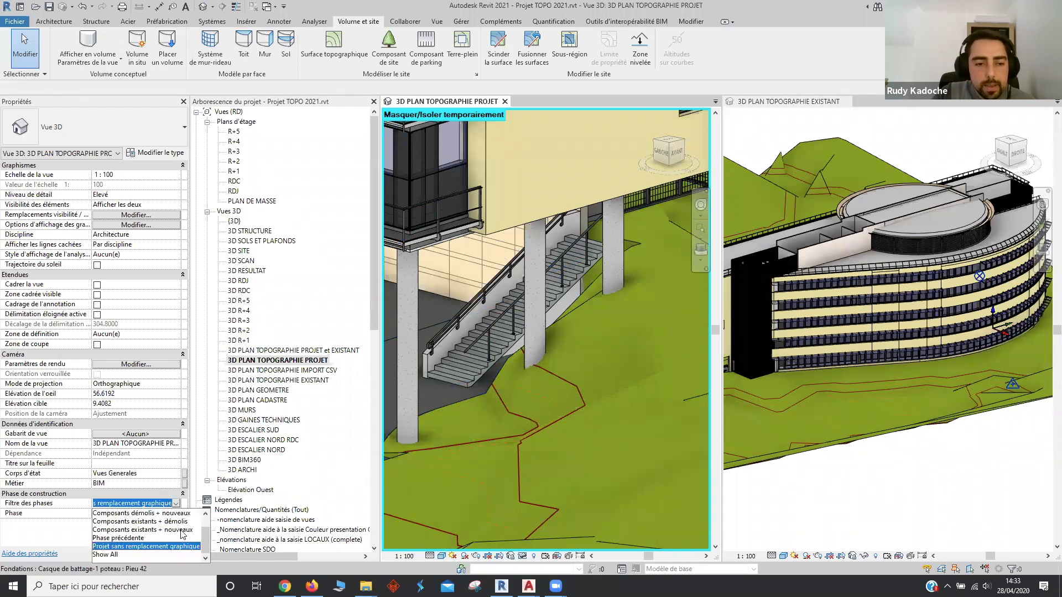
pyautogui.click(183, 530)
pyautogui.click(176, 504)
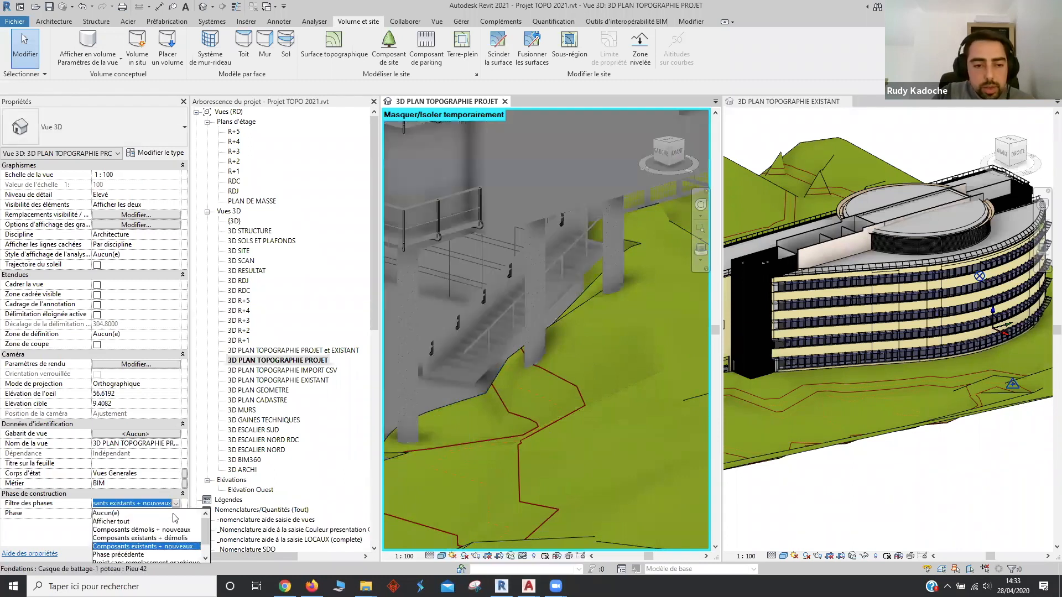
pyautogui.click(160, 522)
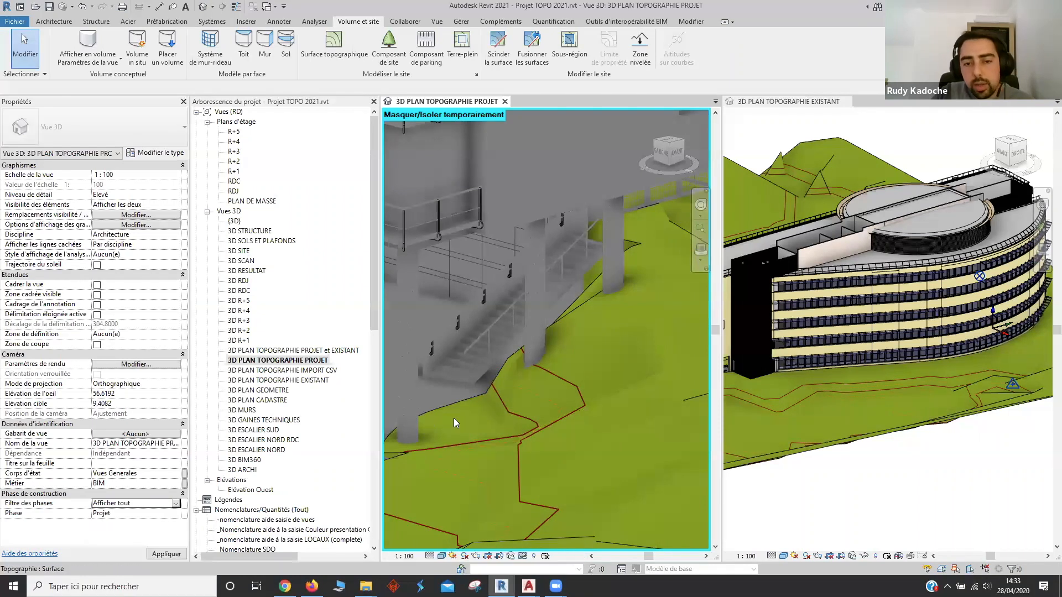
# Select the demolished existing terrain near the exterior stair, and compare the same area in the EXISTANT and PROJET views
pyautogui.click(496, 406)
pyautogui.click(928, 514)
pyautogui.keyDown('shift'); pyautogui.moveTo(927, 514); pyautogui.dragTo(1029, 517, button='middle'); pyautogui.keyUp('shift')
pyautogui.scroll(2, 874, 442)
pyautogui.moveTo(885, 453); pyautogui.dragTo(945, 505, button='middle')
pyautogui.scroll(6, 907, 475)
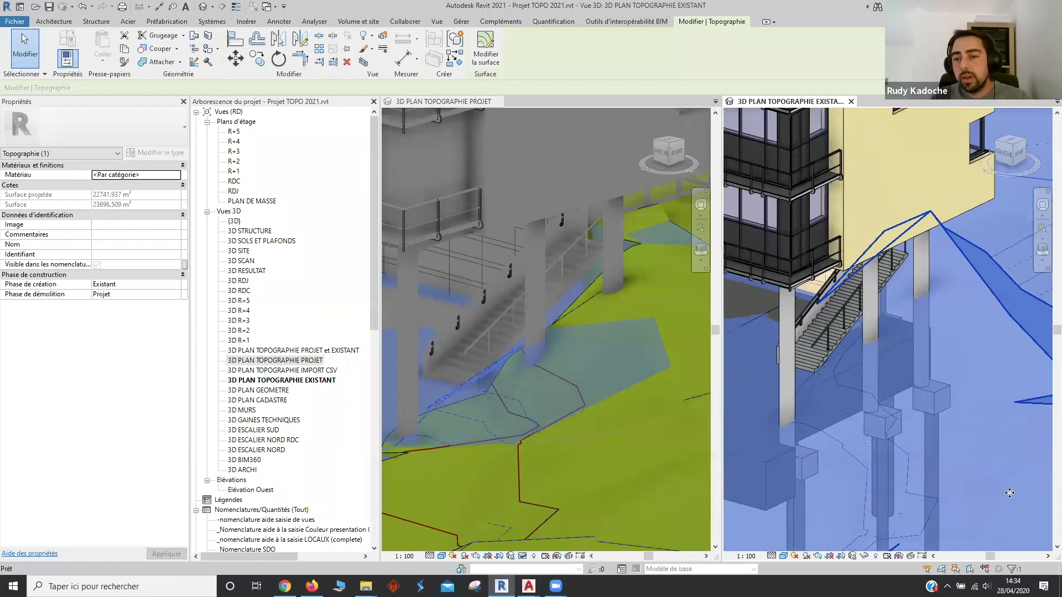
pyautogui.press('Escape')
pyautogui.scroll(2, 944, 504)
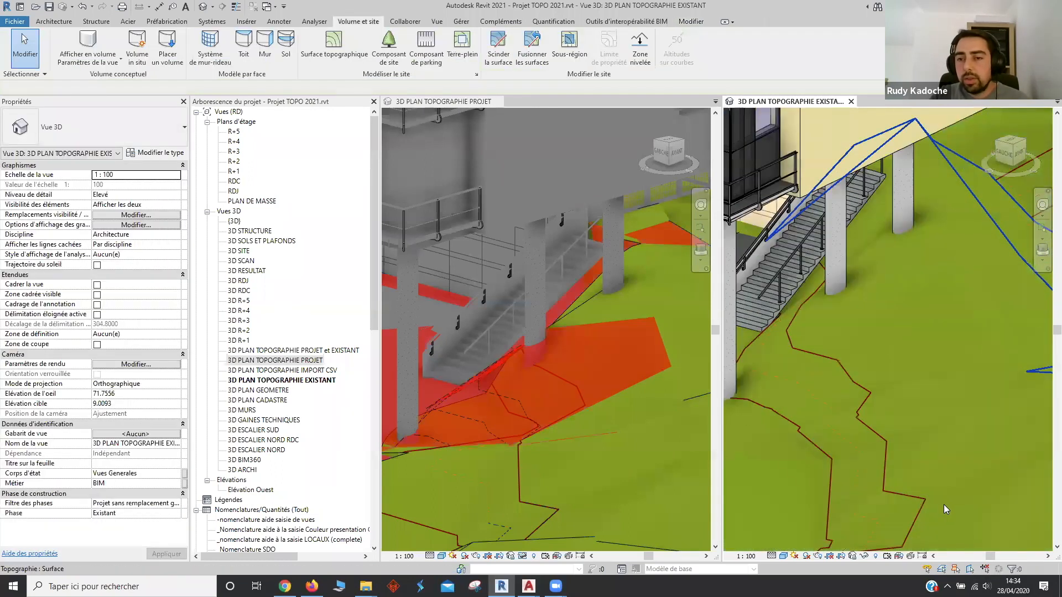
pyautogui.click(463, 419)
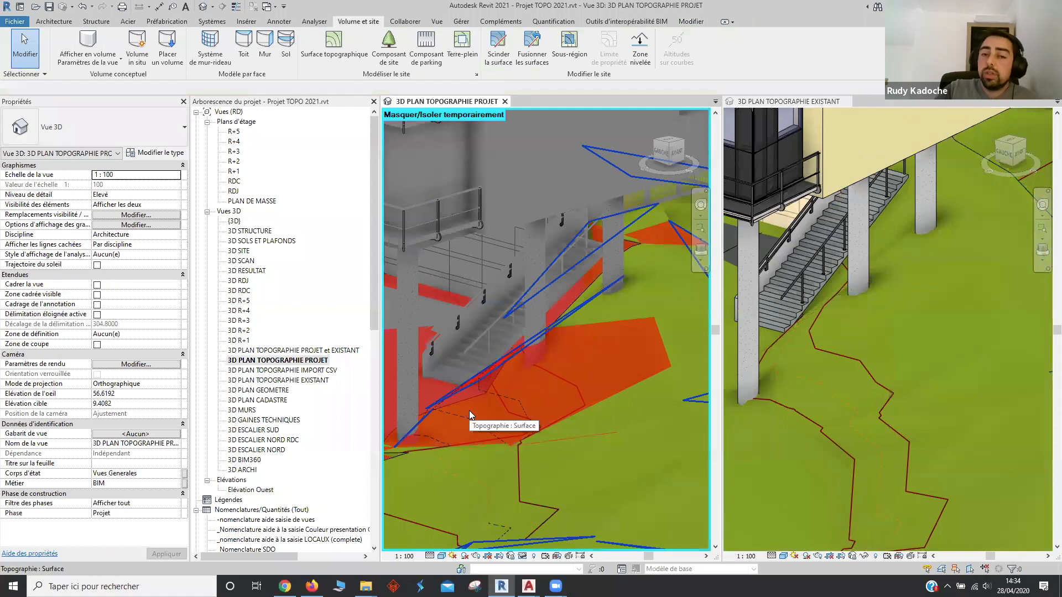
# Set the PROJET view's phase filter to Projet sans remplacement graphique and examine the cut and fill volumes of the project terrain
pyautogui.click(176, 504)
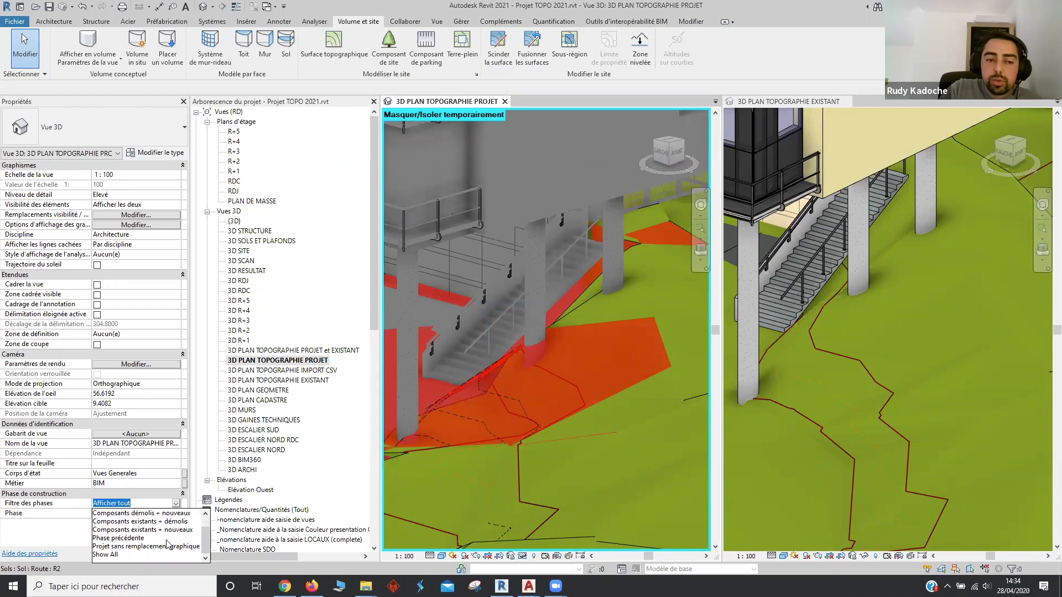
pyautogui.click(166, 547)
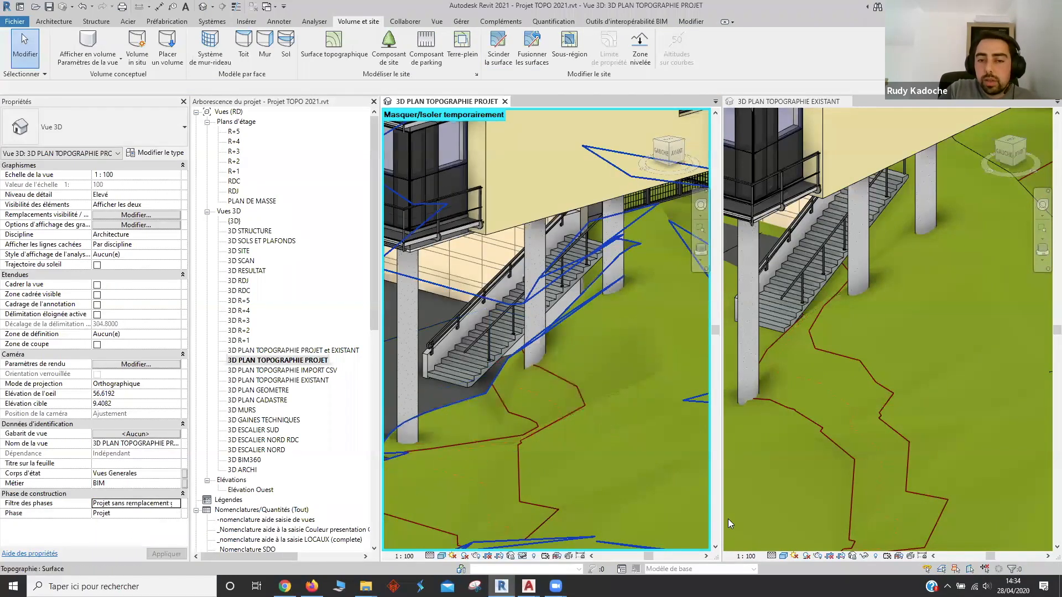
pyautogui.click(591, 406)
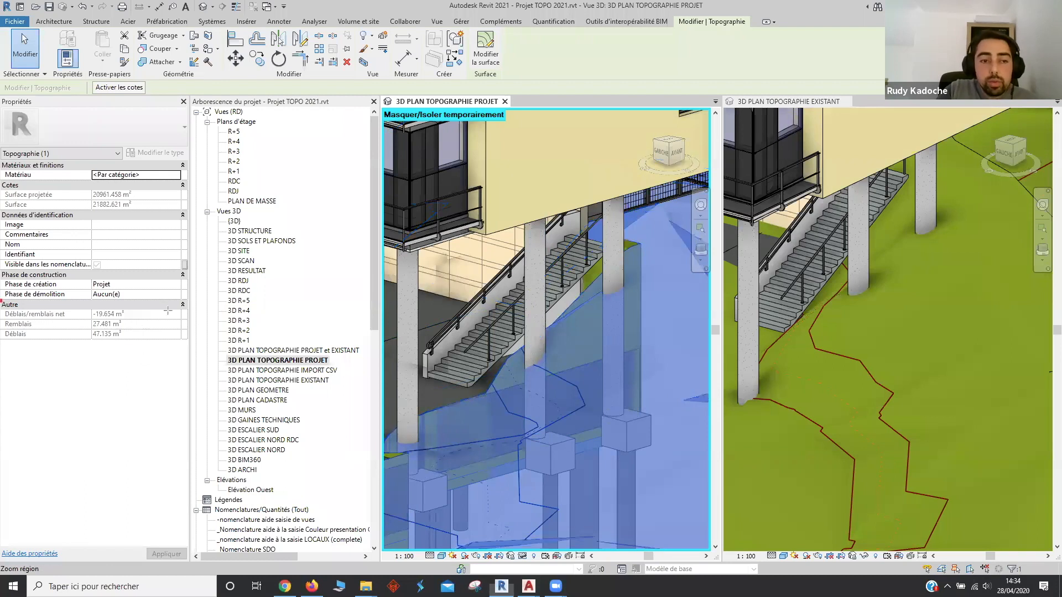
pyautogui.moveTo(2, 299); pyautogui.dragTo(187, 301)
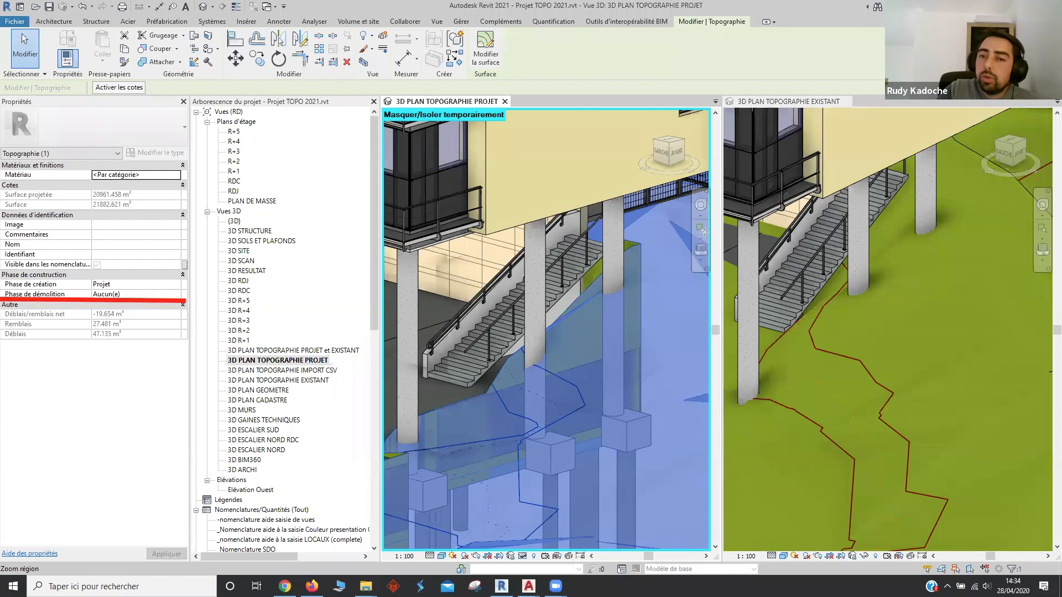
pyautogui.moveTo(2, 300)
pyautogui.mouseDown()
pyautogui.moveTo(93, 358)
pyautogui.moveTo(200, 368)
pyautogui.mouseUp()
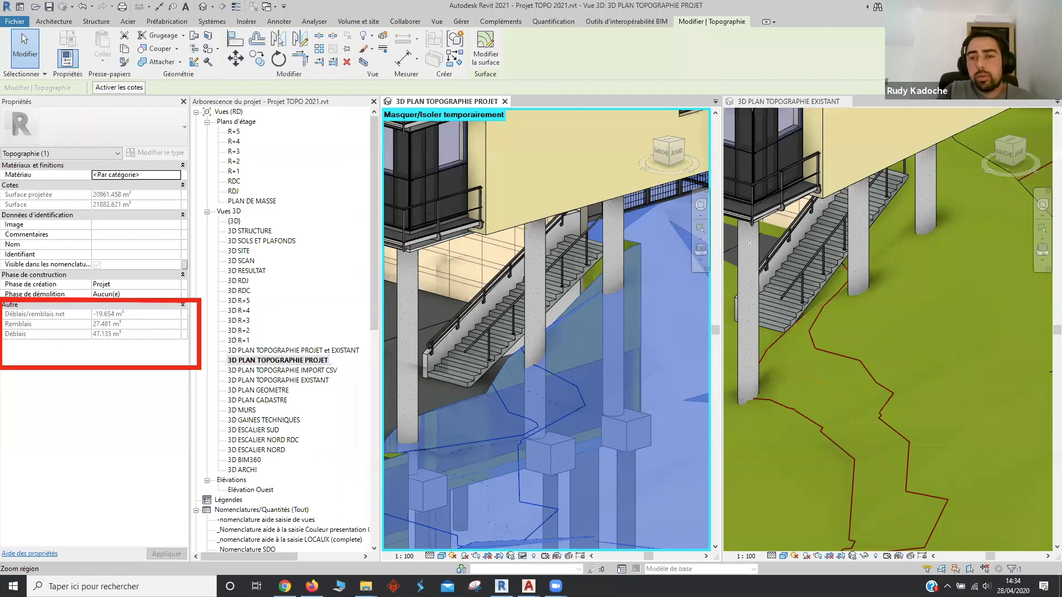
pyautogui.moveTo(448, 434); pyautogui.dragTo(195, 341)
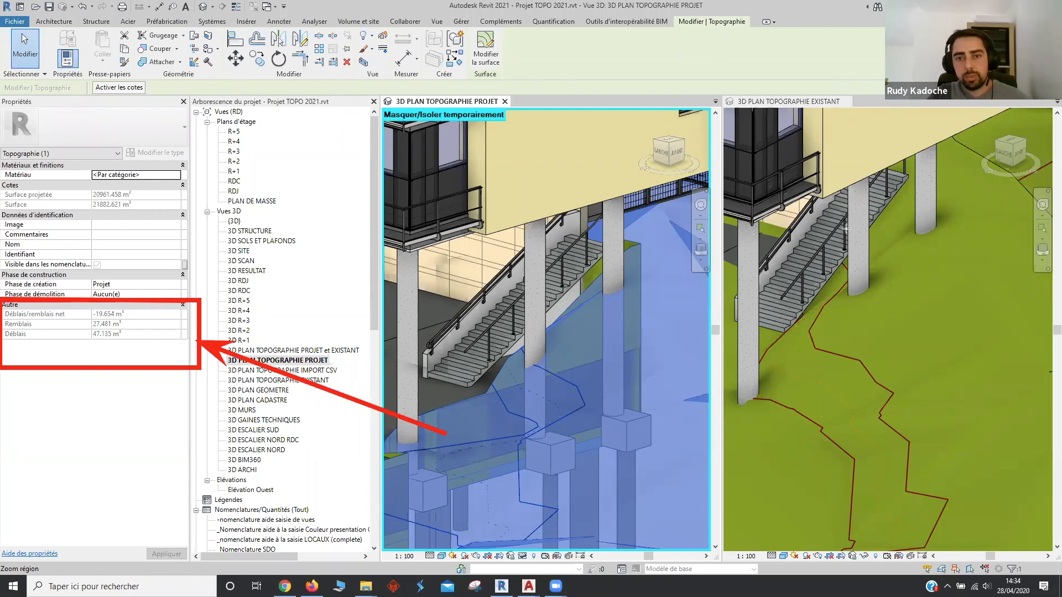
pyautogui.scroll(-1, 590, 336)
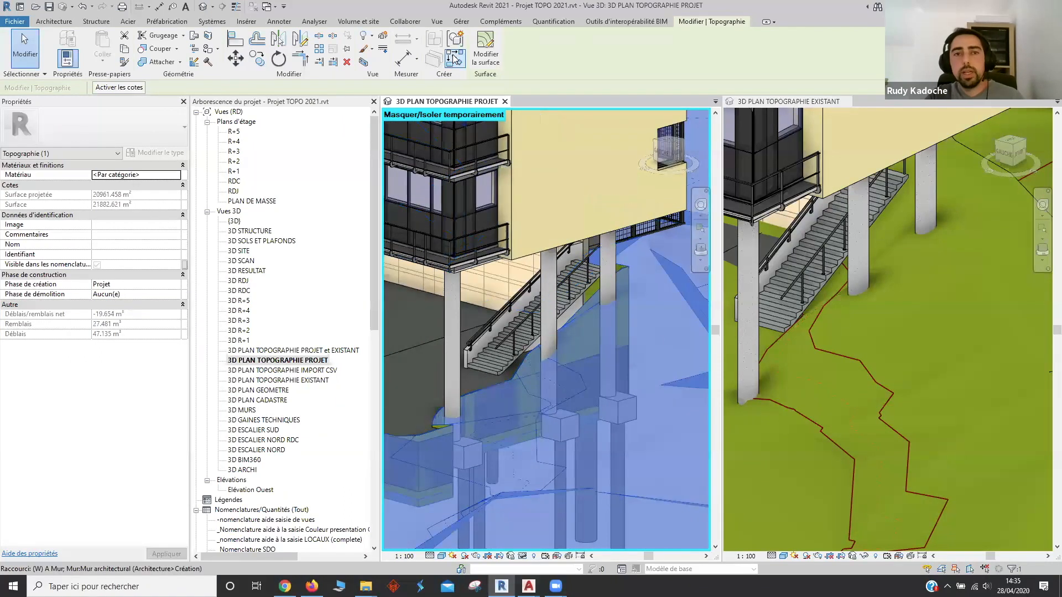
# Arrange the open 3D views as tabs instead of side by side, and deselect the project terrain
pyautogui.click(437, 21)
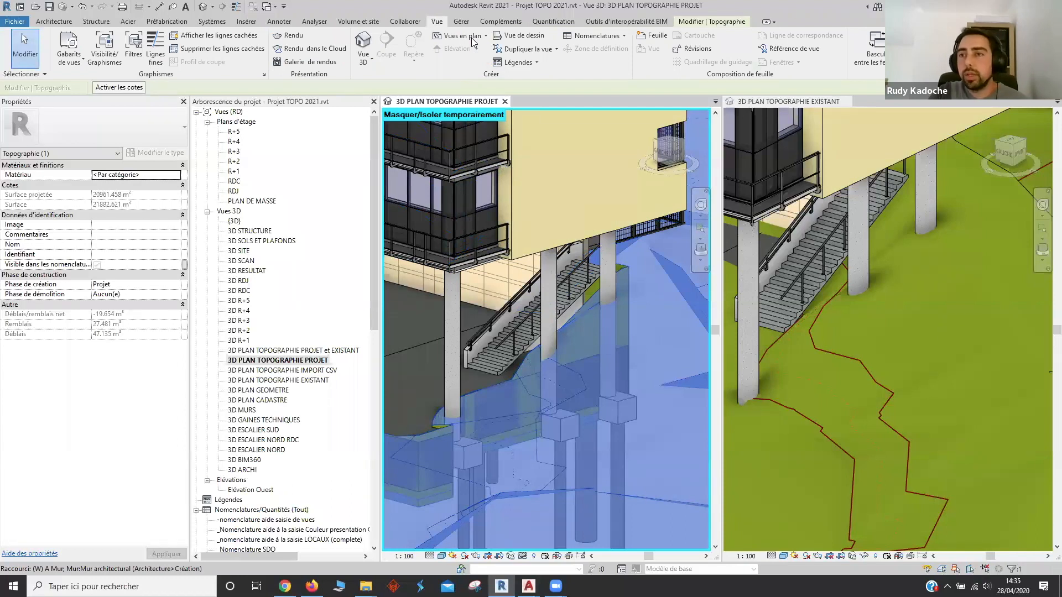
pyautogui.press('t')
pyautogui.press('w')
pyautogui.scroll(-1, 709, 367)
pyautogui.press('Escape')
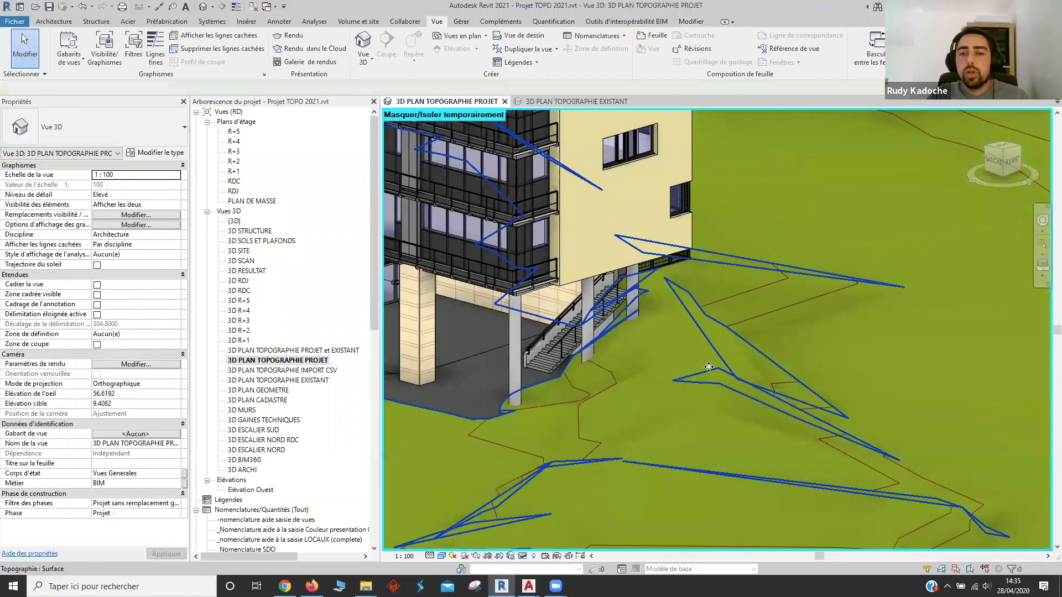
pyautogui.scroll(-4, 709, 367)
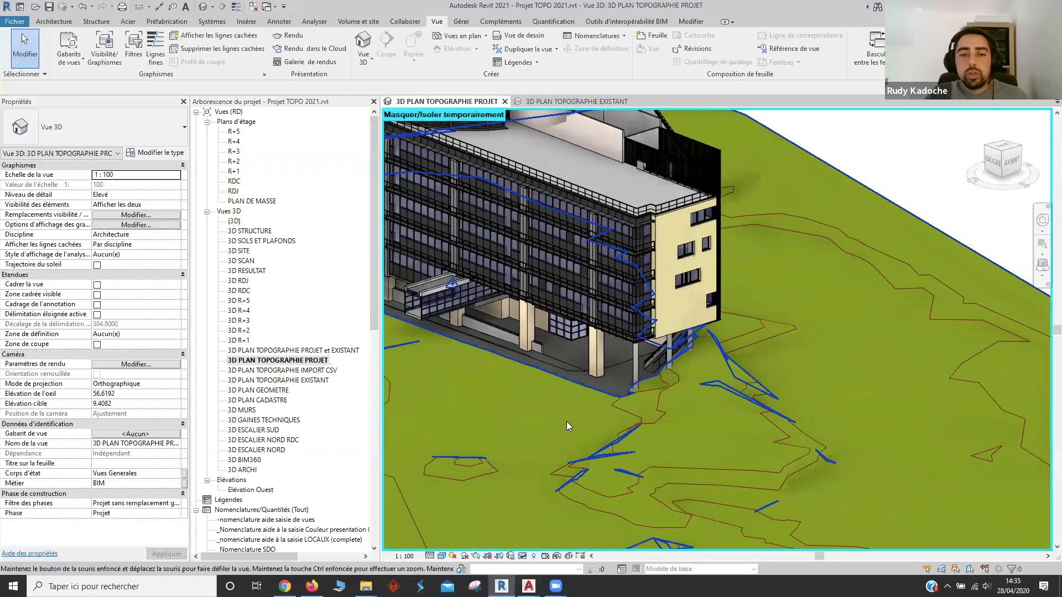
# Restore the temporarily hidden elements in the PROJET view, and temporarily hide the large project terrain surrounding the building
pyautogui.click(523, 556)
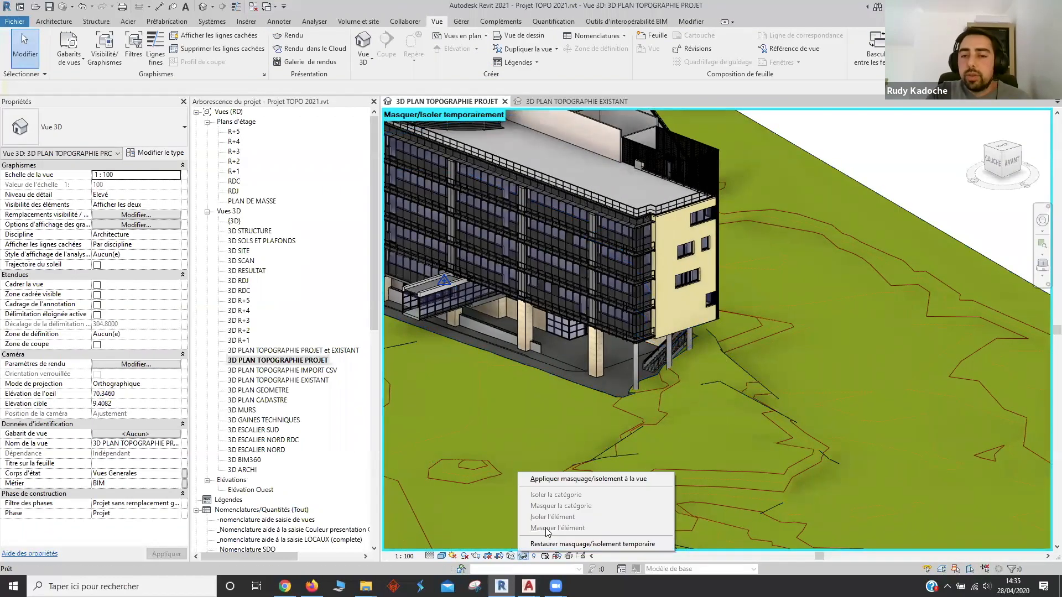
pyautogui.click(575, 543)
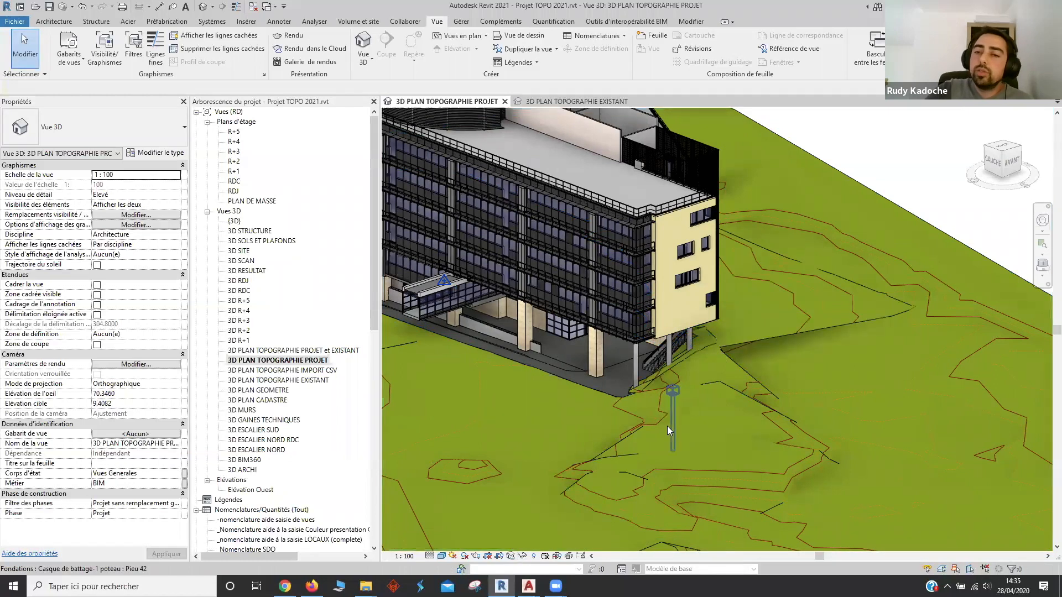
pyautogui.click(982, 269)
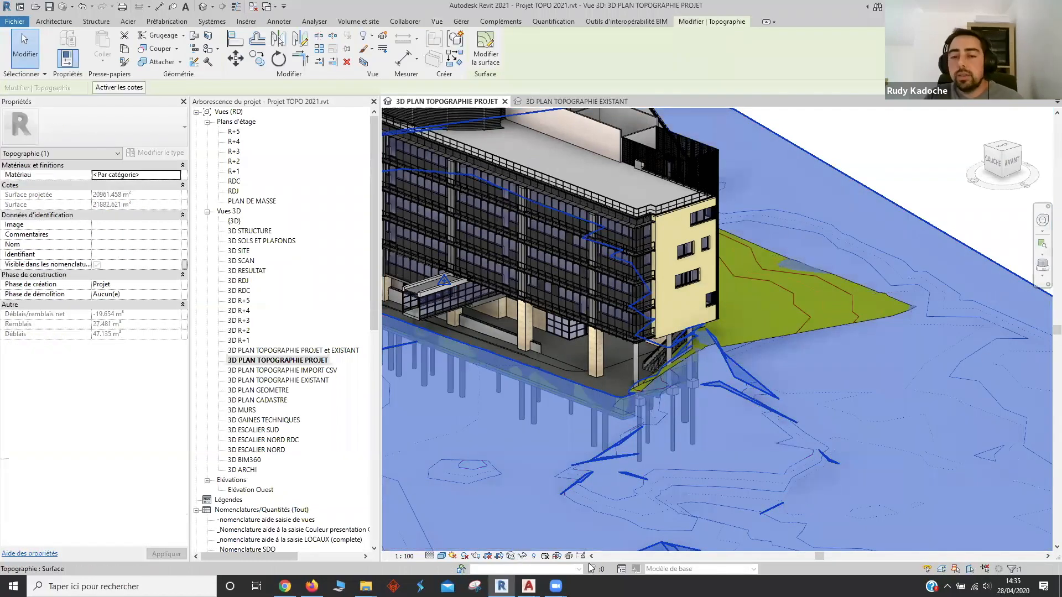
pyautogui.click(521, 557)
pyautogui.click(543, 529)
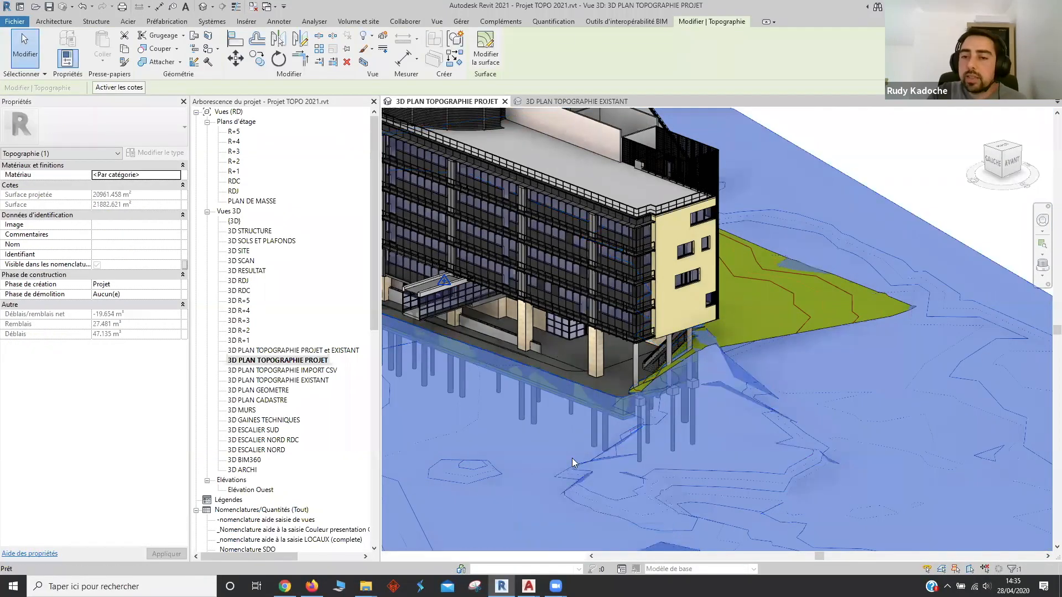
# Start a sub-region on the remaining terrain and sketch an arc boundary in top view, bulging outward along the building's curved facade
pyautogui.click(369, 22)
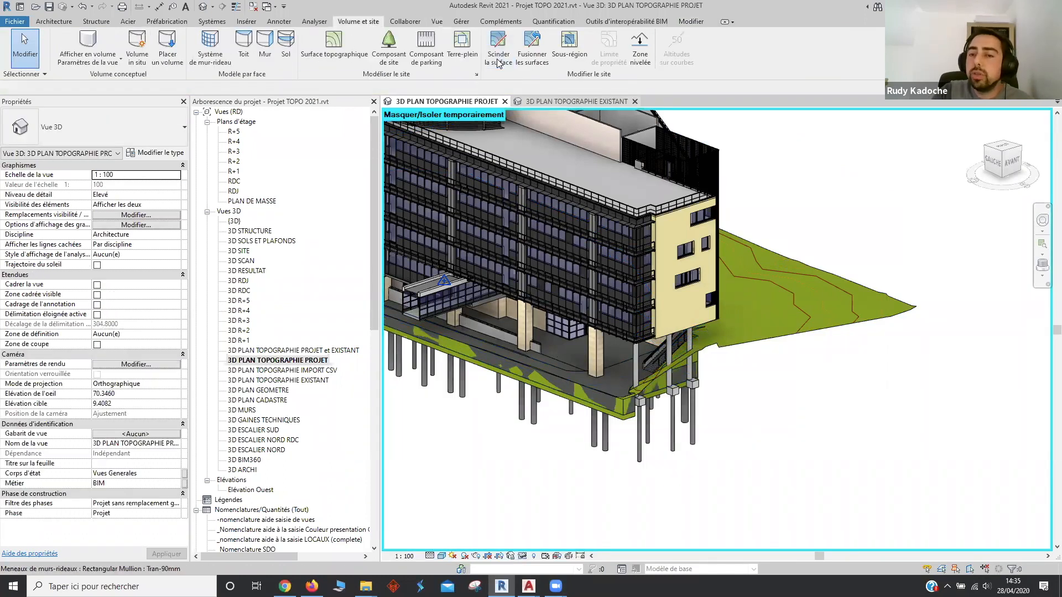
pyautogui.scroll(1, 805, 306)
pyautogui.keyDown('shift'); pyautogui.moveTo(777, 405); pyautogui.dragTo(682, 354, button='middle'); pyautogui.keyUp('shift')
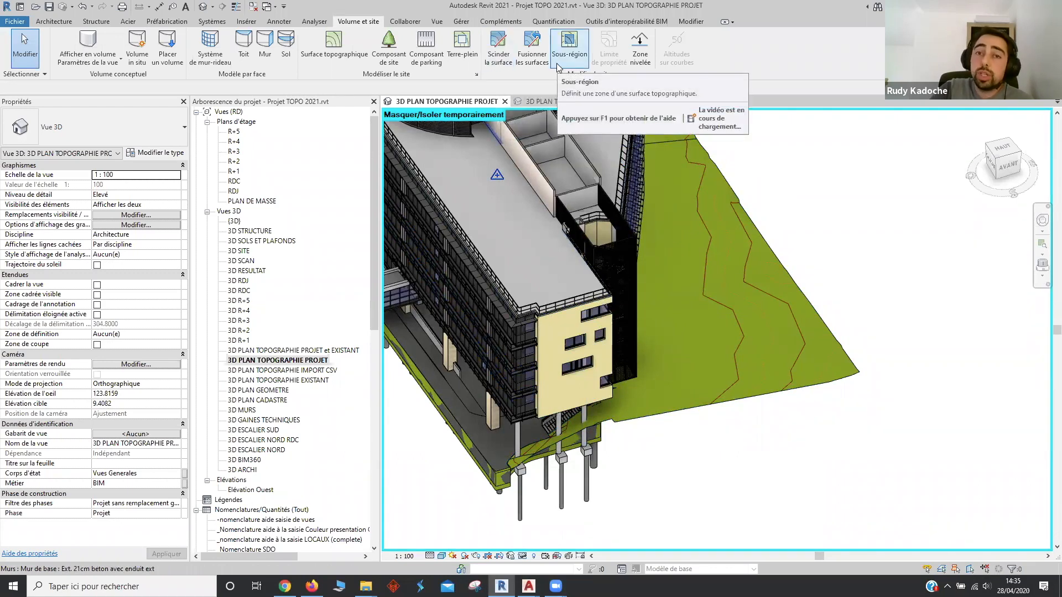
pyautogui.click(568, 77)
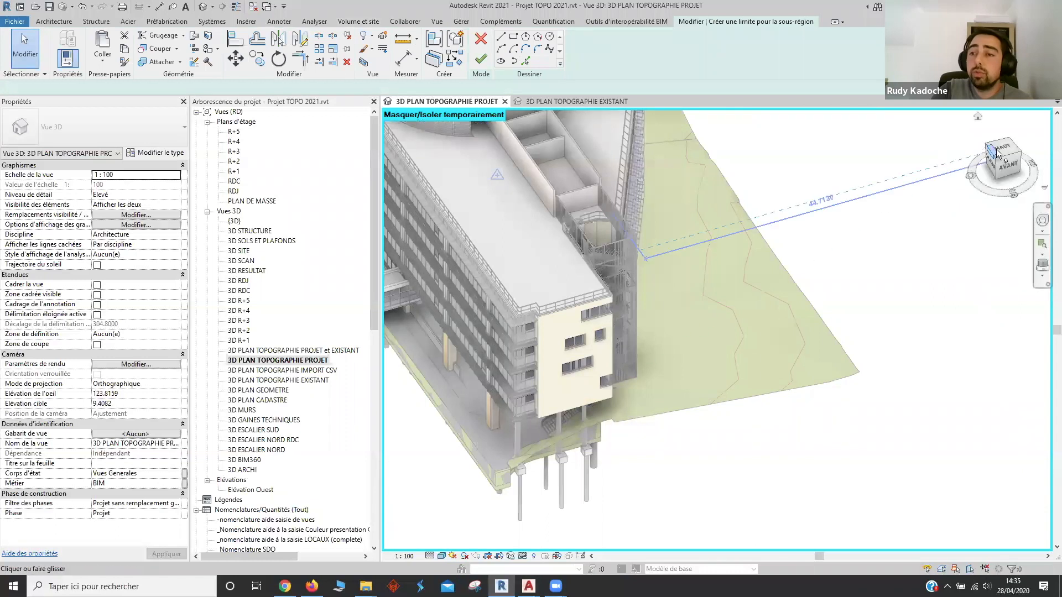
pyautogui.moveTo(994, 147); pyautogui.dragTo(995, 148)
pyautogui.moveTo(515, 387); pyautogui.dragTo(585, 111, button='middle')
pyautogui.click(501, 49)
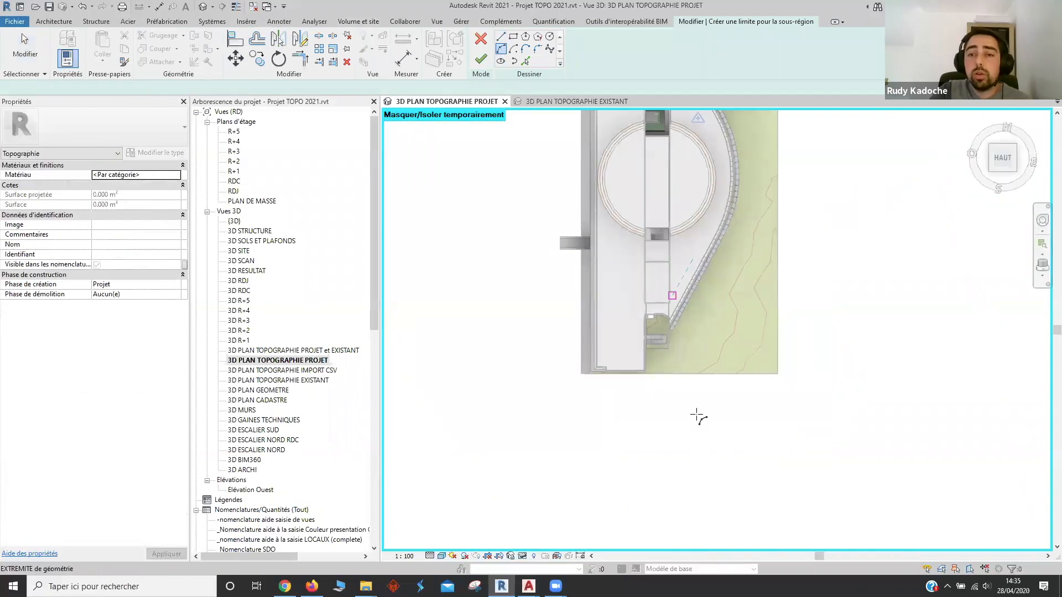
pyautogui.moveTo(698, 418); pyautogui.dragTo(635, 548, button='middle')
pyautogui.click(558, 172)
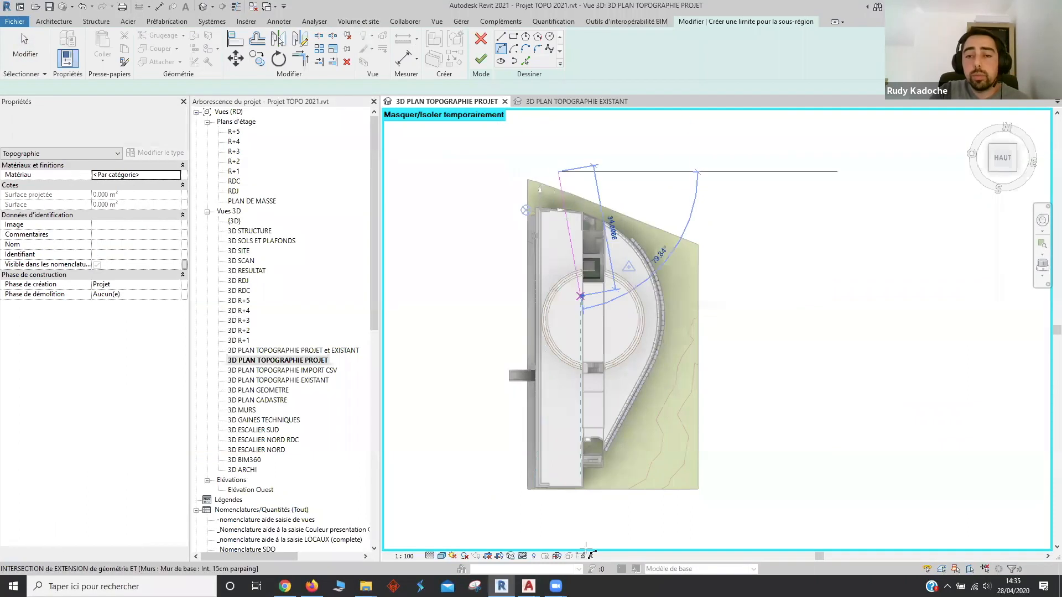
pyautogui.click(551, 524)
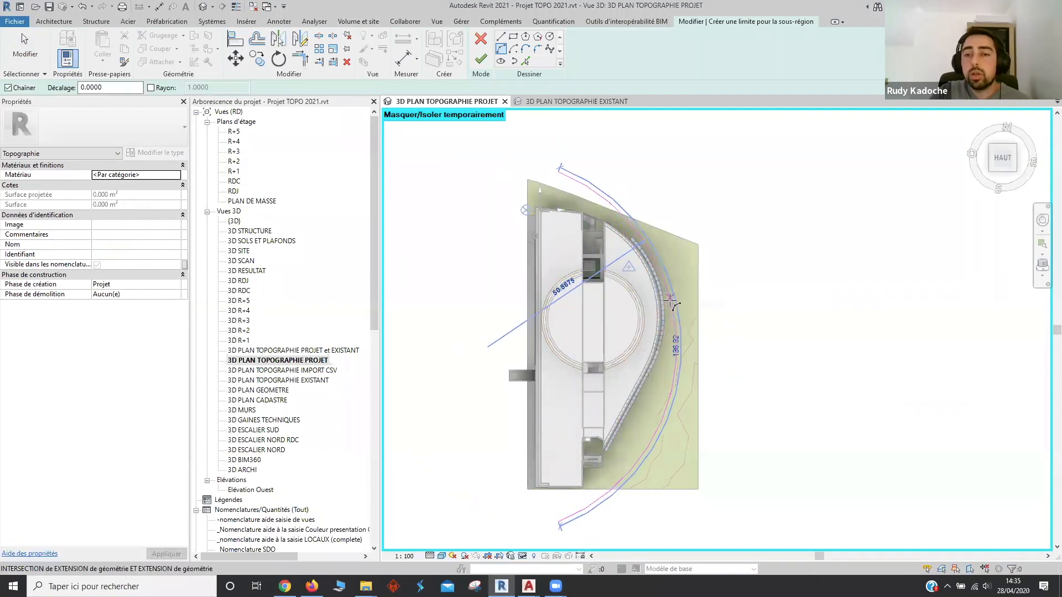
pyautogui.click(672, 303)
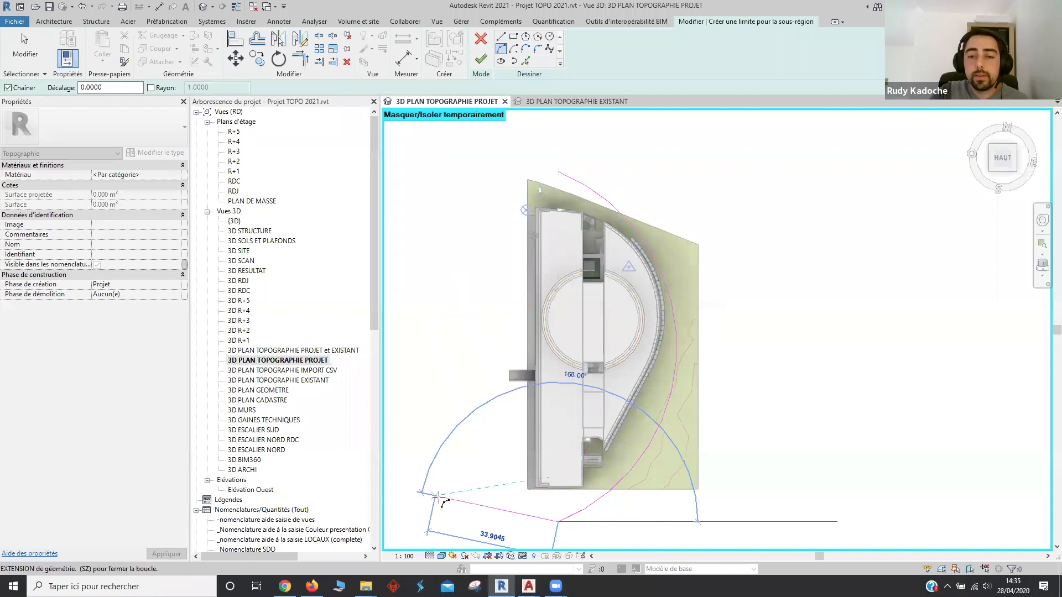
# Close the sub-region boundary with three straight lines around the building's straight side, and finish the sub-region
pyautogui.click(450, 525)
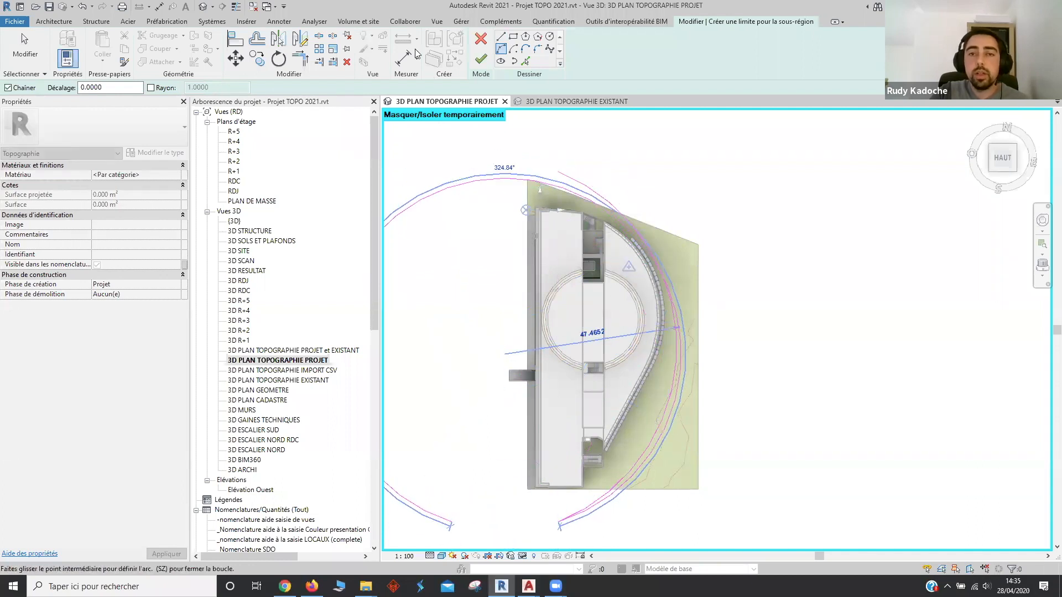
pyautogui.click(500, 36)
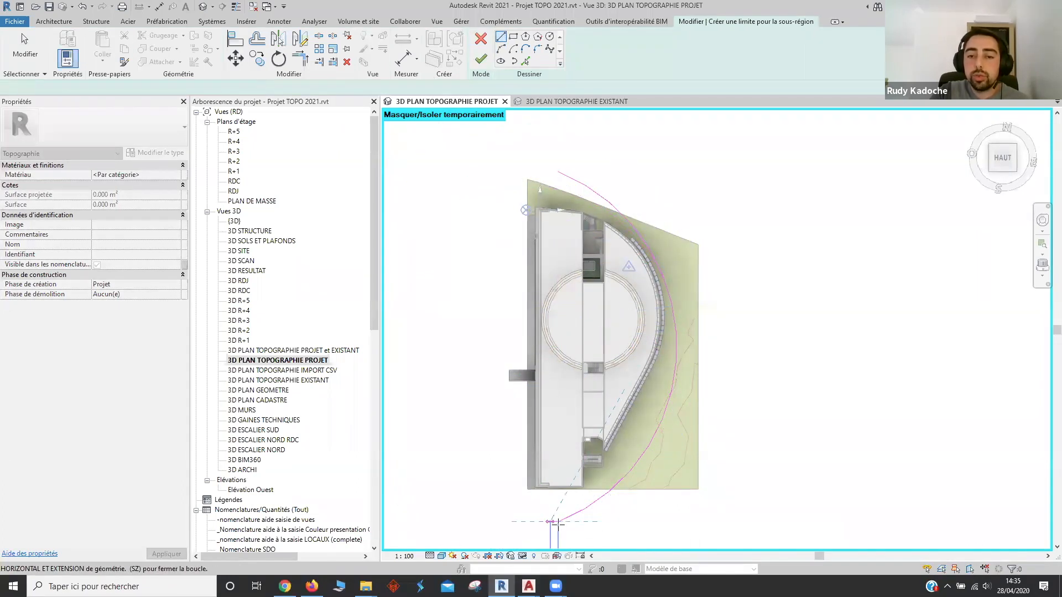
pyautogui.click(555, 523)
pyautogui.click(474, 522)
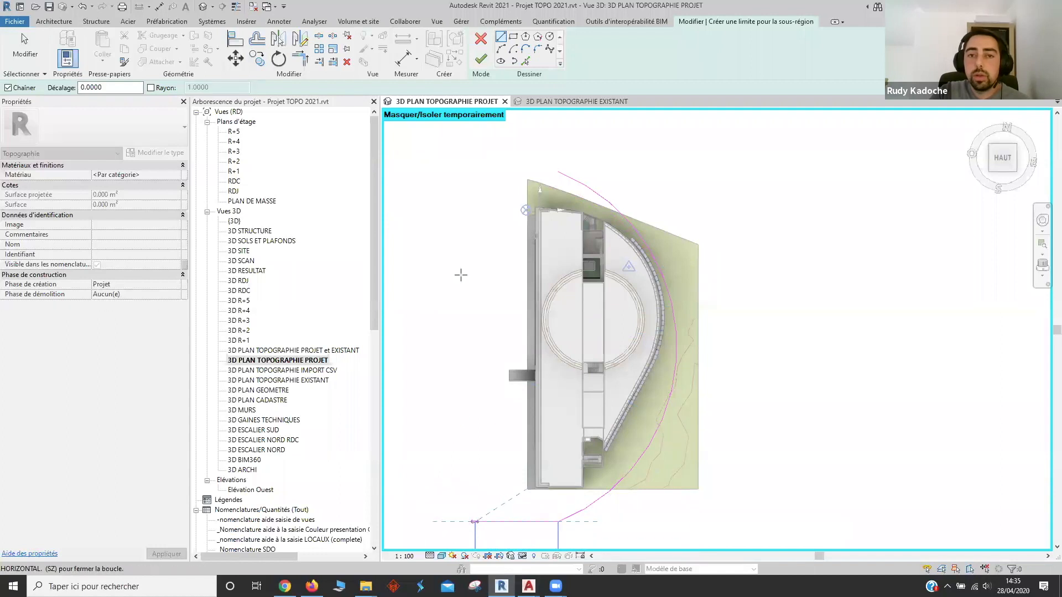
pyautogui.click(475, 189)
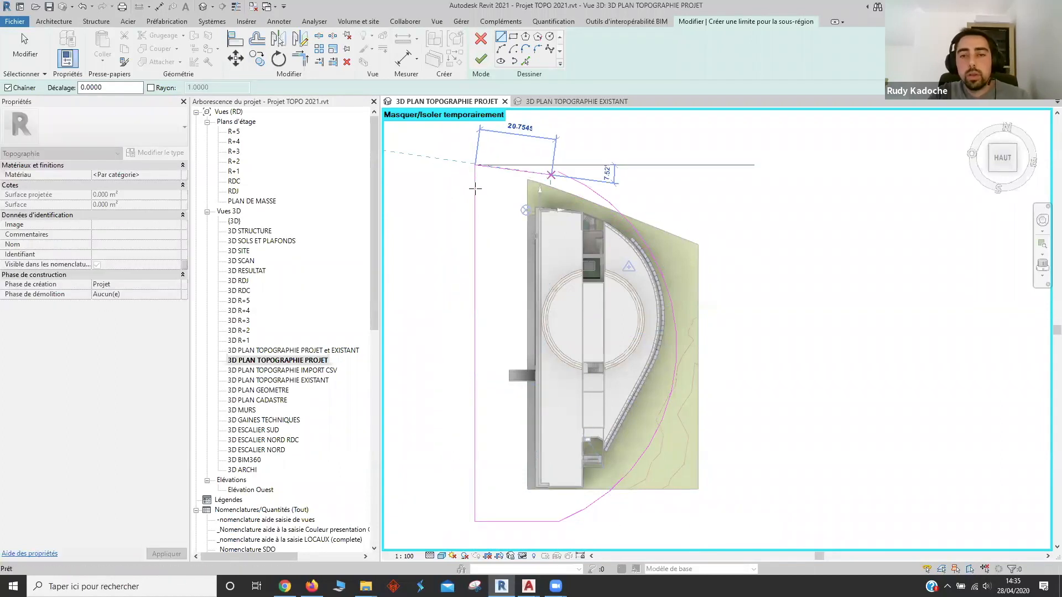
pyautogui.click(559, 171)
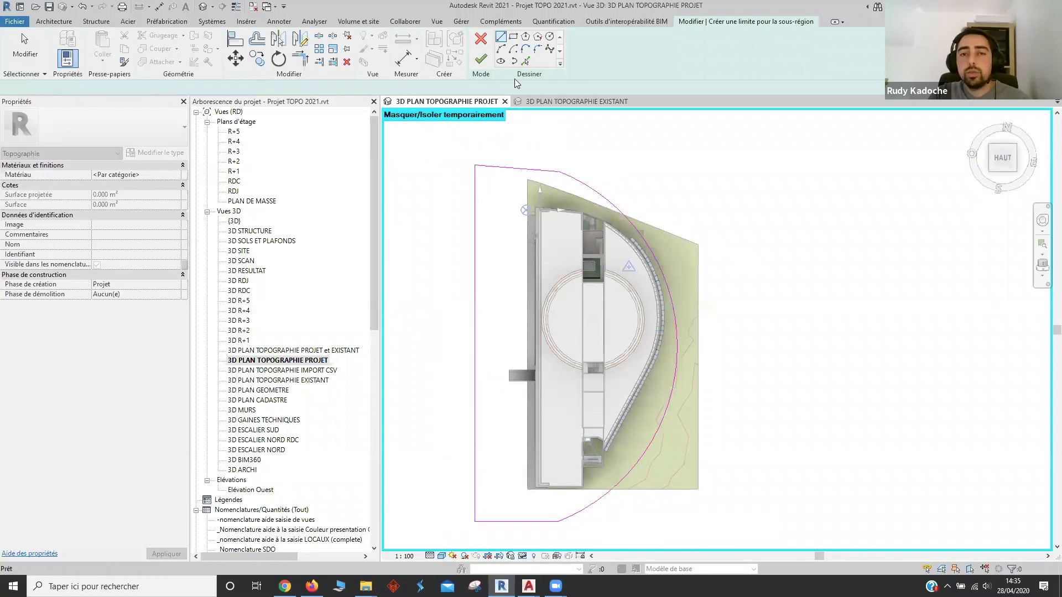
pyautogui.click(481, 59)
# Temporarily hide the terrain outside the new sub-region in the PROJET view
pyautogui.moveTo(806, 498)
pyautogui.keyDown('shift'); pyautogui.mouseDown(button='middle')
pyautogui.moveTo(756, 391)
pyautogui.moveTo(769, 350)
pyautogui.moveTo(788, 353)
pyautogui.mouseUp(button='middle'); pyautogui.keyUp('shift')
pyautogui.keyDown('shift'); pyautogui.moveTo(652, 422); pyautogui.dragTo(788, 344, button='middle'); pyautogui.keyUp('shift')
pyautogui.scroll(3, 655, 429)
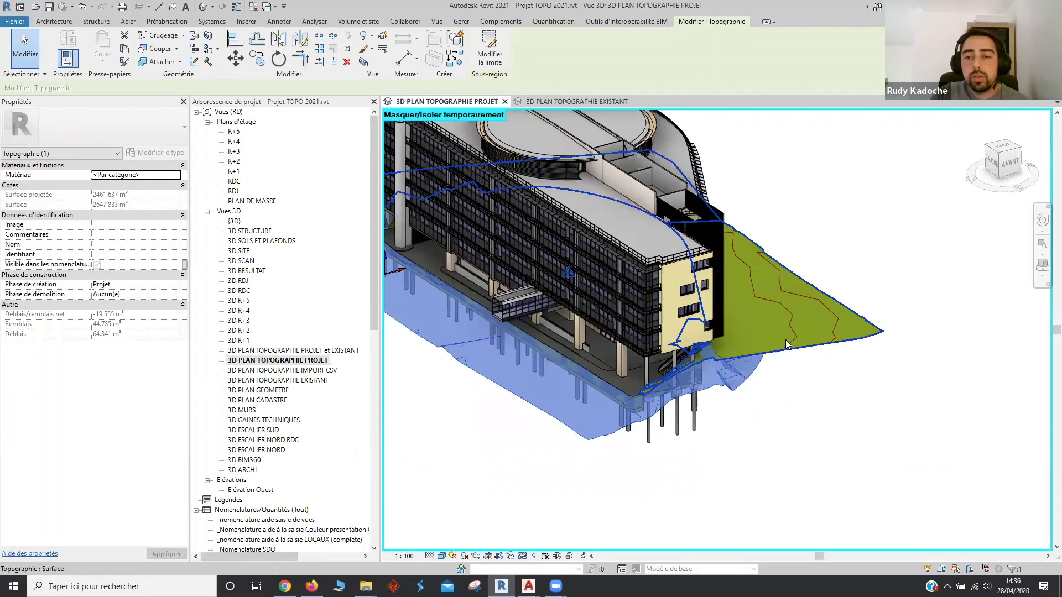
pyautogui.click(788, 344)
pyautogui.rightClick(525, 555)
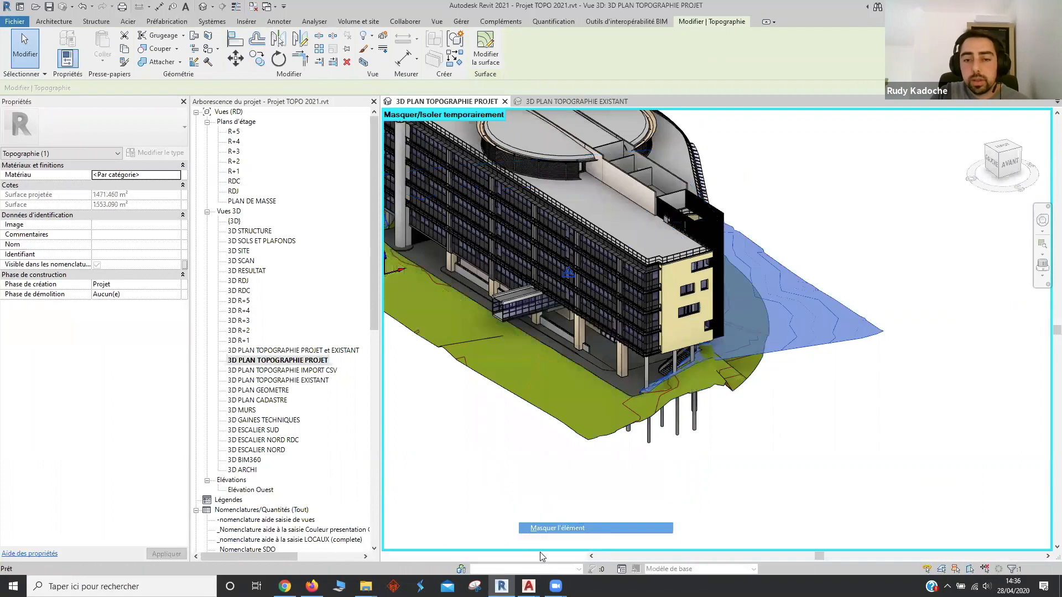
pyautogui.click(522, 555)
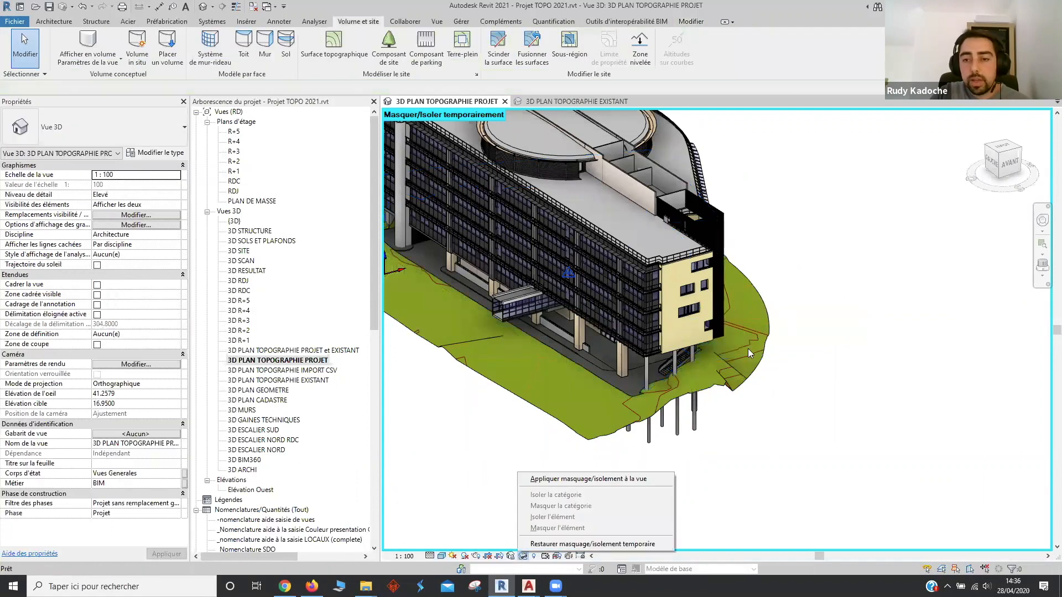
# Select the sub-region around the building and look at its material options, leaving the material unchanged
pyautogui.click(750, 379)
pyautogui.keyDown('shift'); pyautogui.moveTo(773, 391); pyautogui.dragTo(749, 403, button='middle'); pyautogui.keyUp('shift')
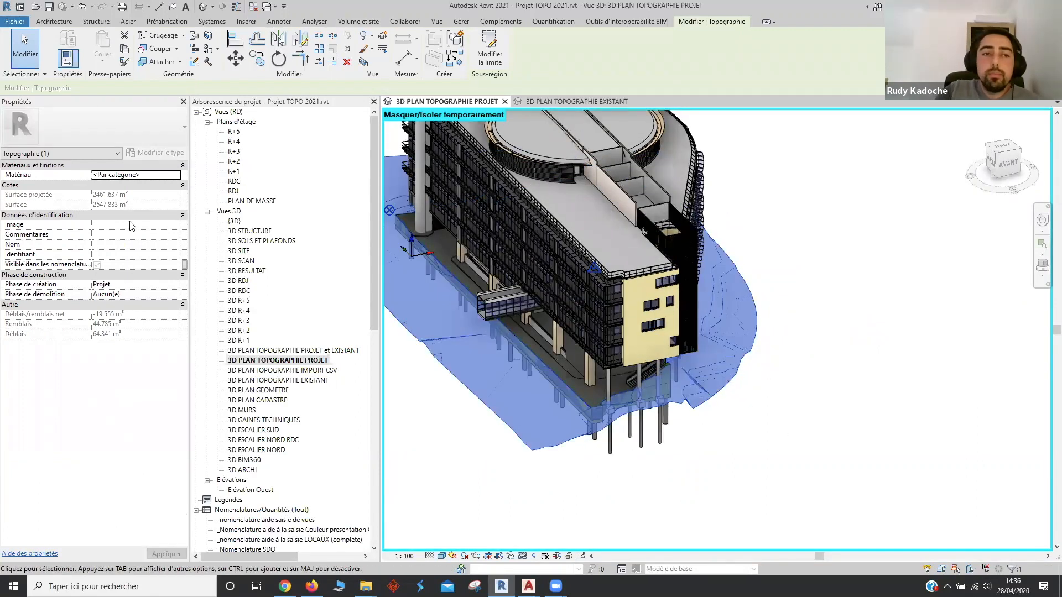
pyautogui.click(175, 177)
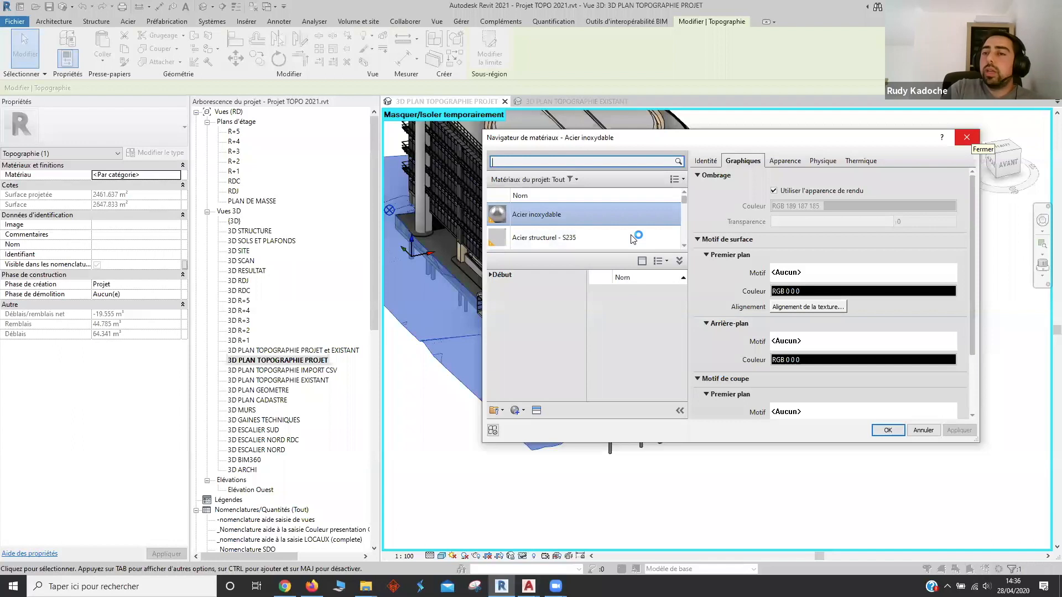
pyautogui.click(923, 430)
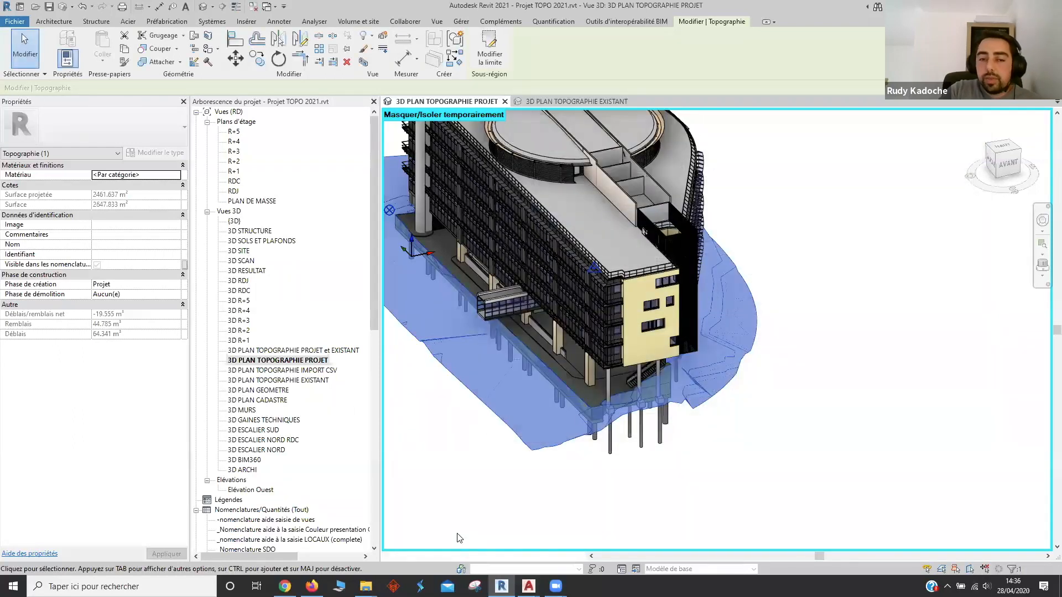
# Restore the temporarily hidden elements and select the road floor bordering the terrain along the building's columns
pyautogui.click(521, 557)
pyautogui.click(547, 546)
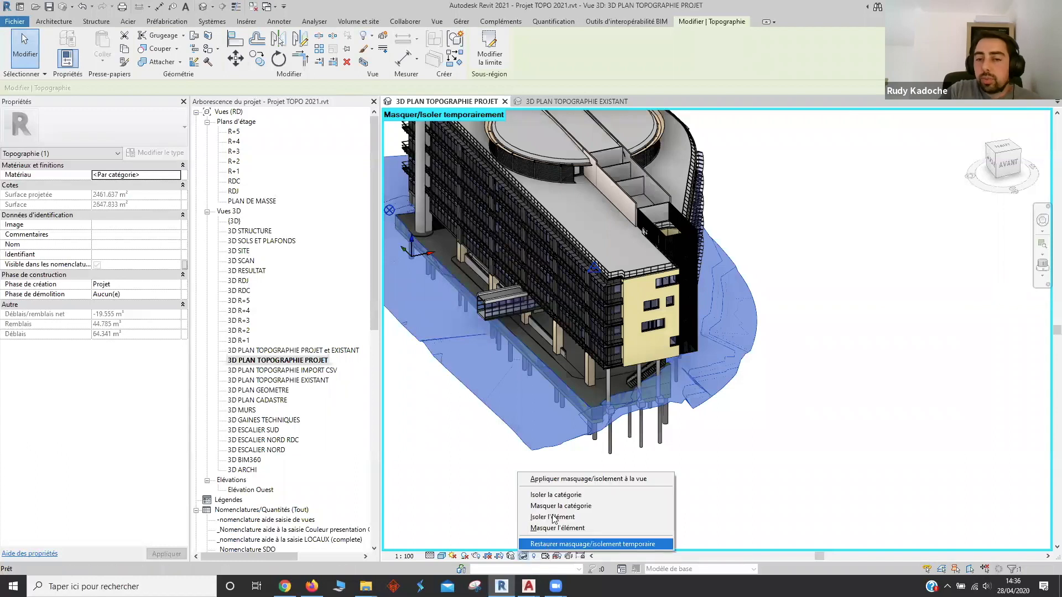
pyautogui.scroll(8, 579, 383)
pyautogui.press('Escape')
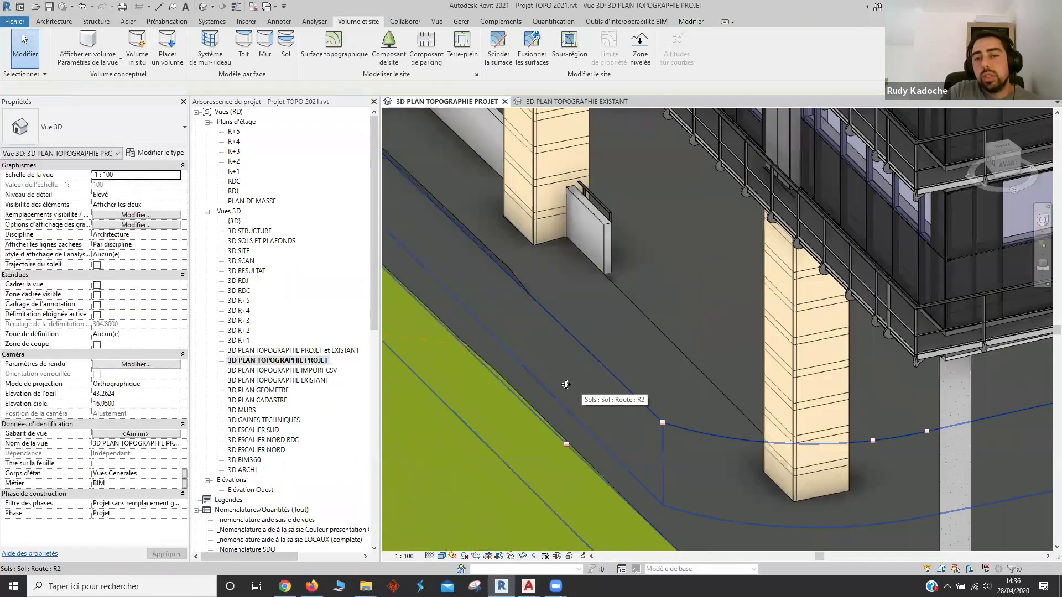
pyautogui.keyDown('shift'); pyautogui.moveTo(566, 385); pyautogui.dragTo(725, 354, button='middle'); pyautogui.keyUp('shift')
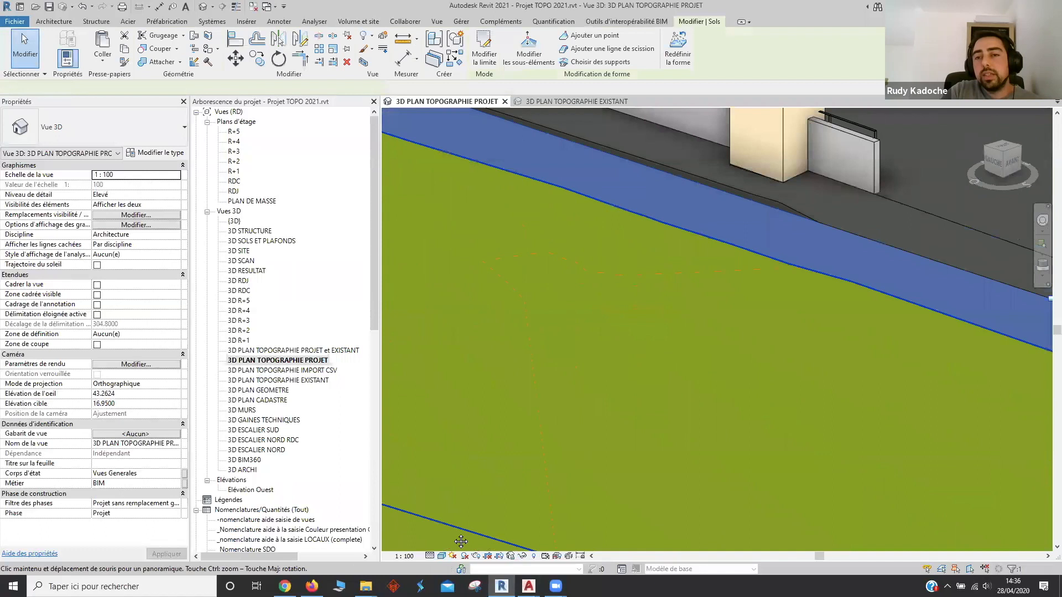
# Edit the sub-elements of the Route floor strip against the building column and set the split line at the column's front corner to elevation 0
pyautogui.moveTo(710, 261); pyautogui.dragTo(517, 463, button='middle')
pyautogui.scroll(3, 545, 456)
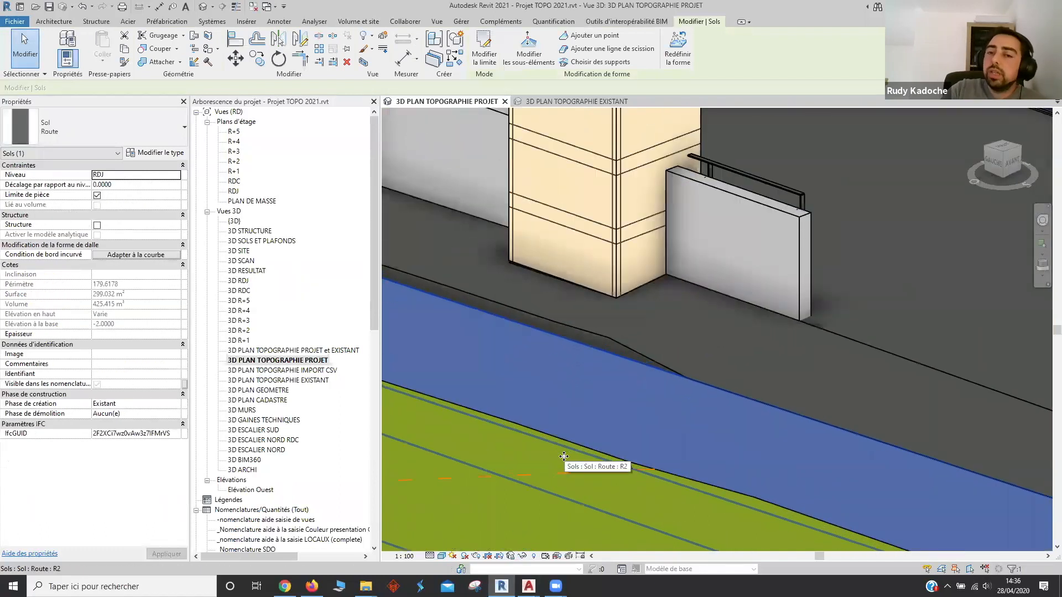
pyautogui.scroll(-1, 563, 328)
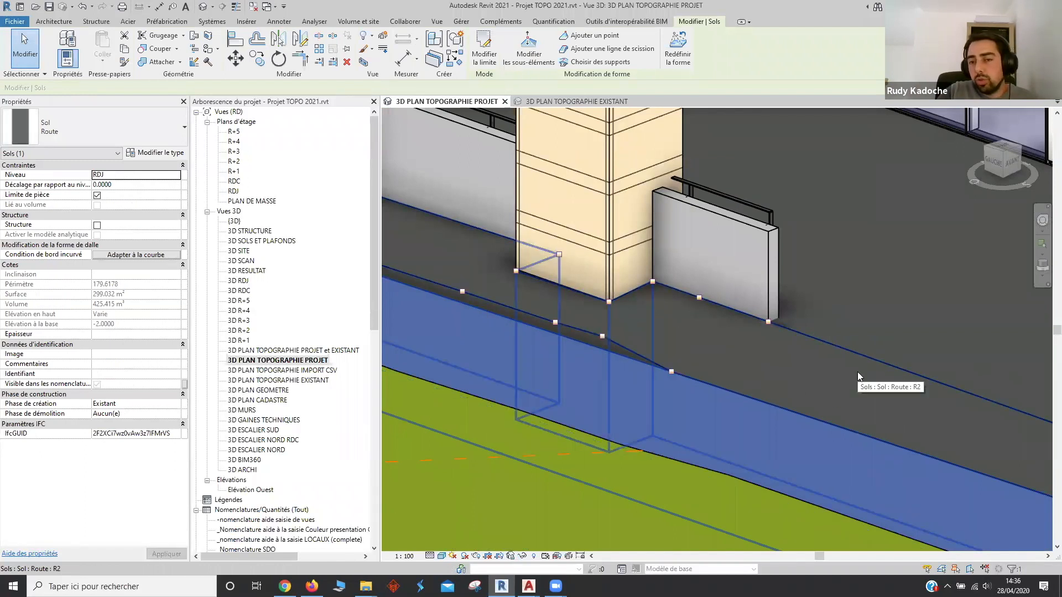
pyautogui.moveTo(556, 348); pyautogui.dragTo(649, 345, button='middle')
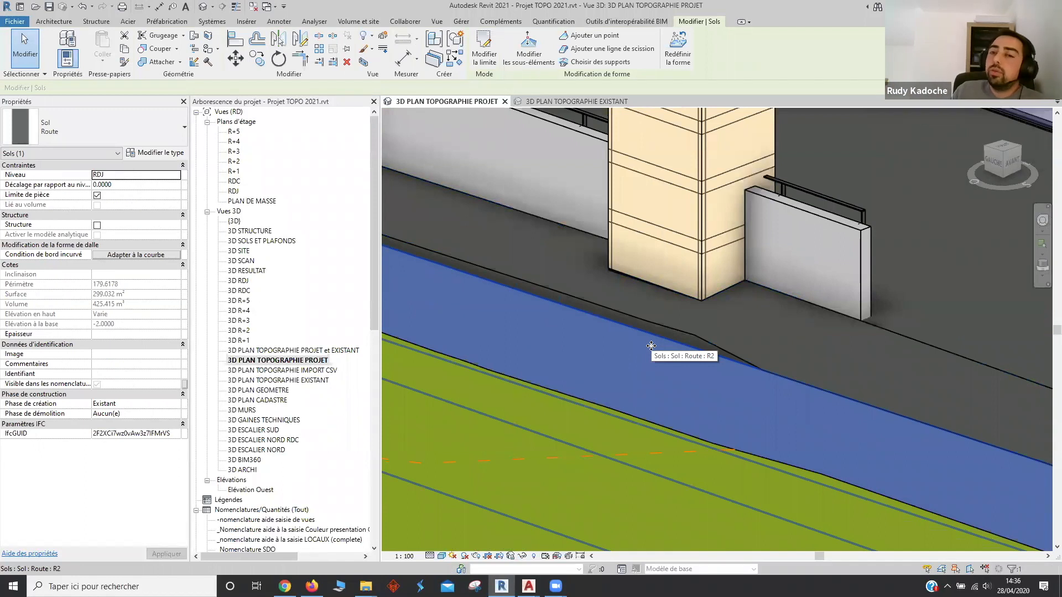
pyautogui.click(651, 345)
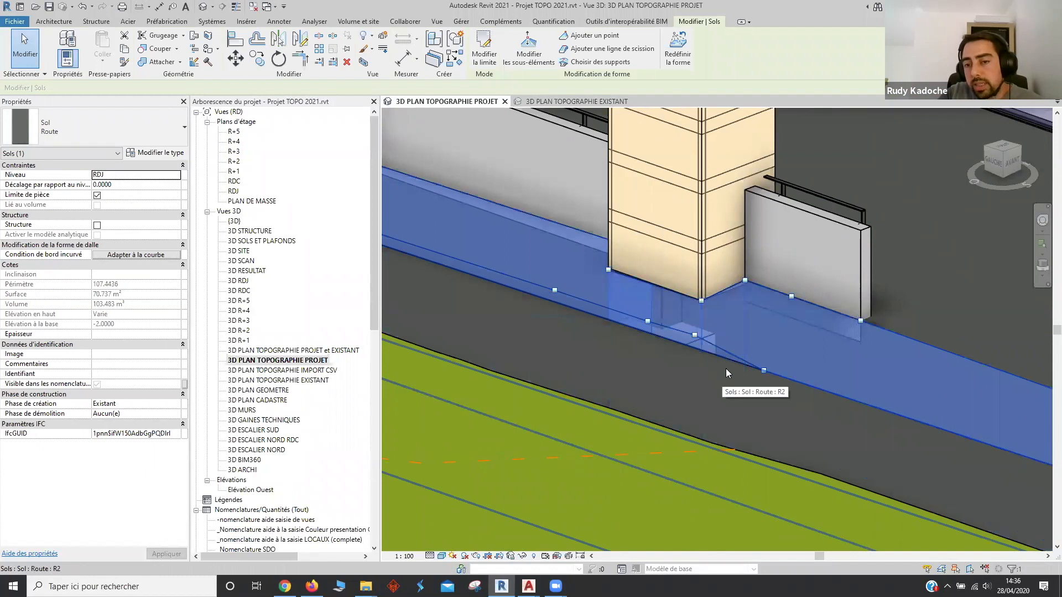
pyautogui.moveTo(726, 369); pyautogui.dragTo(696, 383, button='middle')
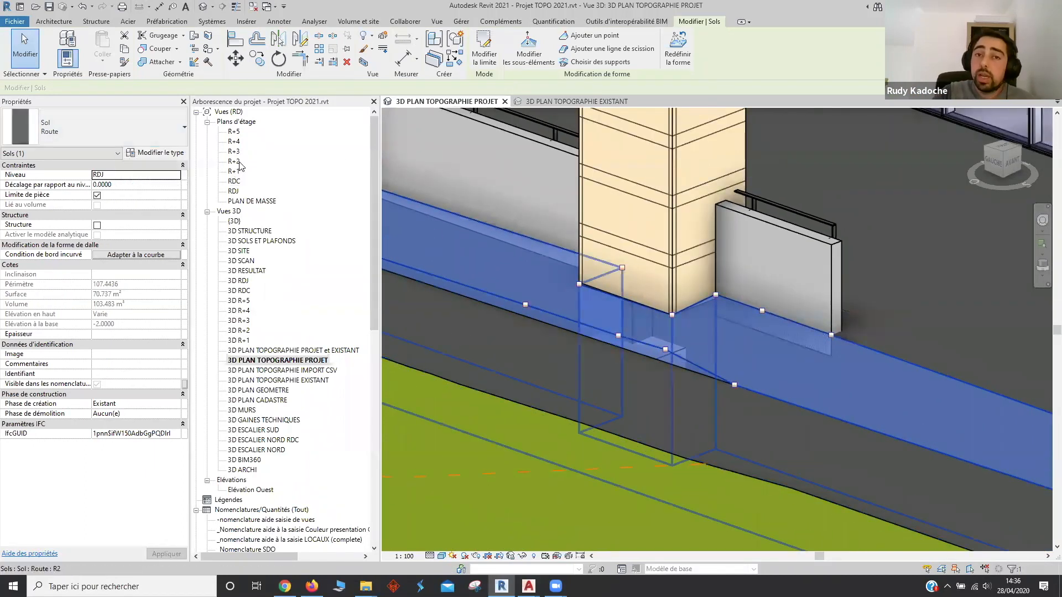
pyautogui.click(541, 65)
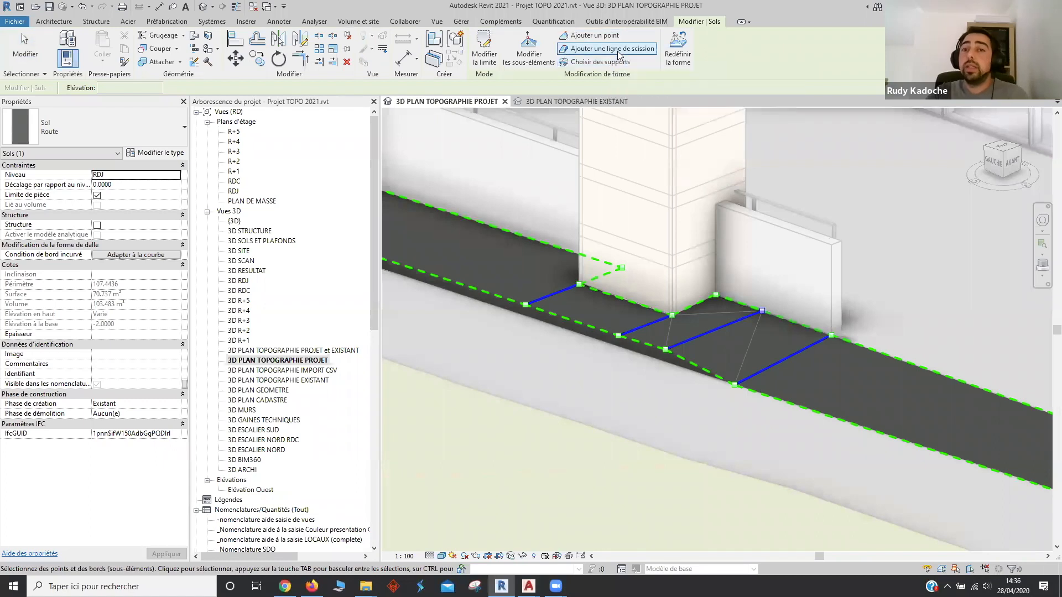
pyautogui.click(658, 311)
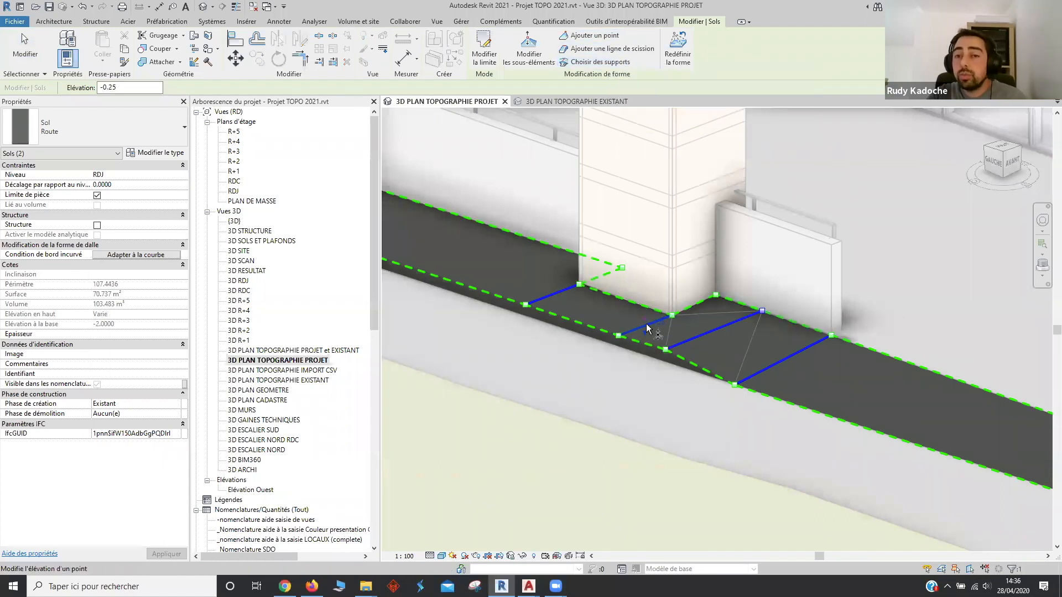
pyautogui.click(645, 315)
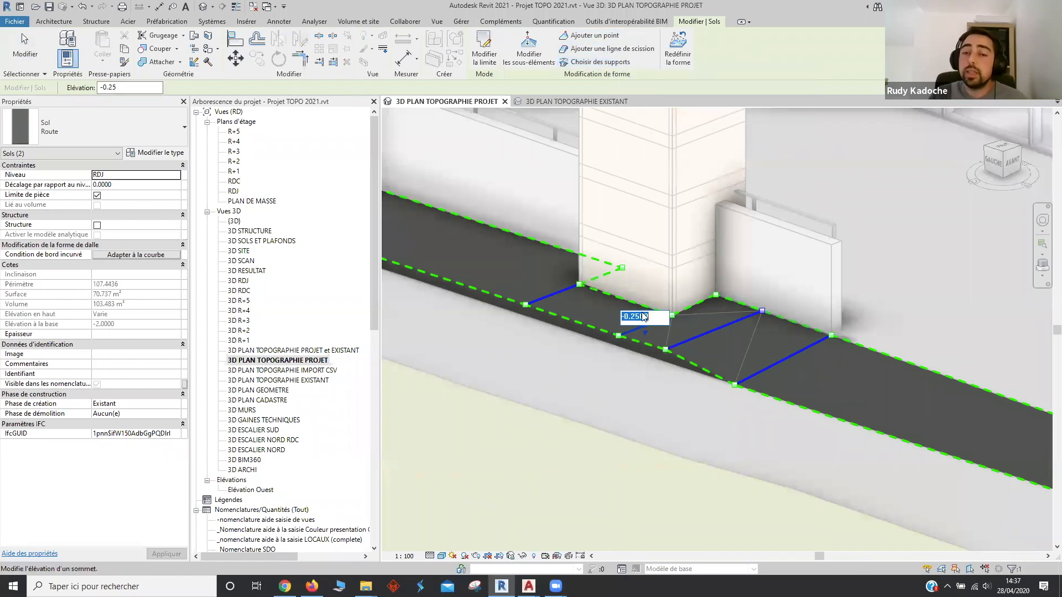
pyautogui.write('0')
pyautogui.press('Return')
# Return the split line at the column's front corner to elevation -0.25, finish shape editing and deselect the floor
pyautogui.scroll(3, 660, 324)
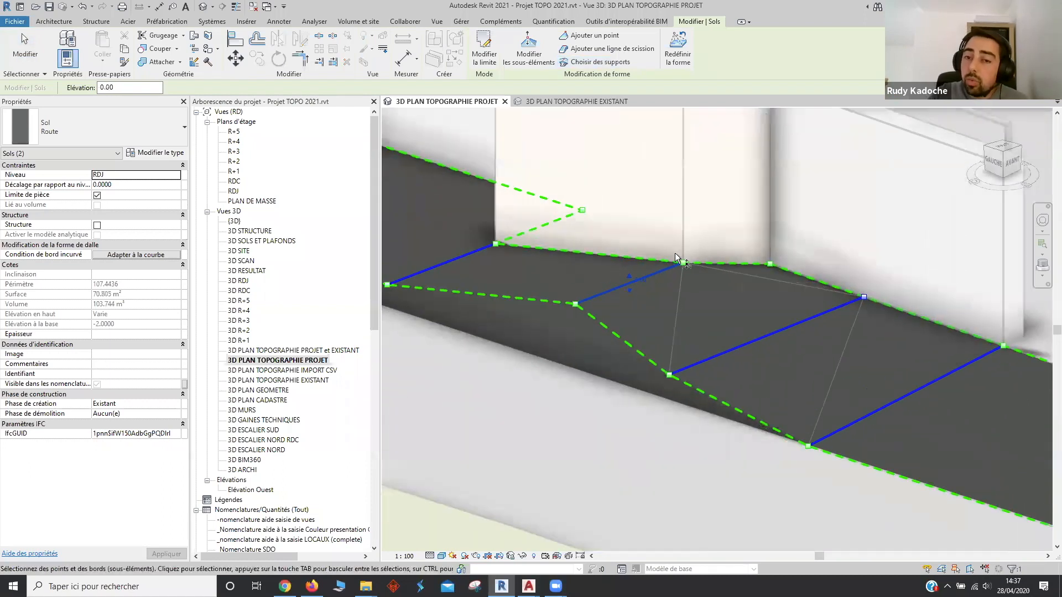
pyautogui.click(642, 278)
pyautogui.write('-')
pyautogui.press('Return')
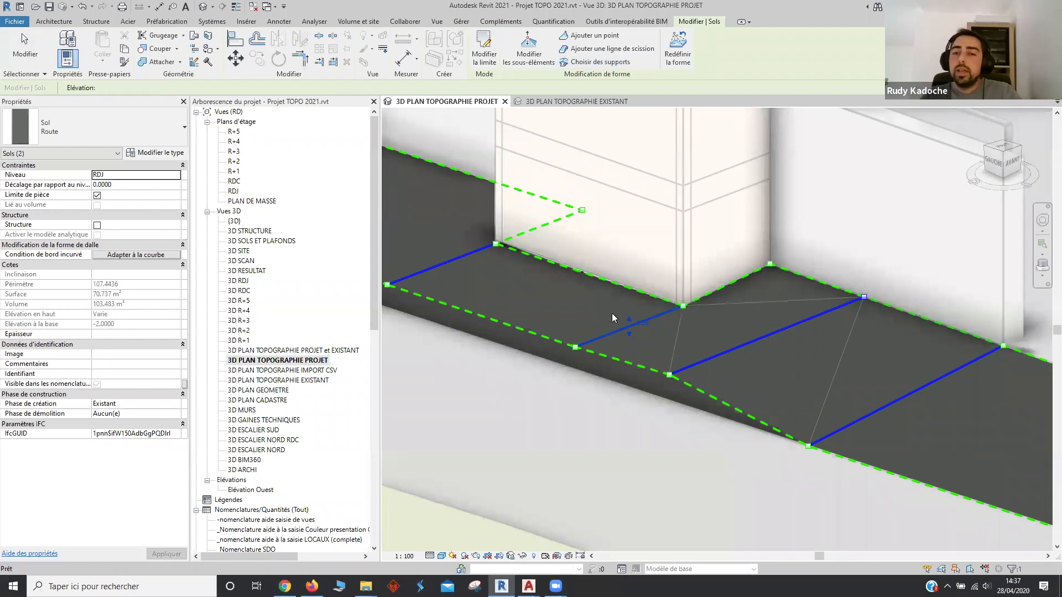
pyautogui.press('Escape')
pyautogui.keyDown('shift'); pyautogui.moveTo(650, 329); pyautogui.dragTo(720, 386, button='middle'); pyautogui.keyUp('shift')
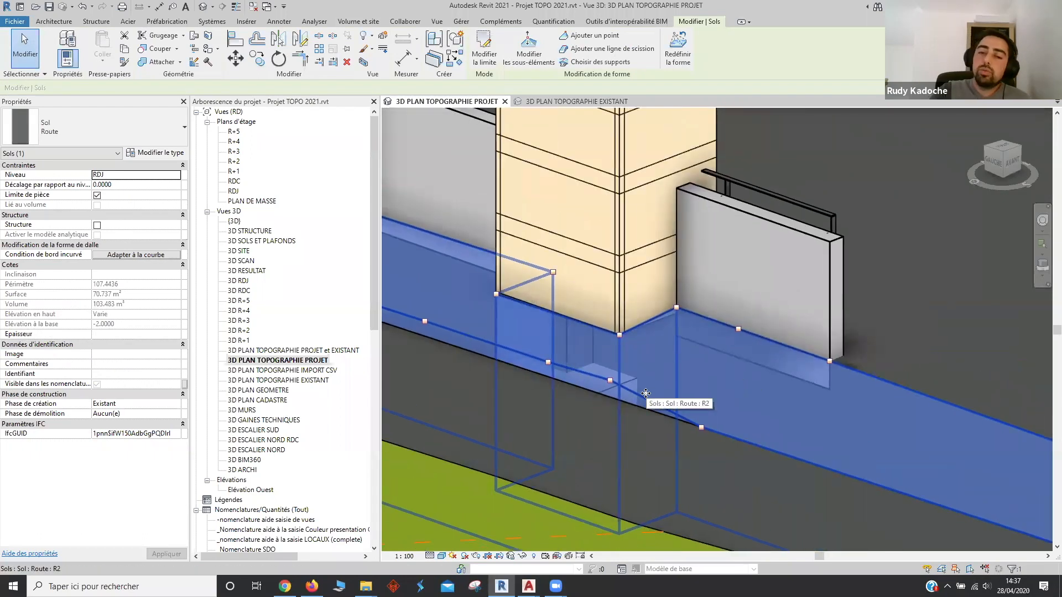
pyautogui.scroll(-1, 515, 468)
pyautogui.moveTo(515, 467); pyautogui.dragTo(607, 368, button='middle')
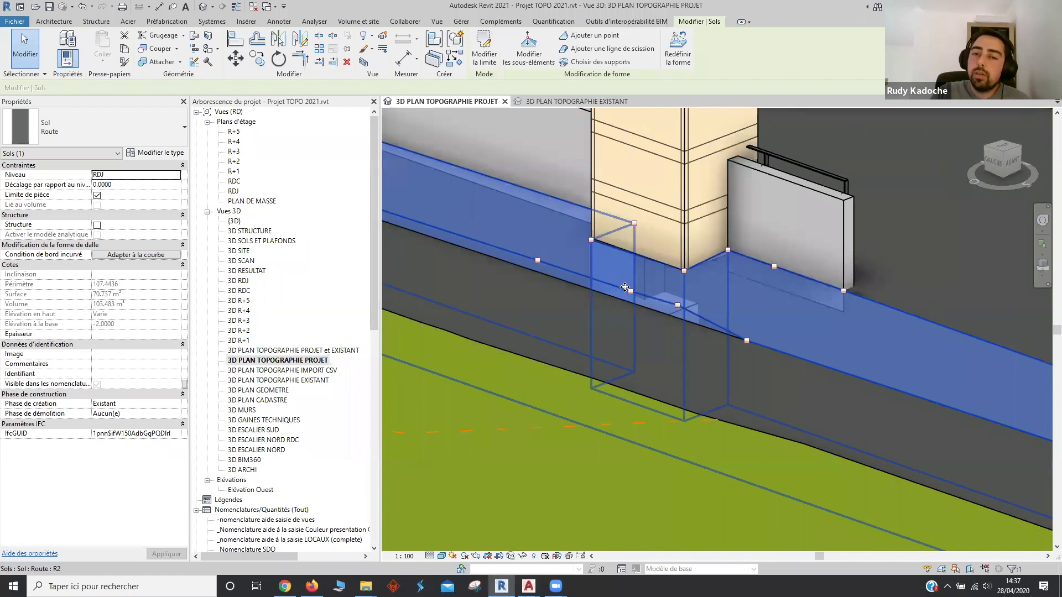
pyautogui.scroll(2, 625, 288)
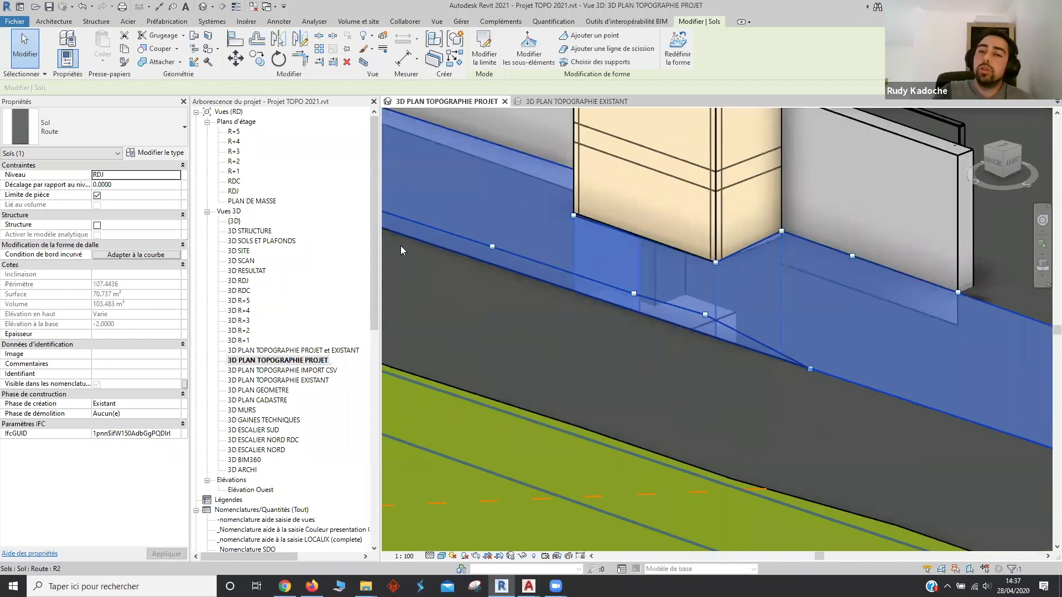
pyautogui.press('Escape')
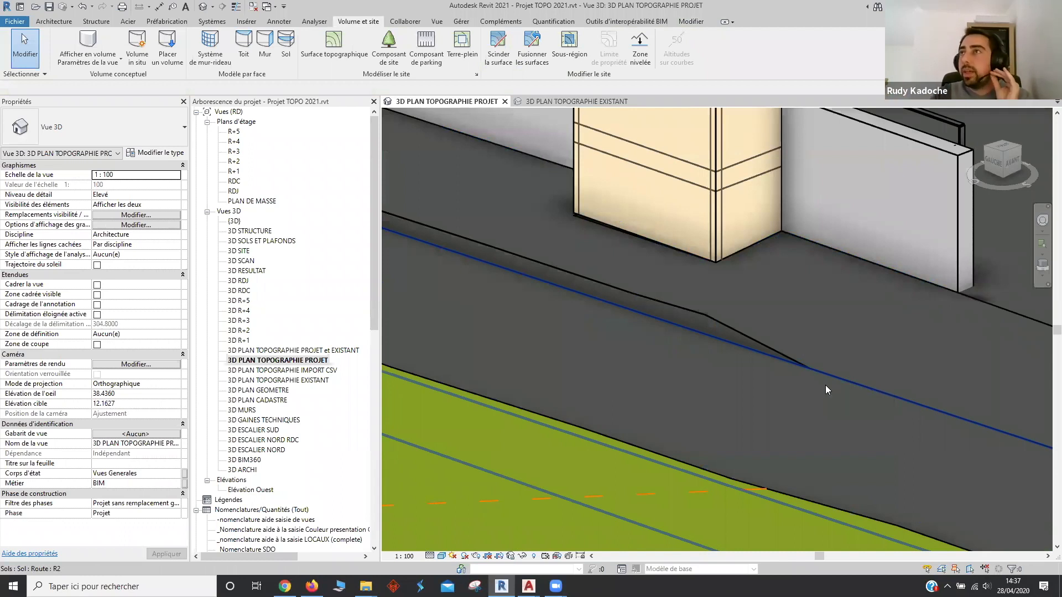
# Delete the green terrain surface bordering the road floor in front of the building columns
pyautogui.click(824, 384)
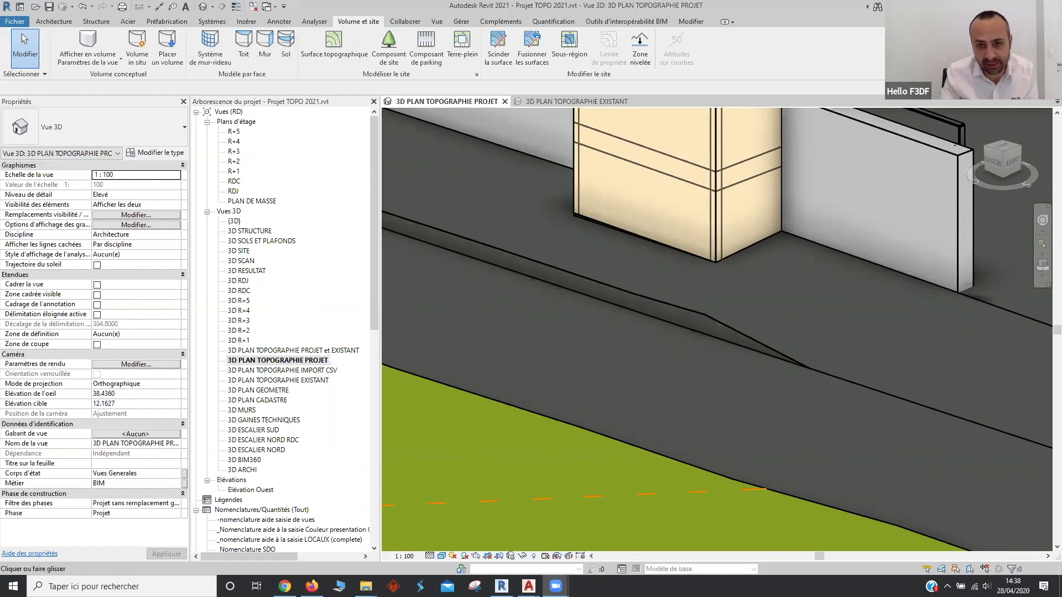
pyautogui.scroll(-2, 818, 360)
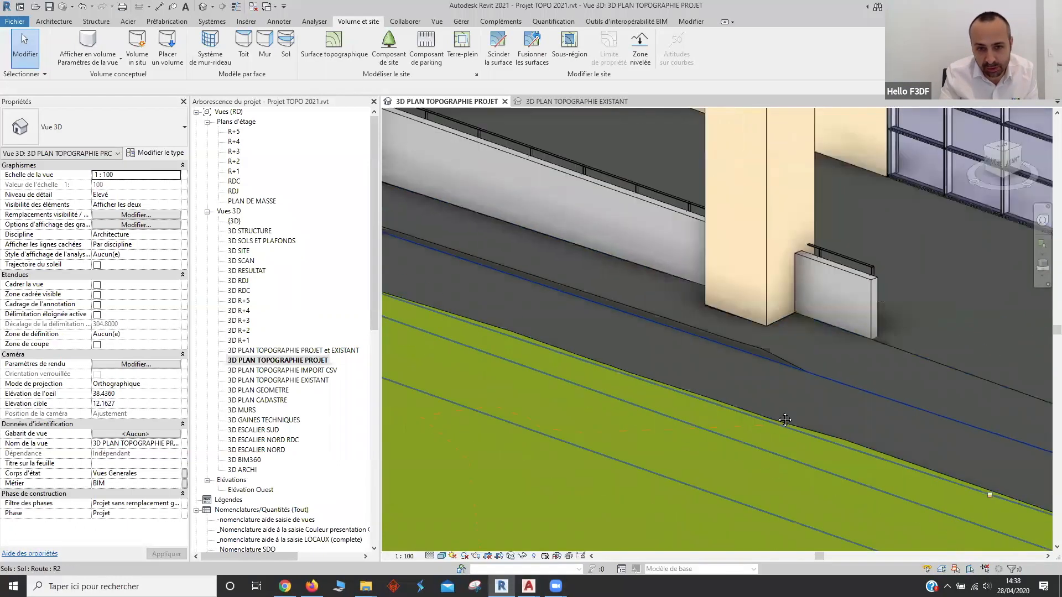
pyautogui.click(823, 408)
pyautogui.scroll(2, 823, 408)
pyautogui.click(690, 522)
pyautogui.press('Escape')
pyautogui.click(741, 499)
pyautogui.press('Delete')
pyautogui.scroll(-2, 803, 502)
pyautogui.moveTo(664, 454); pyautogui.dragTo(621, 437, button='middle')
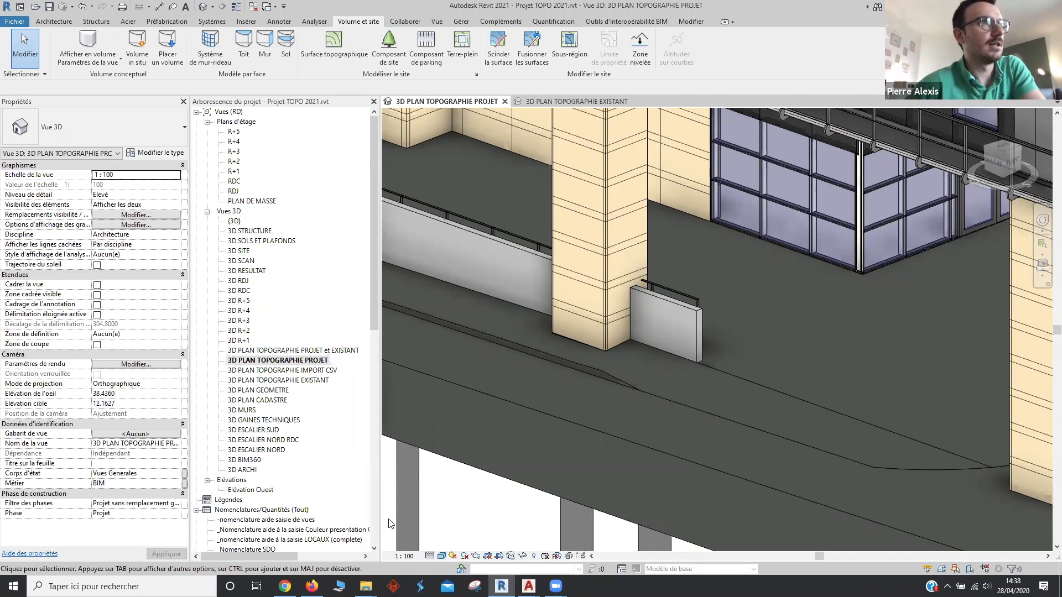
pyautogui.click(544, 352)
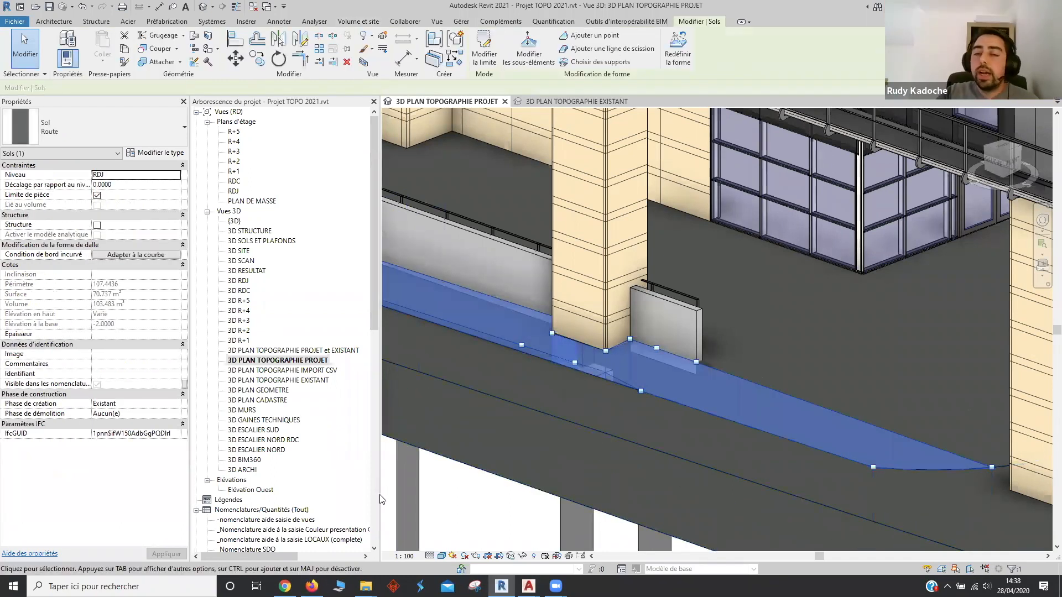
pyautogui.press('Escape')
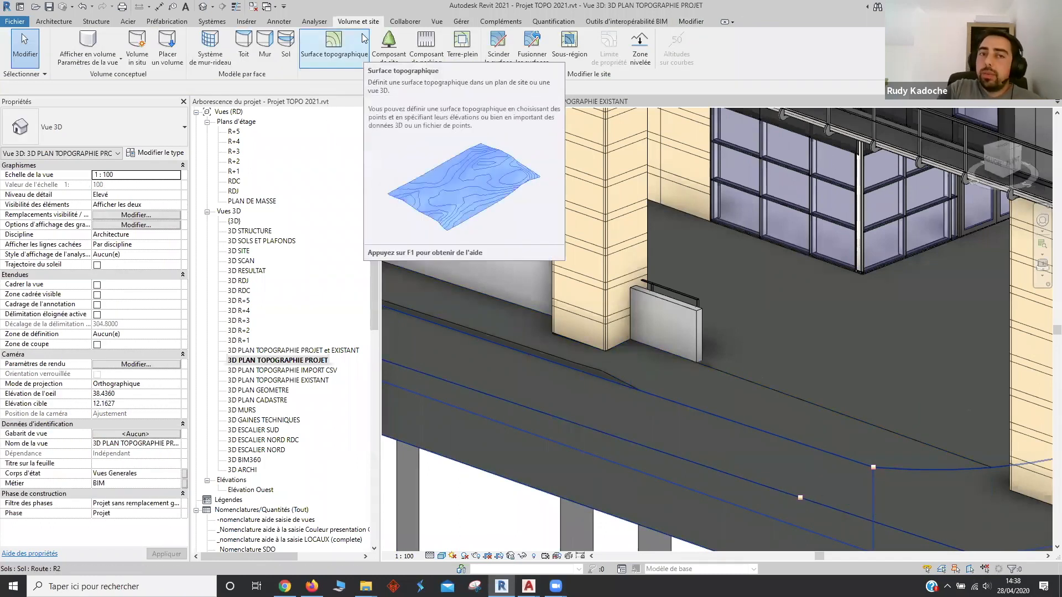
pyautogui.click(246, 22)
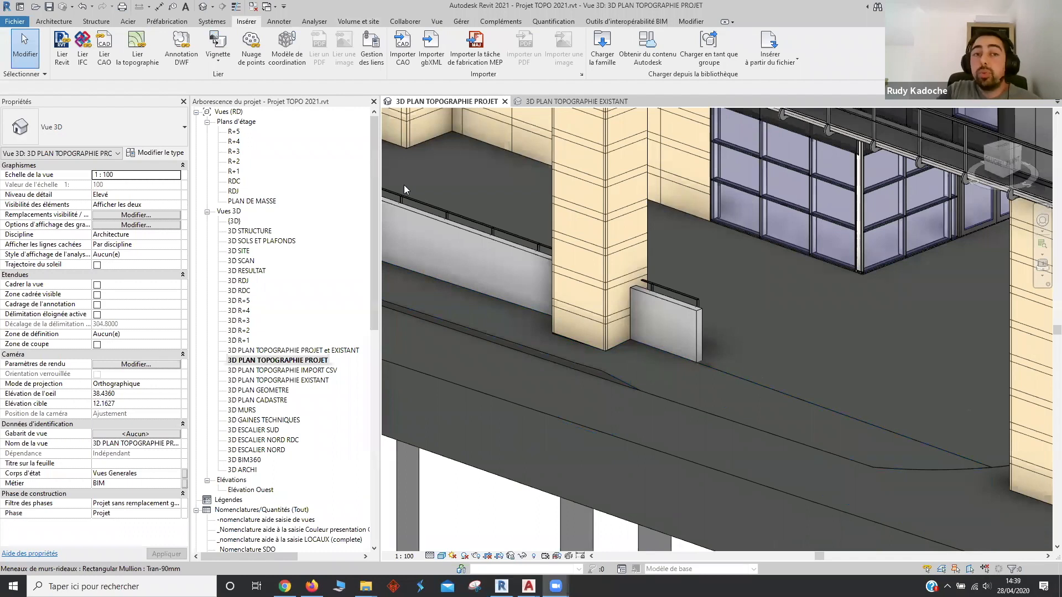
pyautogui.moveTo(227, 10); pyautogui.dragTo(283, 31)
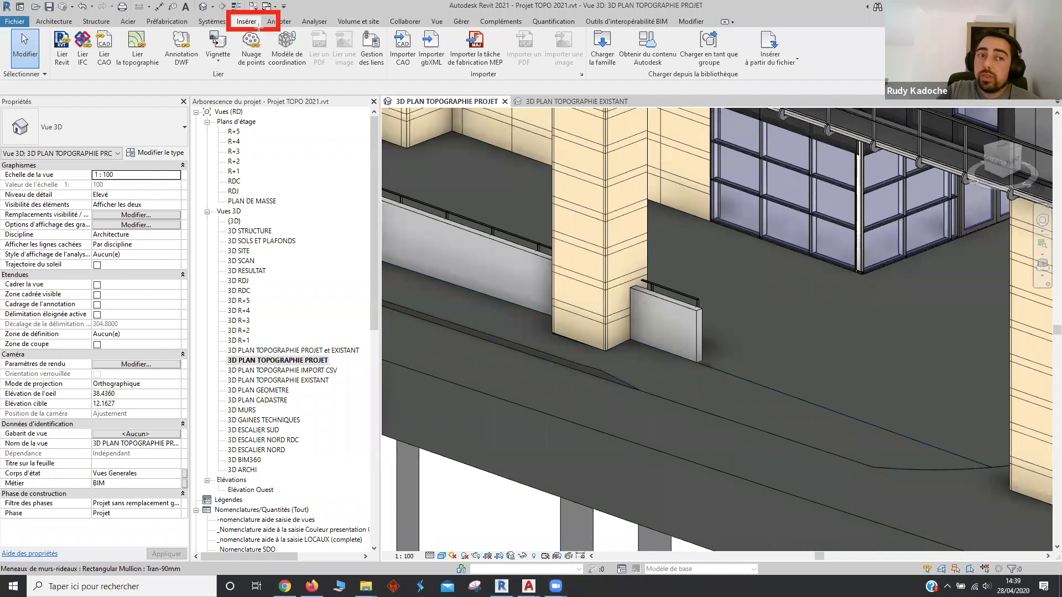
pyautogui.moveTo(110, 24); pyautogui.dragTo(172, 79)
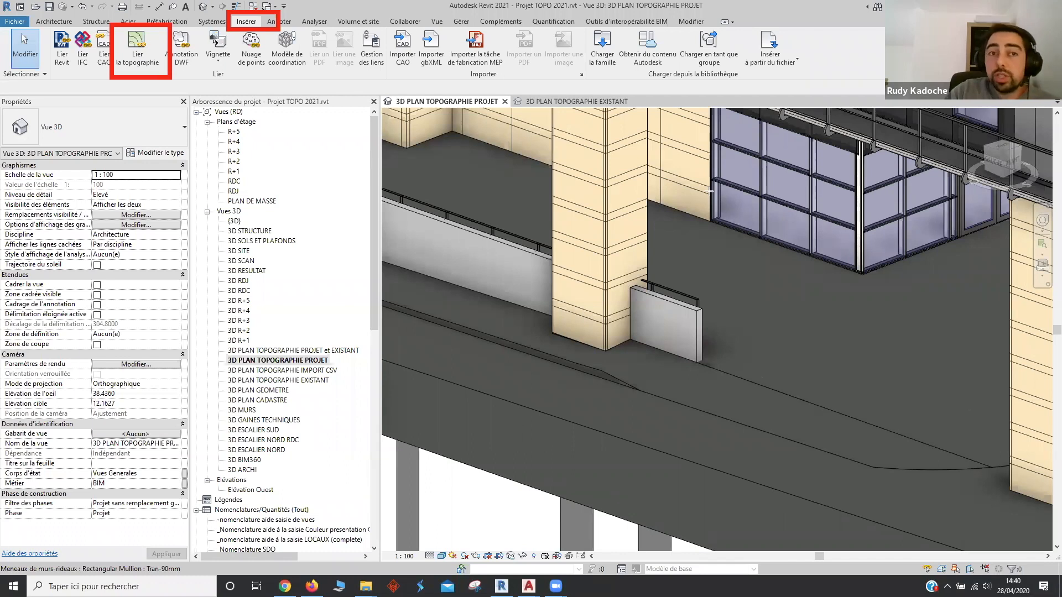
# Start a topographic surface, look at the options for creating it from an import, and cancel the surface
pyautogui.click(358, 21)
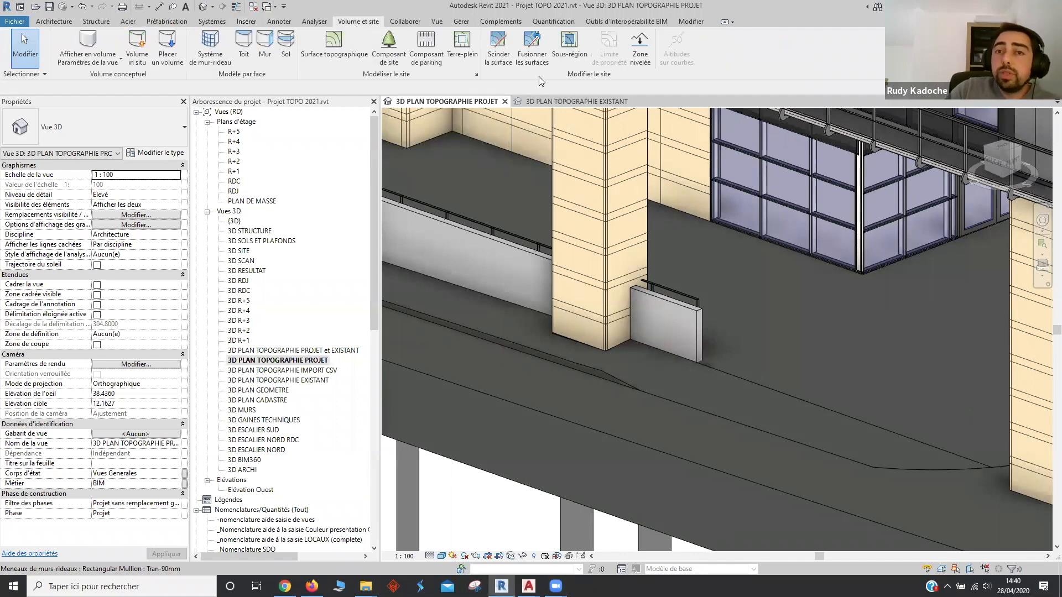
pyautogui.click(368, 61)
pyautogui.click(600, 58)
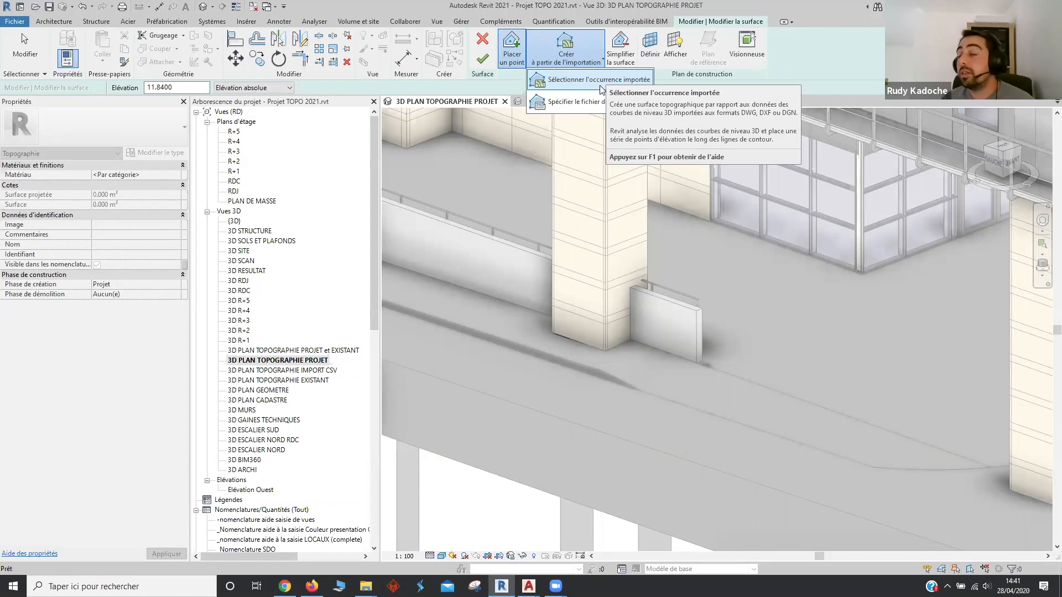
pyautogui.click(486, 40)
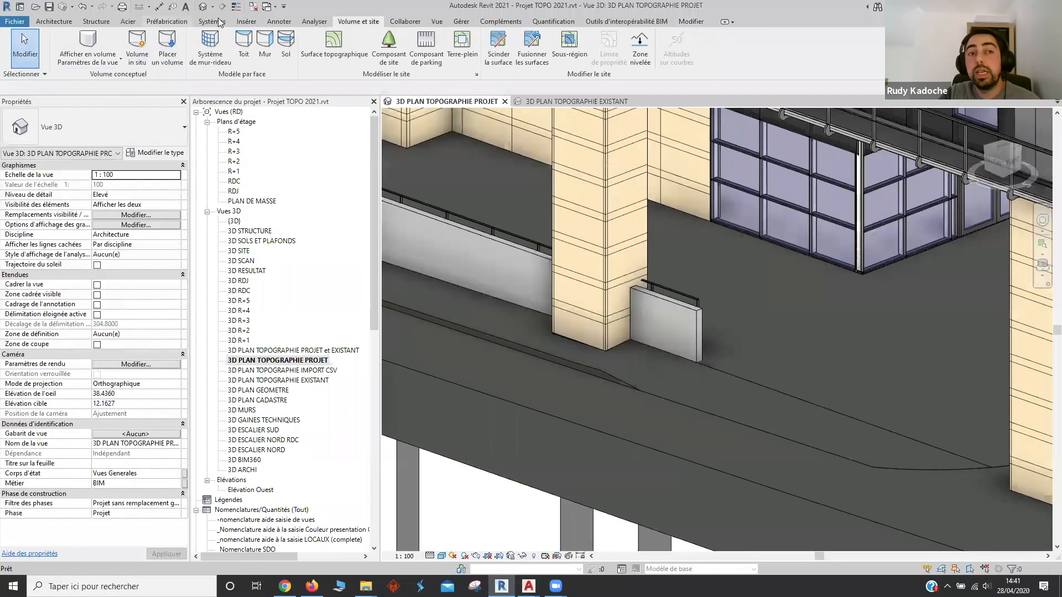
pyautogui.click(246, 21)
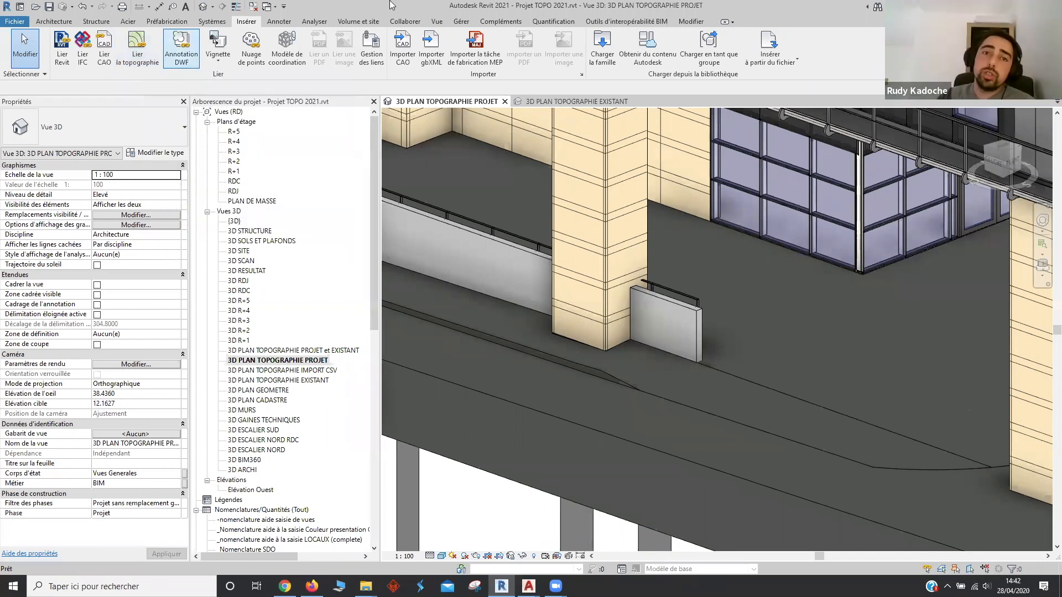
pyautogui.click(359, 21)
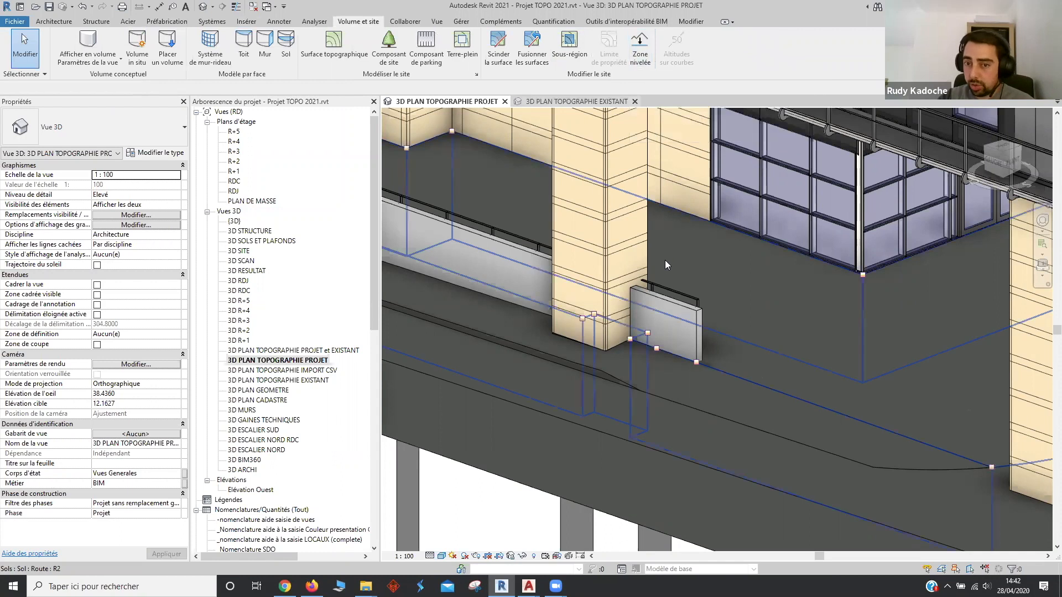
pyautogui.moveTo(620, 25); pyautogui.dragTo(660, 79)
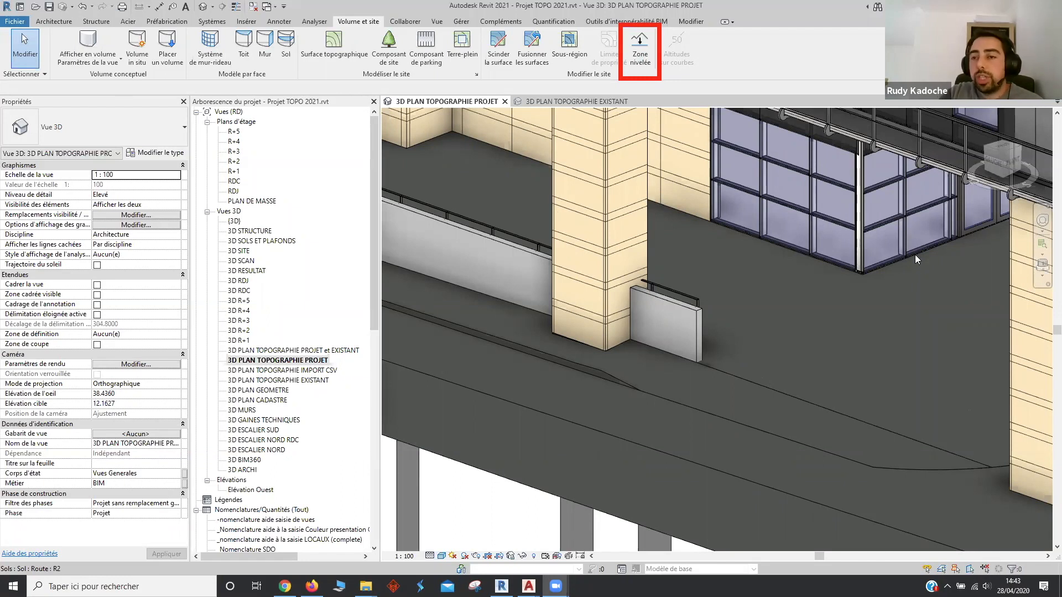
# Examine the file formats supported by the CAD import and close the import dialog without importing a file
pyautogui.click(249, 21)
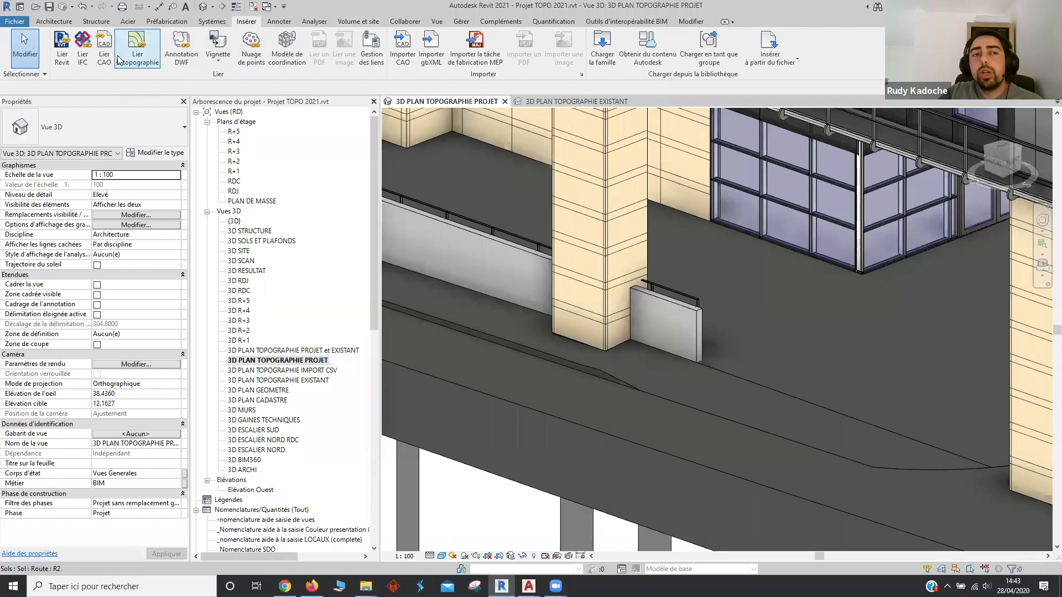
pyautogui.click(403, 49)
pyautogui.click(526, 366)
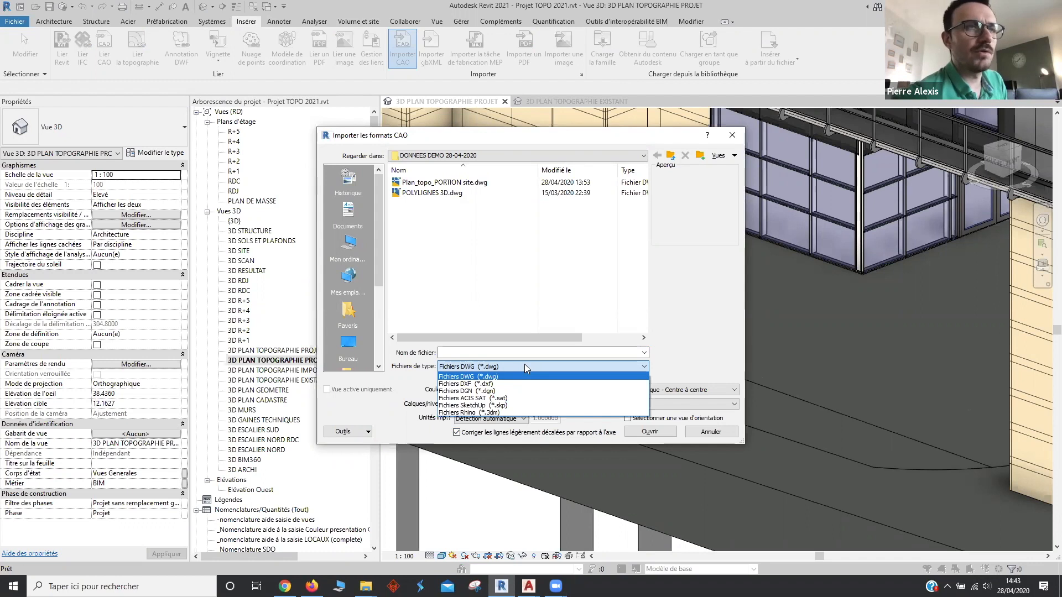
pyautogui.click(525, 366)
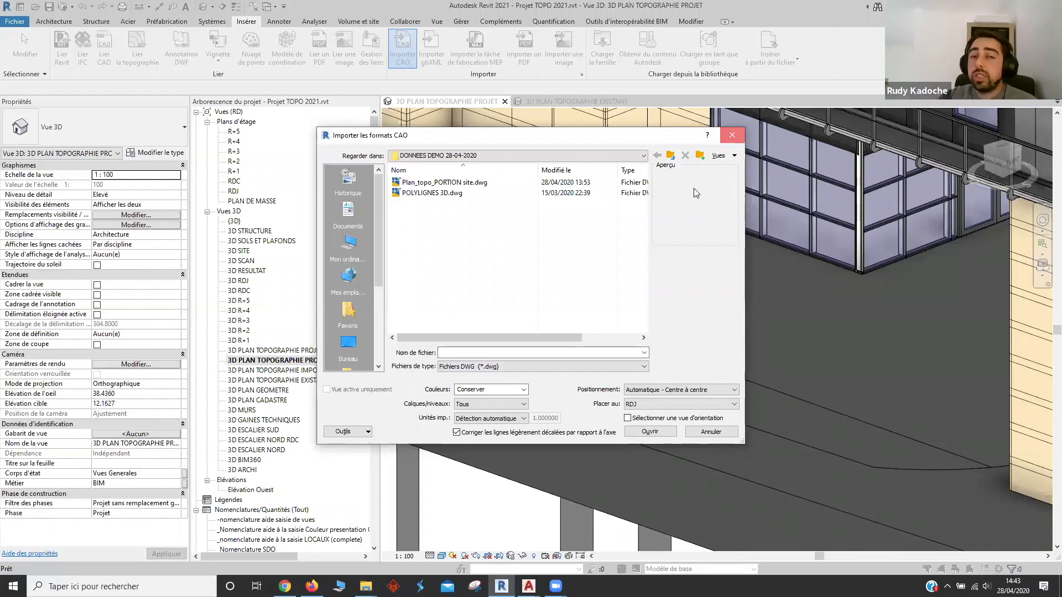
pyautogui.click(732, 135)
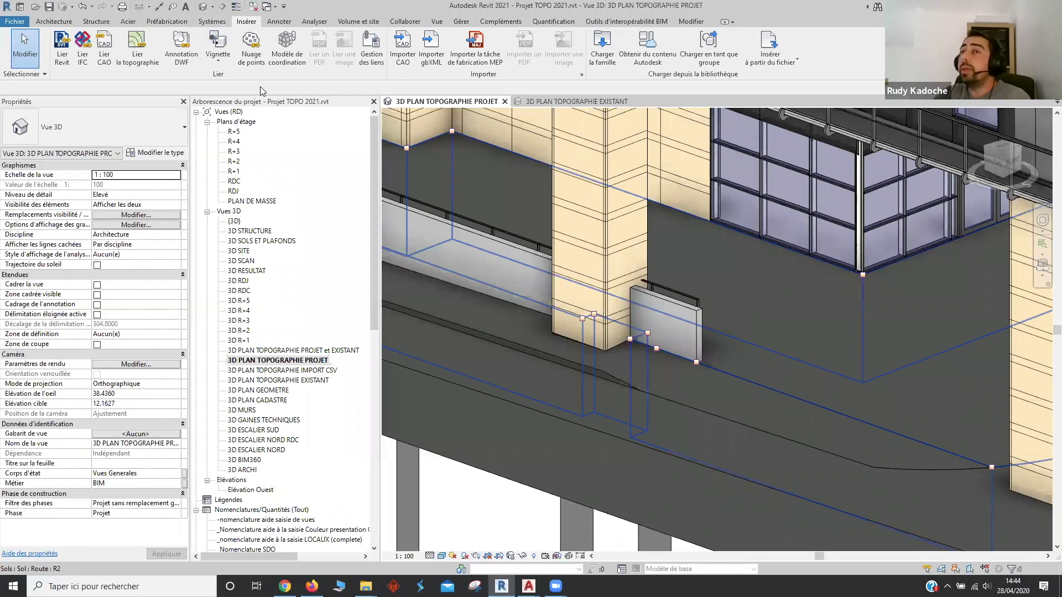
pyautogui.press('Escape')
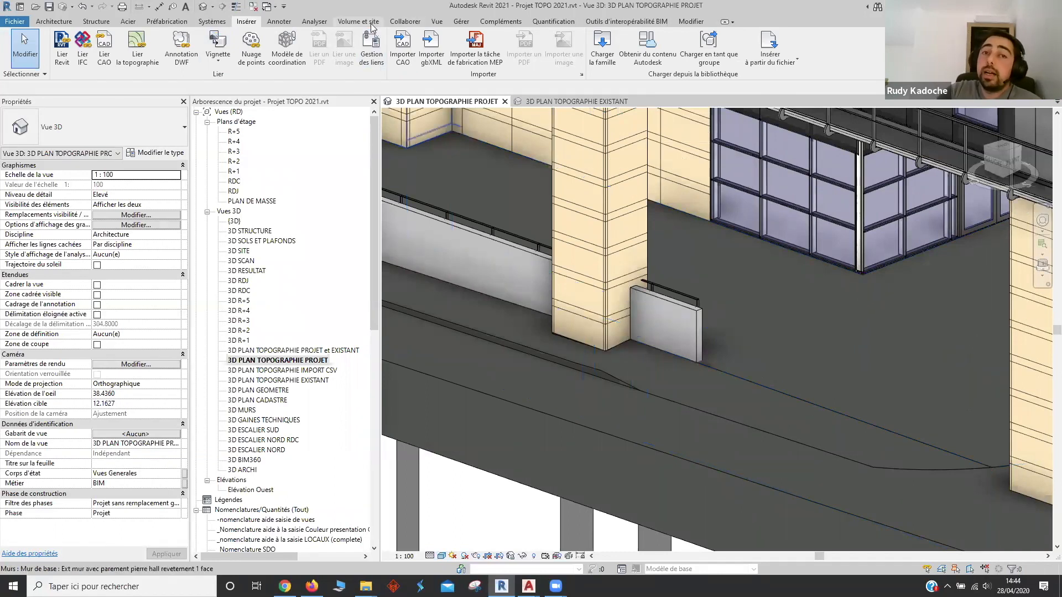
pyautogui.click(371, 23)
pyautogui.click(340, 57)
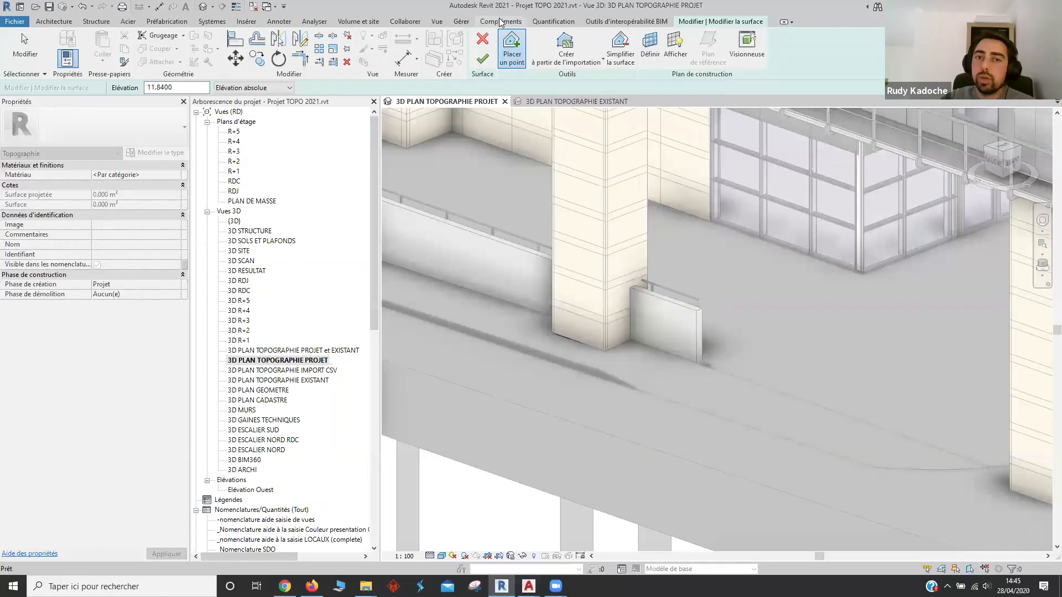
pyautogui.click(482, 37)
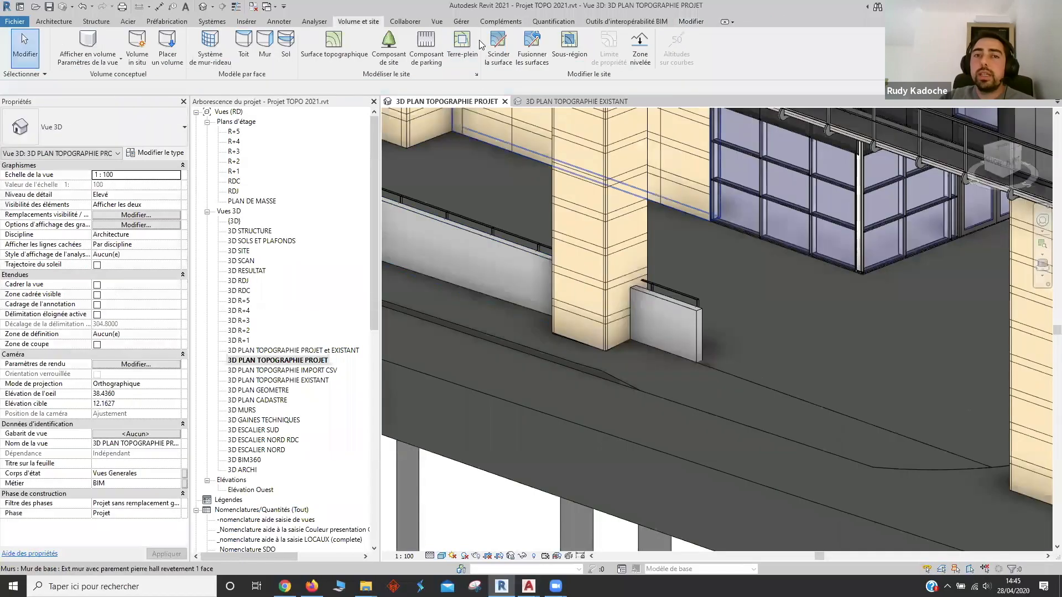
# Examine the origin axes marker and the nearby base point symbol beneath the end of the road floor
pyautogui.scroll(-2, 469, 265)
pyautogui.moveTo(471, 250); pyautogui.dragTo(736, 373, button='middle')
pyautogui.scroll(-4, 738, 376)
pyautogui.moveTo(444, 334); pyautogui.dragTo(657, 368, button='middle')
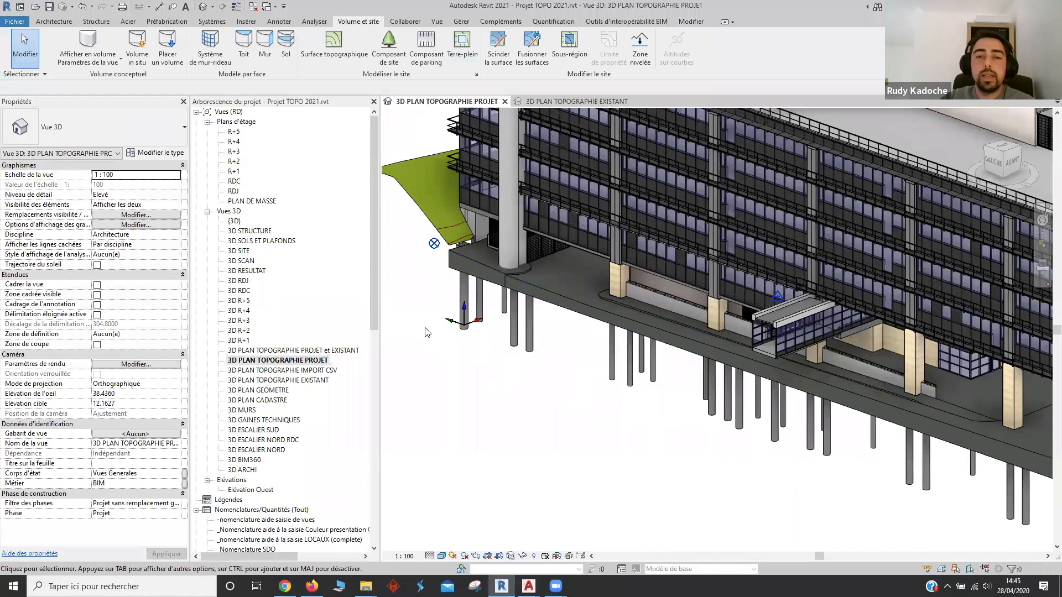
pyautogui.scroll(6, 458, 313)
pyautogui.scroll(-4, 458, 313)
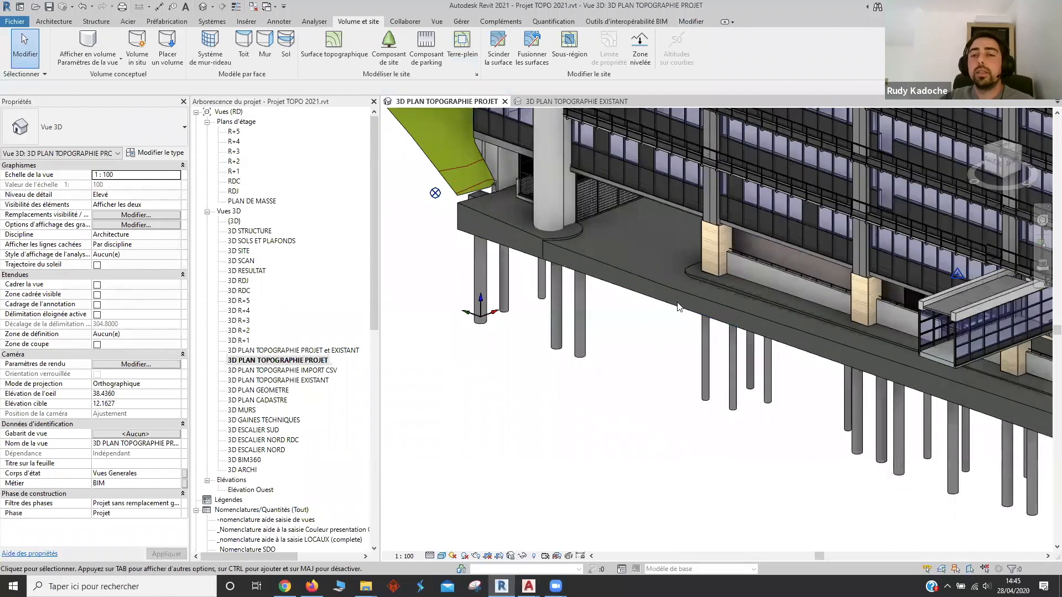
pyautogui.click(679, 304)
pyautogui.moveTo(452, 281)
pyautogui.mouseDown()
pyautogui.moveTo(519, 354)
pyautogui.moveTo(505, 281)
pyautogui.mouseUp()
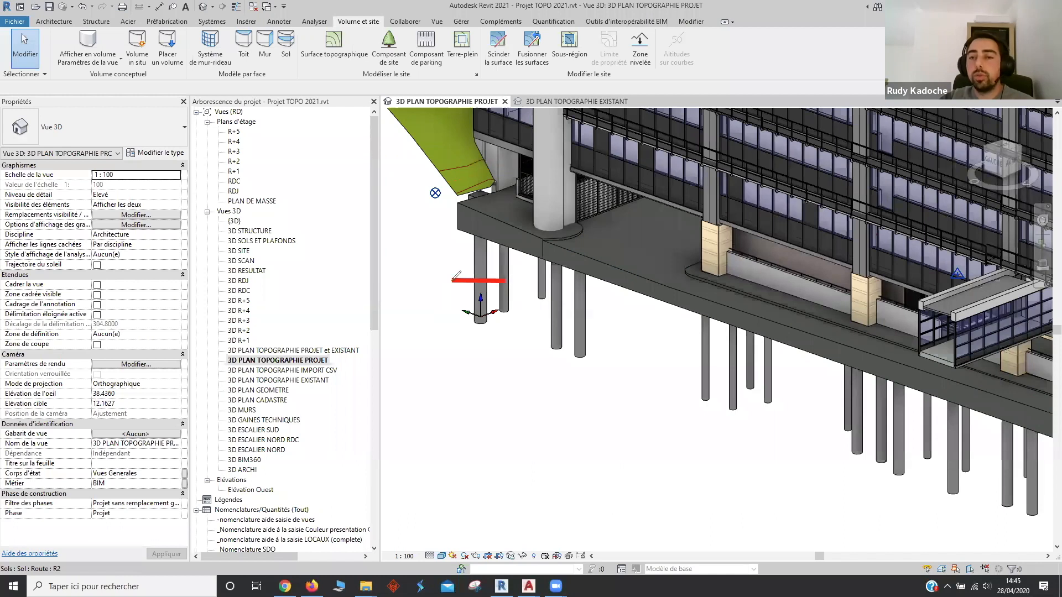
pyautogui.moveTo(451, 279); pyautogui.dragTo(510, 332)
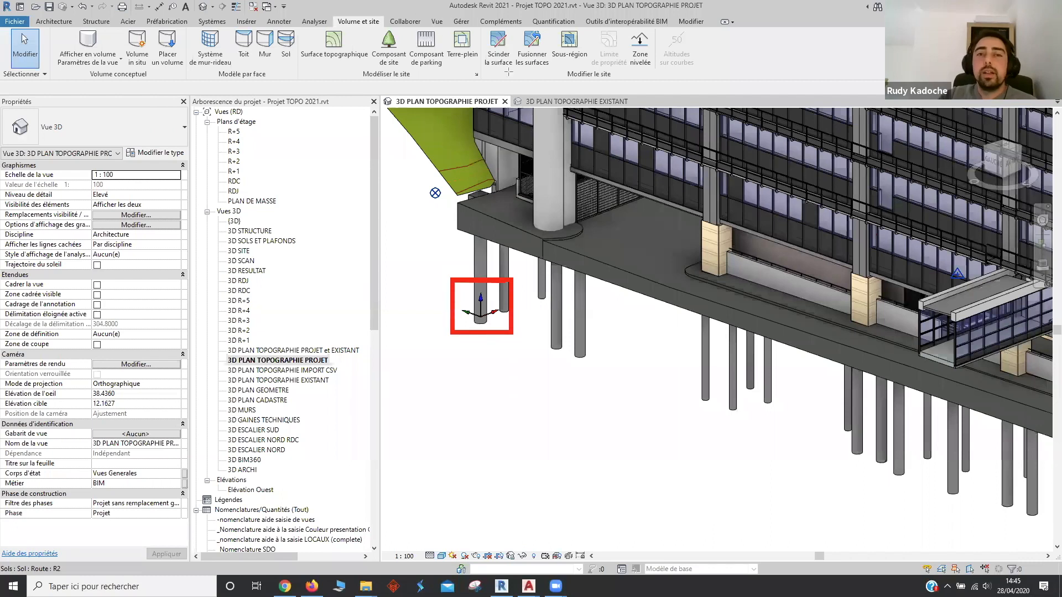
# Review the project's location settings and its marker on the map in a narrowed window, and close it without changes
pyautogui.click(464, 22)
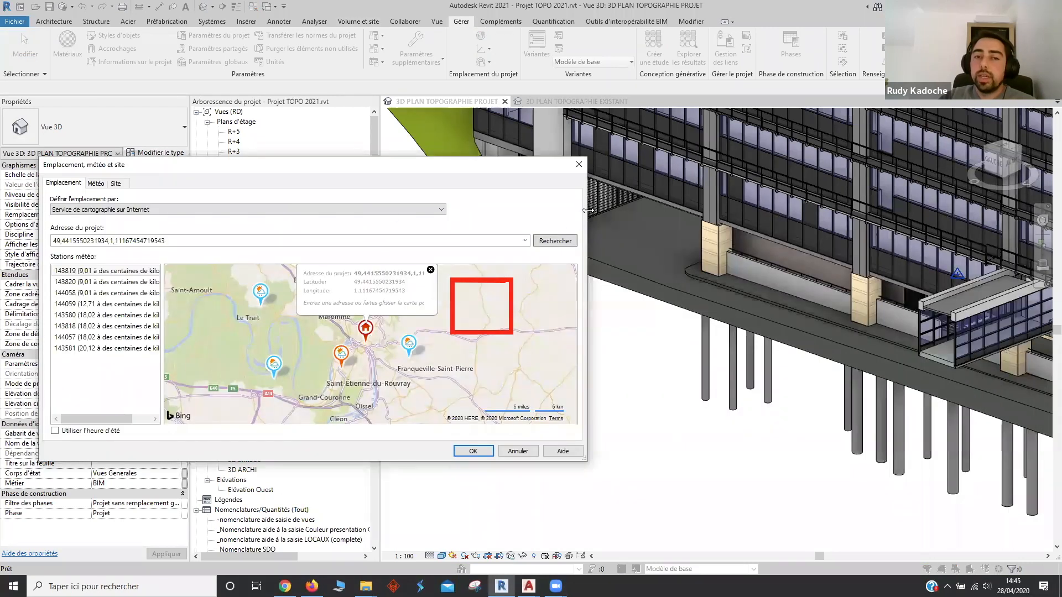
pyautogui.moveTo(588, 210); pyautogui.dragTo(390, 210)
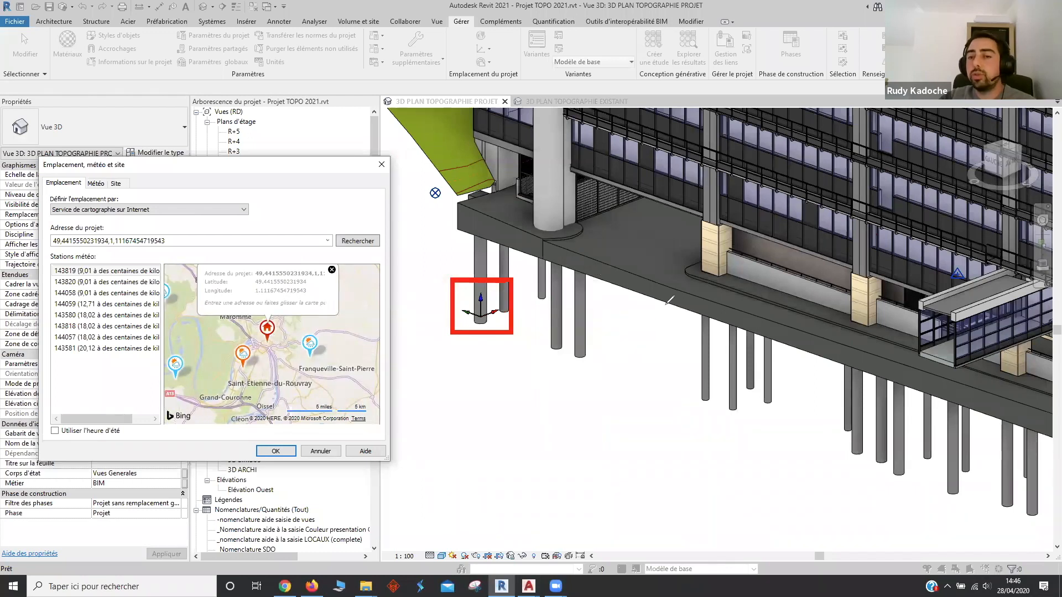
pyautogui.moveTo(477, 35)
pyautogui.mouseDown()
pyautogui.moveTo(245, 211)
pyautogui.moveTo(273, 321)
pyautogui.mouseUp()
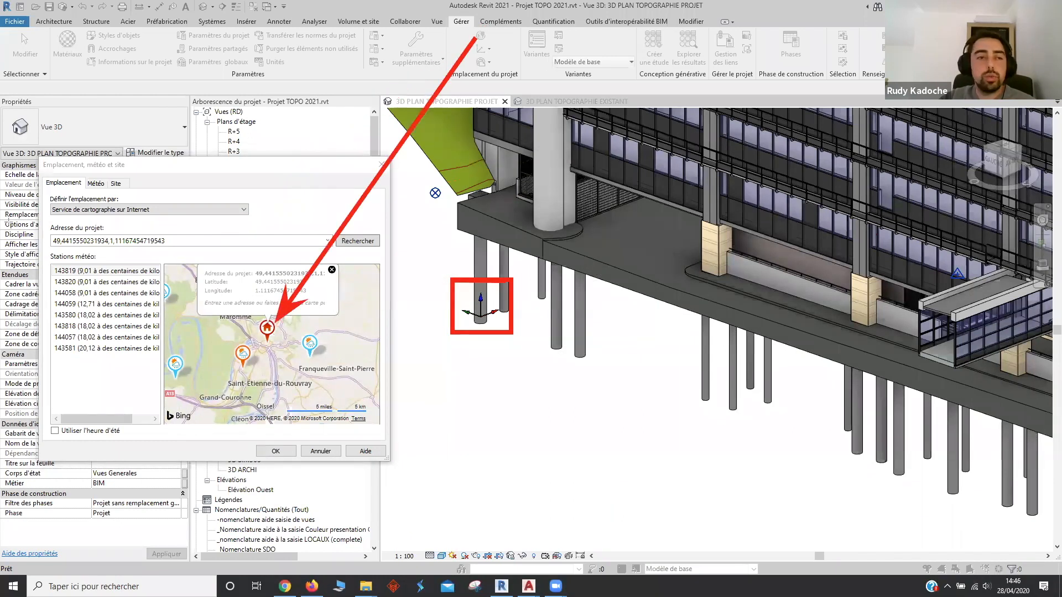
pyautogui.moveTo(46, 217)
pyautogui.mouseDown()
pyautogui.moveTo(213, 223)
pyautogui.moveTo(200, 218)
pyautogui.mouseUp()
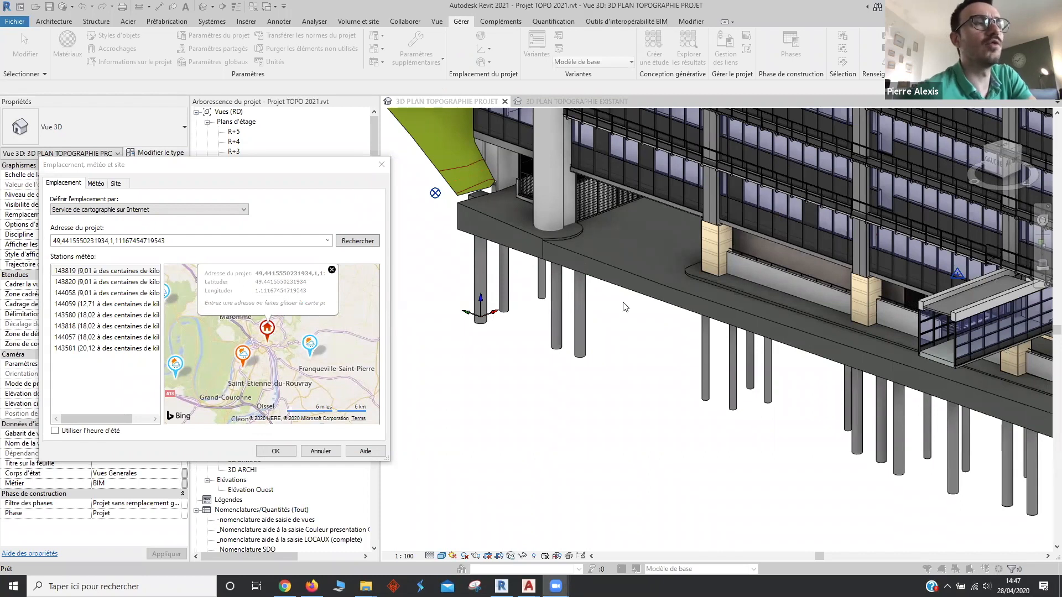
pyautogui.click(382, 165)
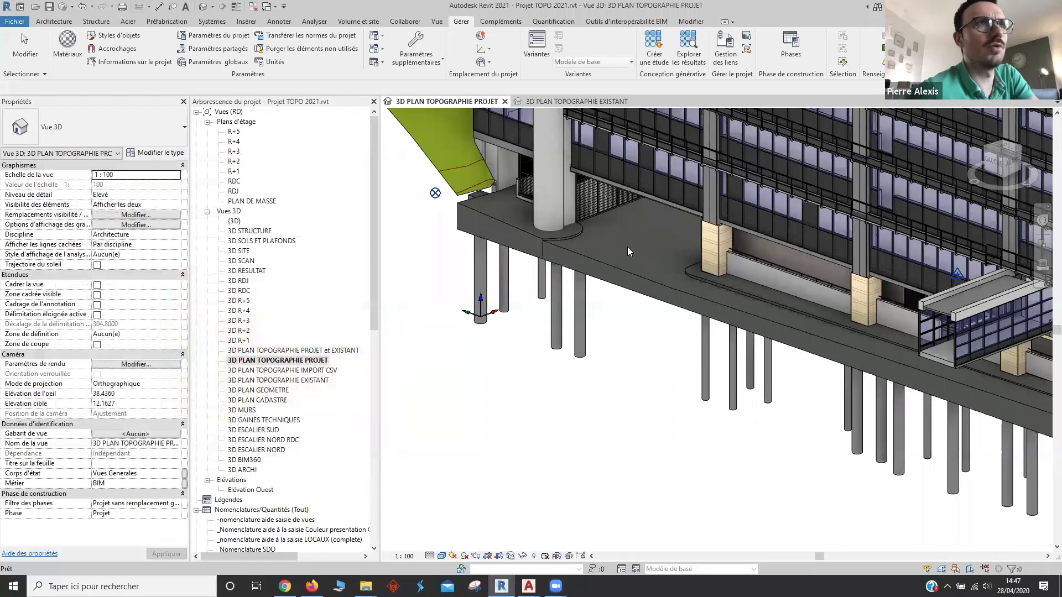